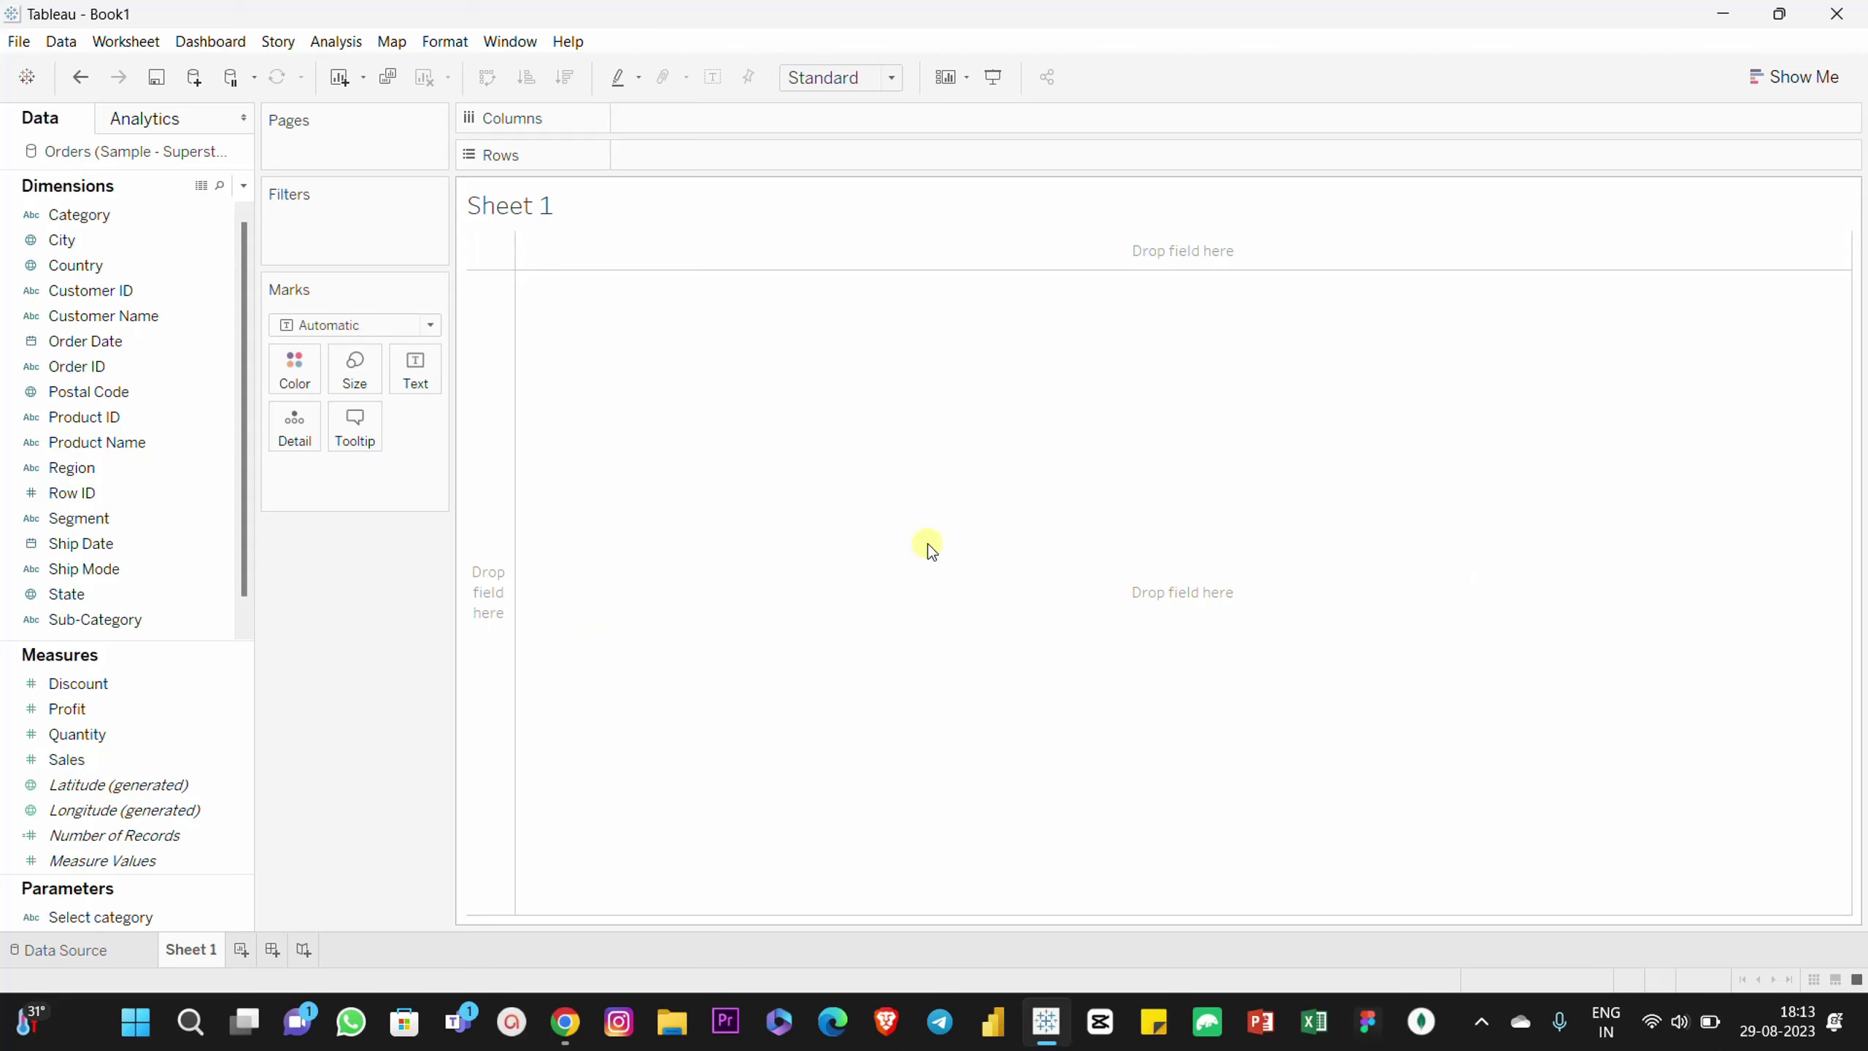
Step: Build a bar chart with Sub-Category on columns and Sales on rows, fitted to Entire View
left_click_drag(103, 619, 768, 115)
left_click_drag(83, 770, 742, 171)
left_click(884, 76)
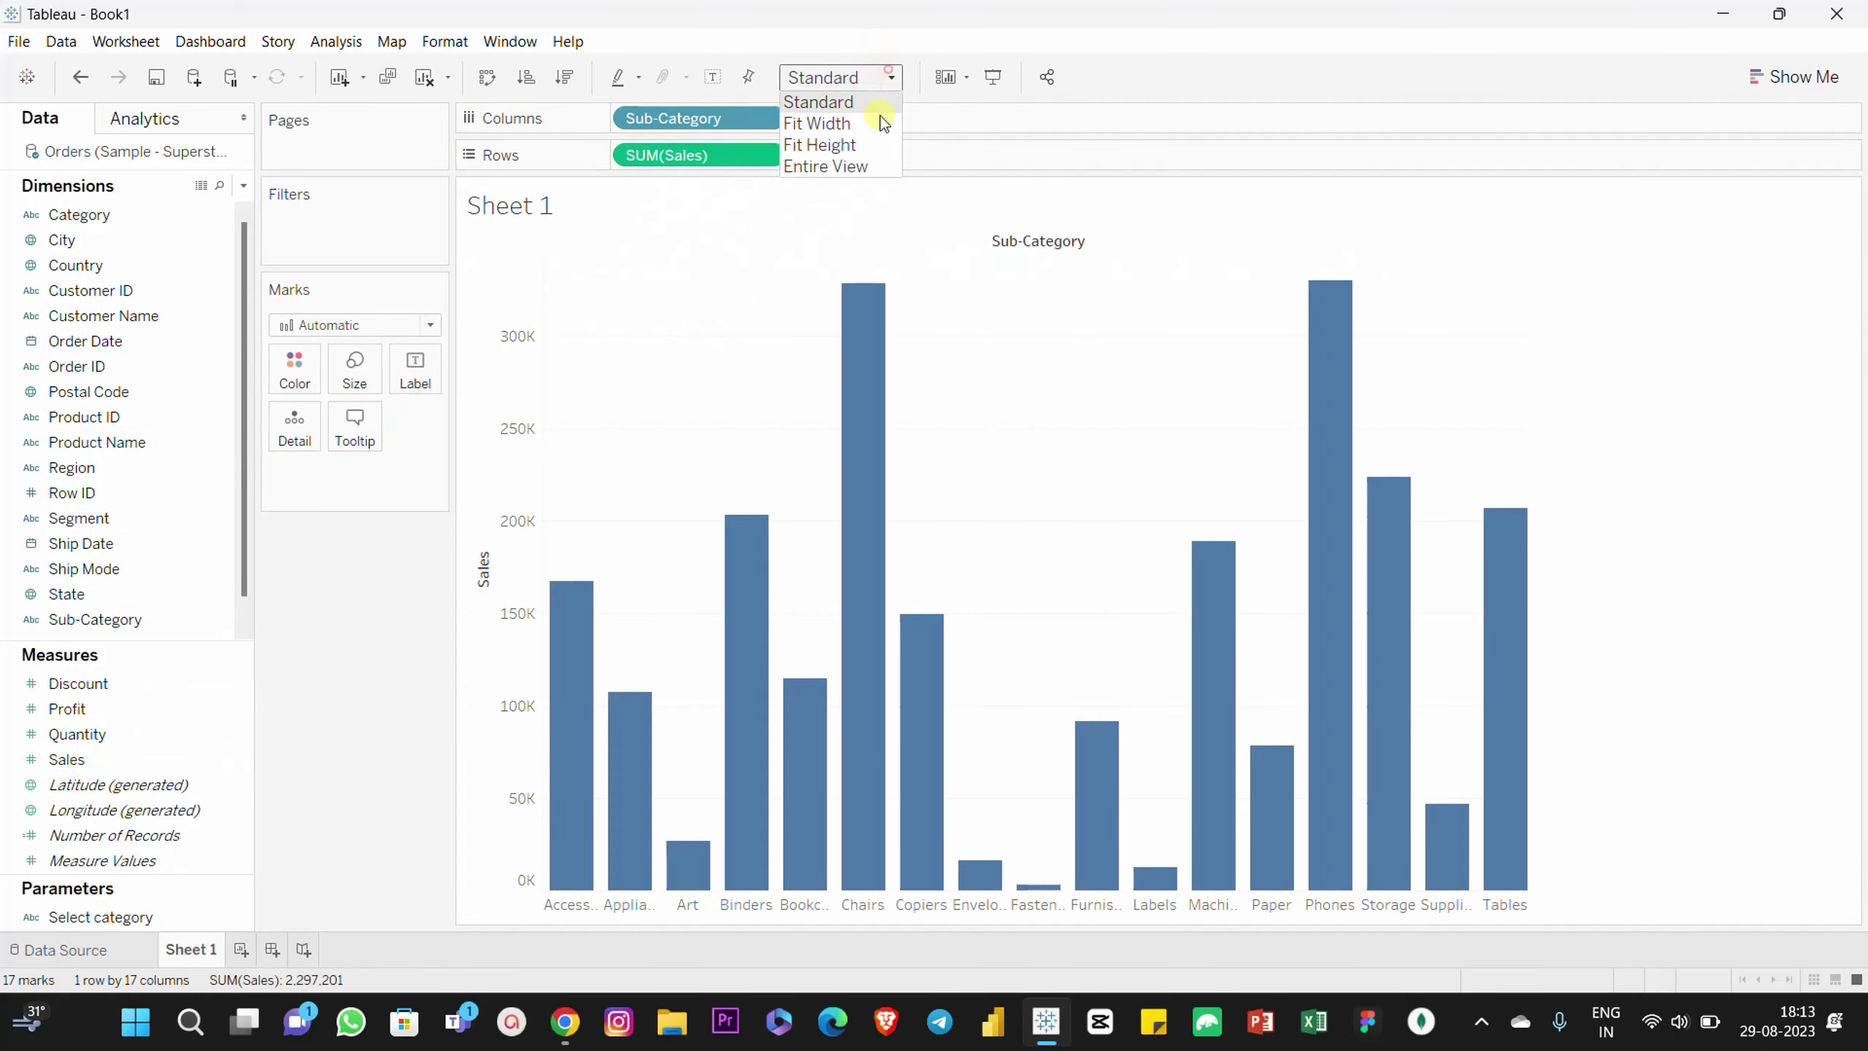
left_click(866, 170)
left_click(367, 701)
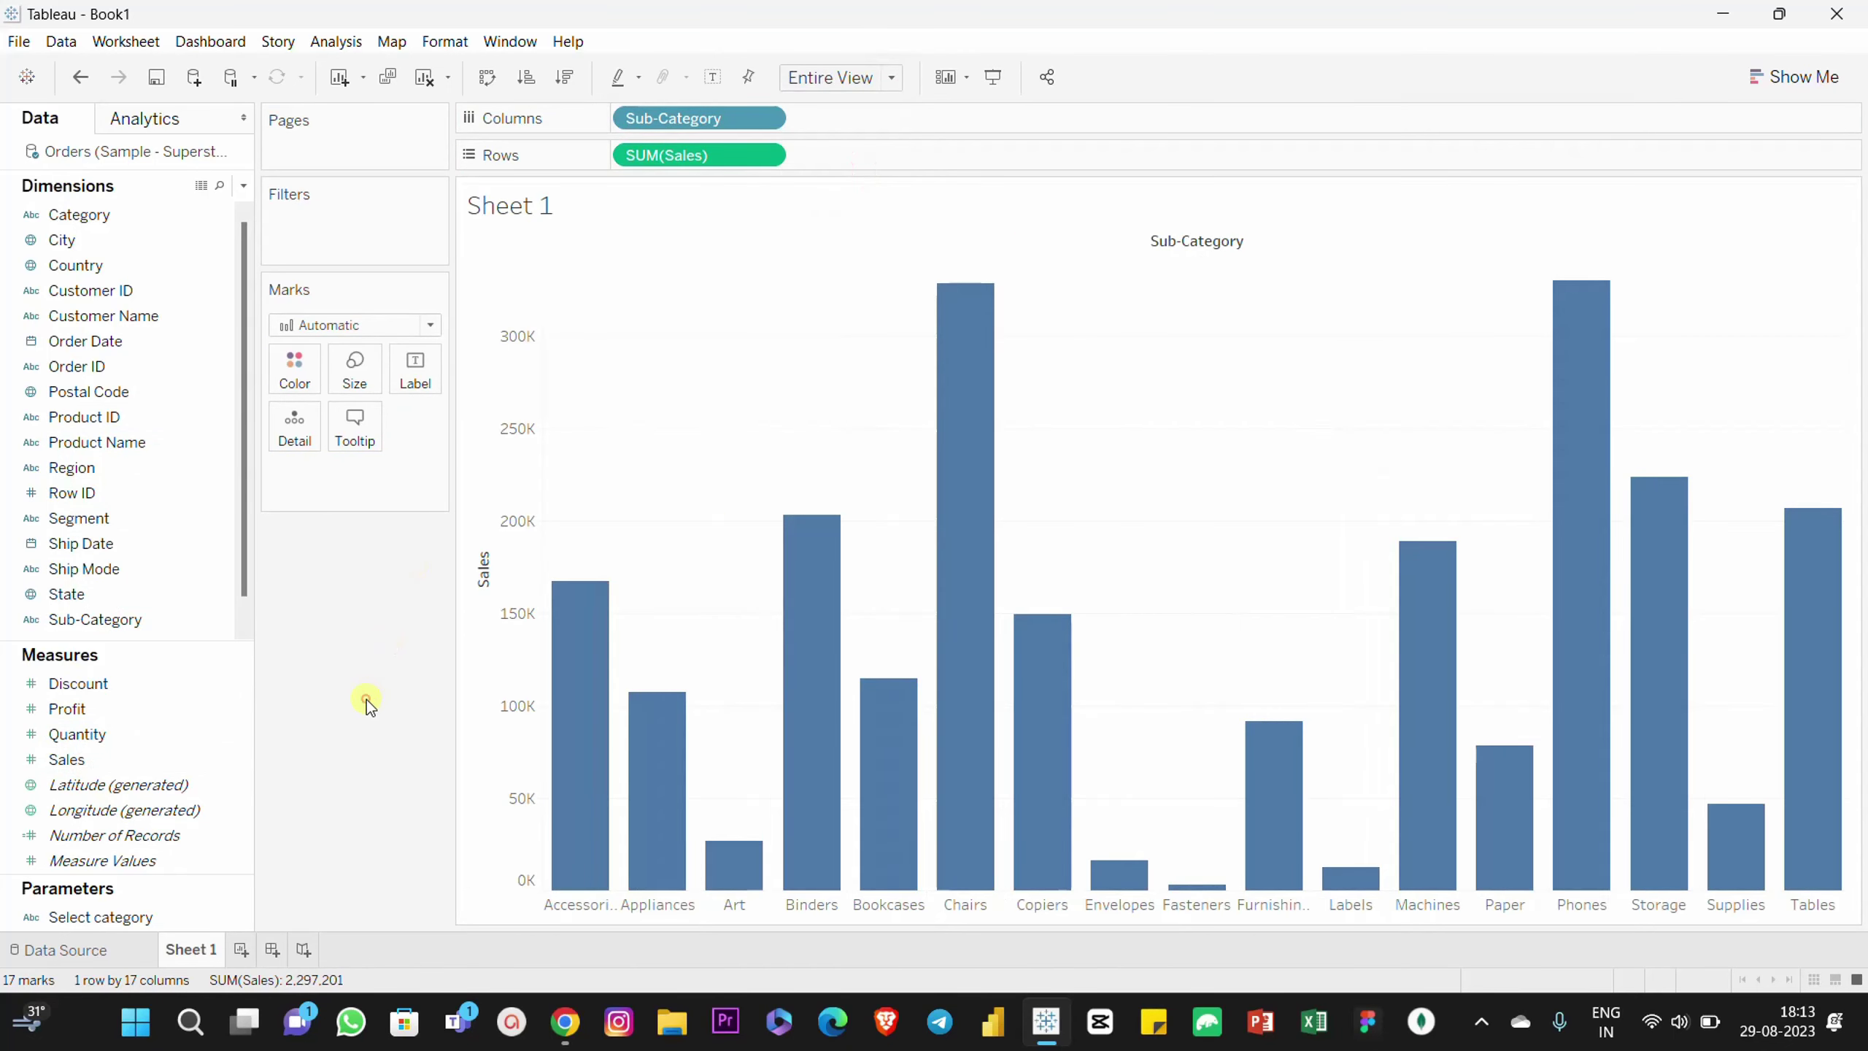
mouse_move(965, 376)
Step: Create a string list parameter named Select Sub Category, filled with the values of the Sub-Category field
left_click(244, 186)
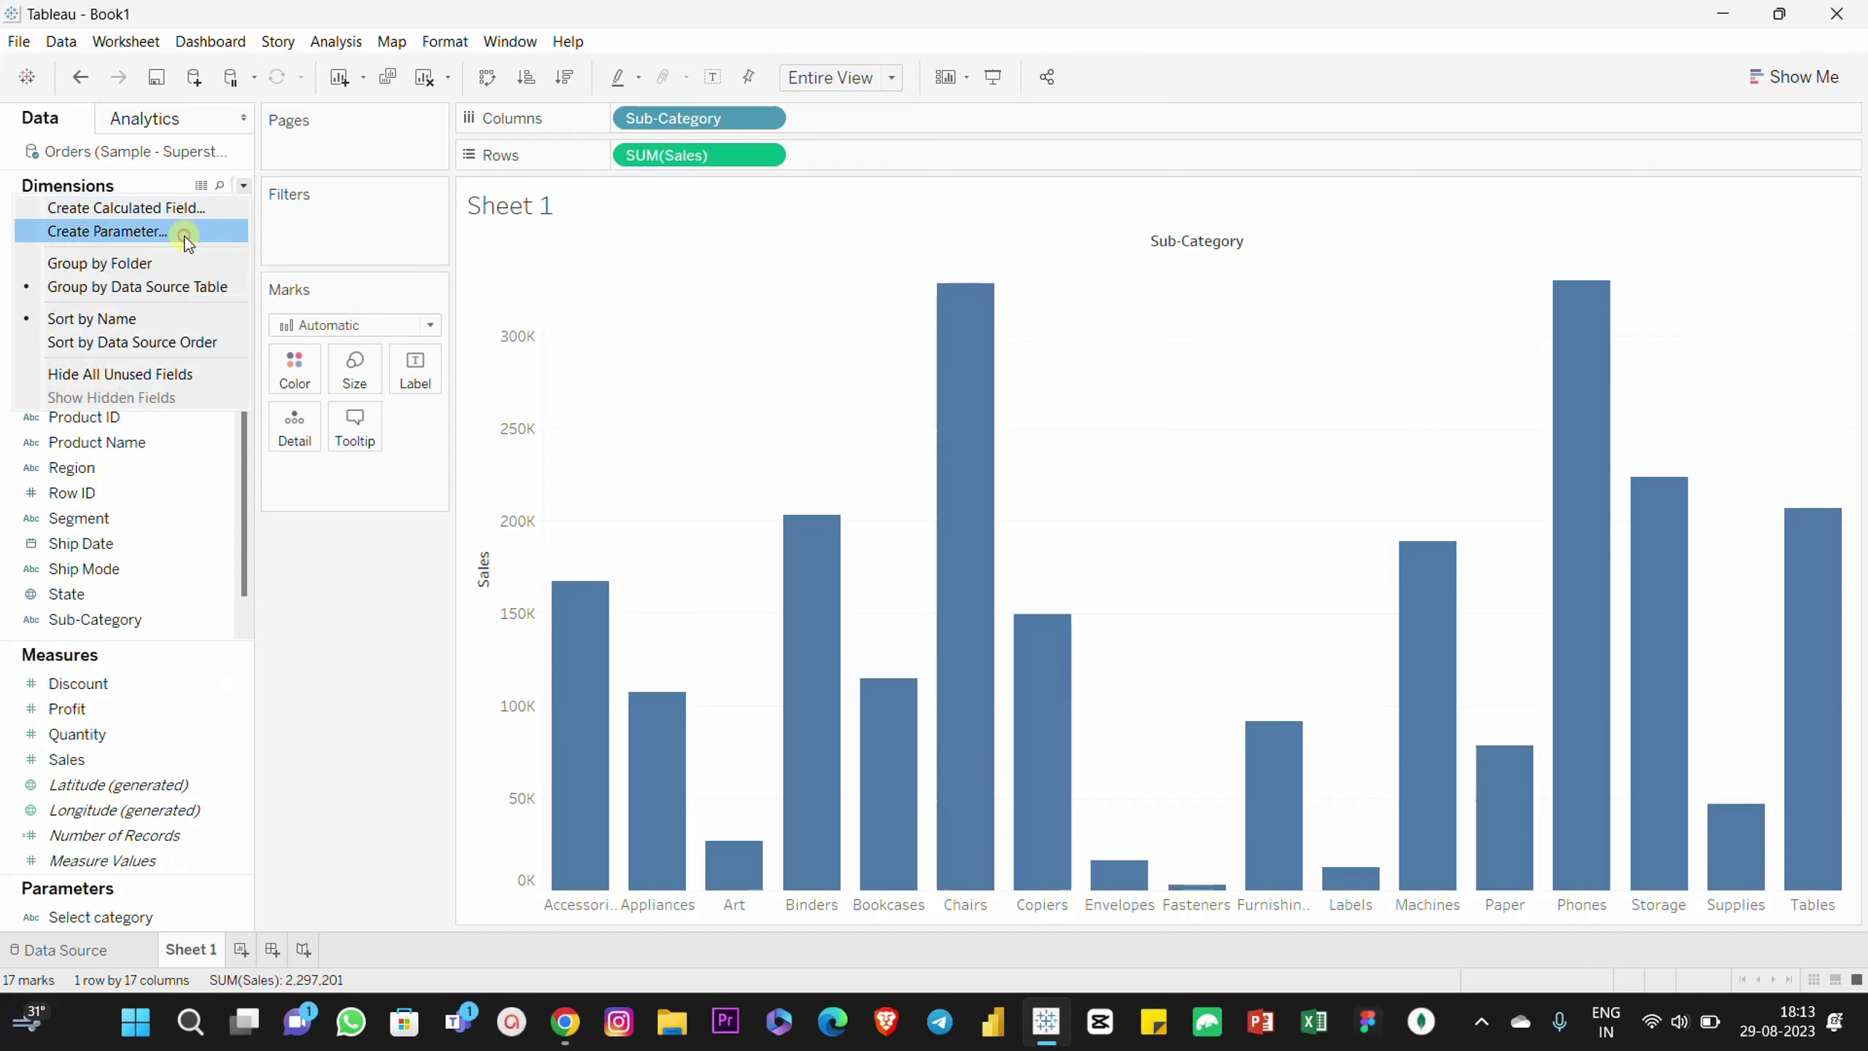
left_click(187, 230)
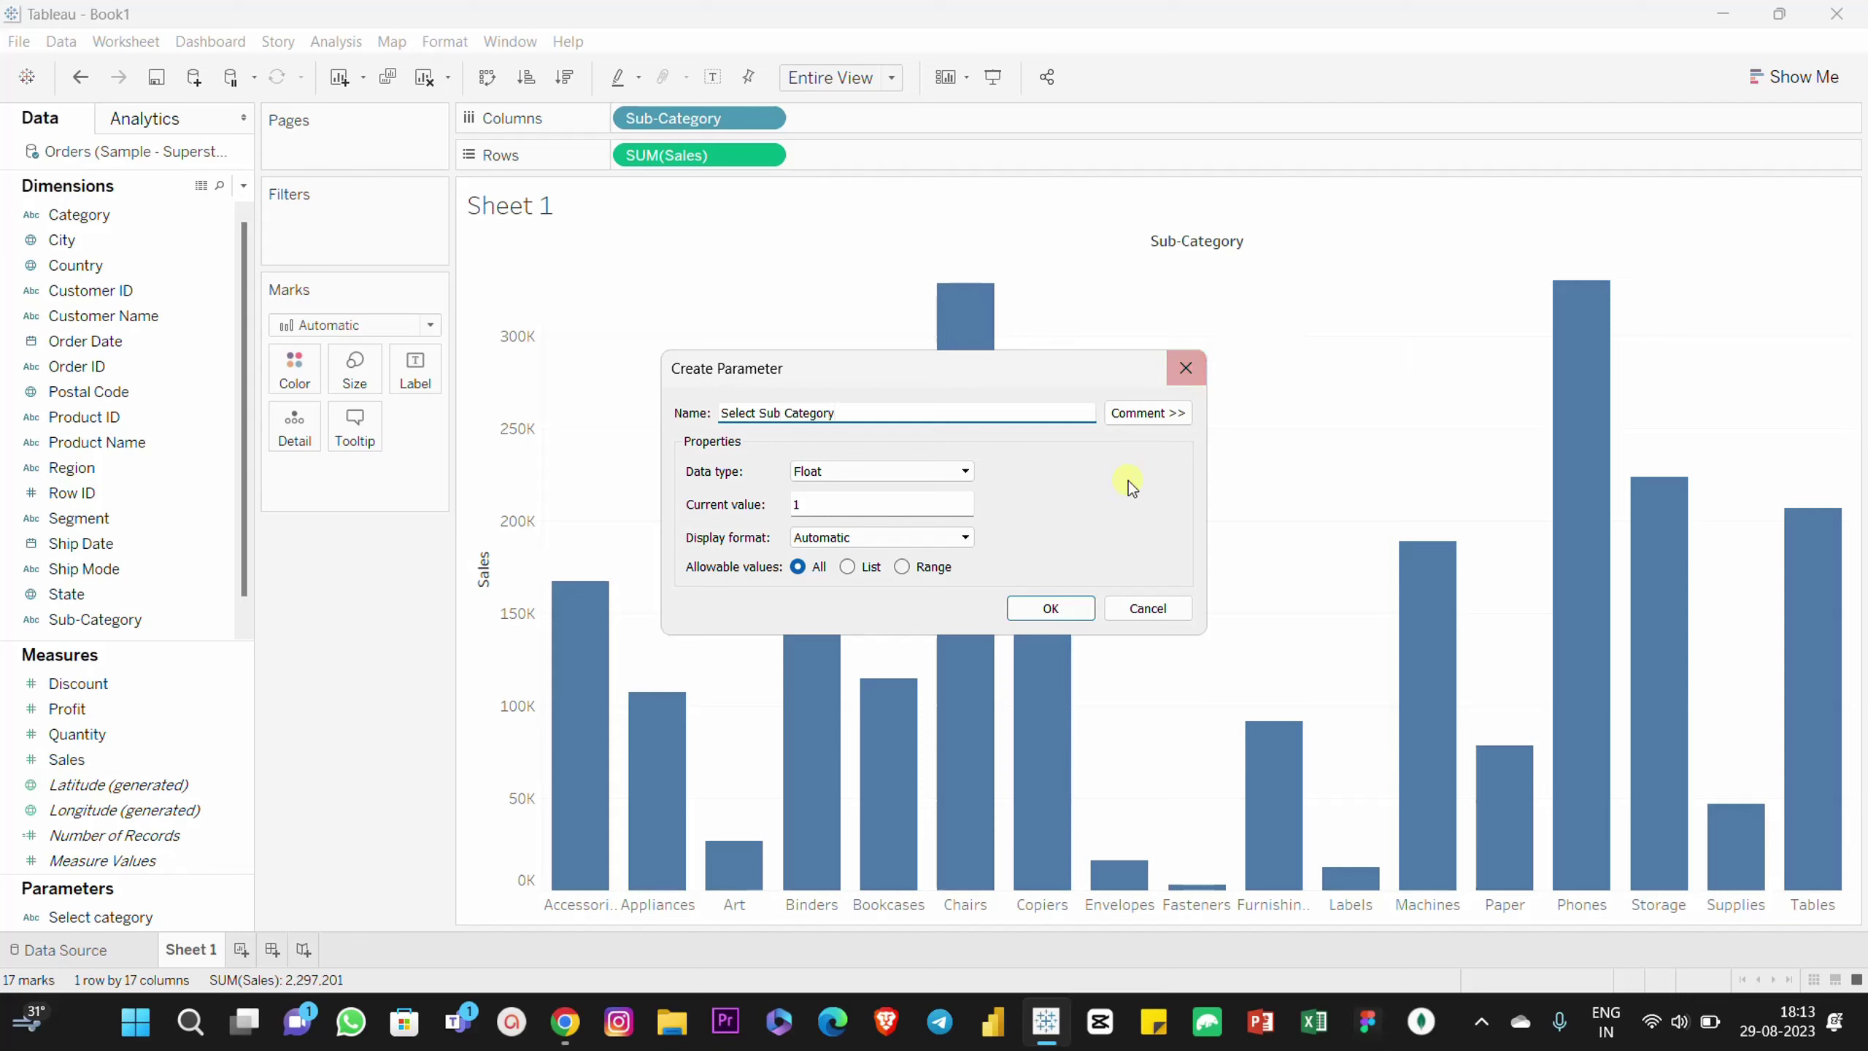
left_click(956, 472)
left_click(896, 528)
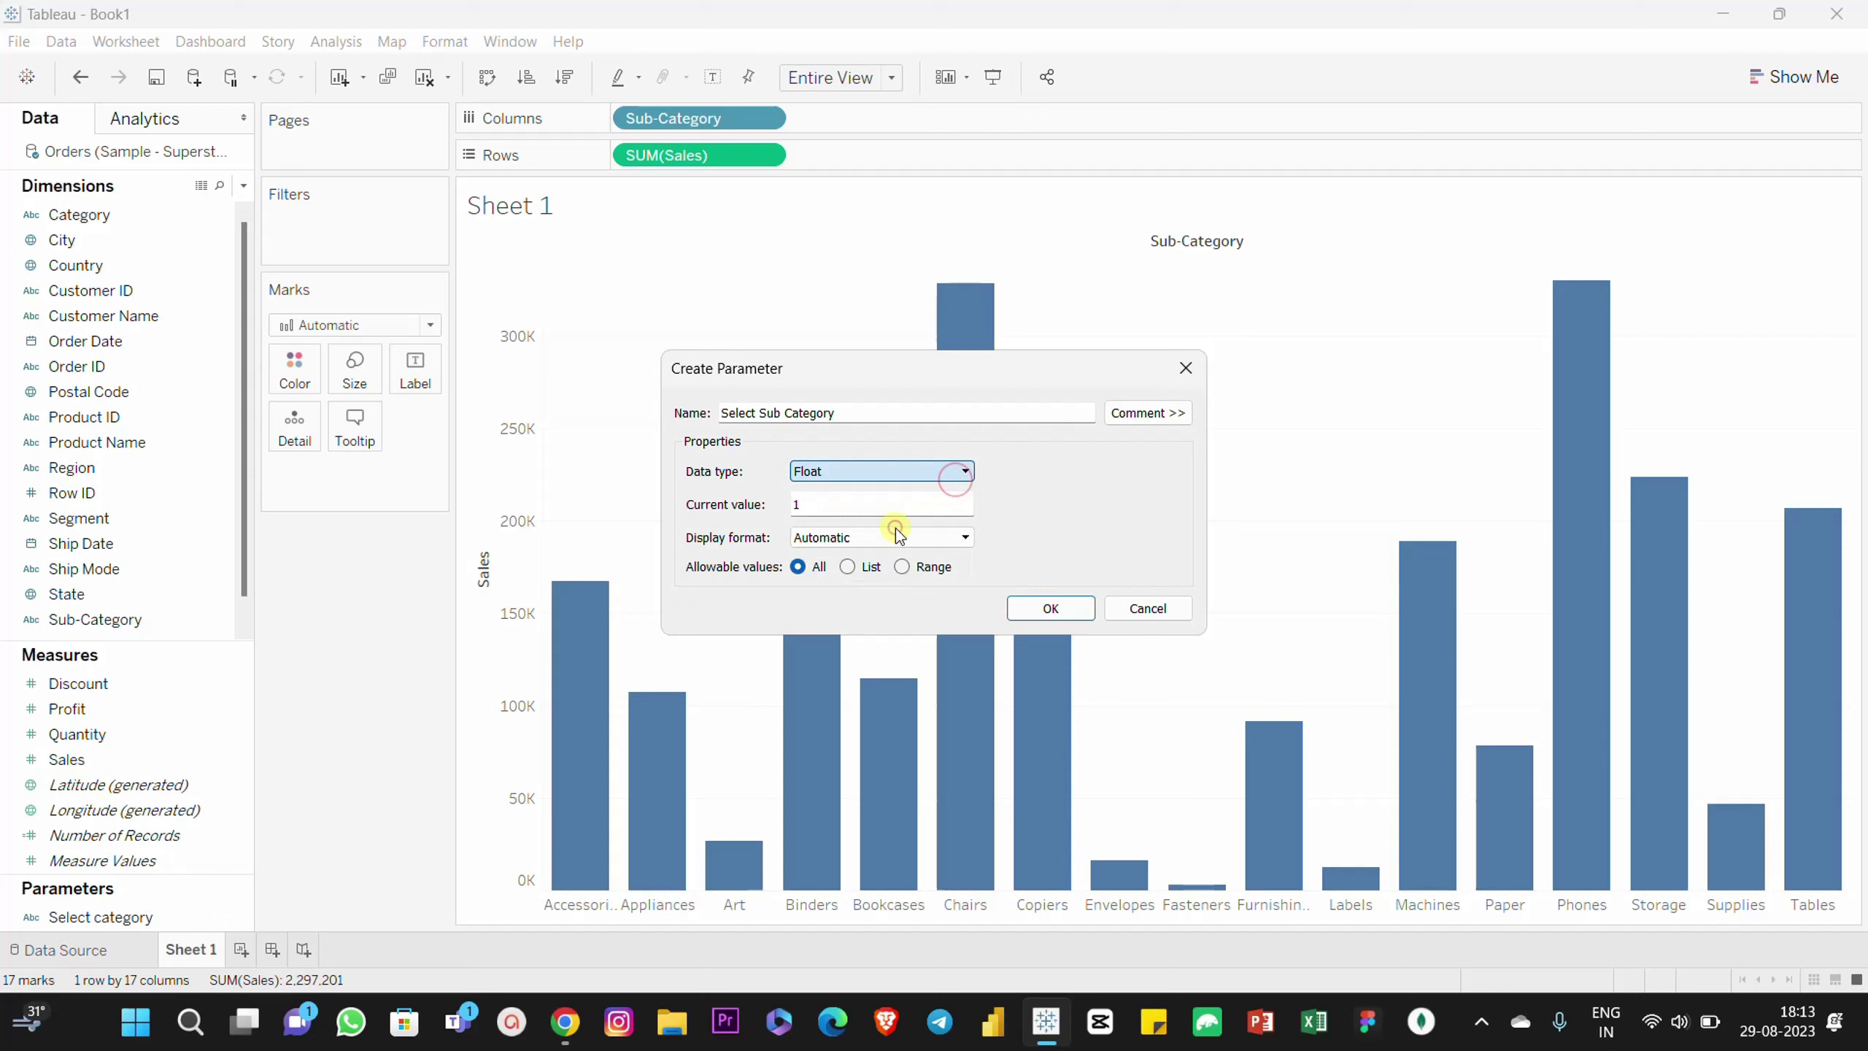
left_click(849, 567)
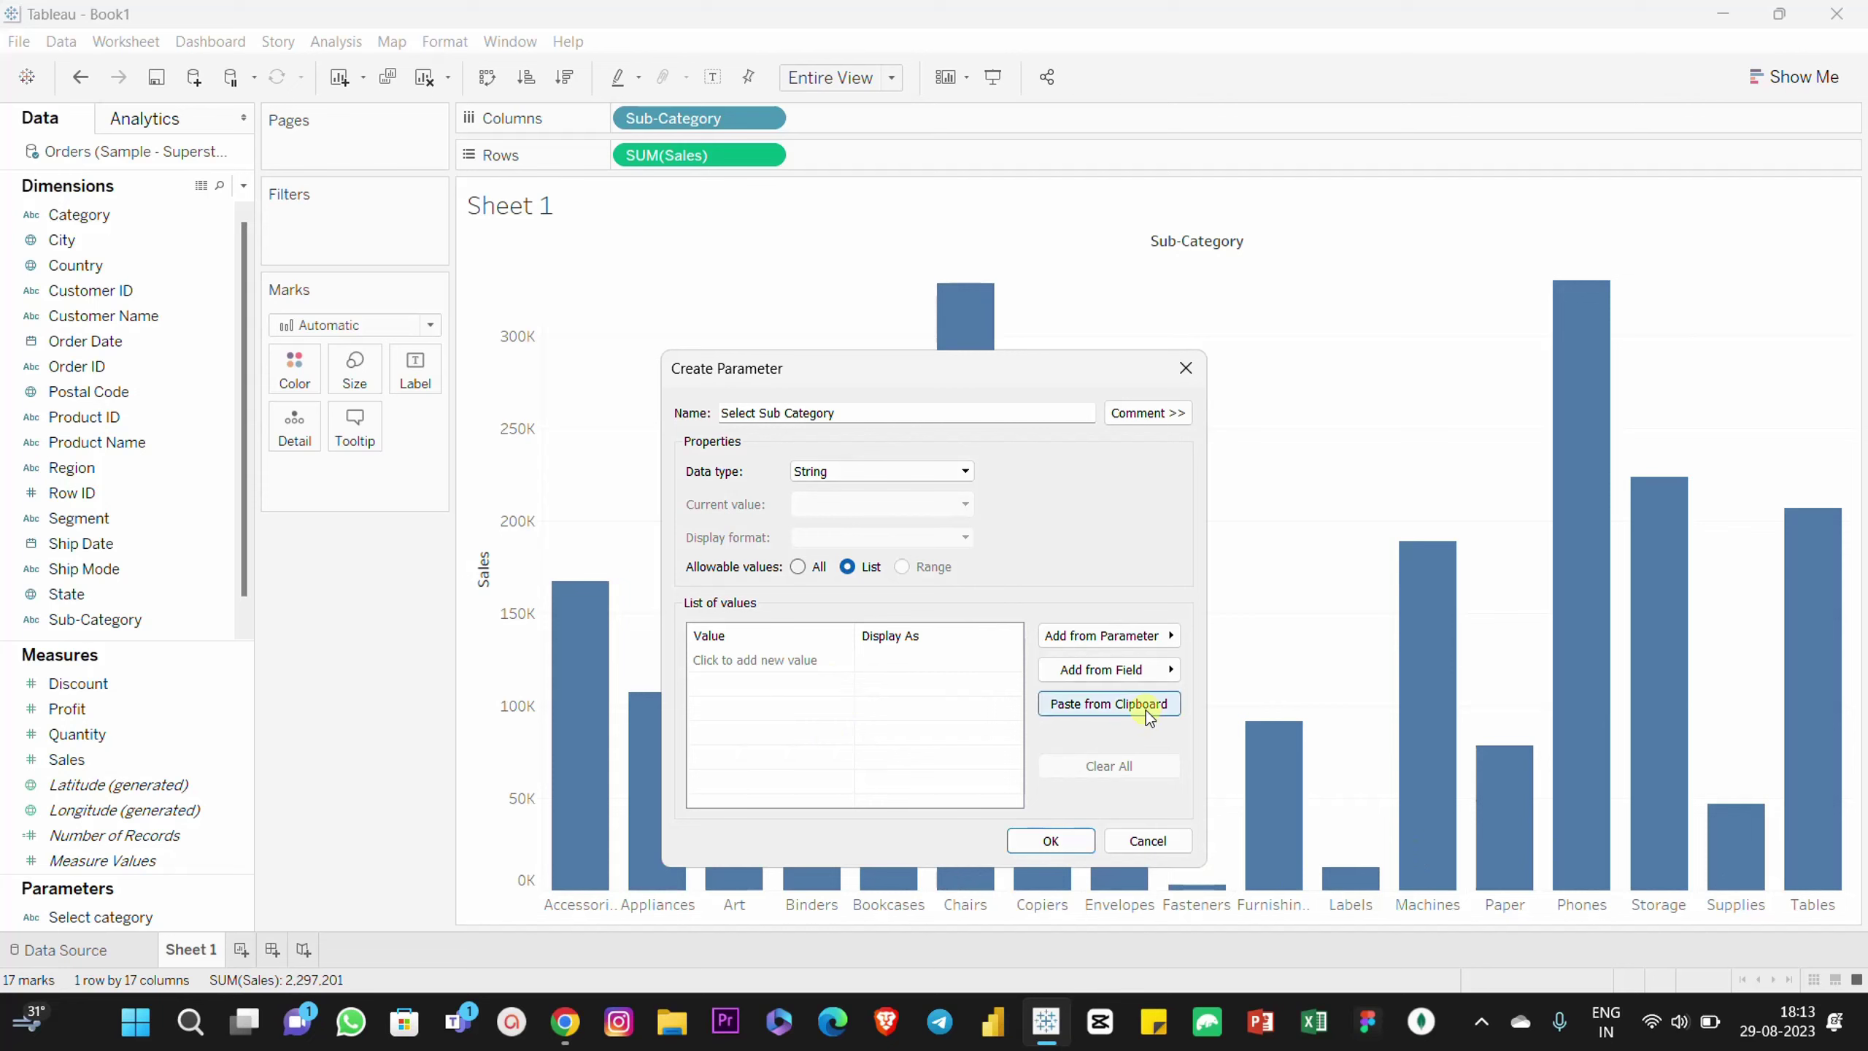
left_click(1169, 670)
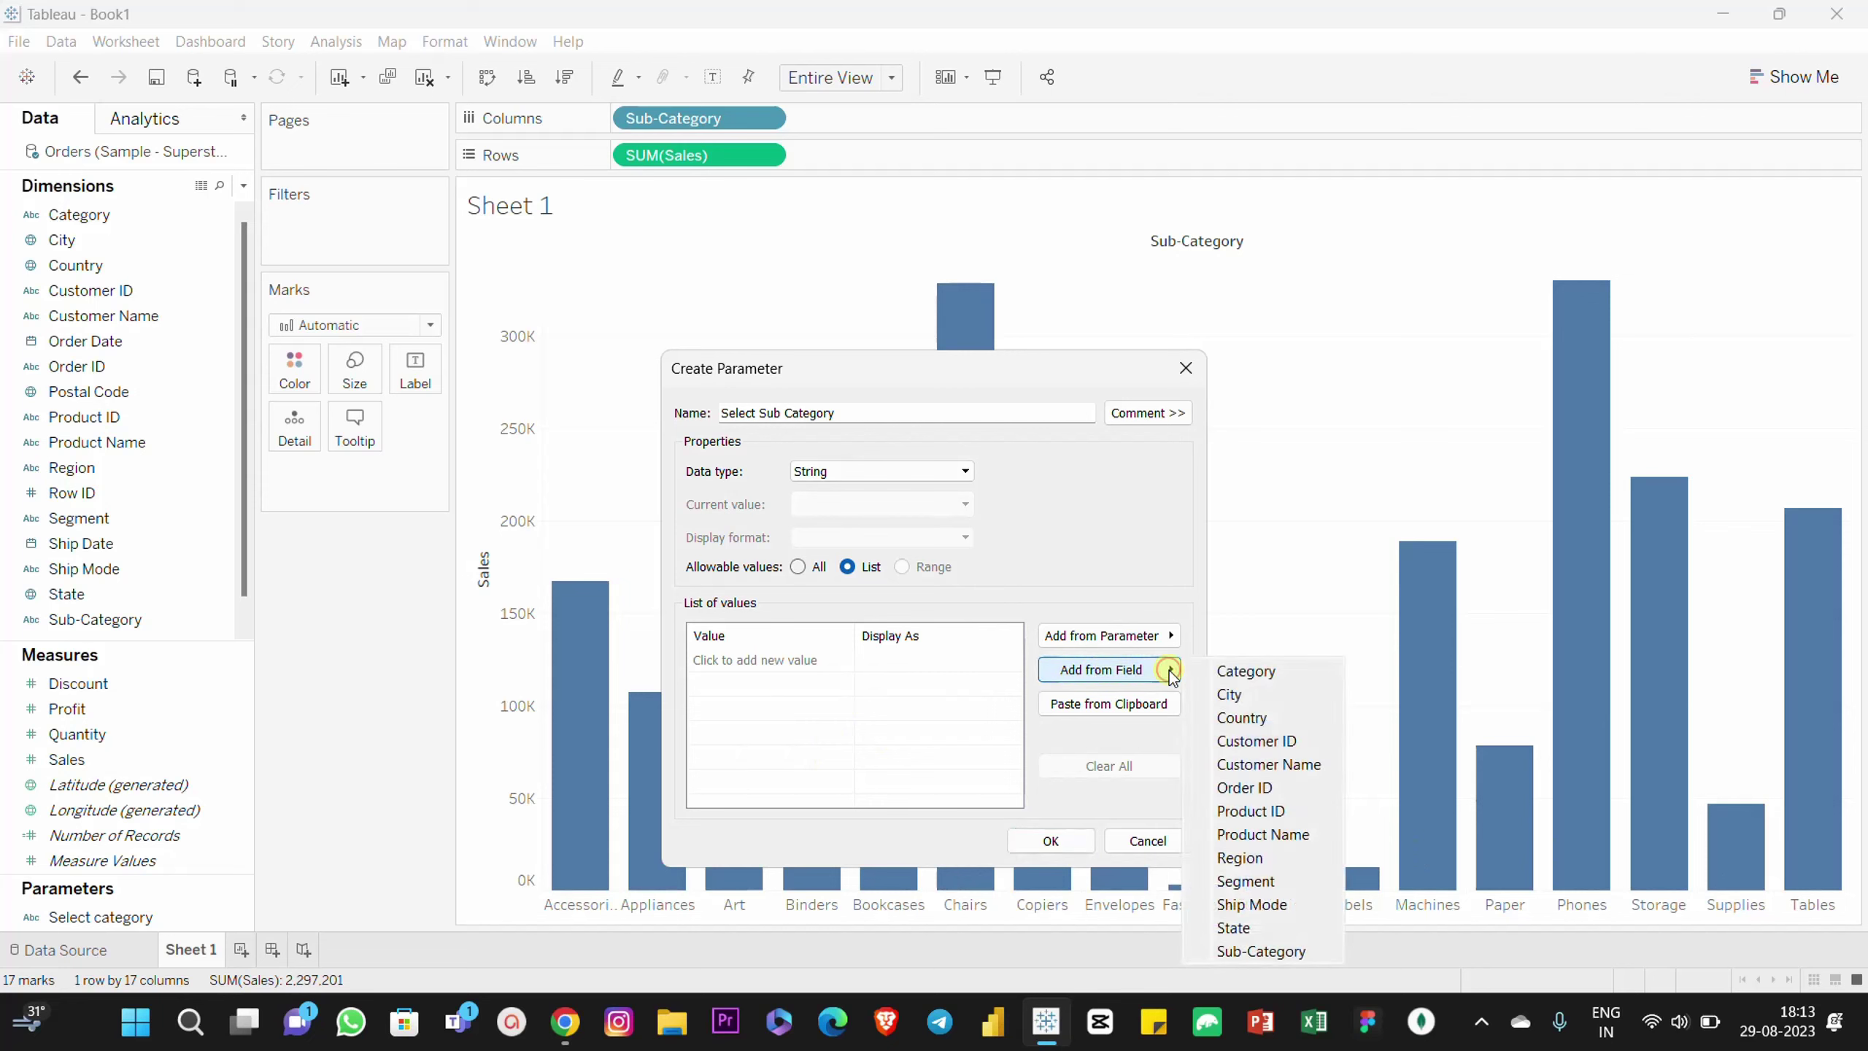
left_click(1258, 960)
scroll(739, 742, "up", 4)
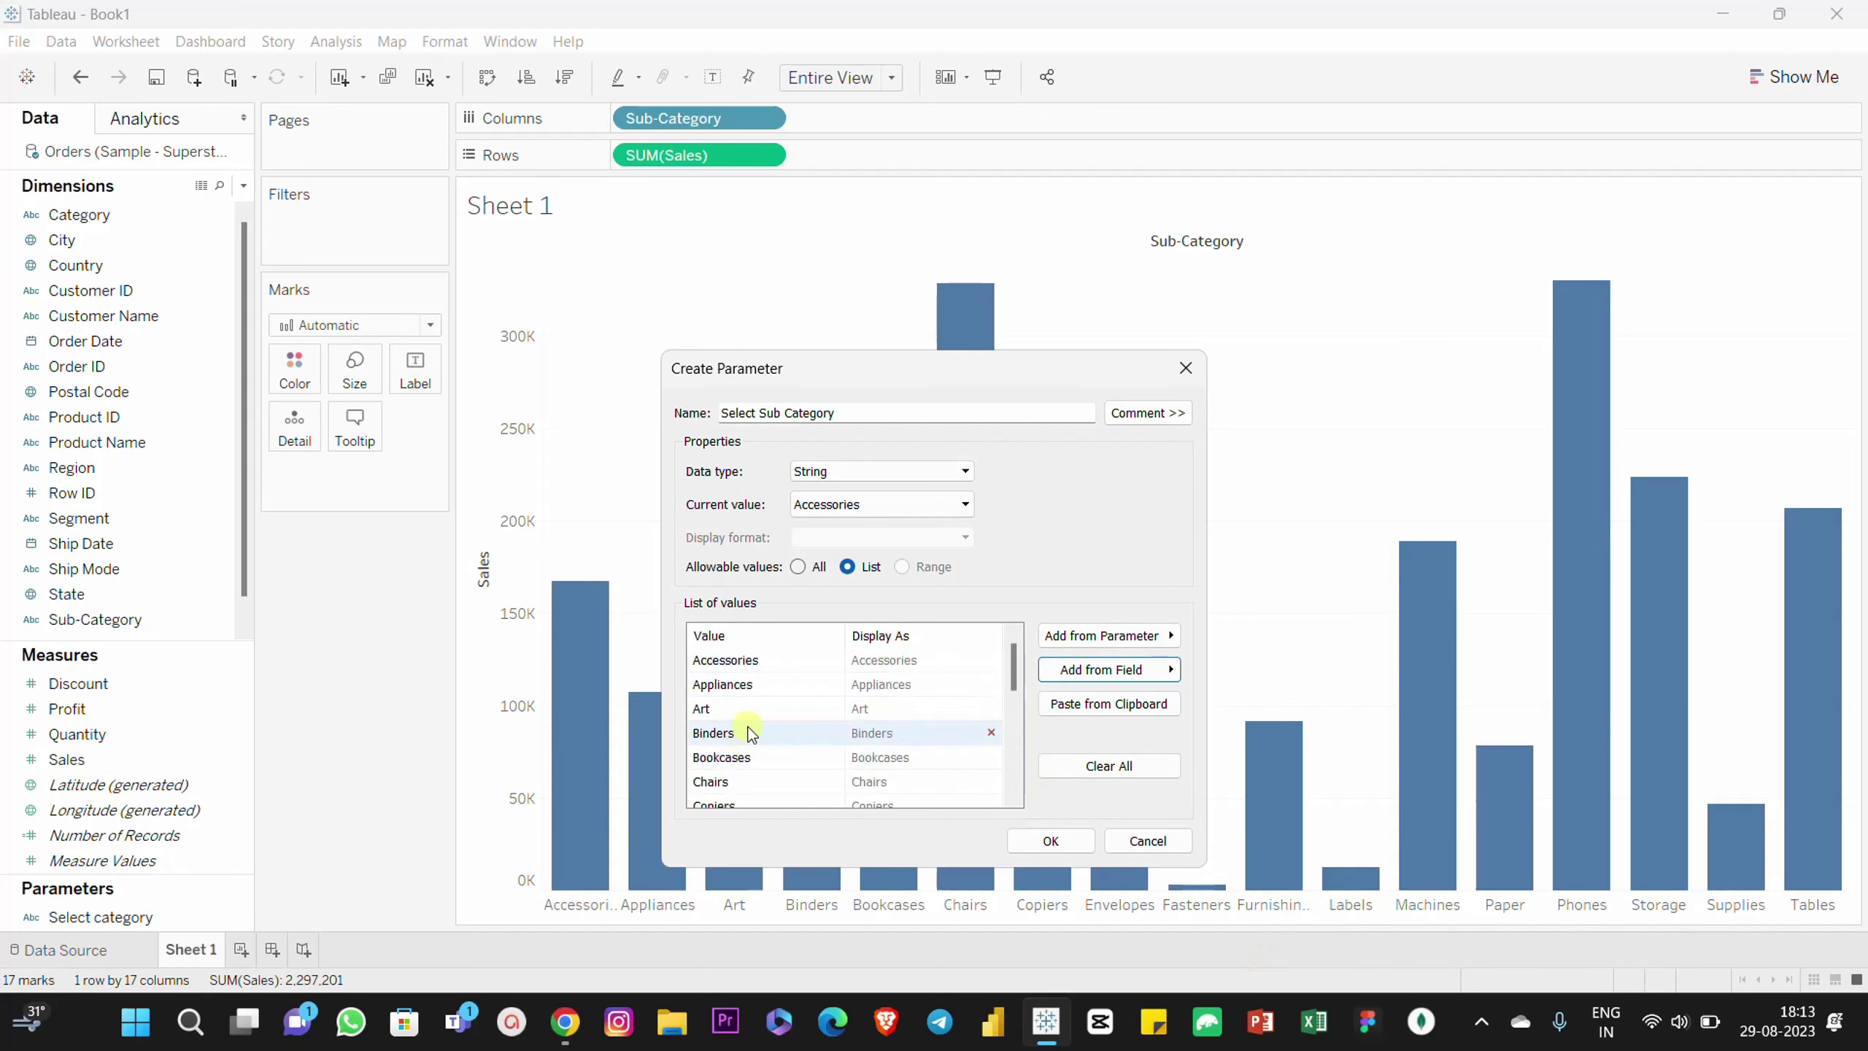
left_click(1060, 844)
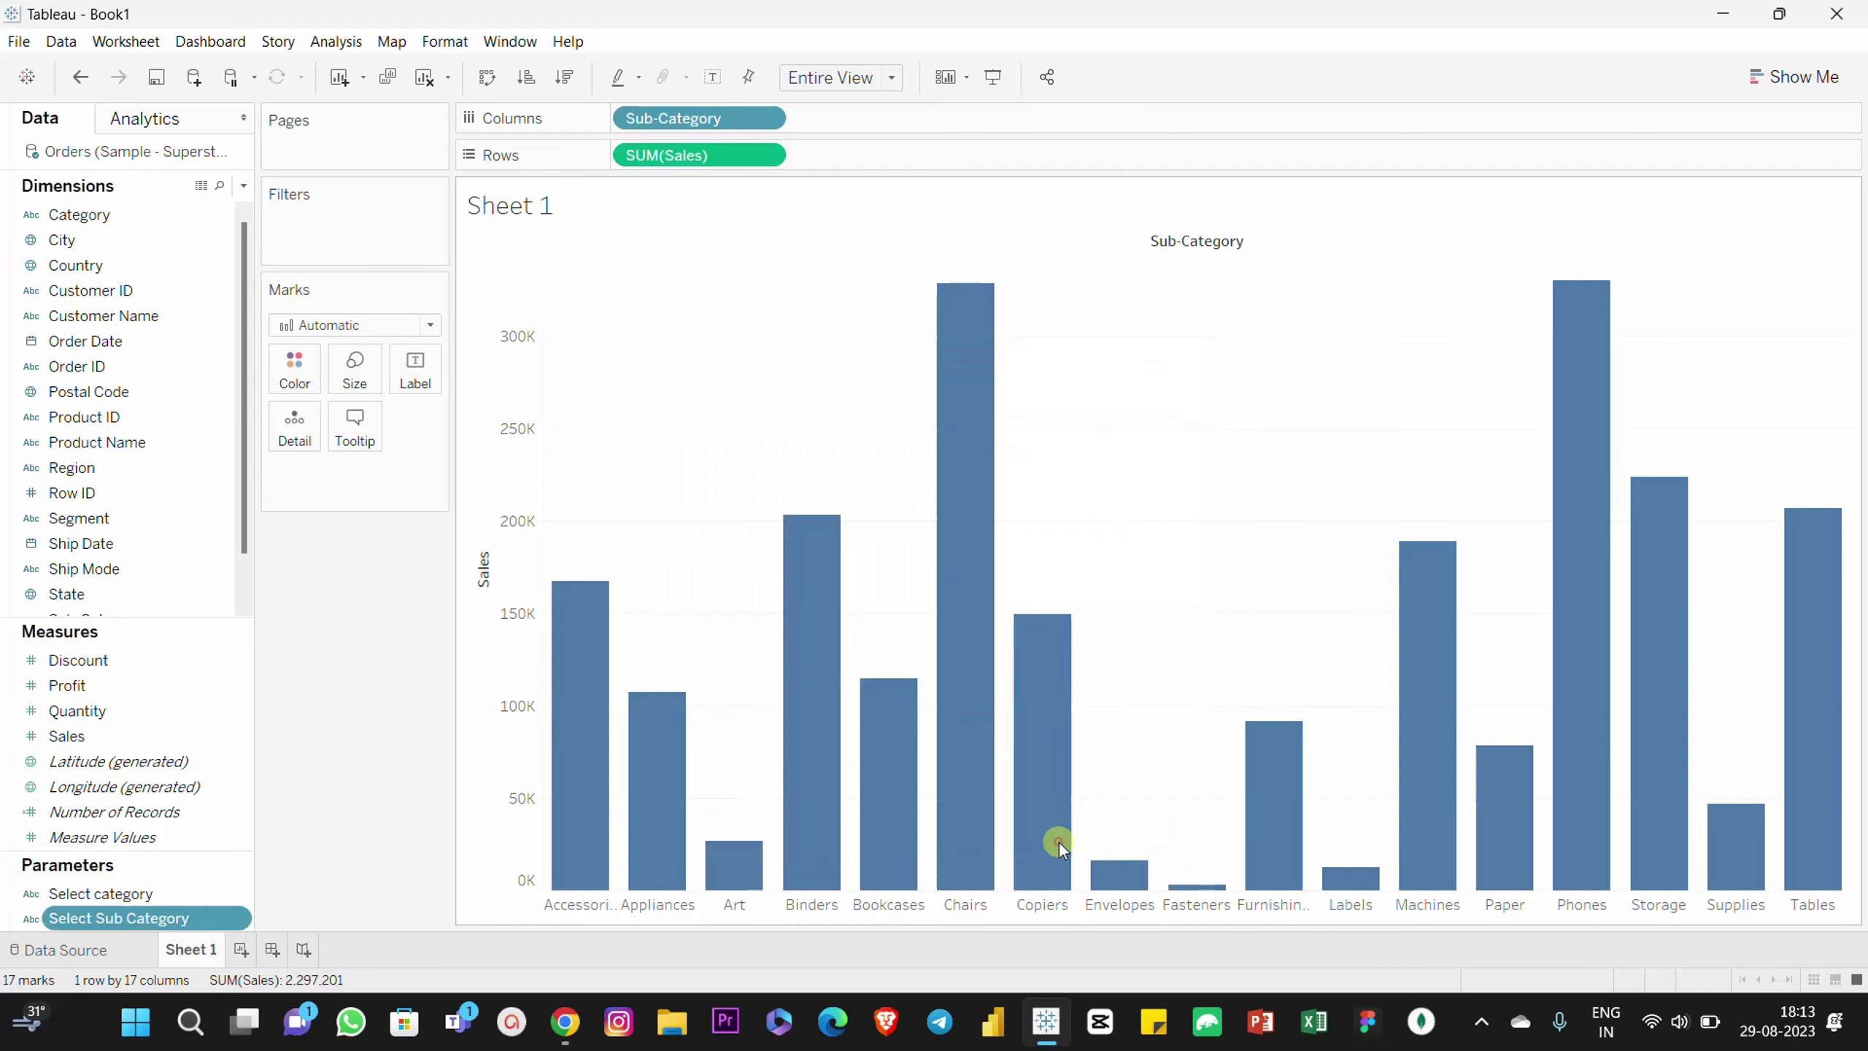
Step: Show the parameter control for Select Sub Category on the sheet
right_click(116, 899)
right_click(117, 918)
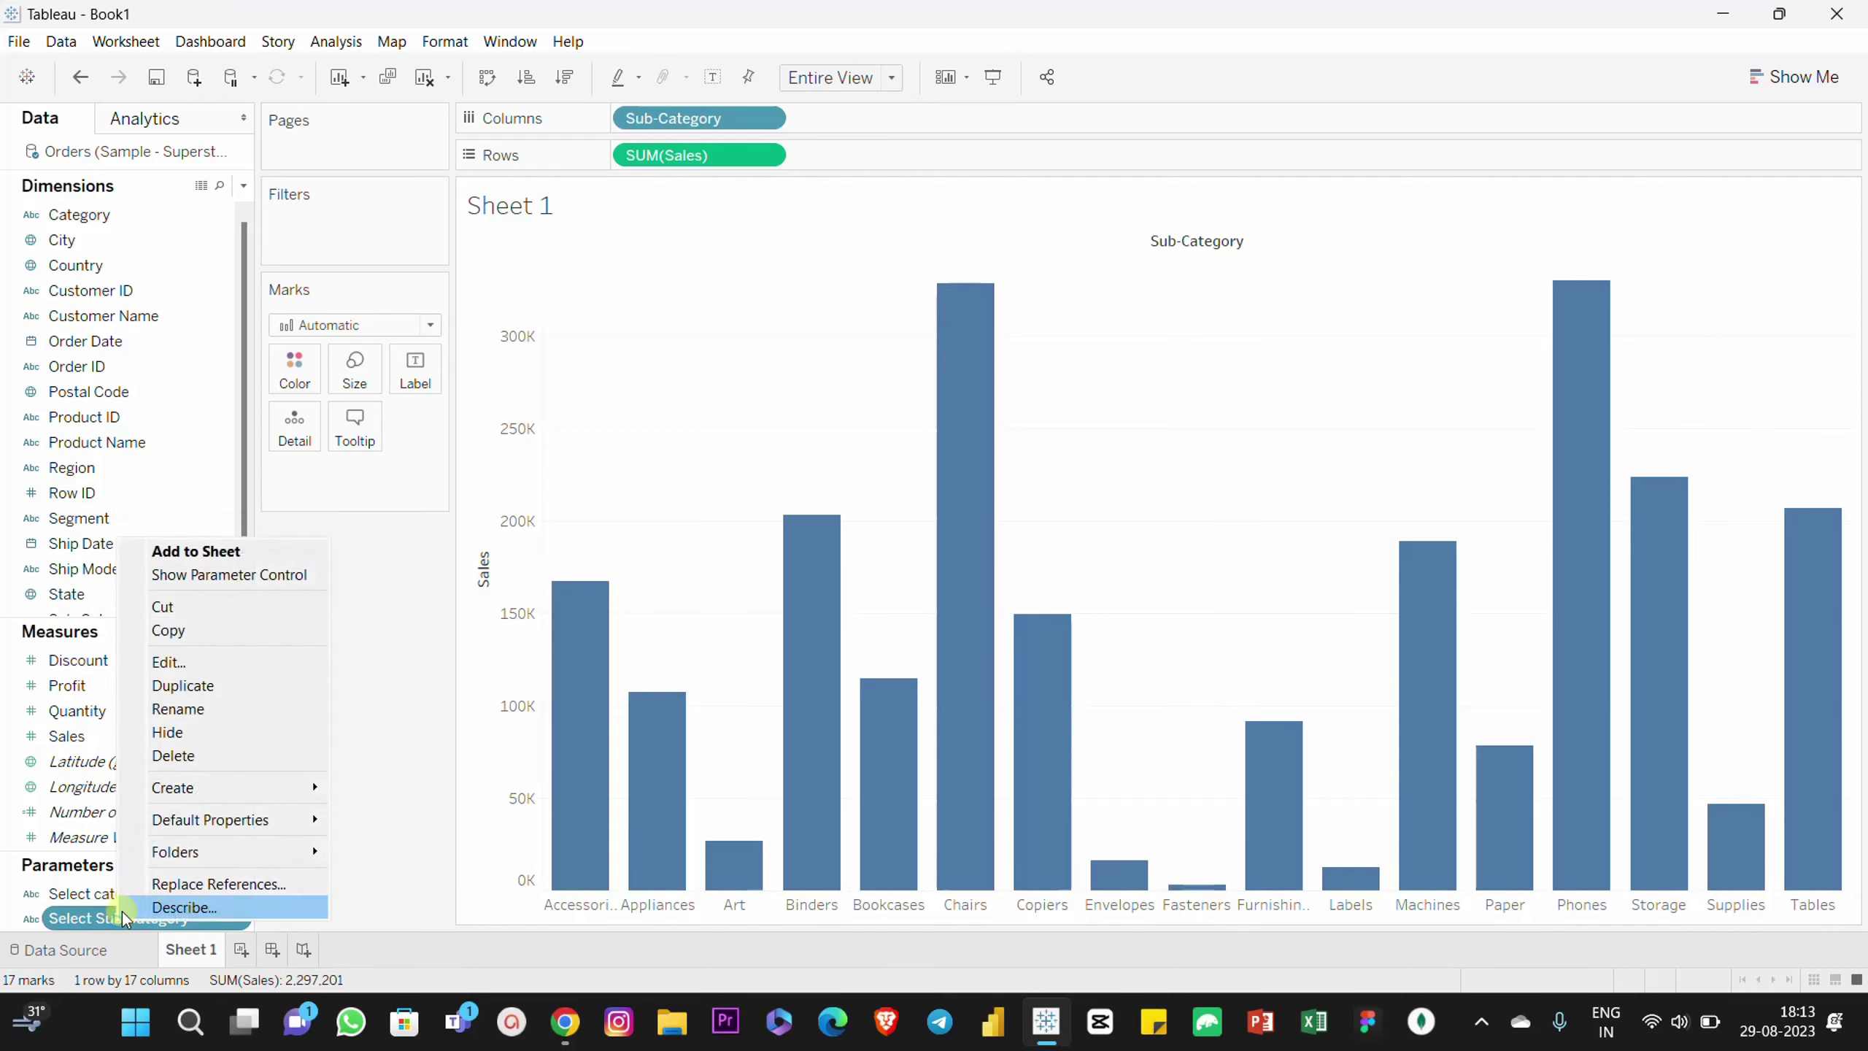
left_click(222, 578)
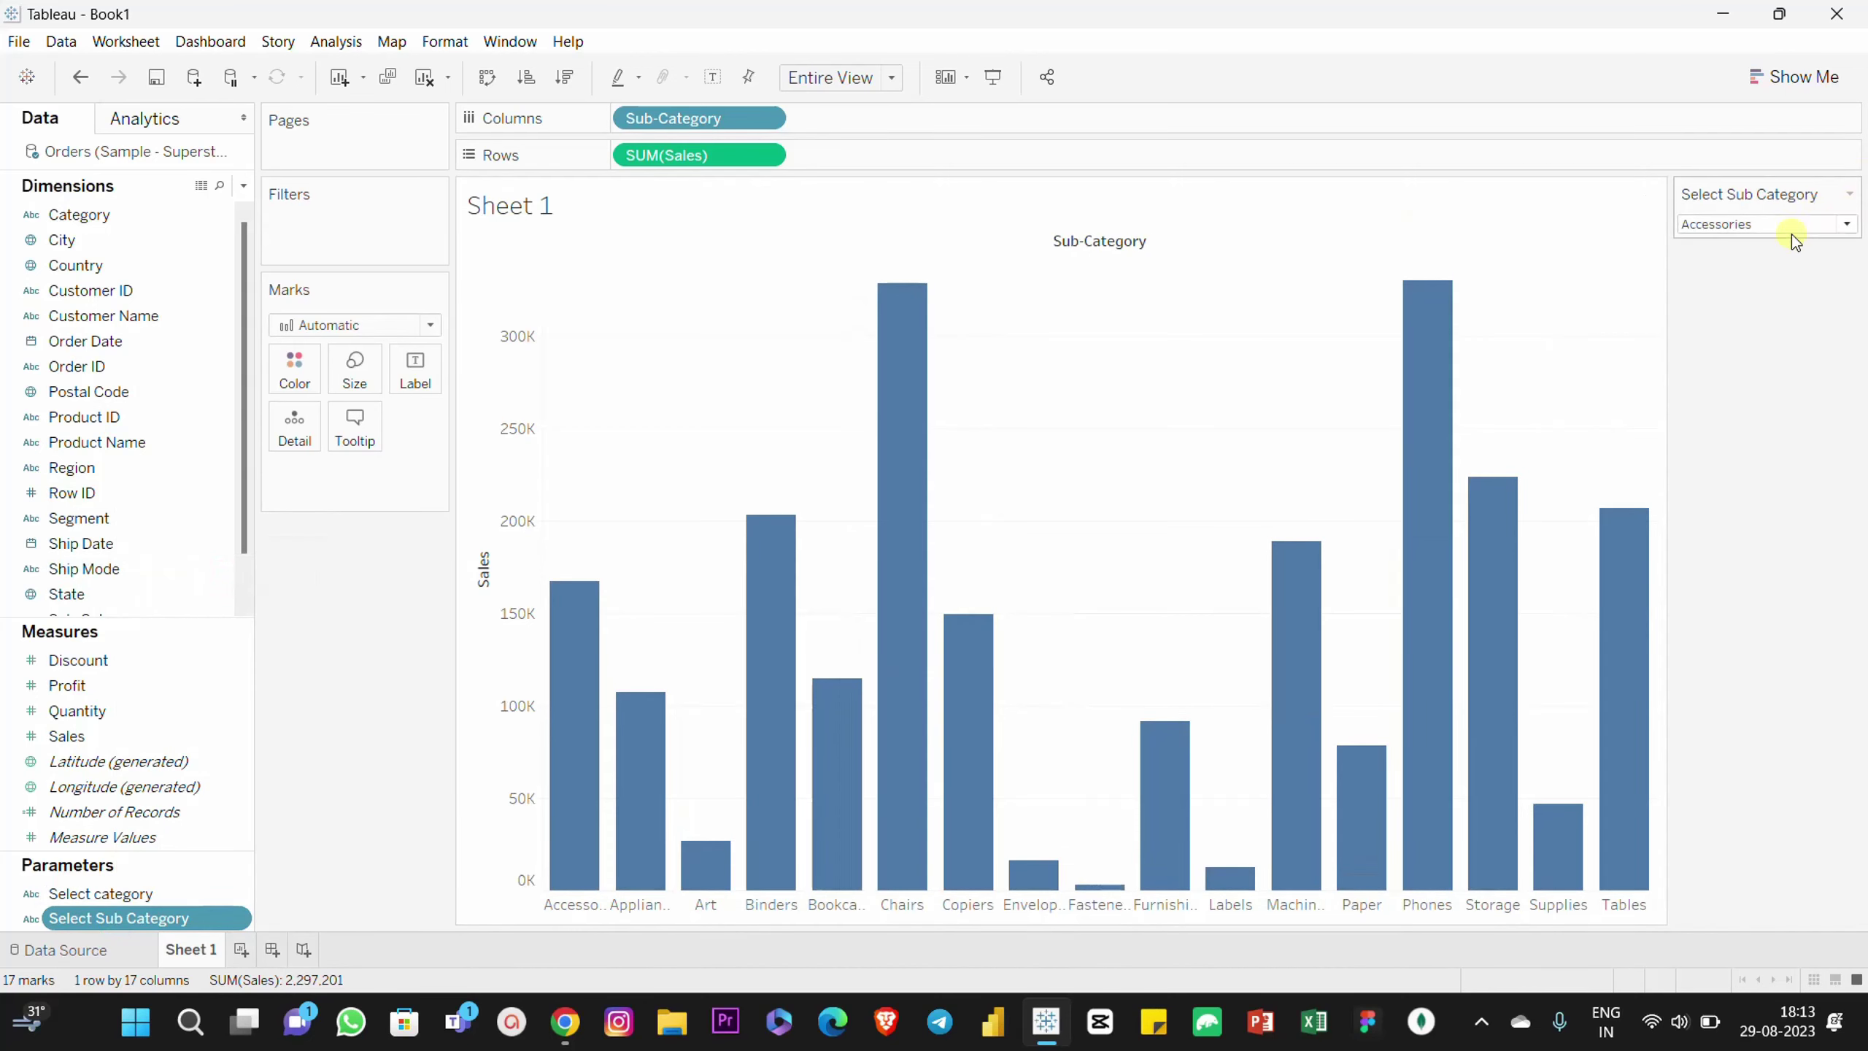
Step: Try Bookcases, Machines and Tables in the Select Sub Category control, and set it back to Accessories
left_click(1793, 223)
left_click(1772, 325)
left_click(1775, 222)
left_click(1729, 468)
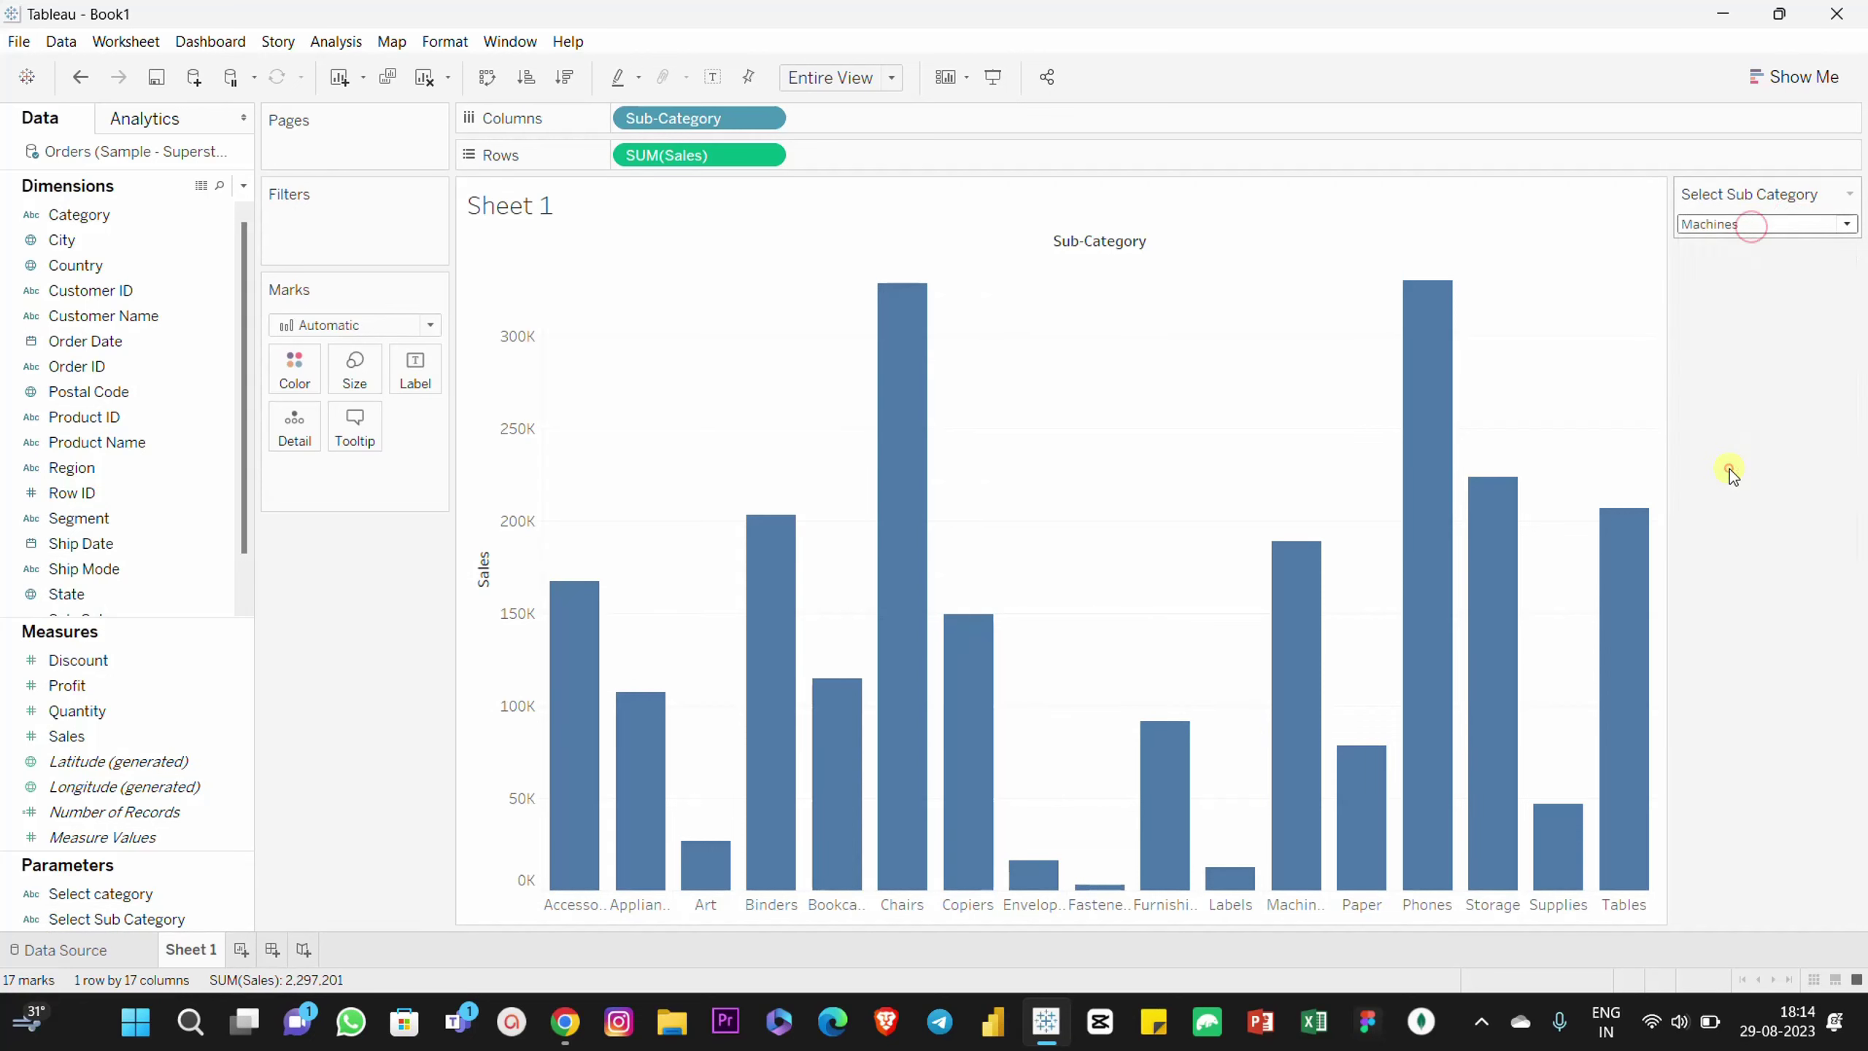
left_click(1762, 223)
left_click(1733, 577)
left_click(1791, 619)
left_click(1695, 223)
left_click(1717, 251)
mouse_move(1445, 377)
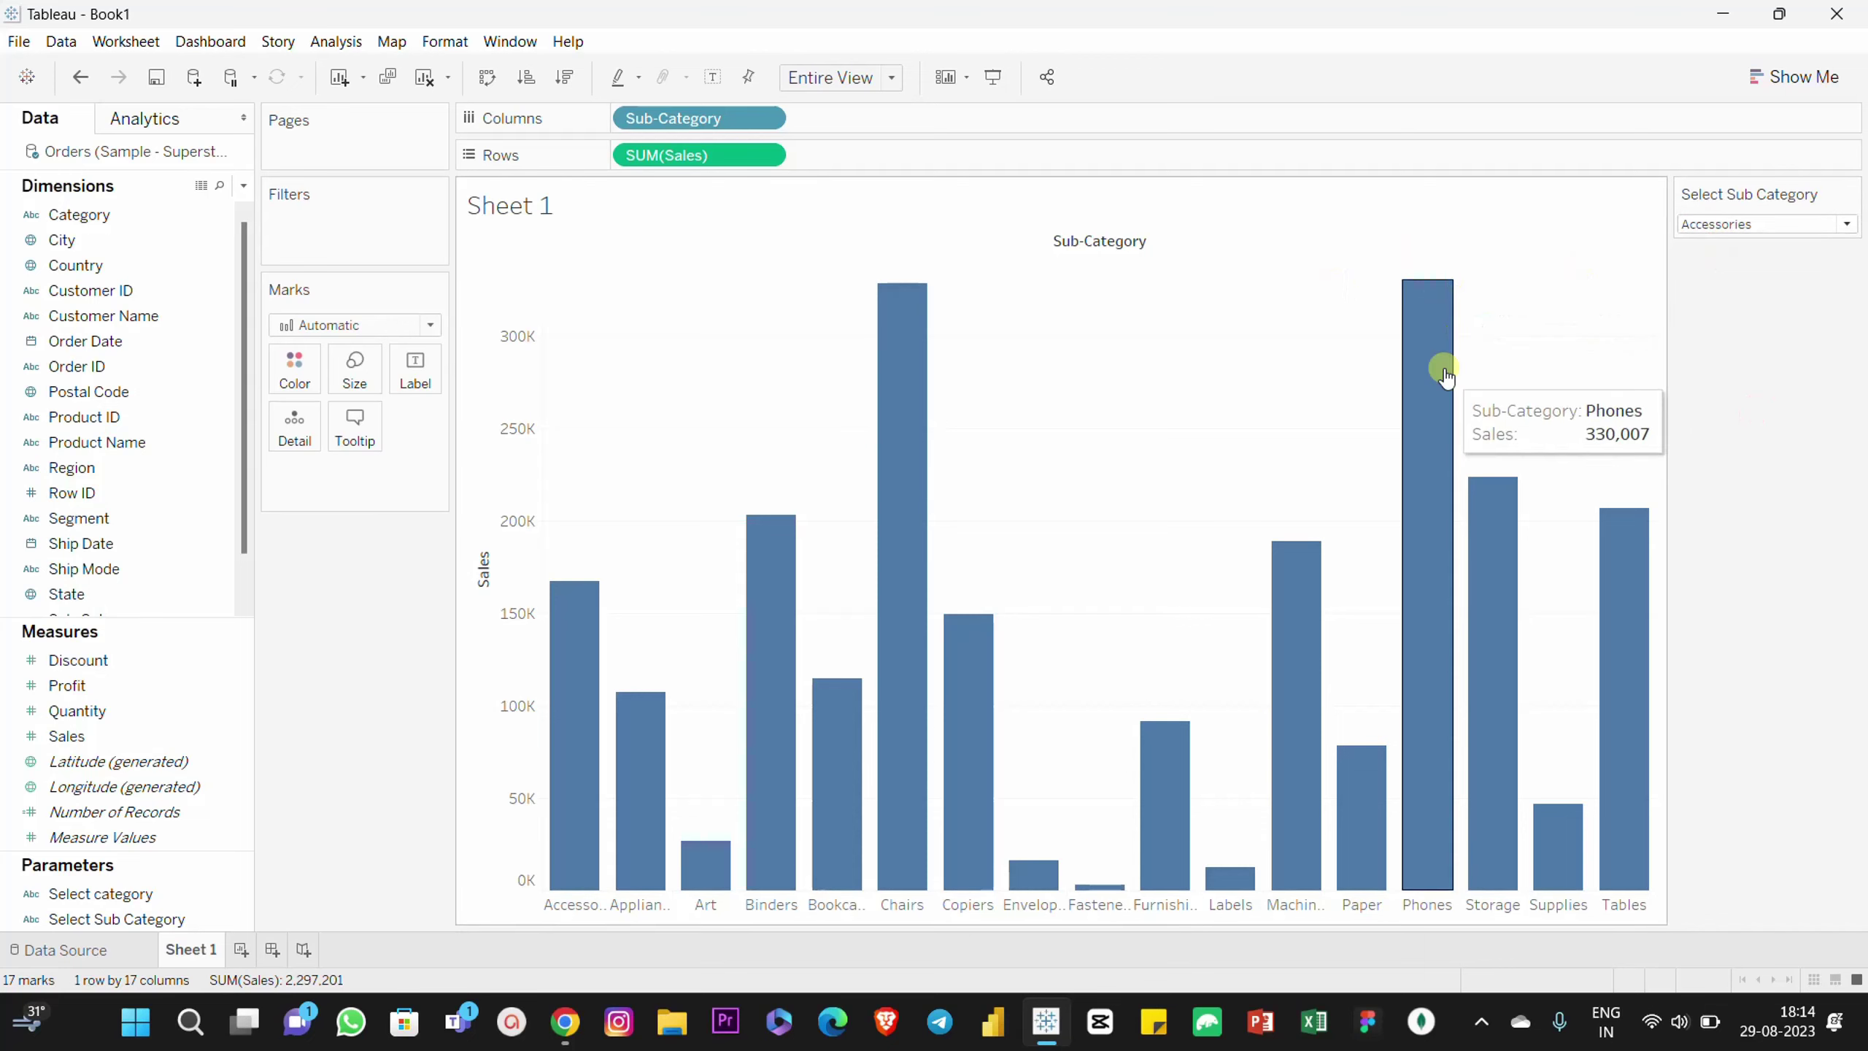
Step: Start a calculated field named Highlight bars with the condition IF [Sub-Category]=[Select Sub Category]
left_click(244, 186)
left_click(208, 211)
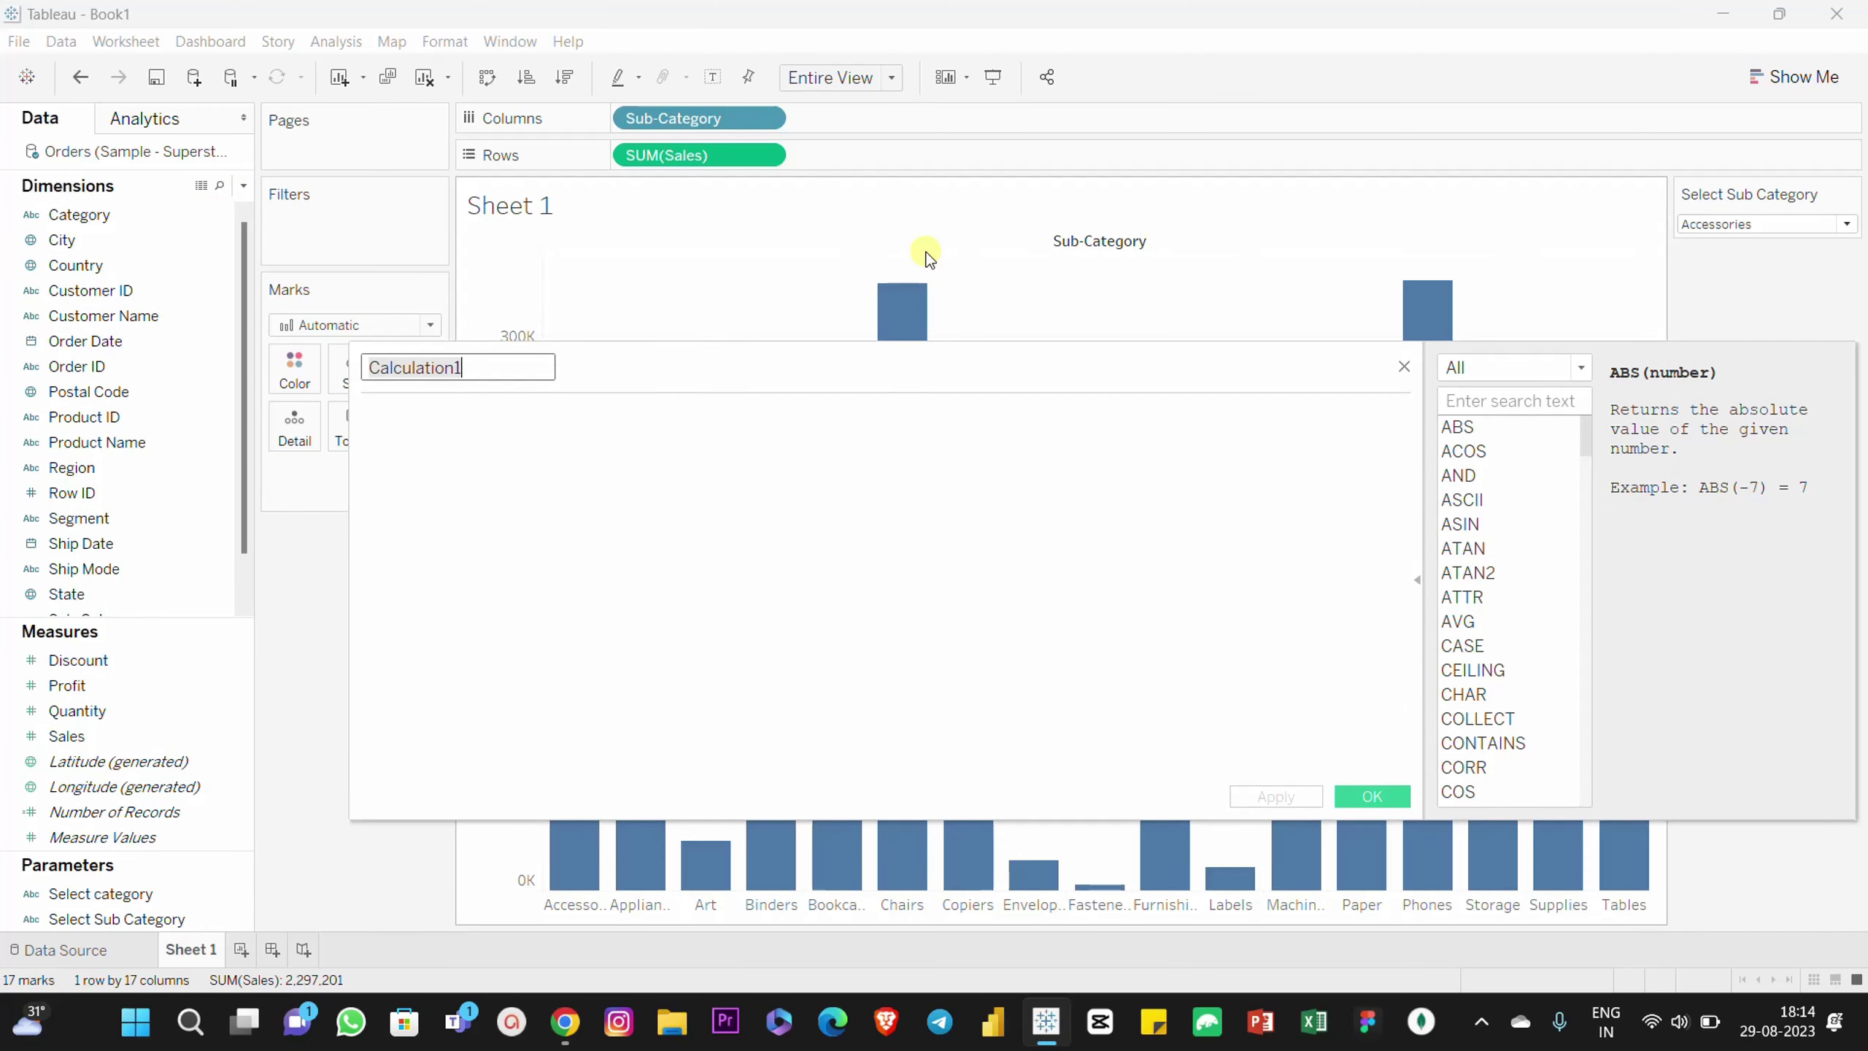
type("Highlight bars")
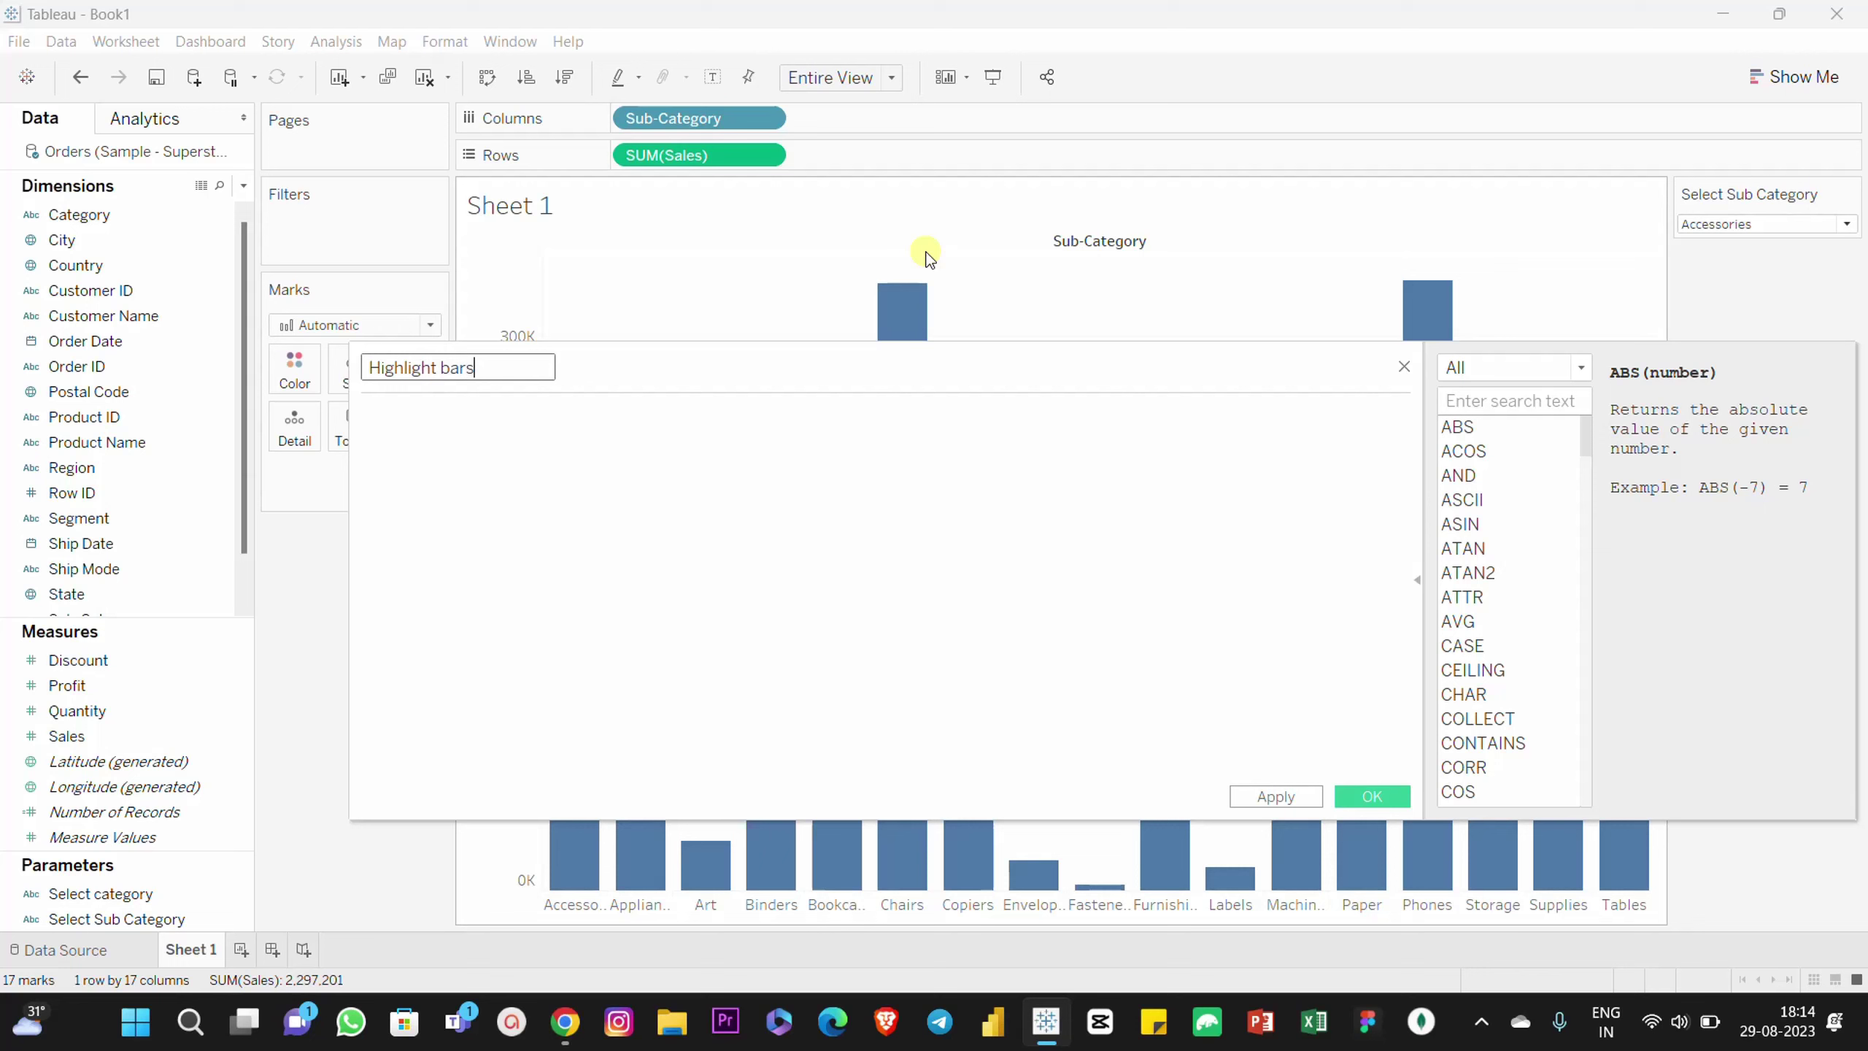
left_click(618, 440)
type("IF [Sub-Category]")
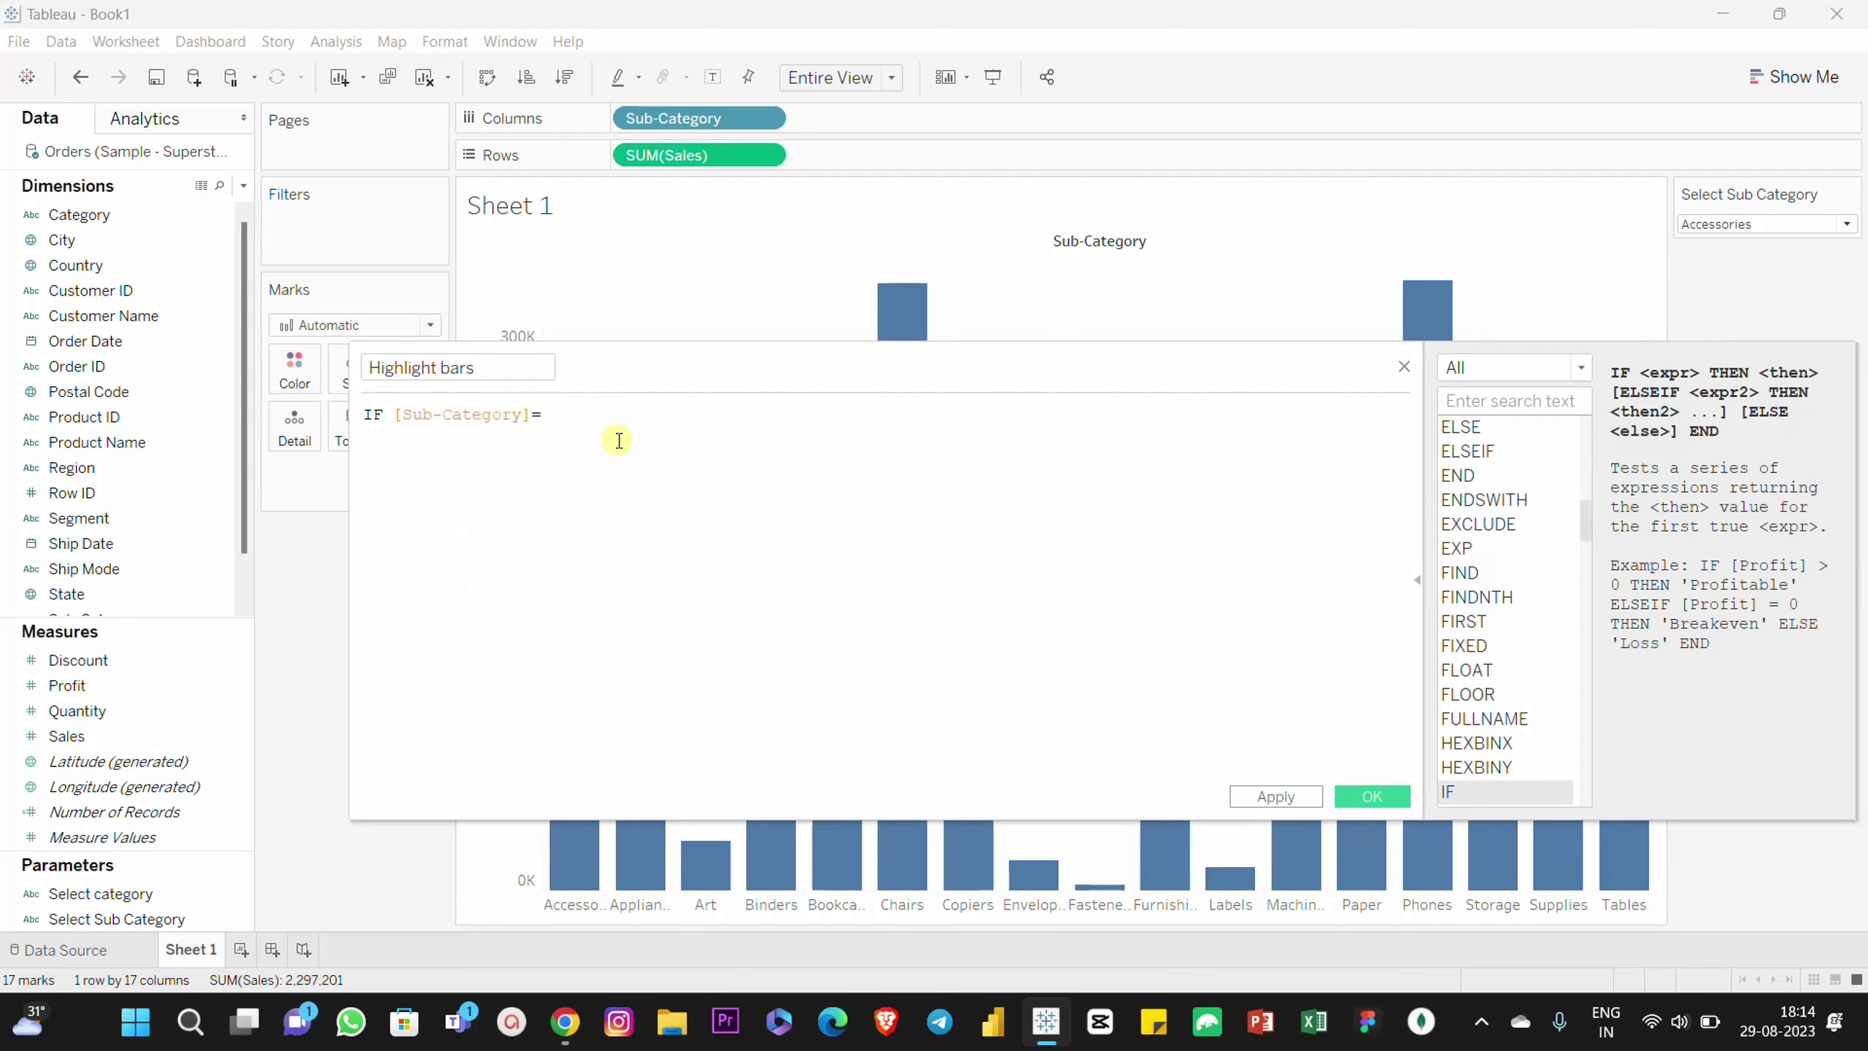
type("=sel")
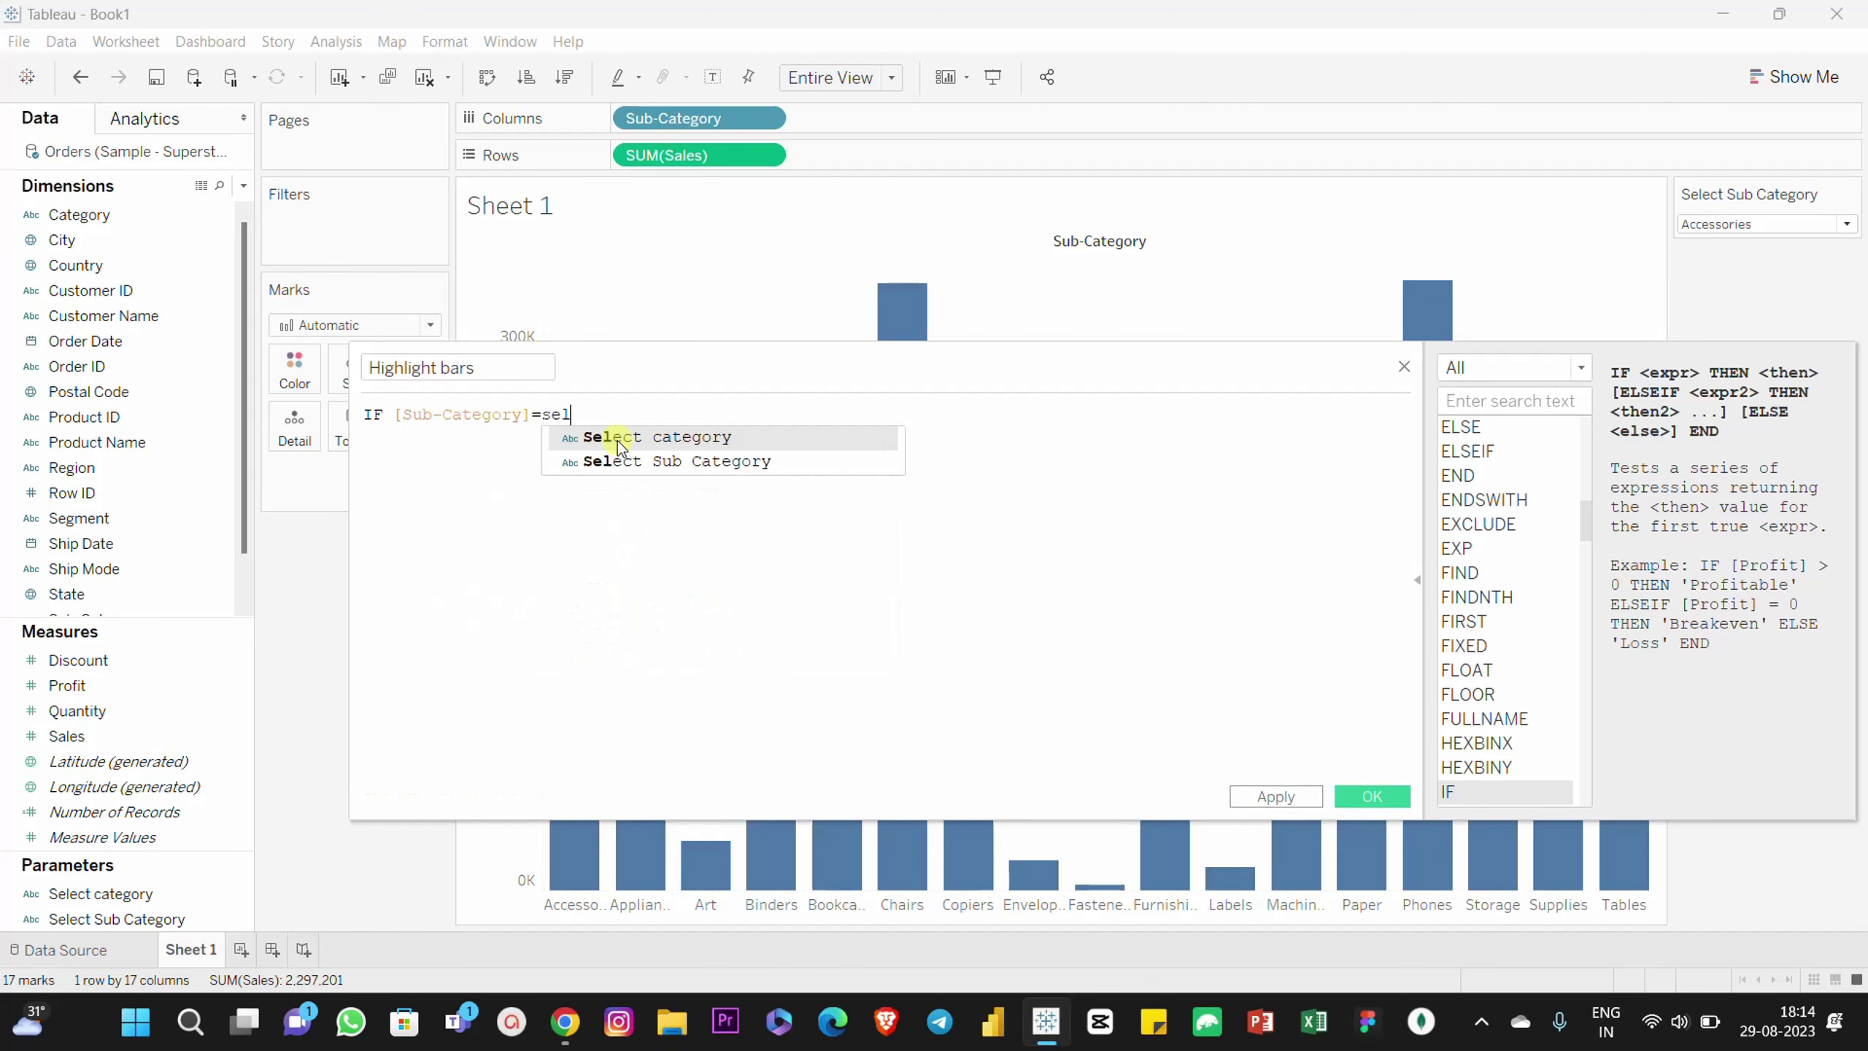
key("Down")
key("Return")
key("Return")
Step: Complete the Highlight bars formula with THEN TRUE and END, and save the calculated field
type("THEN tru")
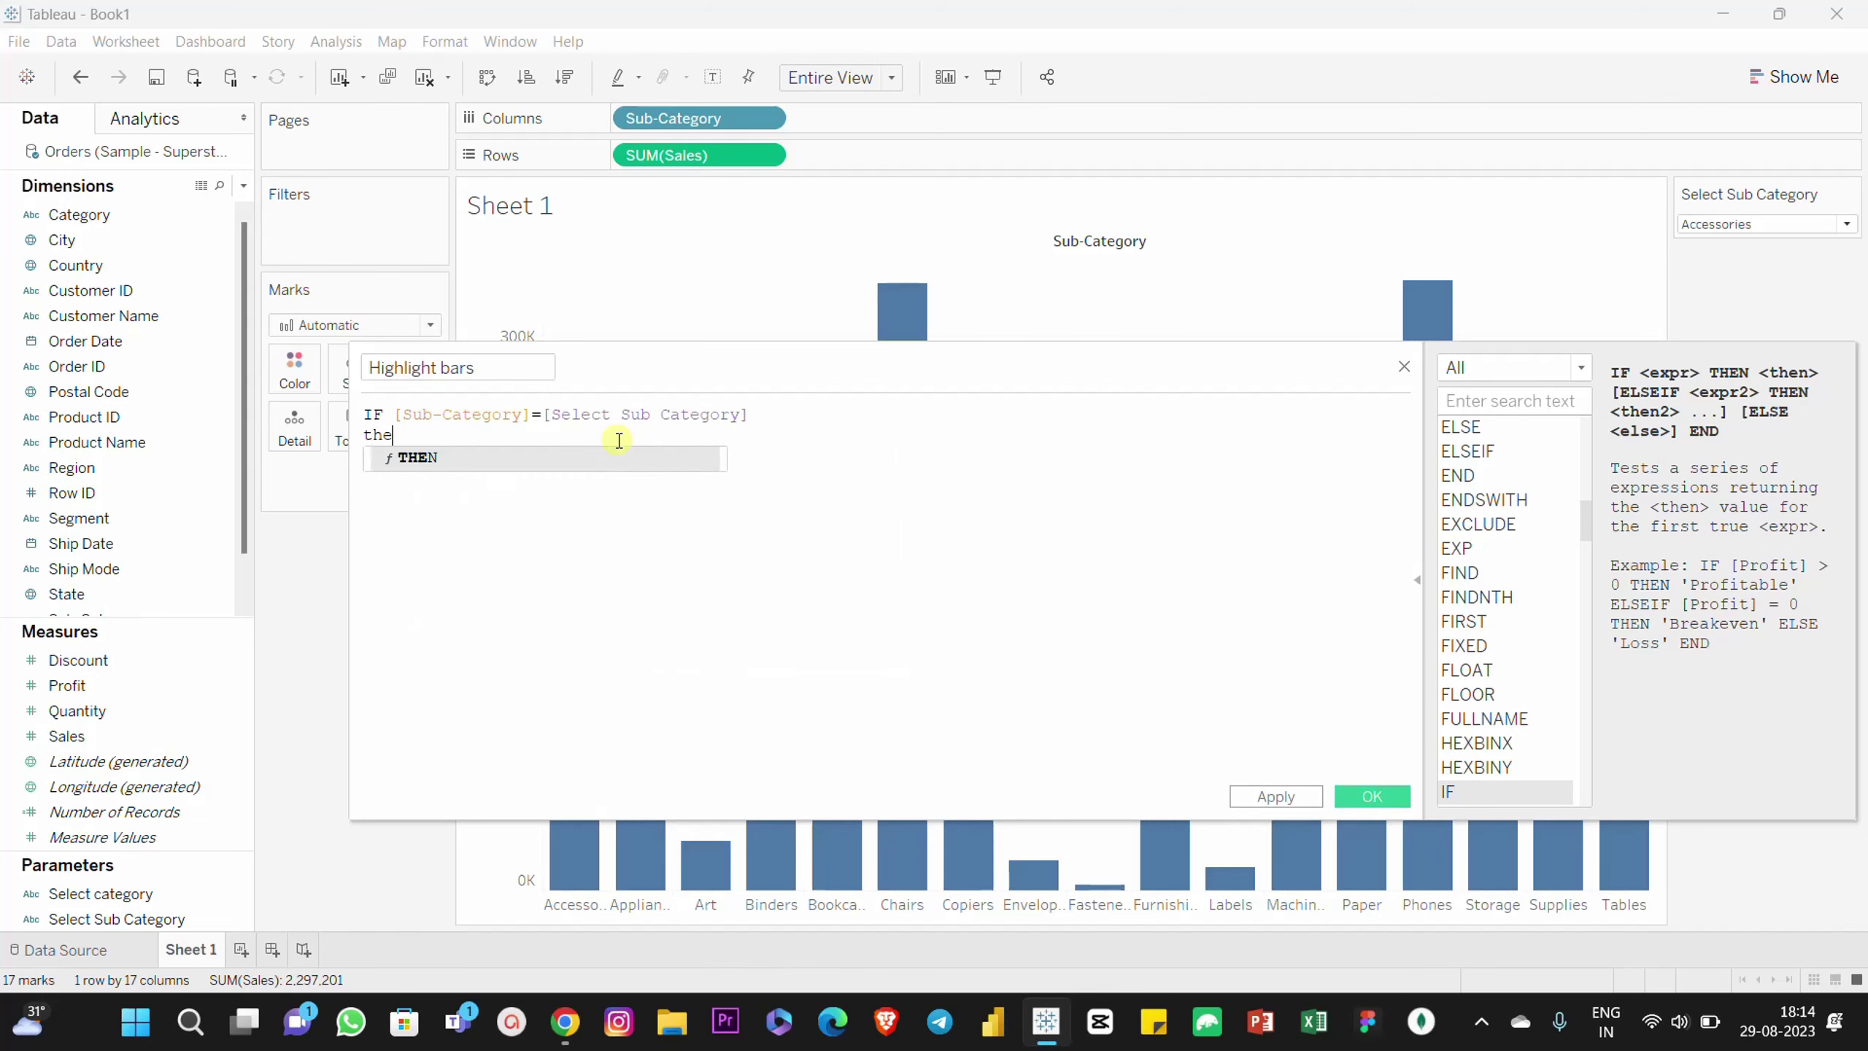
key("Return")
key("Return")
type("end")
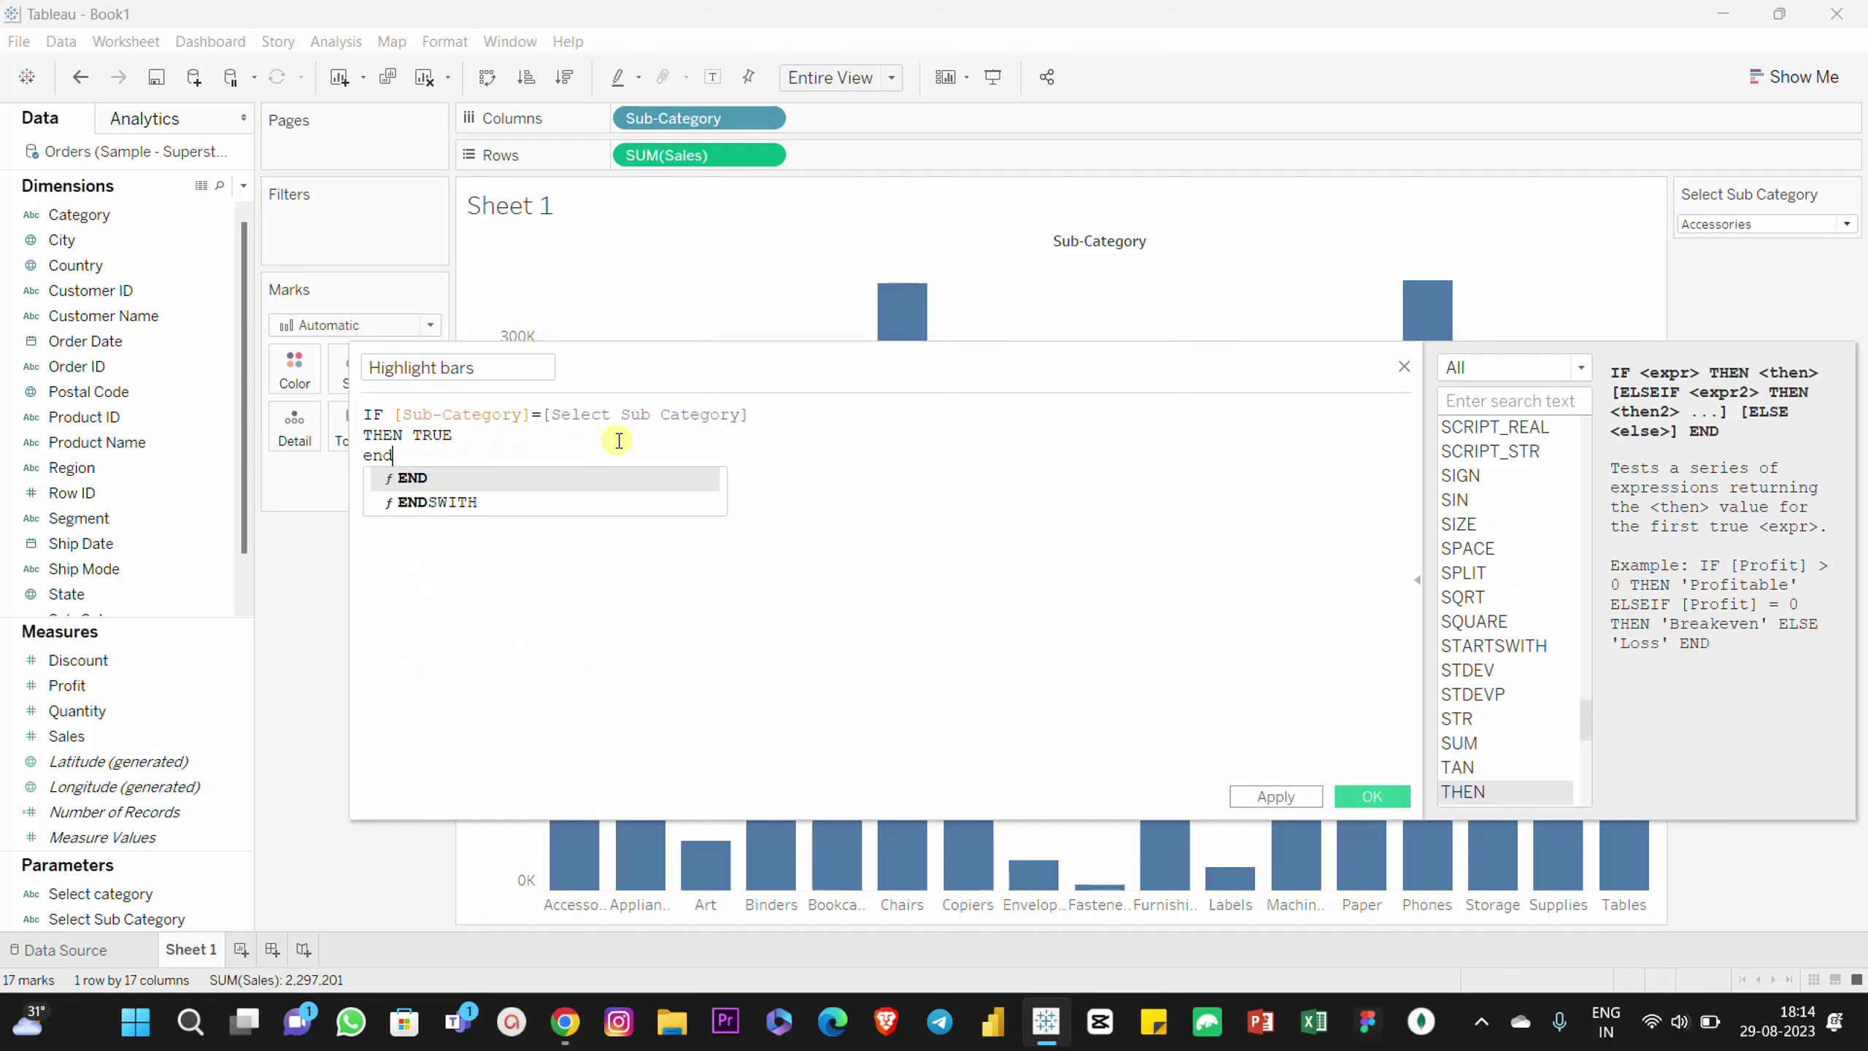
key("Return")
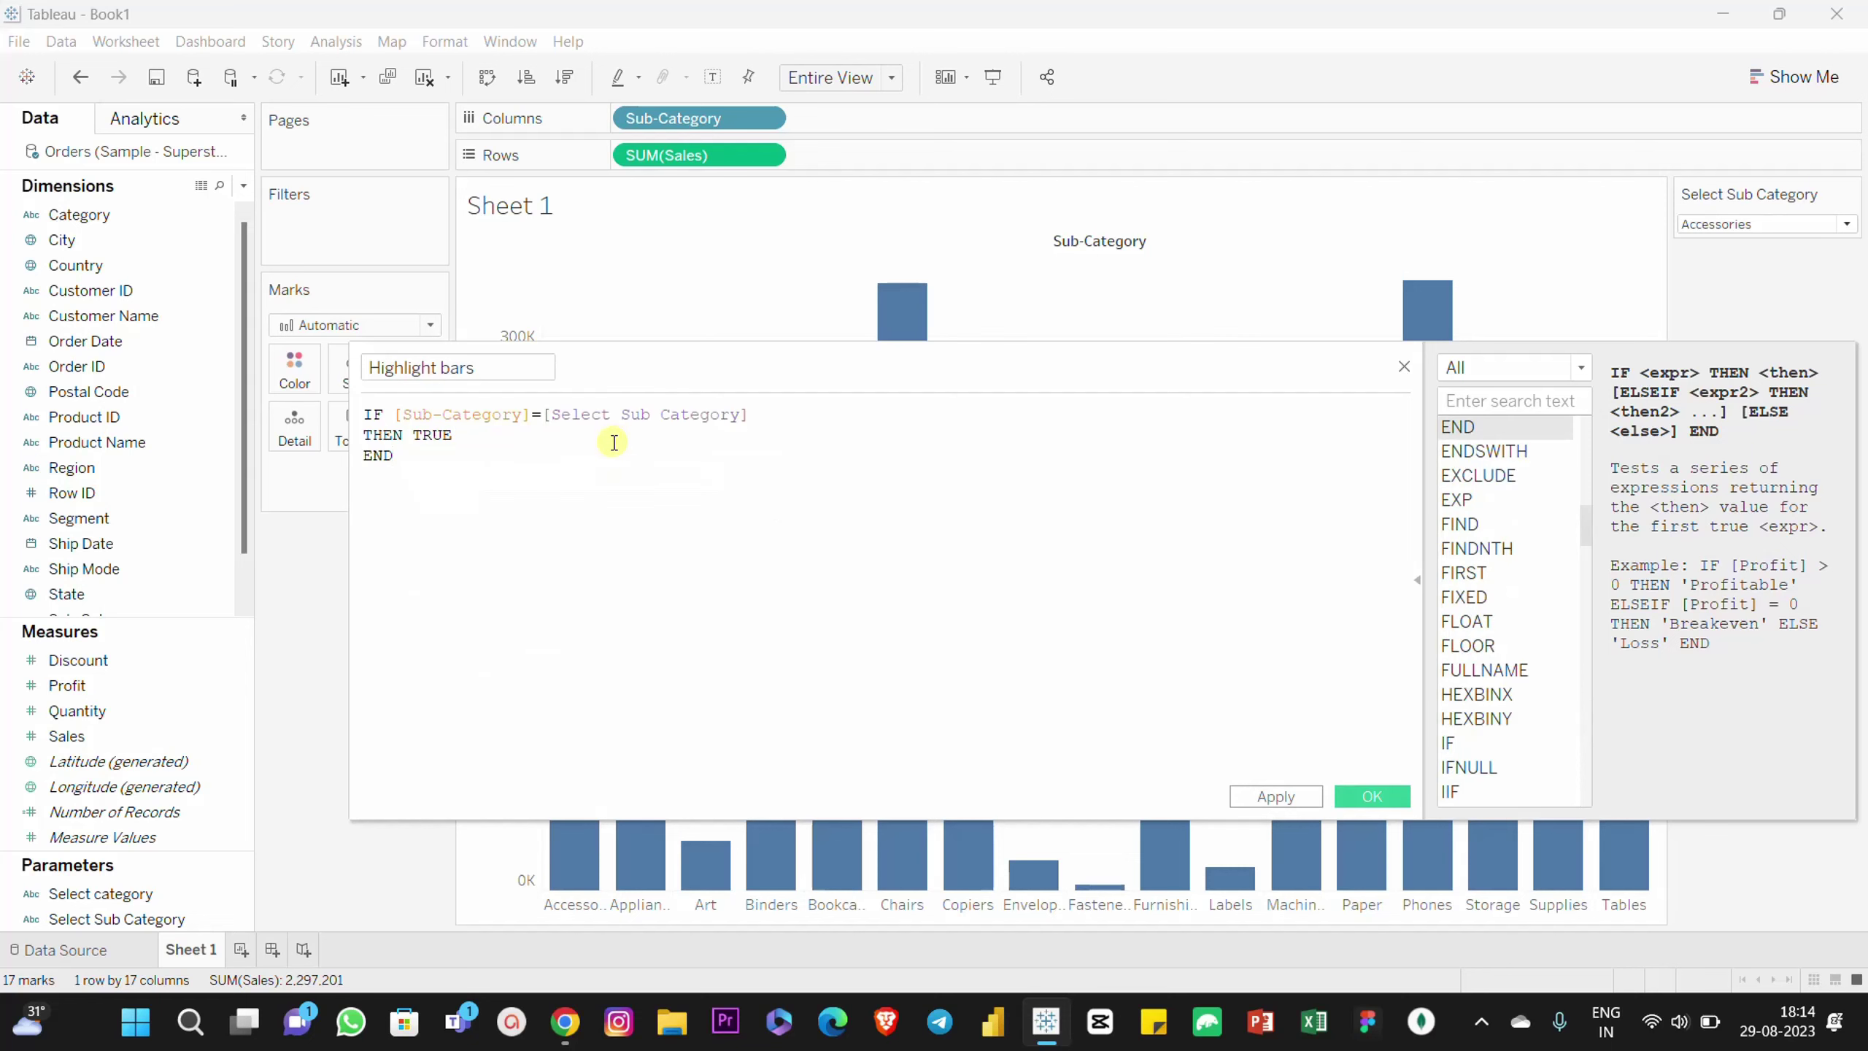
left_click(1269, 801)
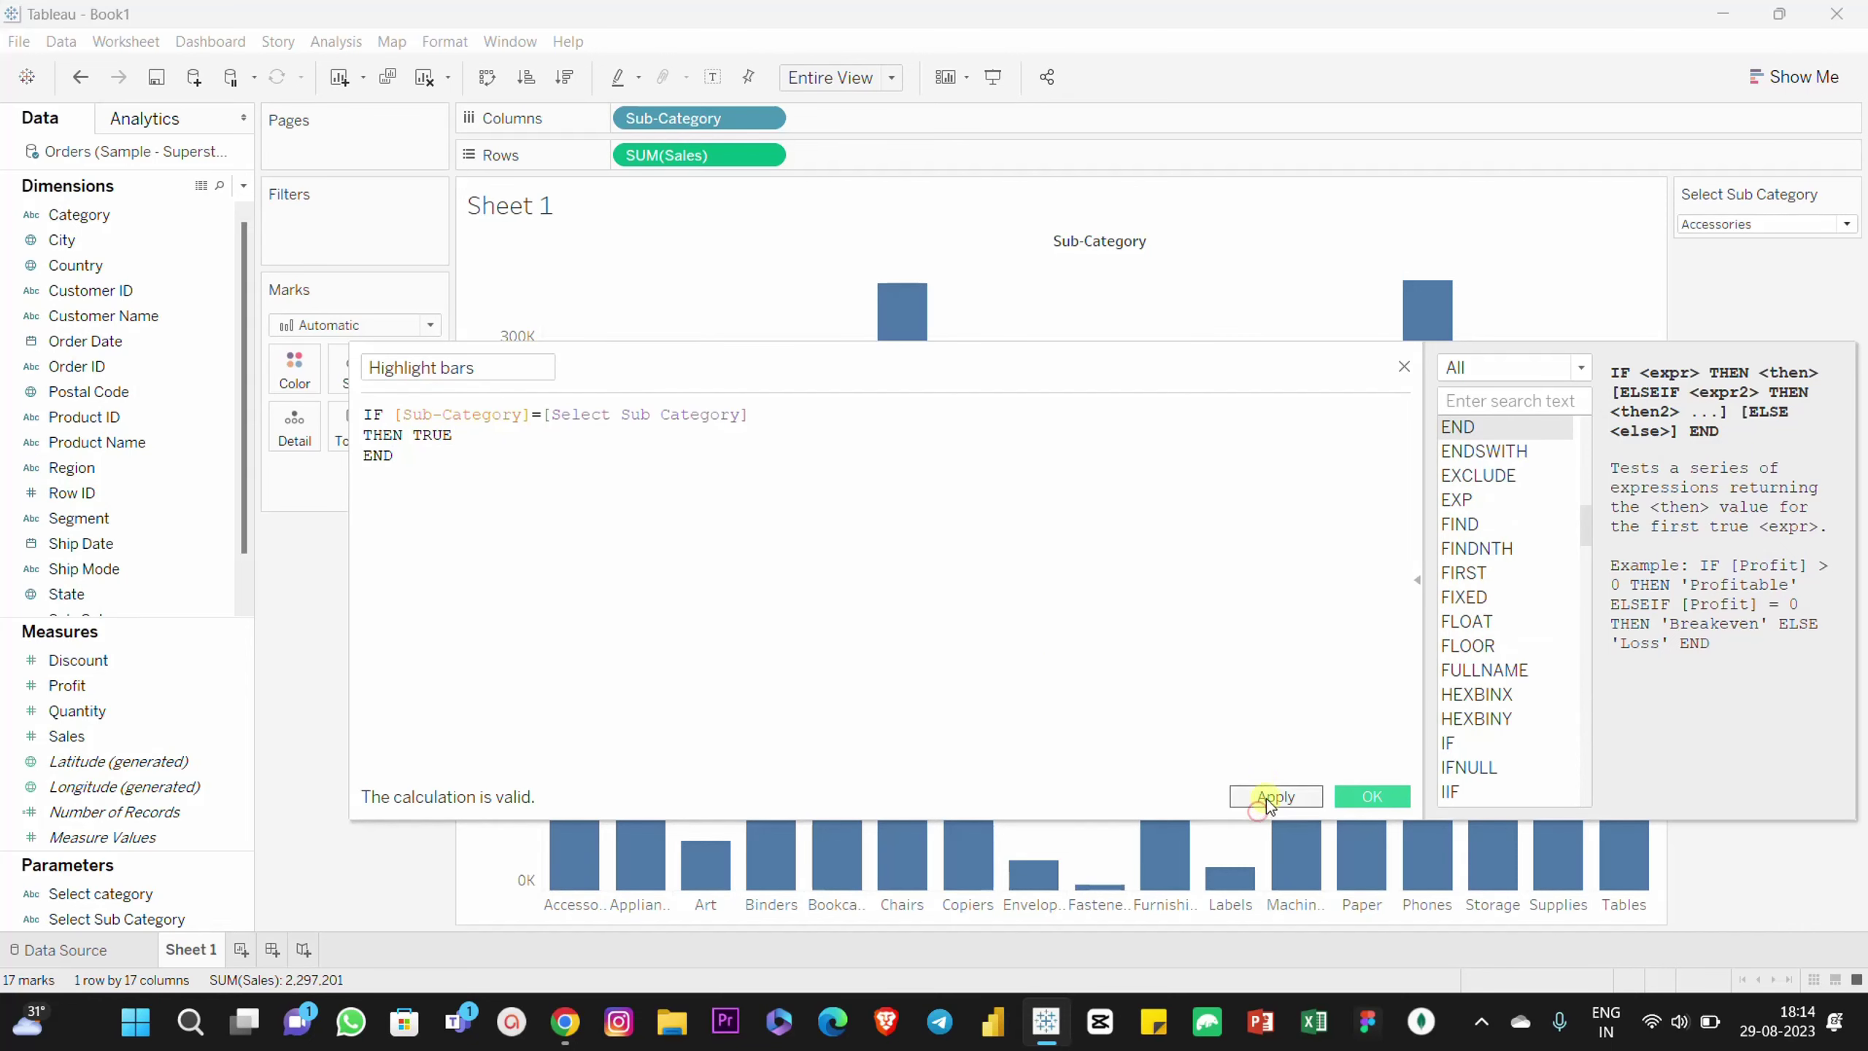
left_click(1372, 796)
Step: Color the bars by the Highlight bars field and choose Labels in the parameter control to test the highlight
left_click_drag(65, 346, 294, 368)
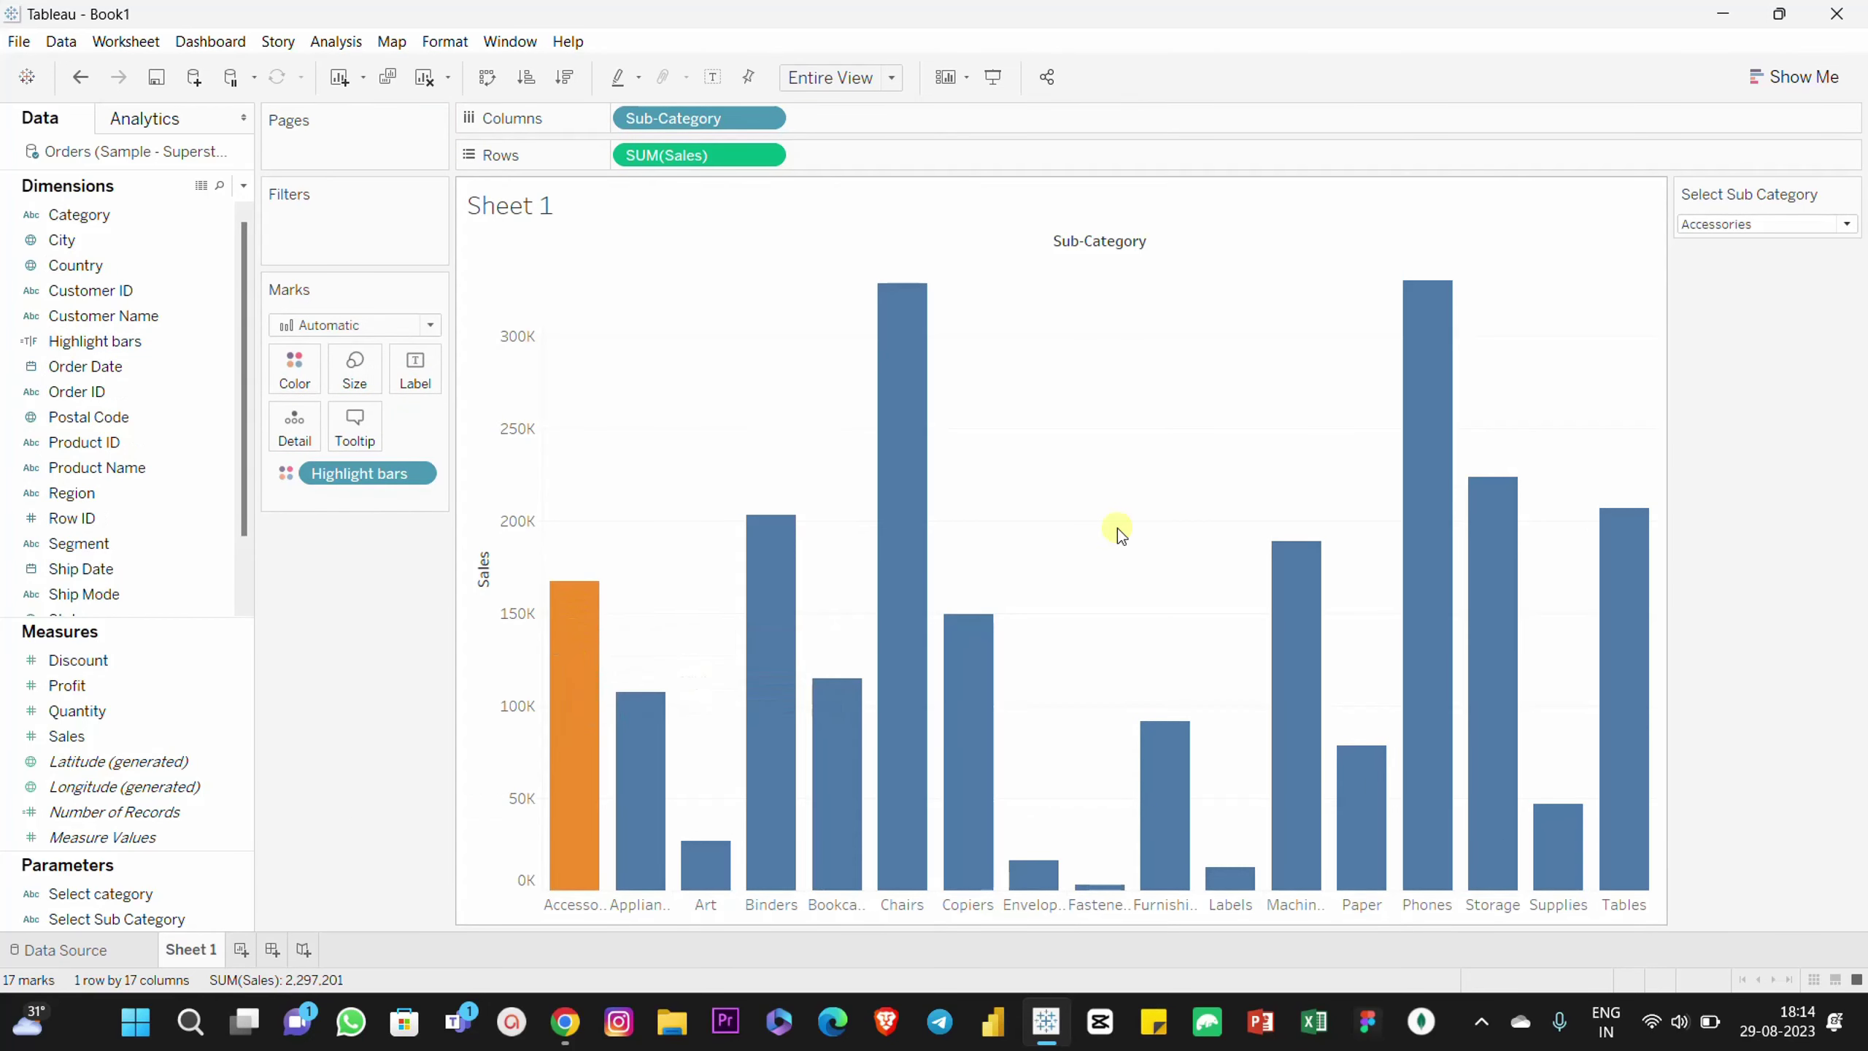
left_click(1719, 223)
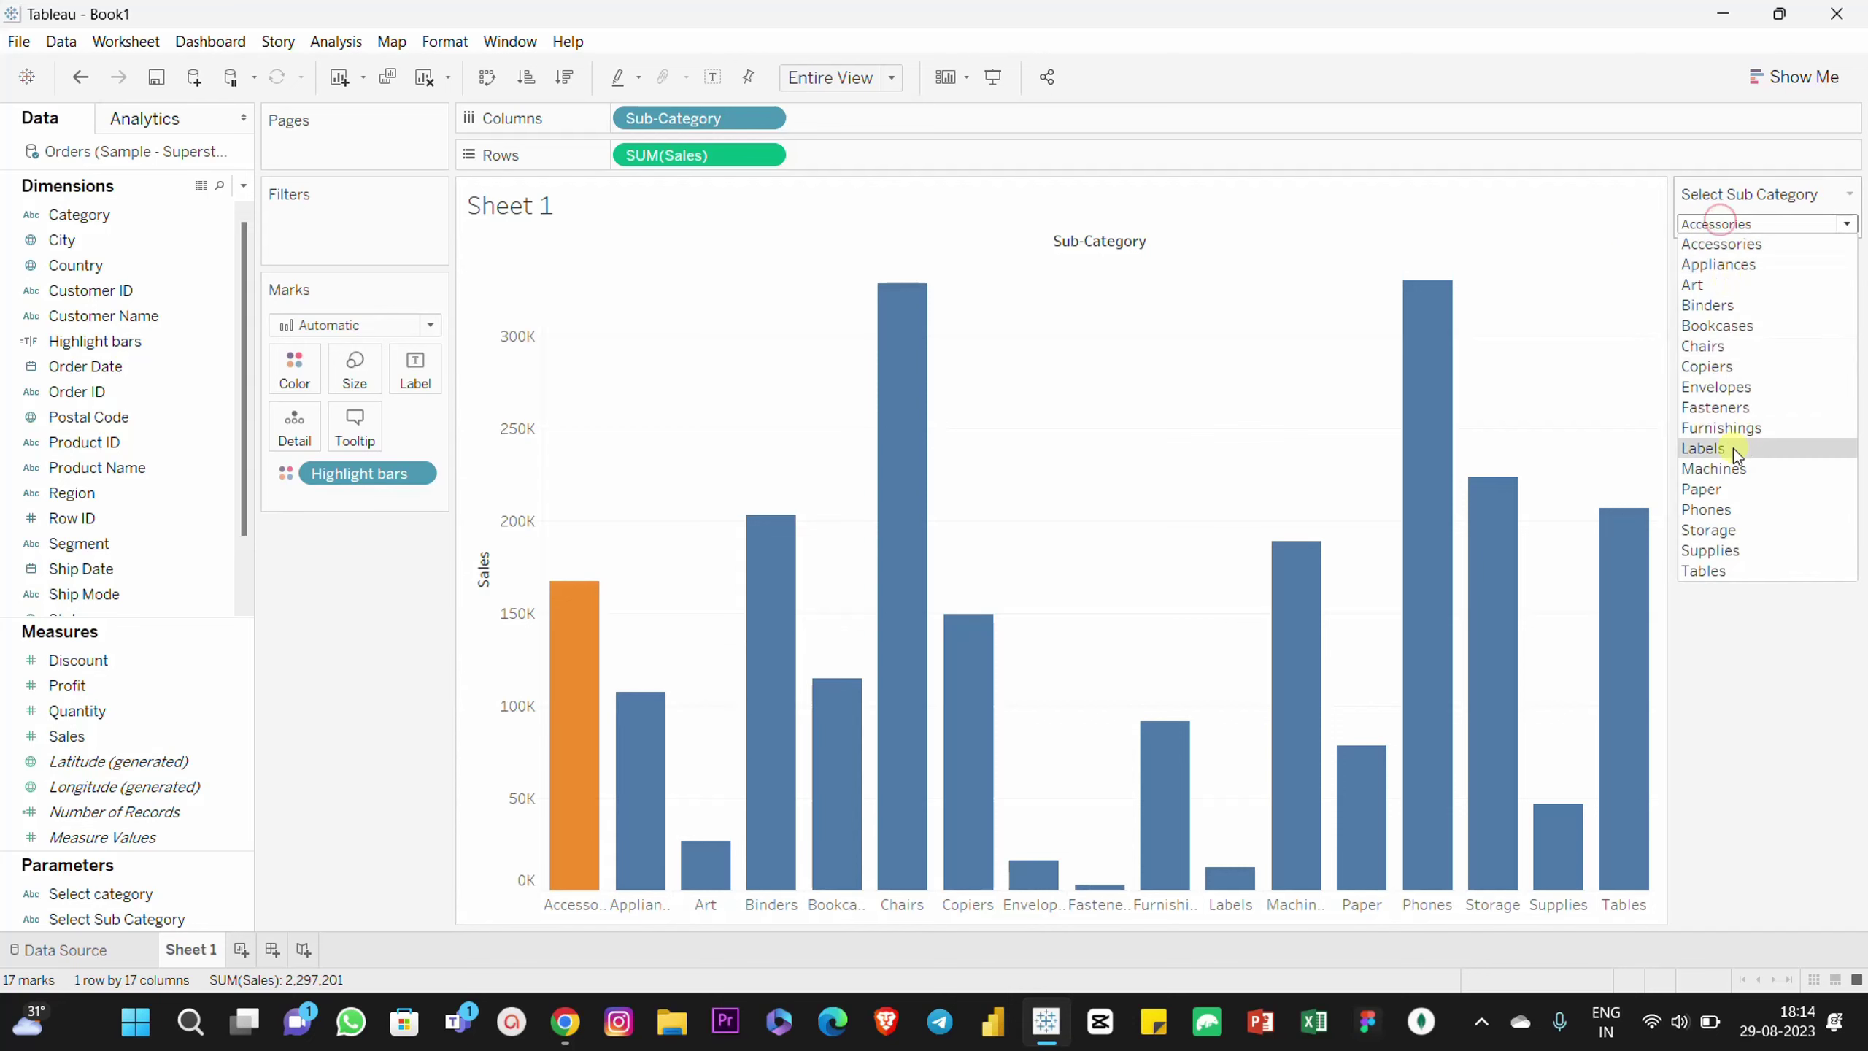
left_click(1703, 448)
Step: Test the highlight with Phones, Supplies, Art and Furnishings, and leave the Select Sub Category parameter on Phones
left_click(1740, 224)
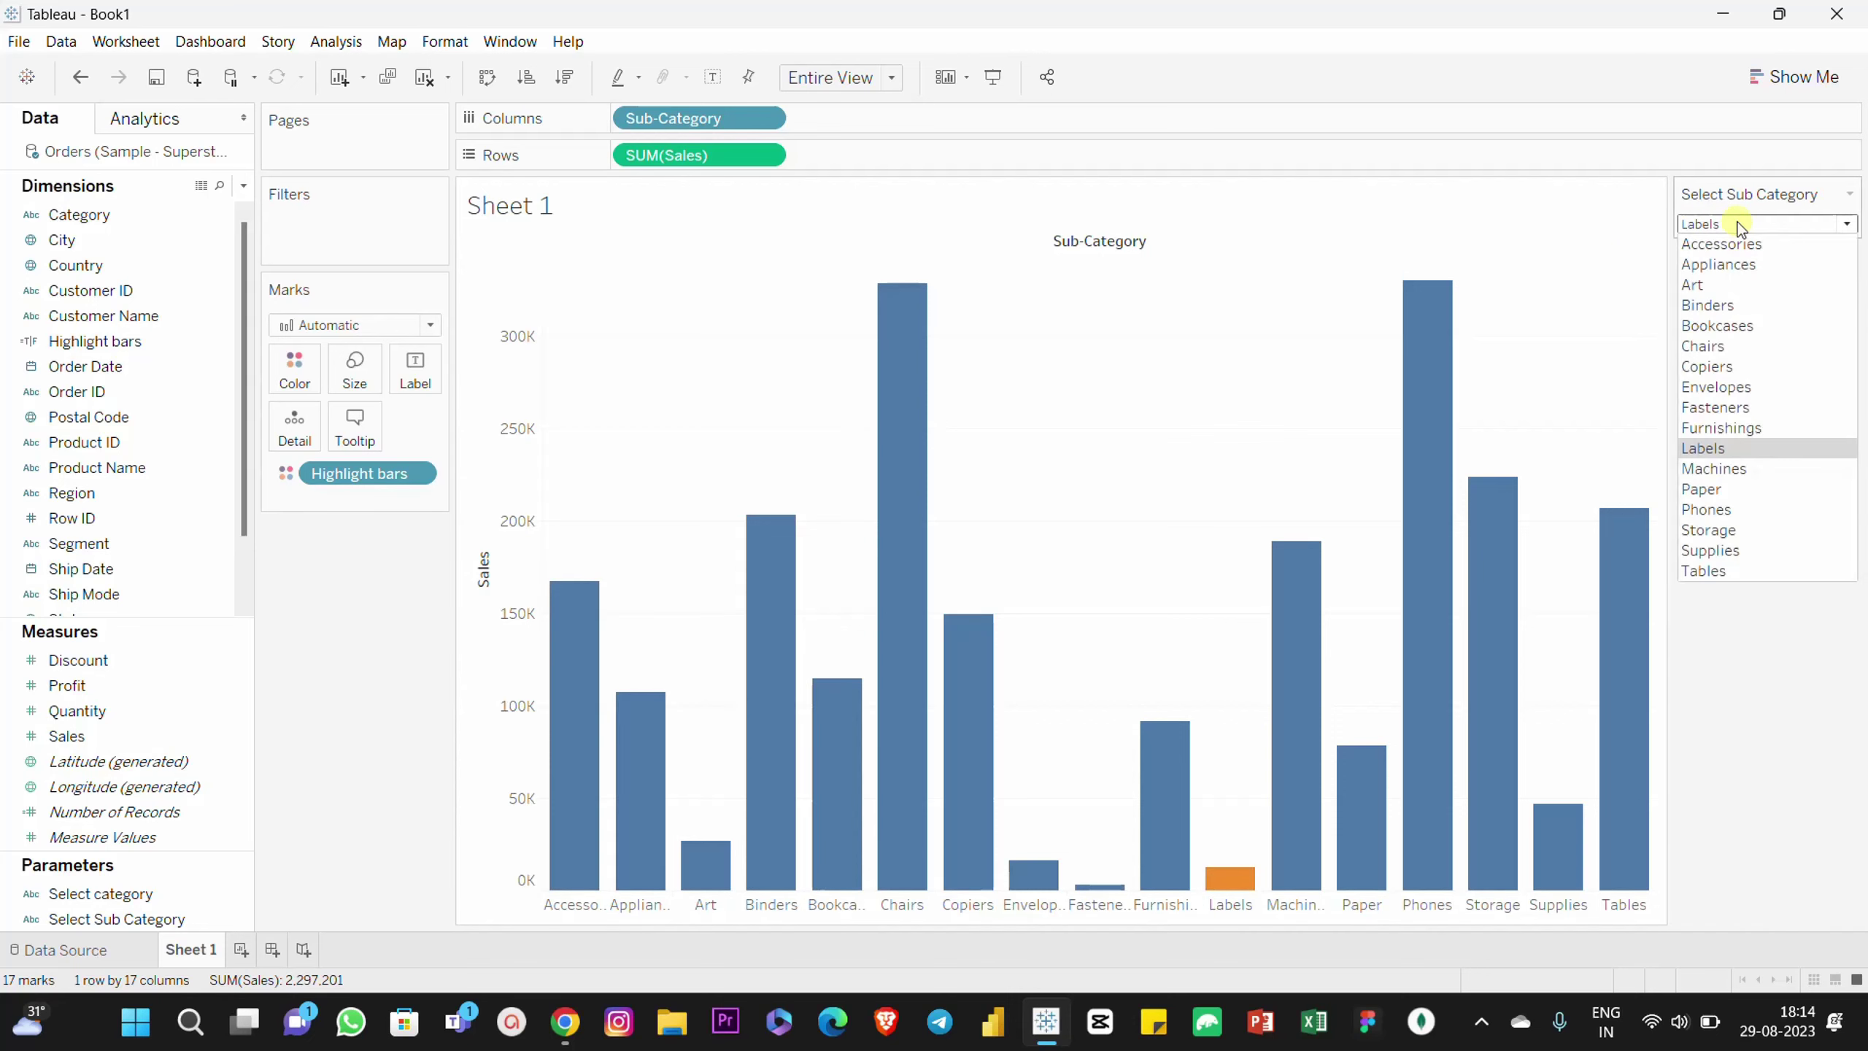
left_click(1729, 511)
left_click(1716, 227)
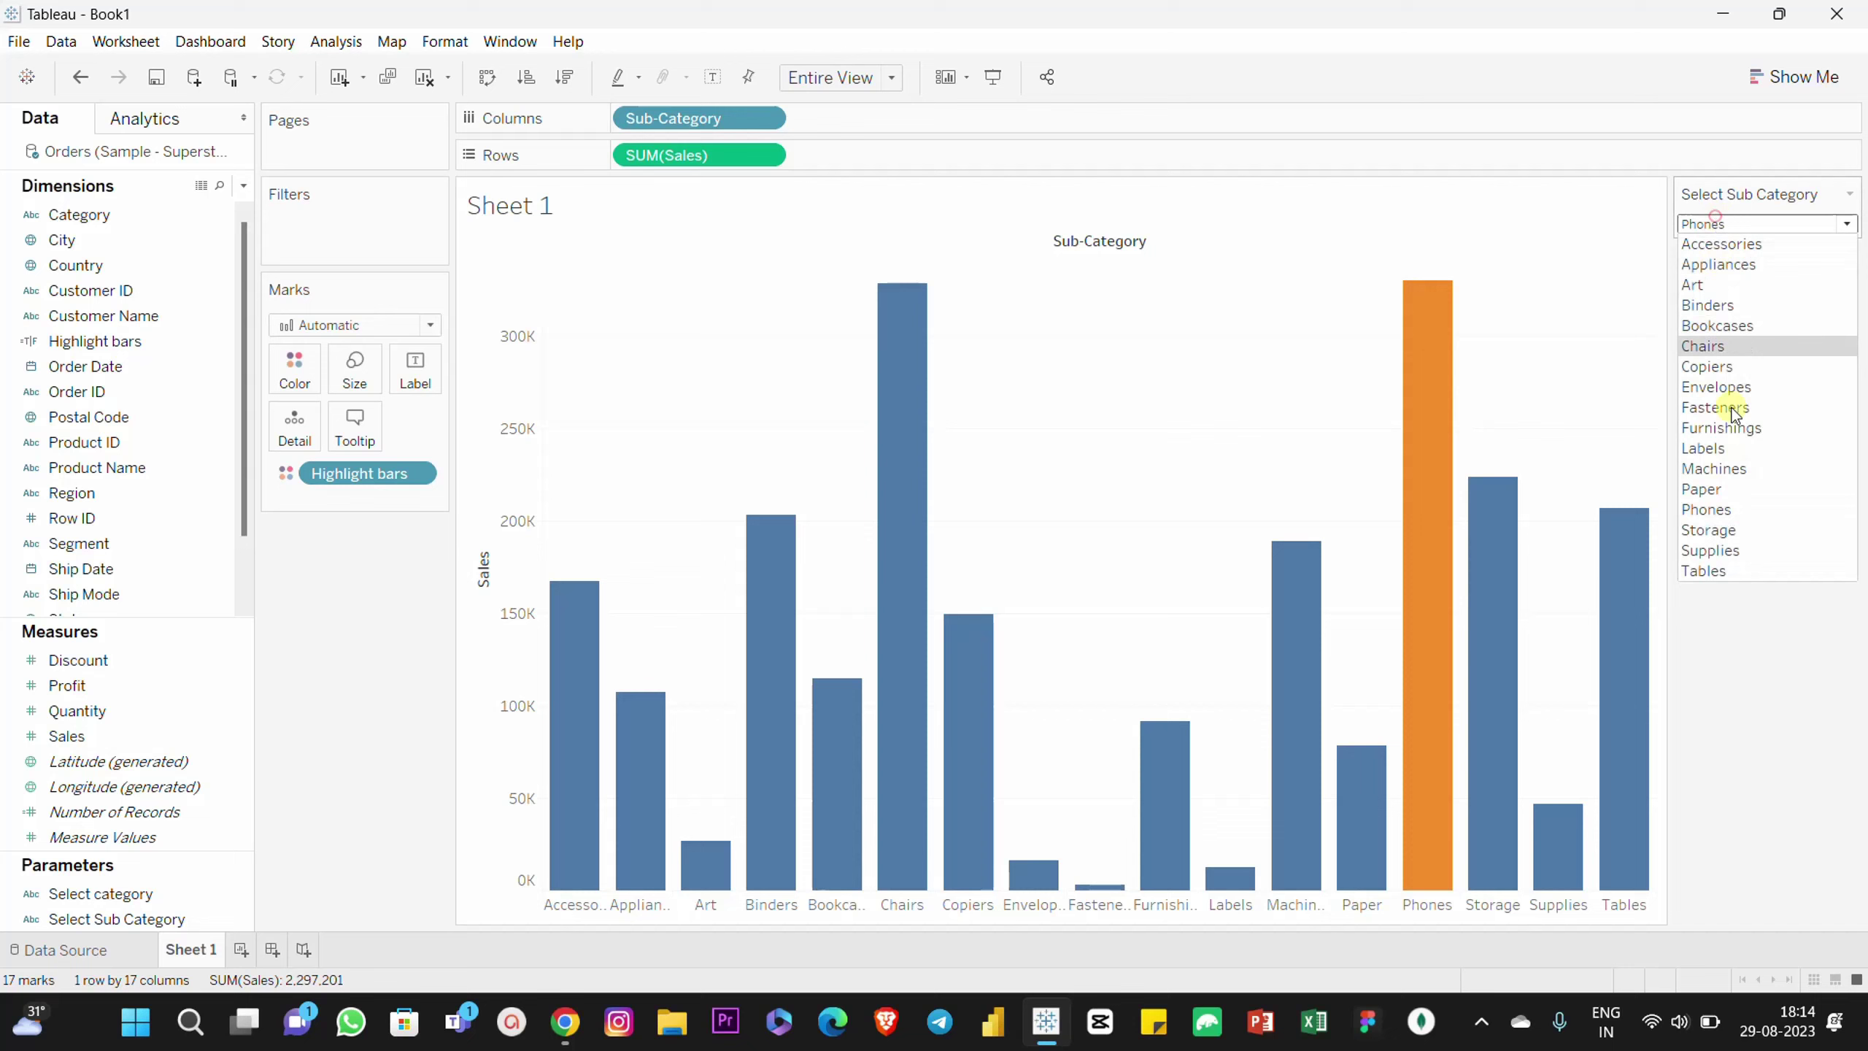
left_click(1721, 551)
left_click(1734, 224)
left_click(1732, 285)
left_click(1726, 224)
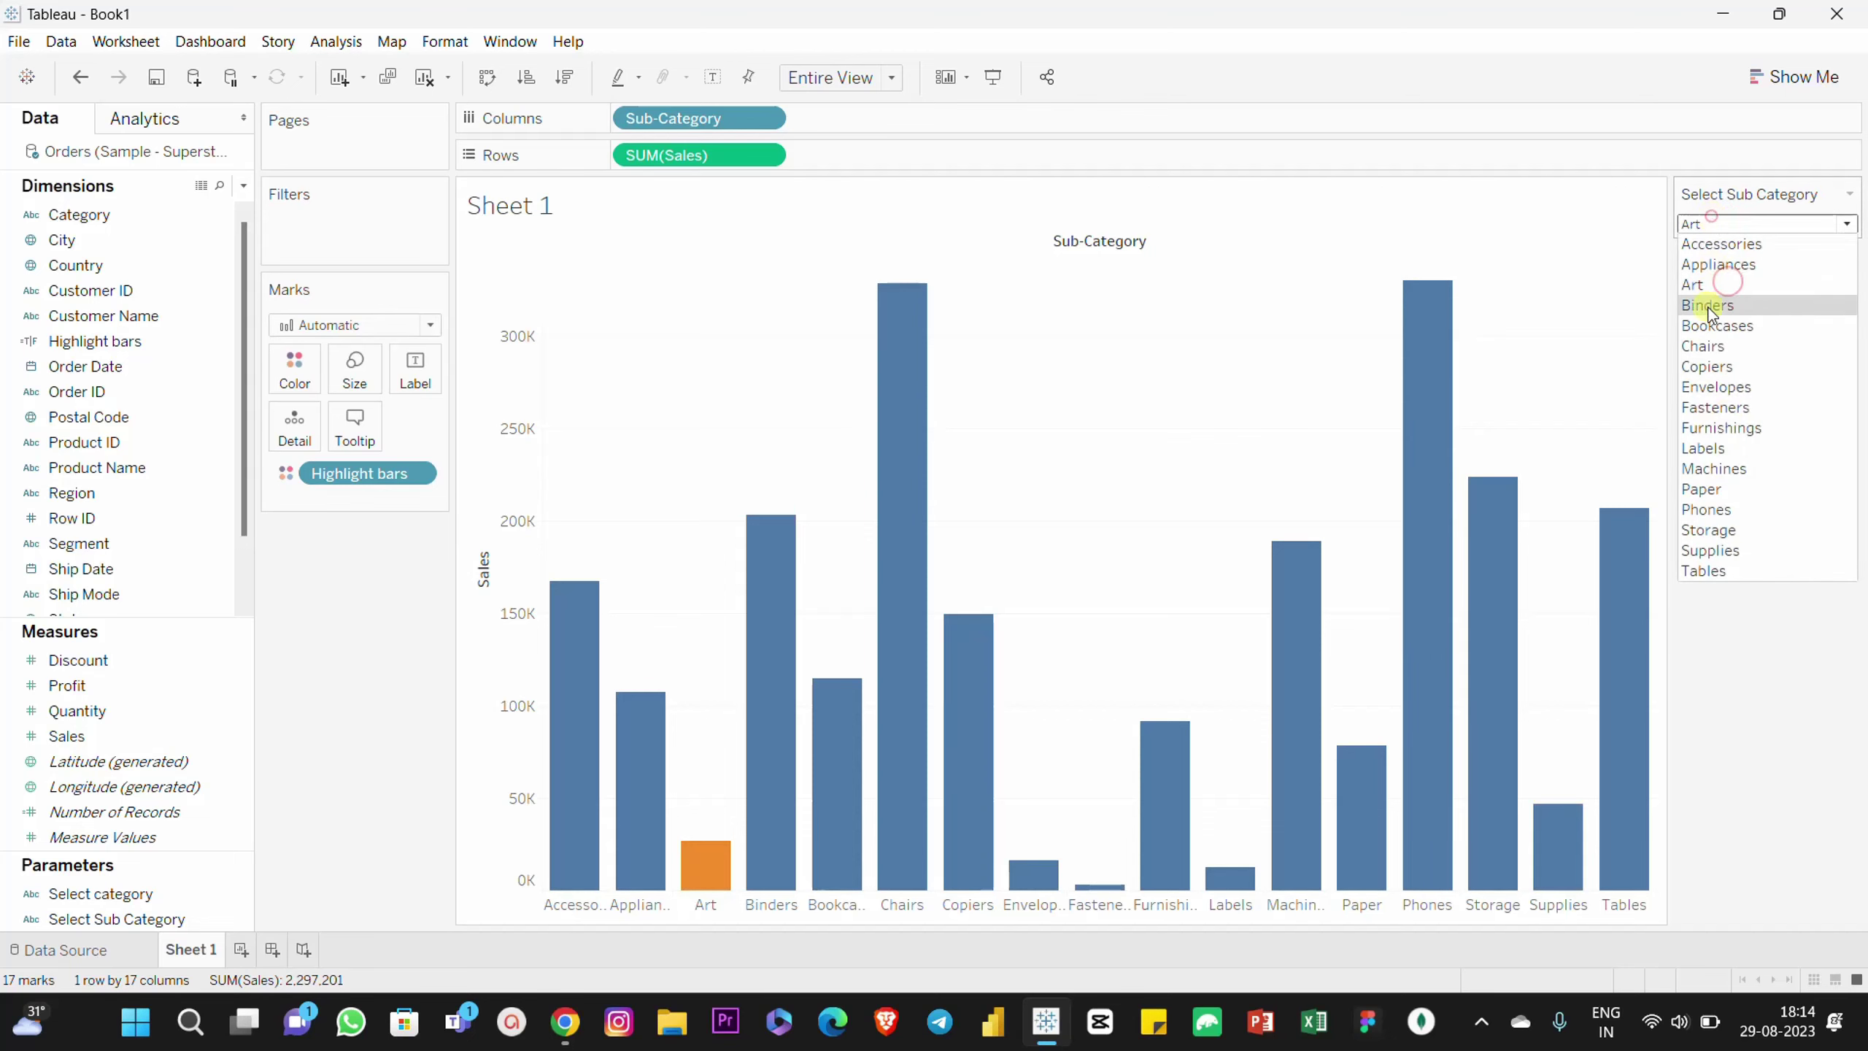
left_click(1721, 427)
left_click(1725, 224)
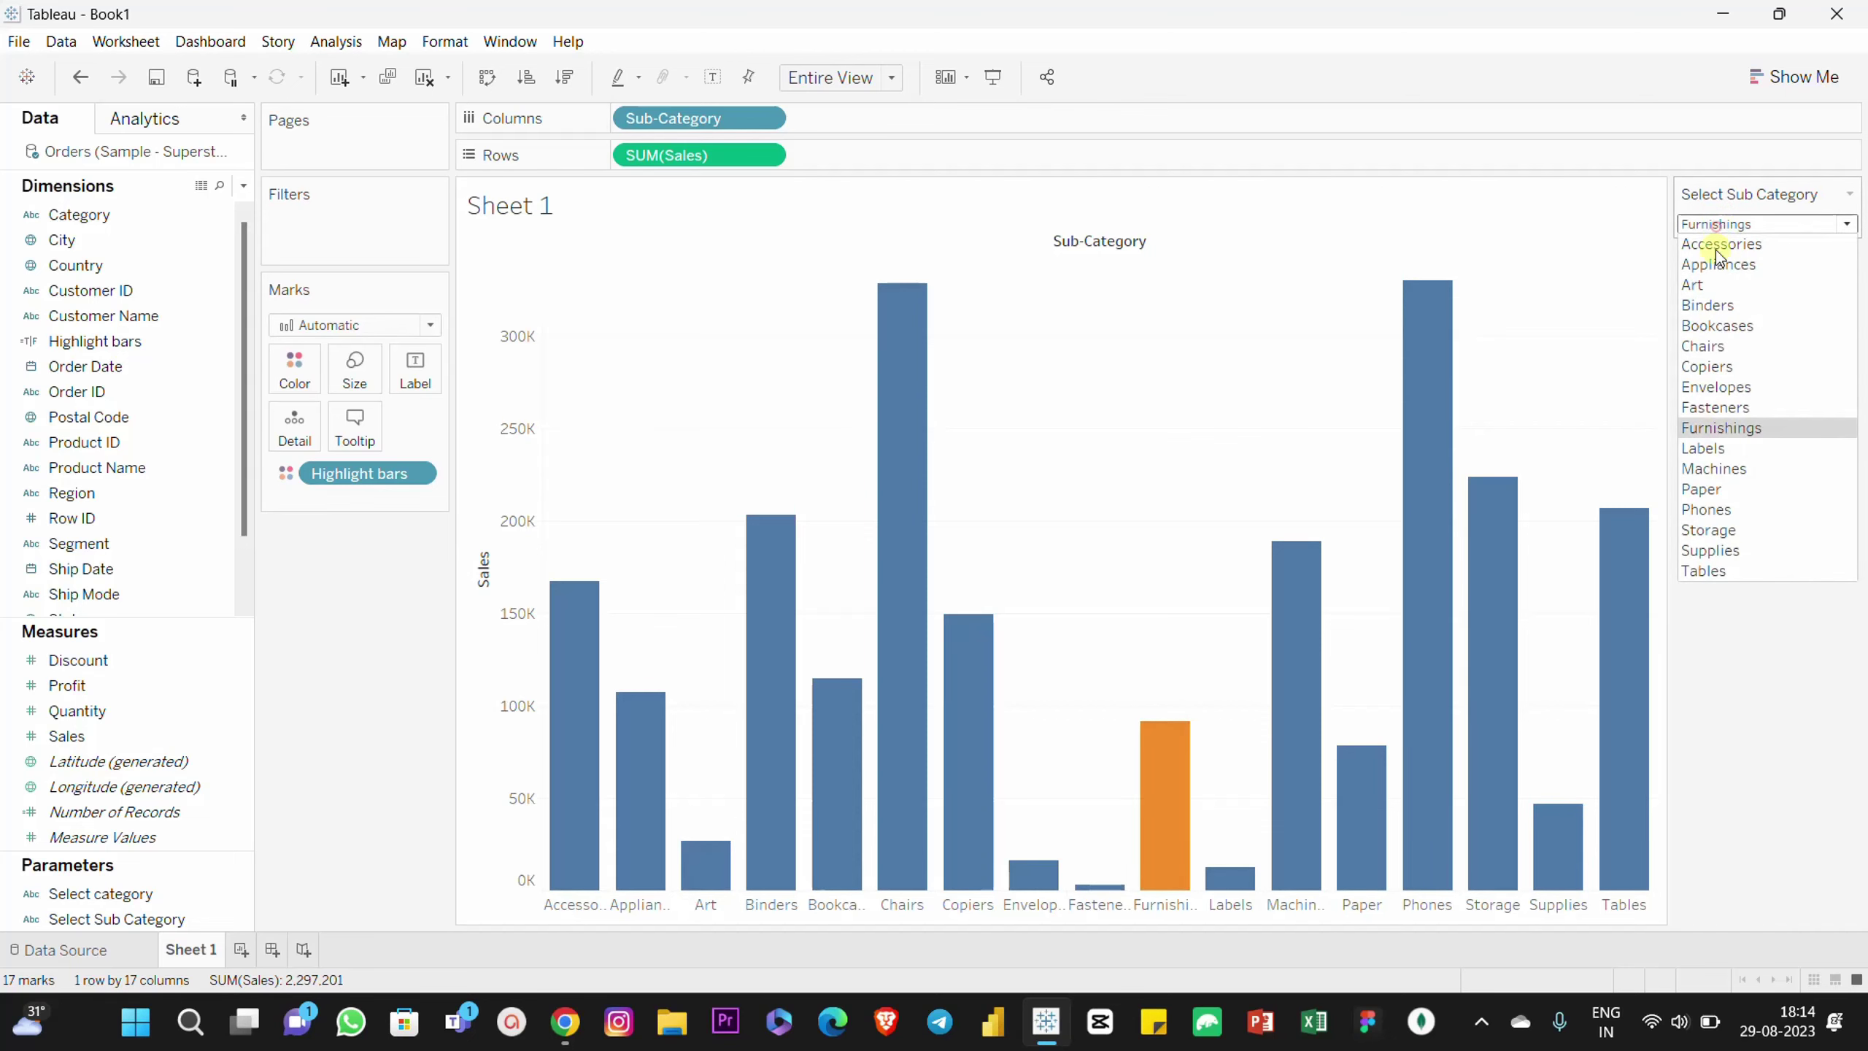
left_click(1701, 511)
mouse_move(1426, 387)
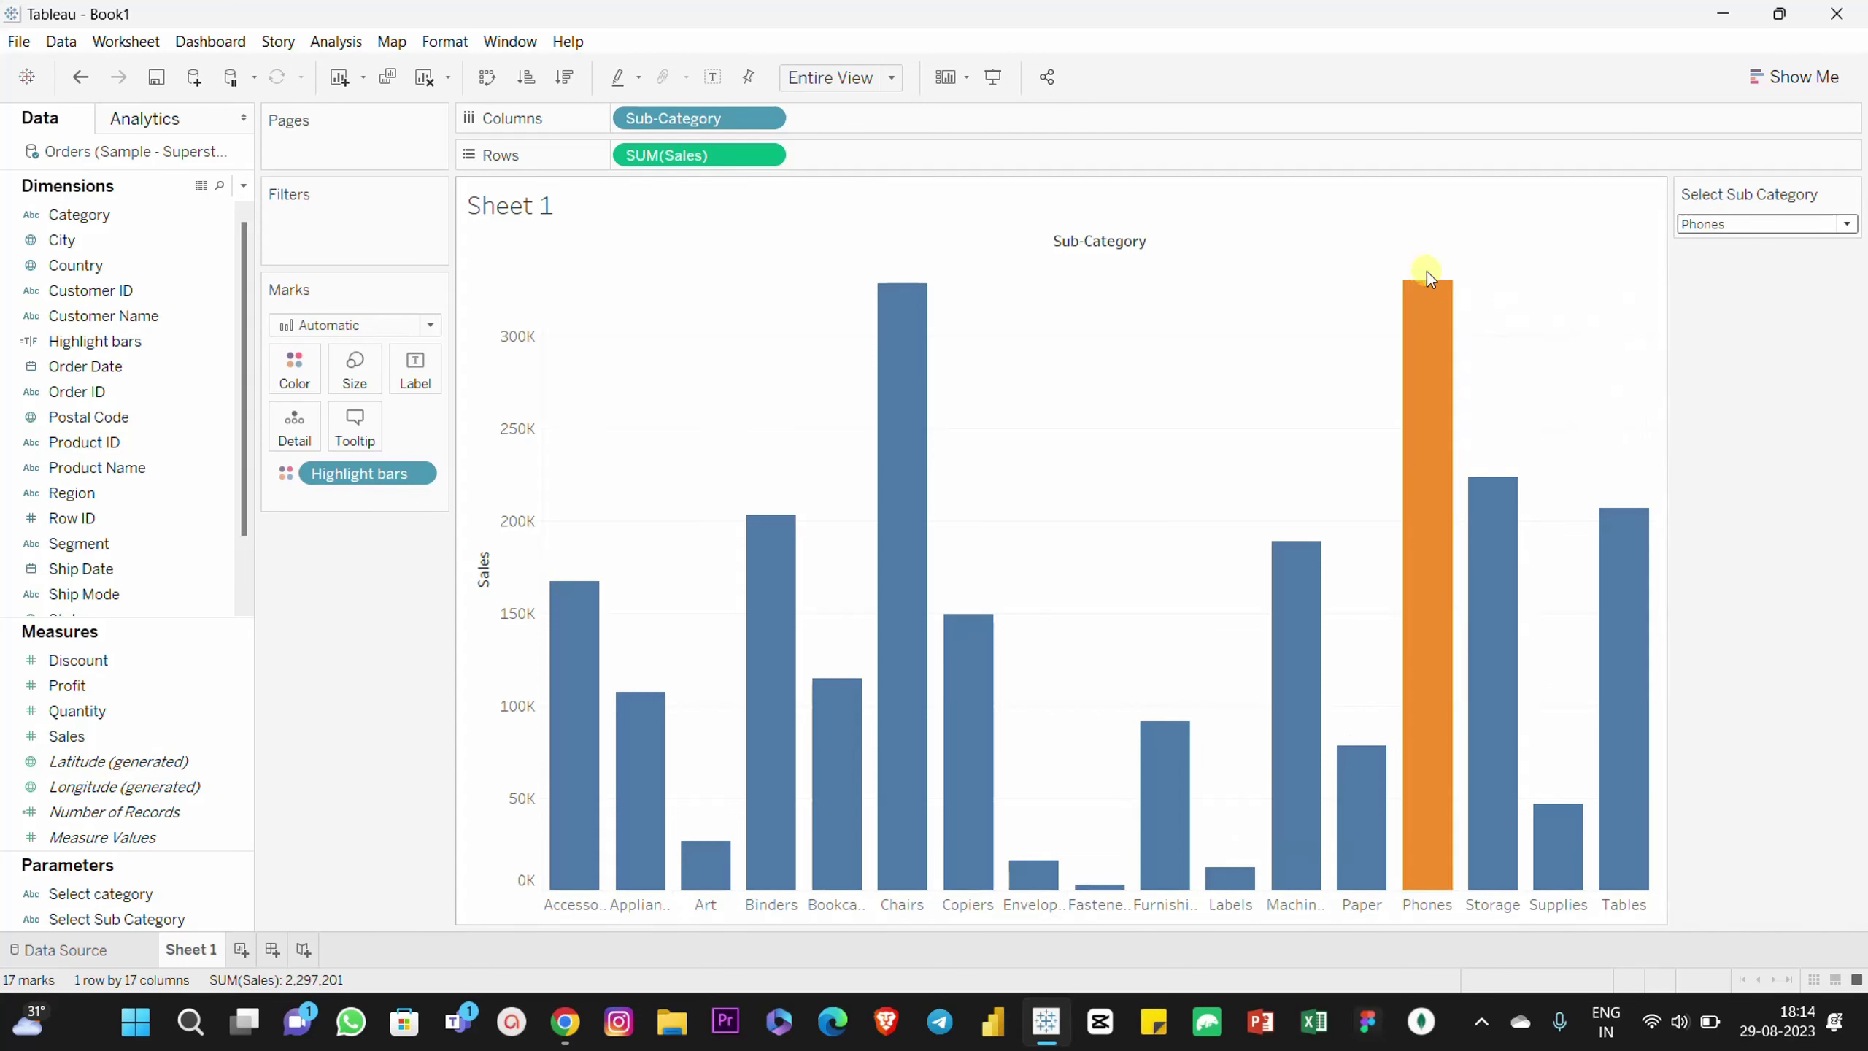
mouse_move(1434, 284)
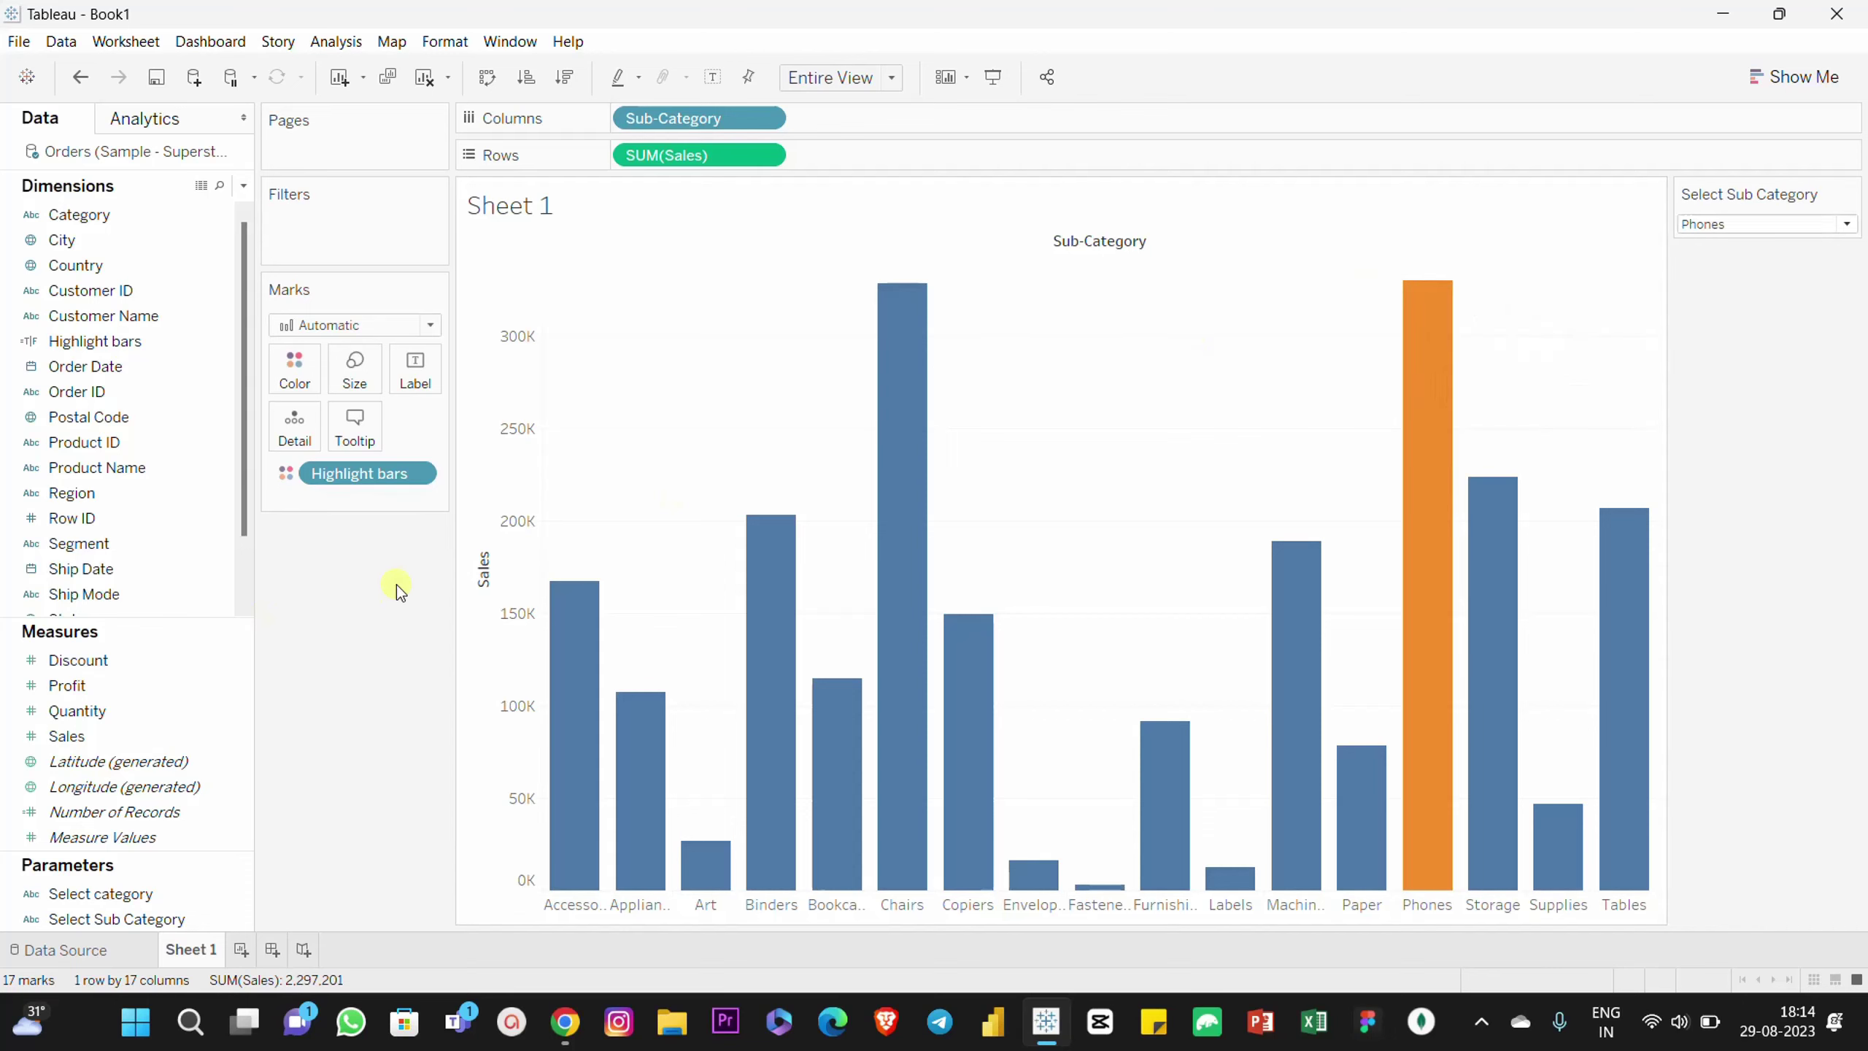
Step: Start a calculated field named Text highlighter with the condition IF [Sub-Category]=[Select Sub Category]
left_click(243, 186)
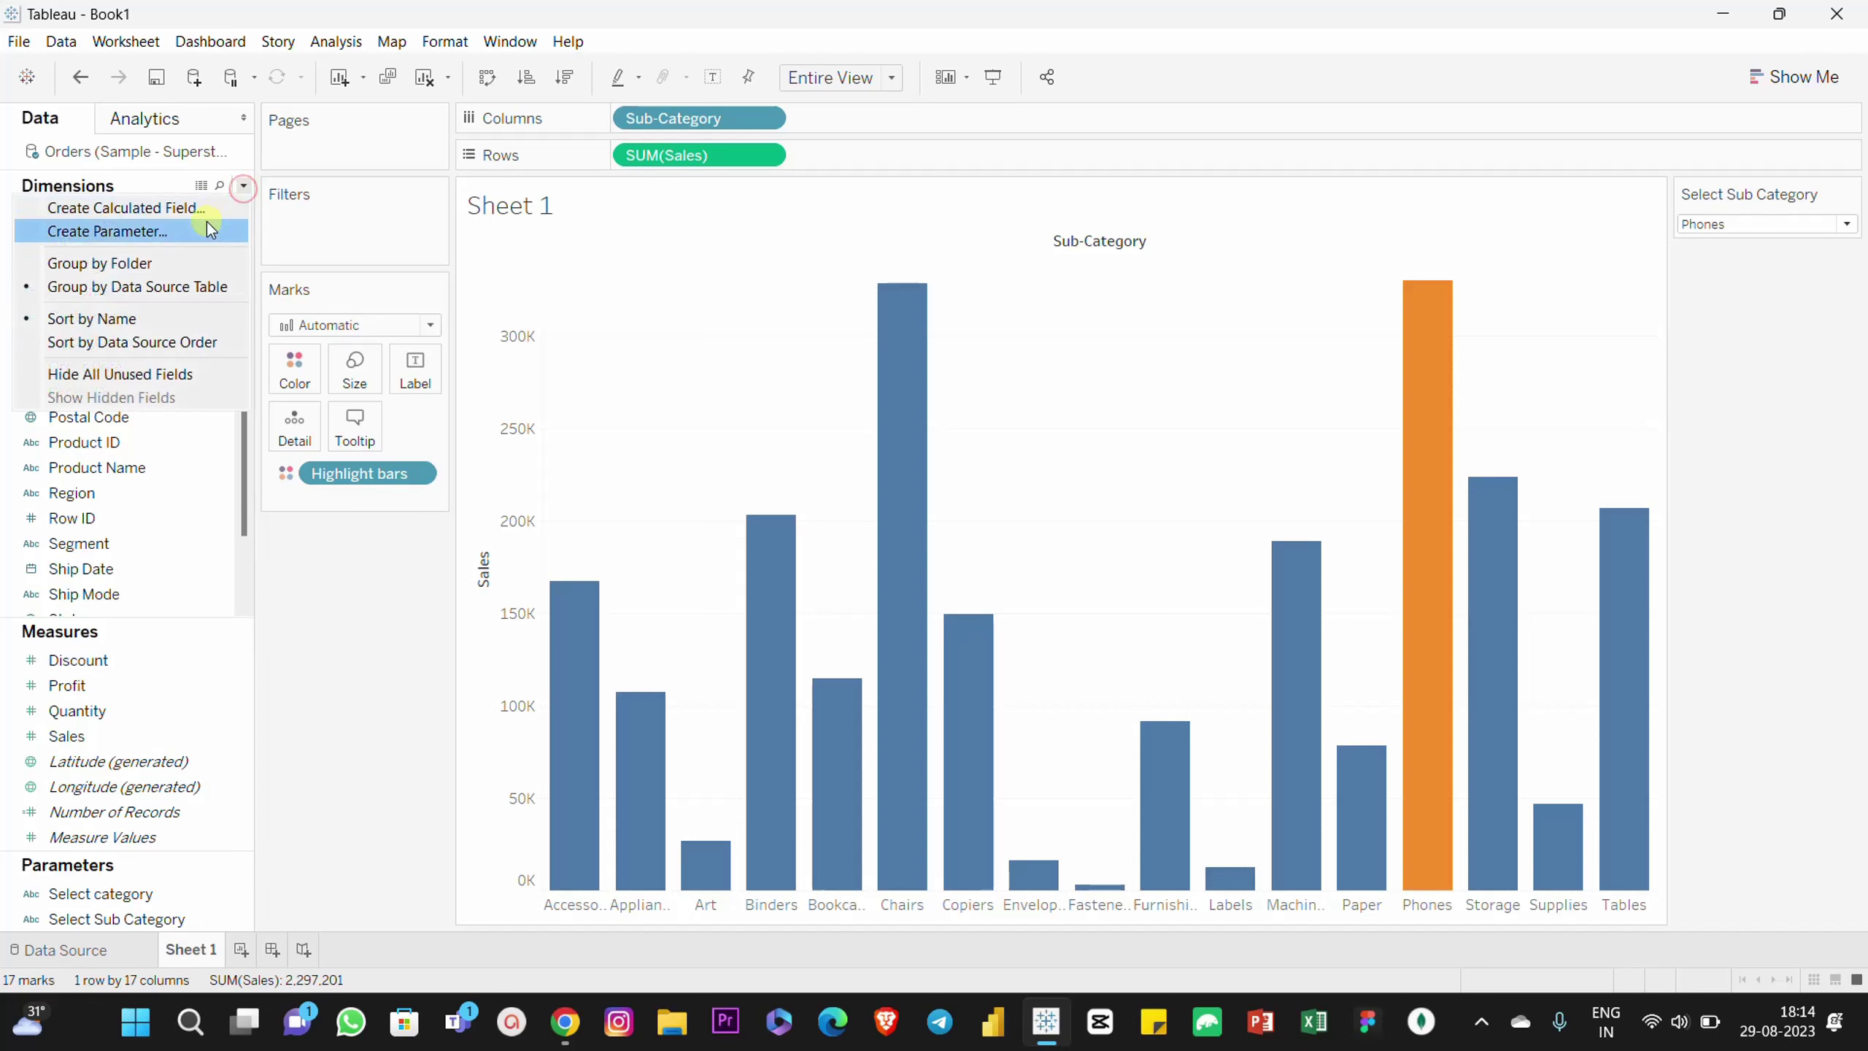
left_click(240, 201)
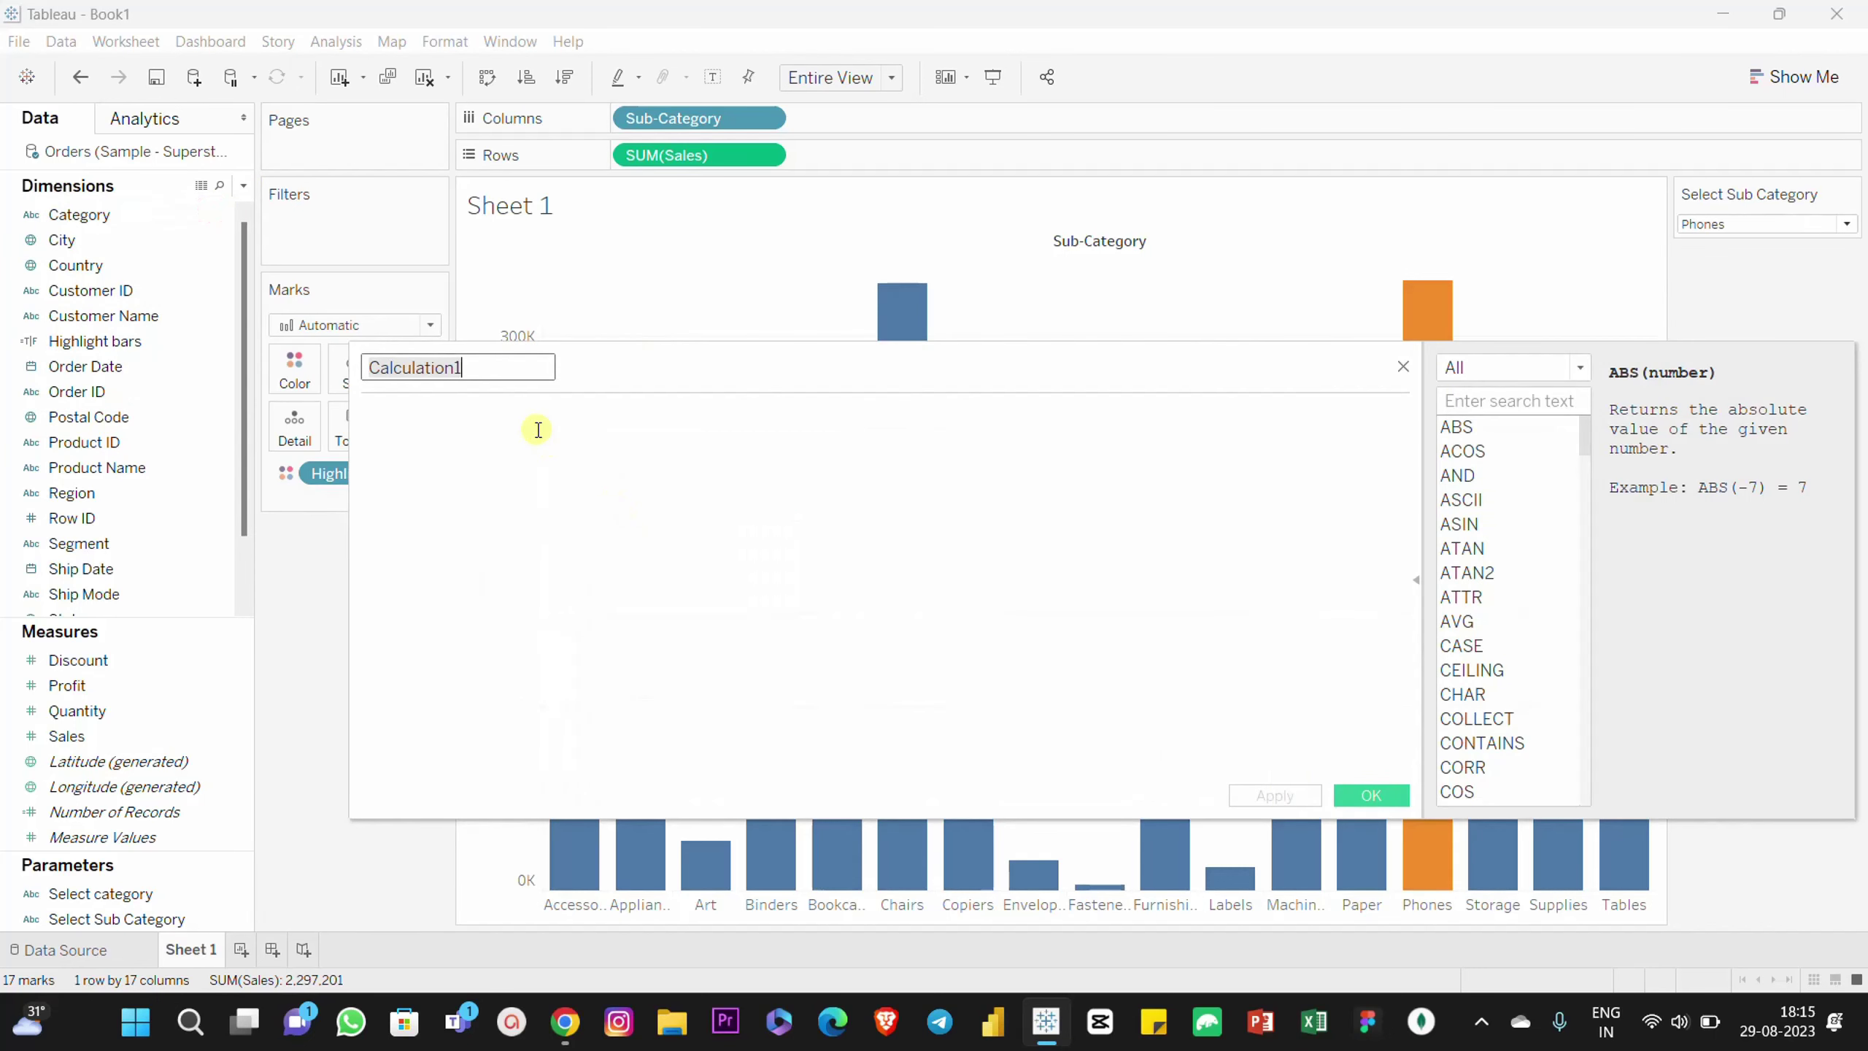
type("Text highlighter")
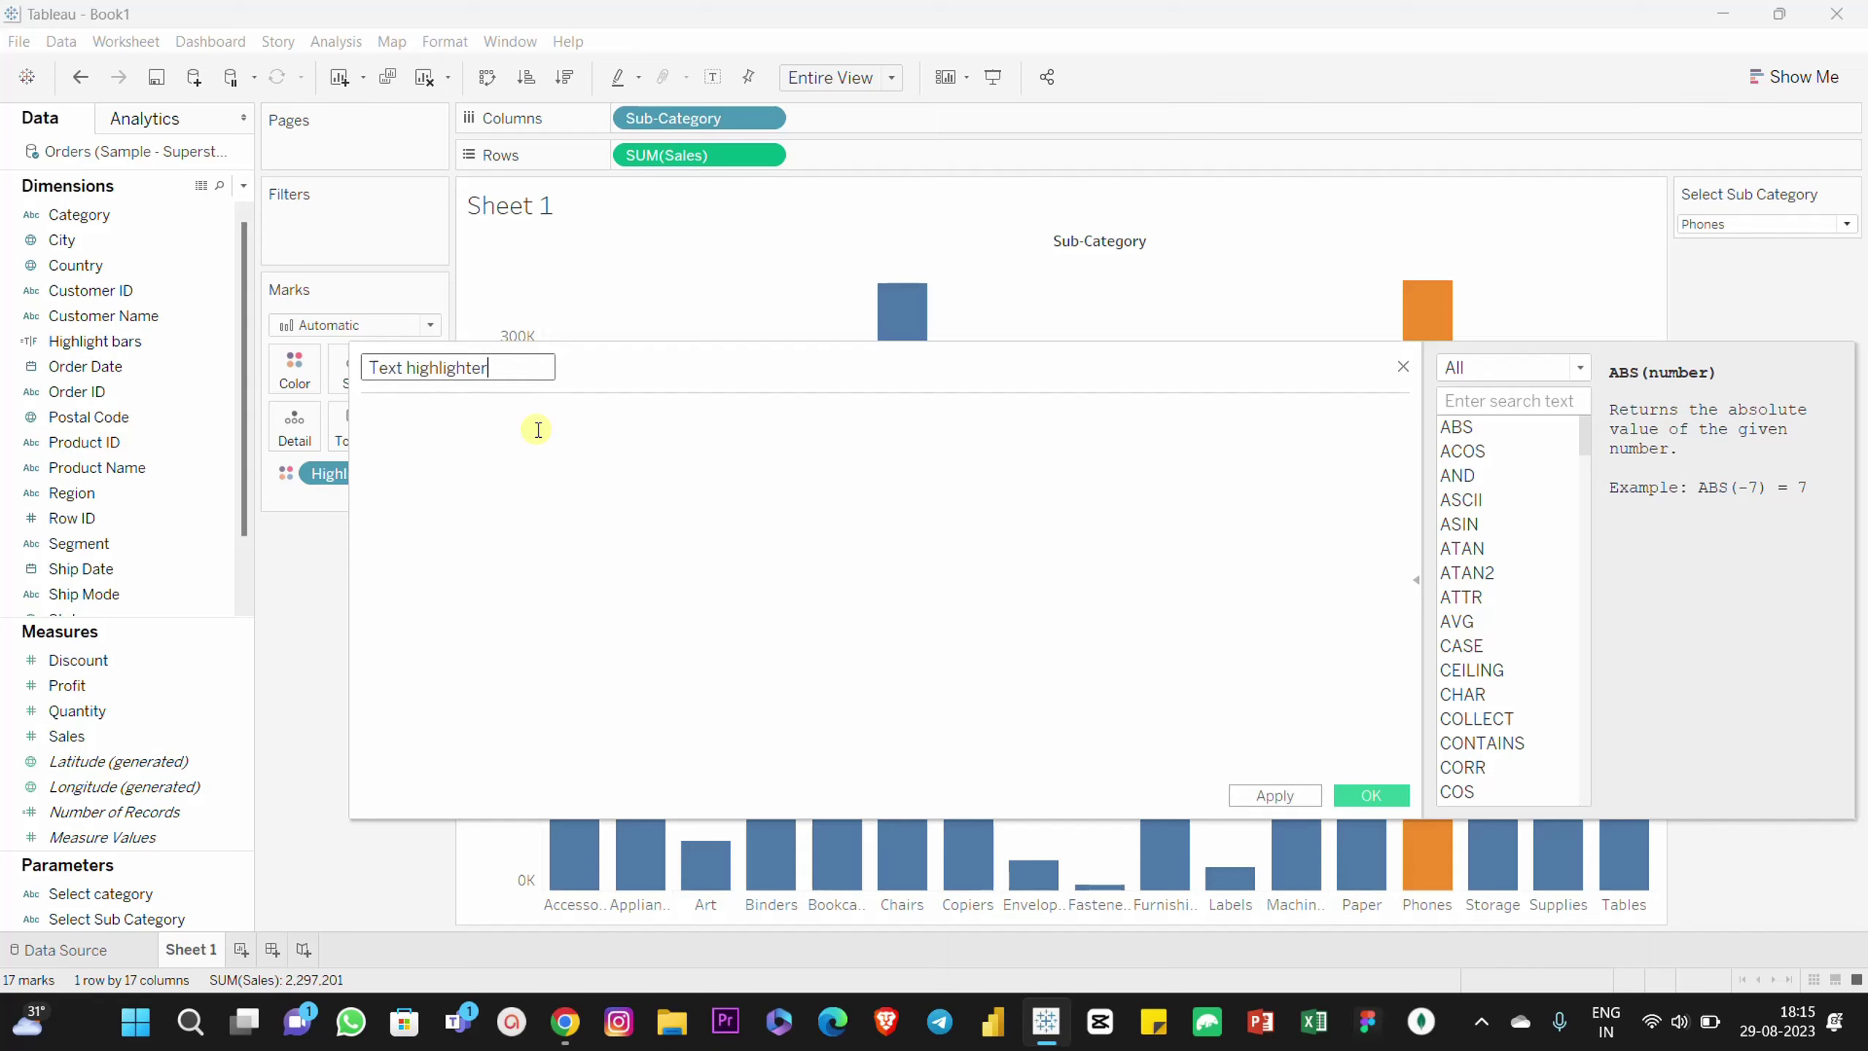
left_click(538, 430)
type("IF ")
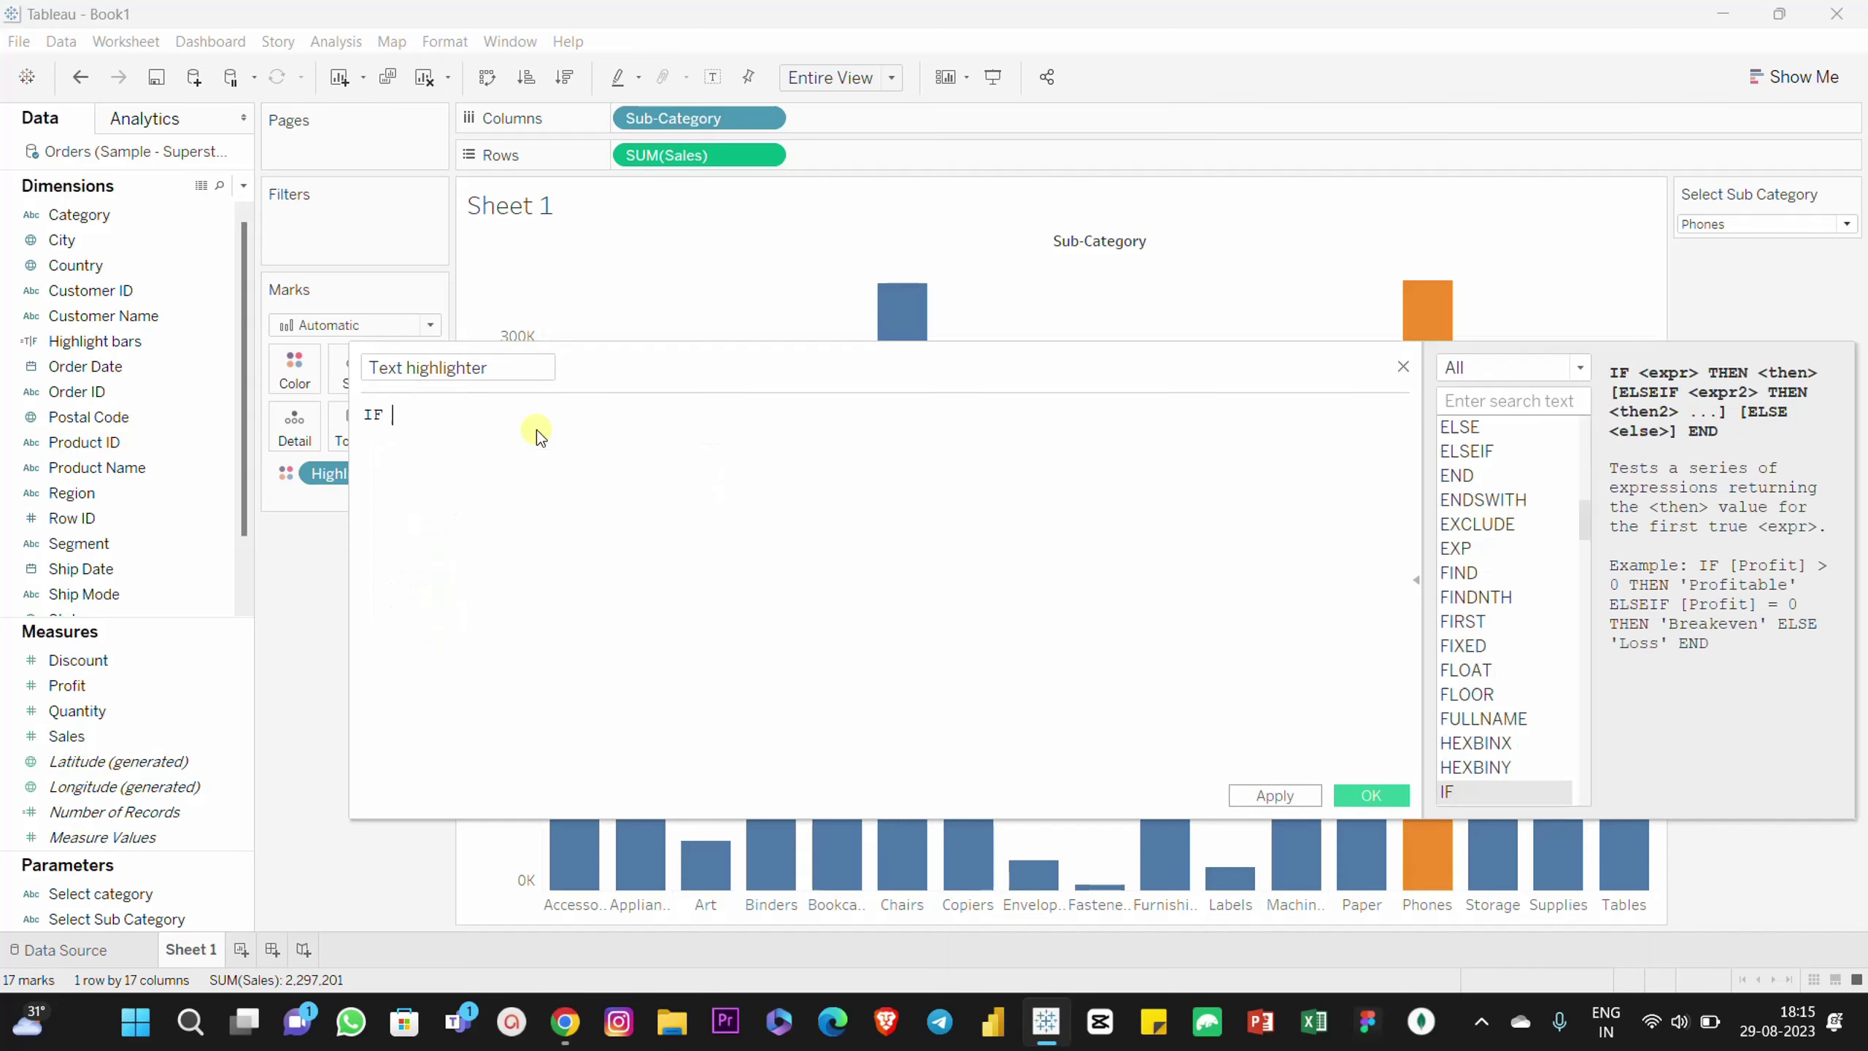
type("sub")
key("Return")
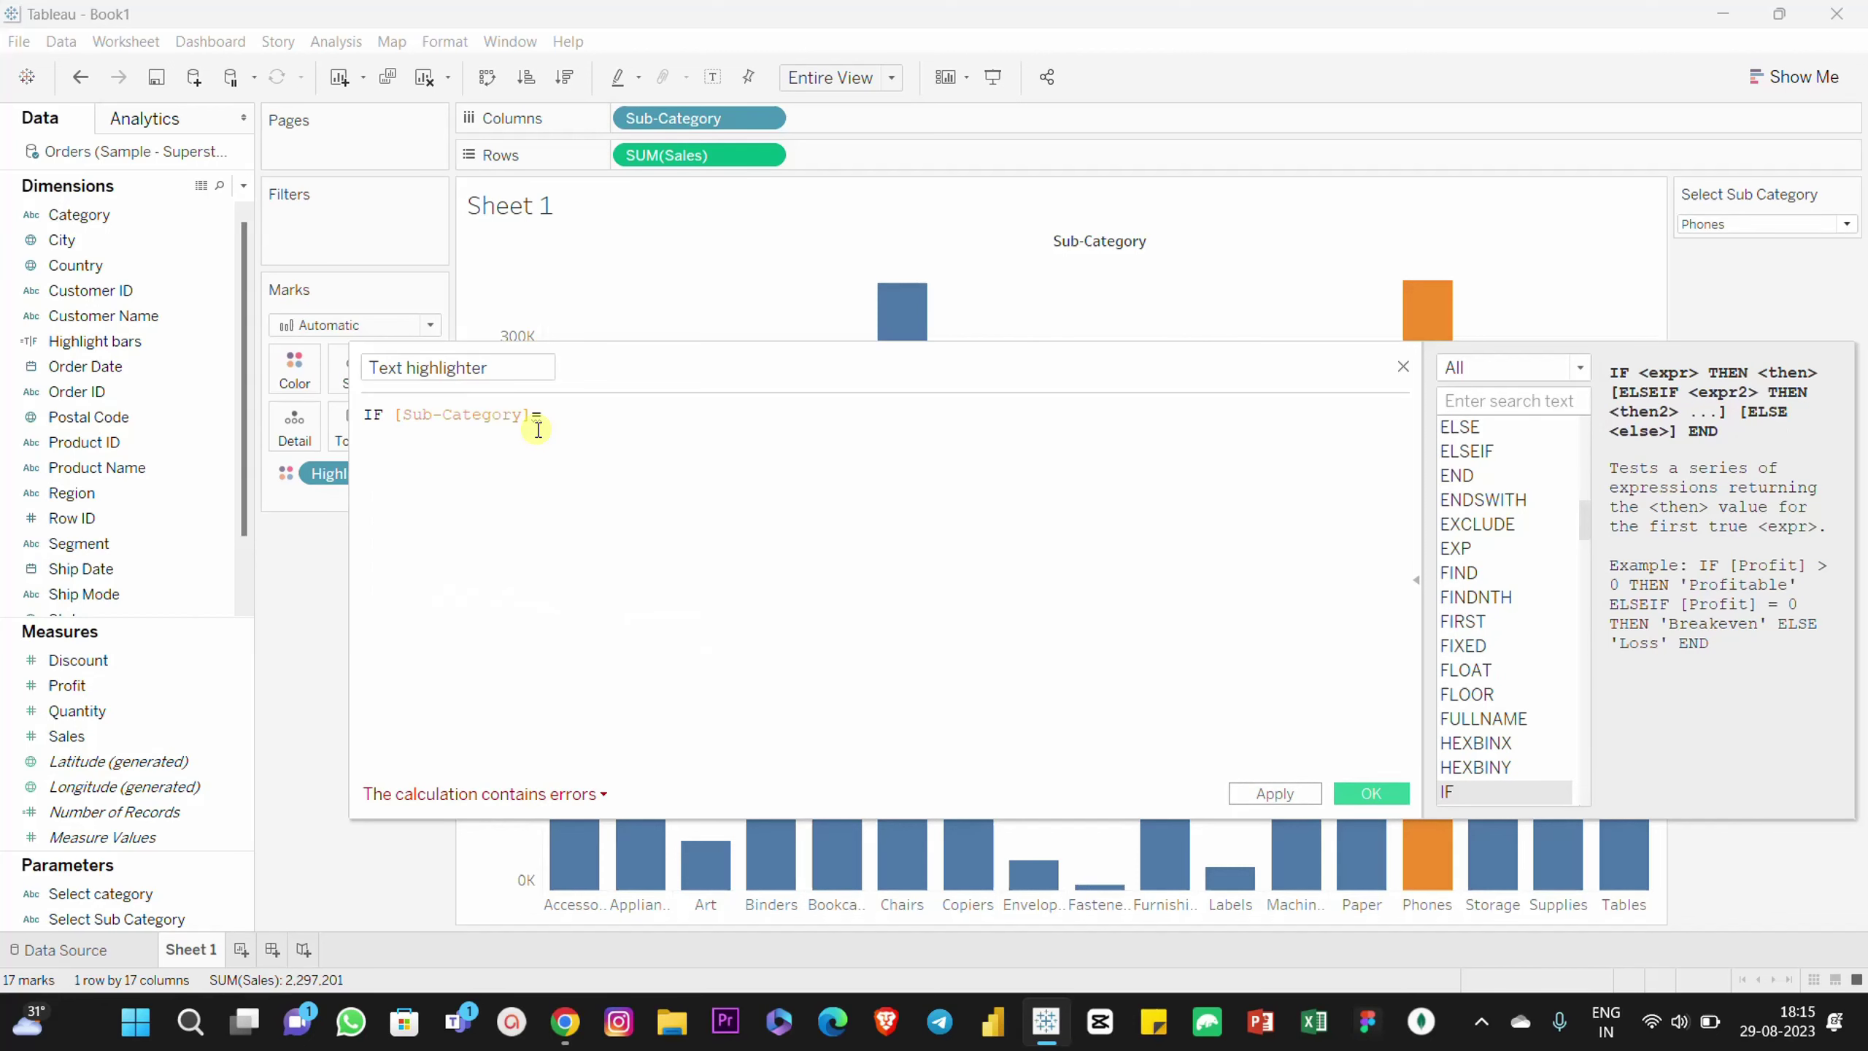
type("=su")
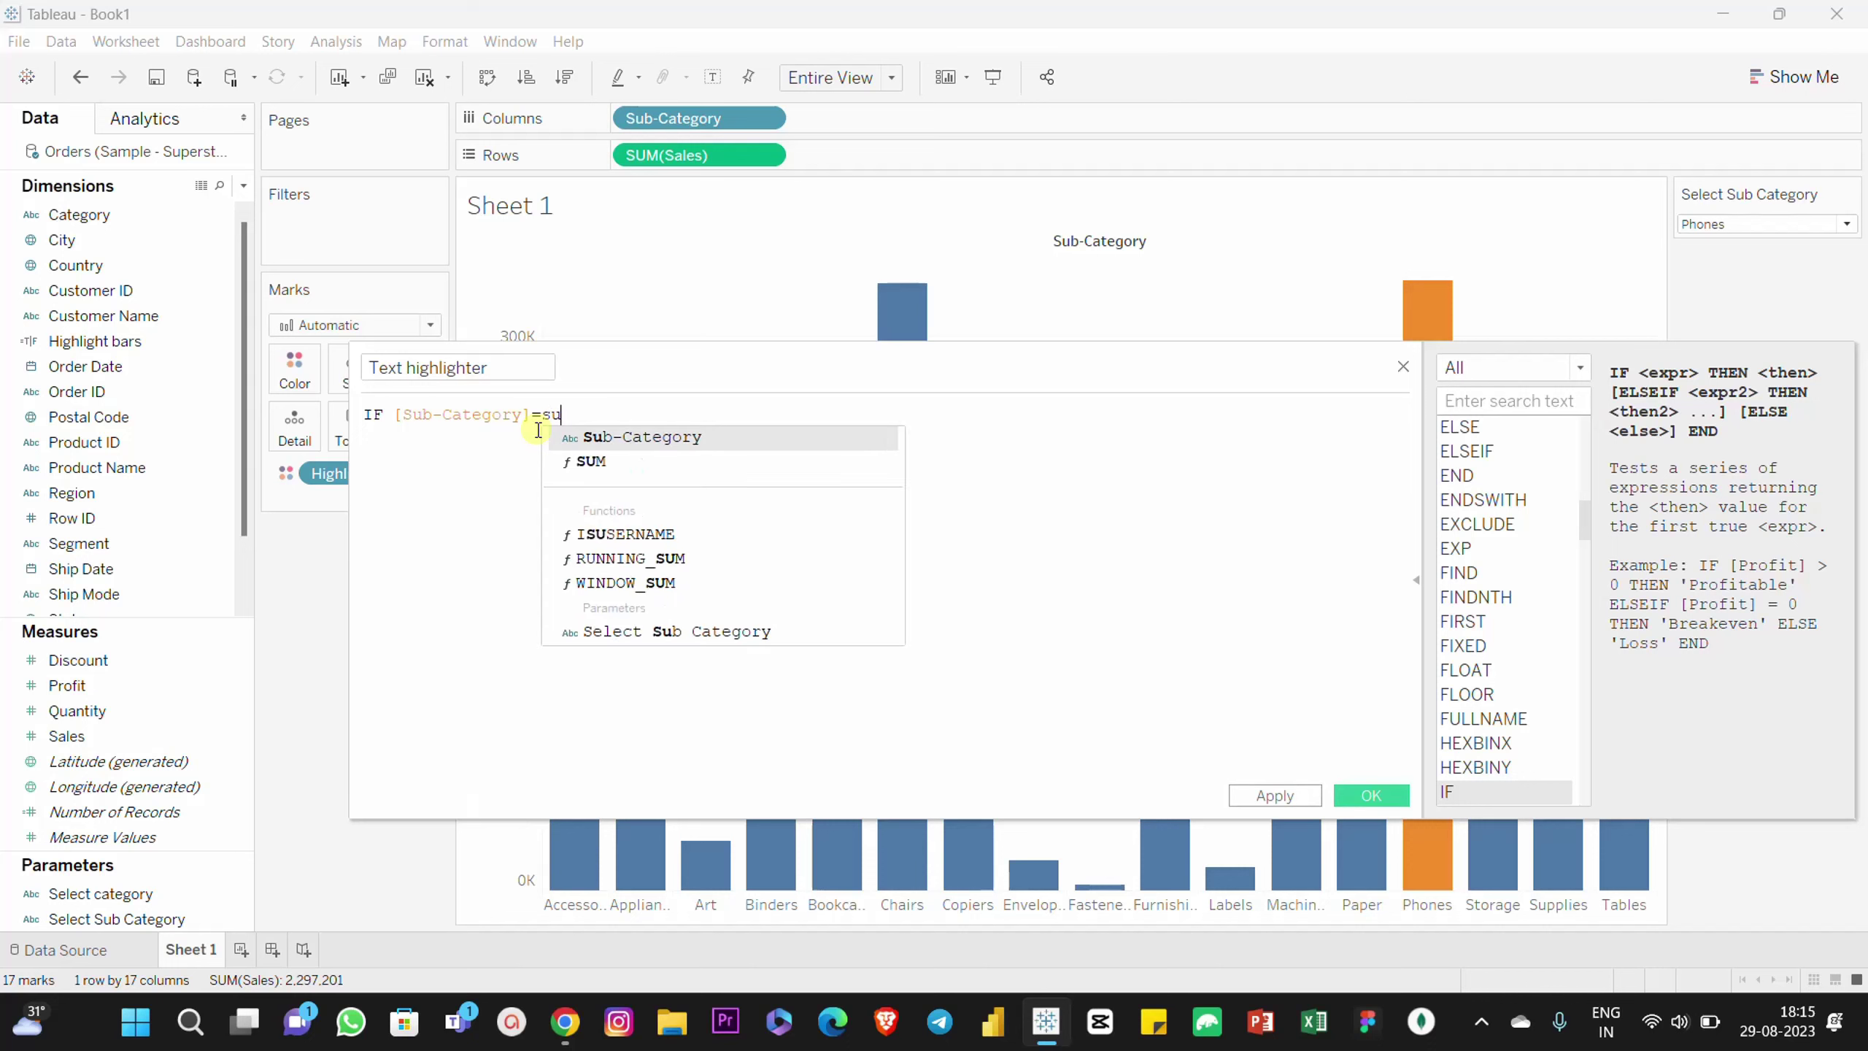
key("BackSpace")
type("el")
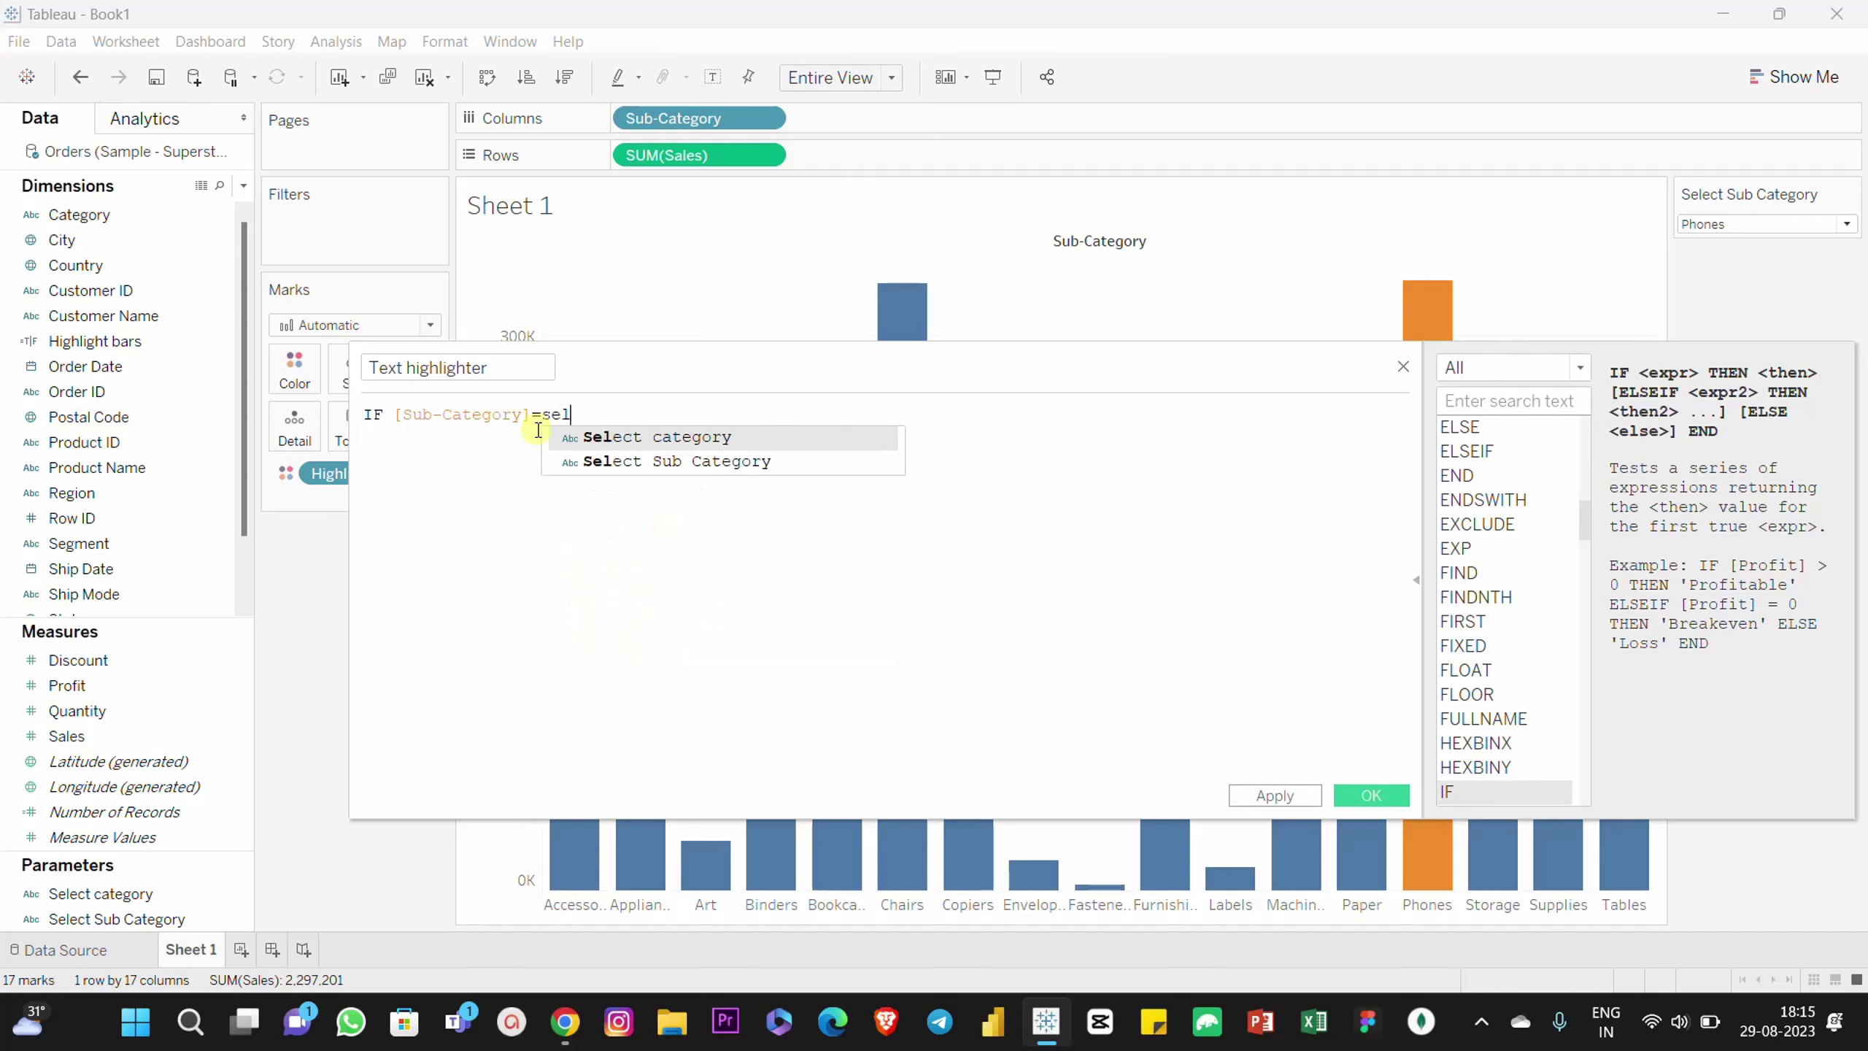
key("Return")
key("Return")
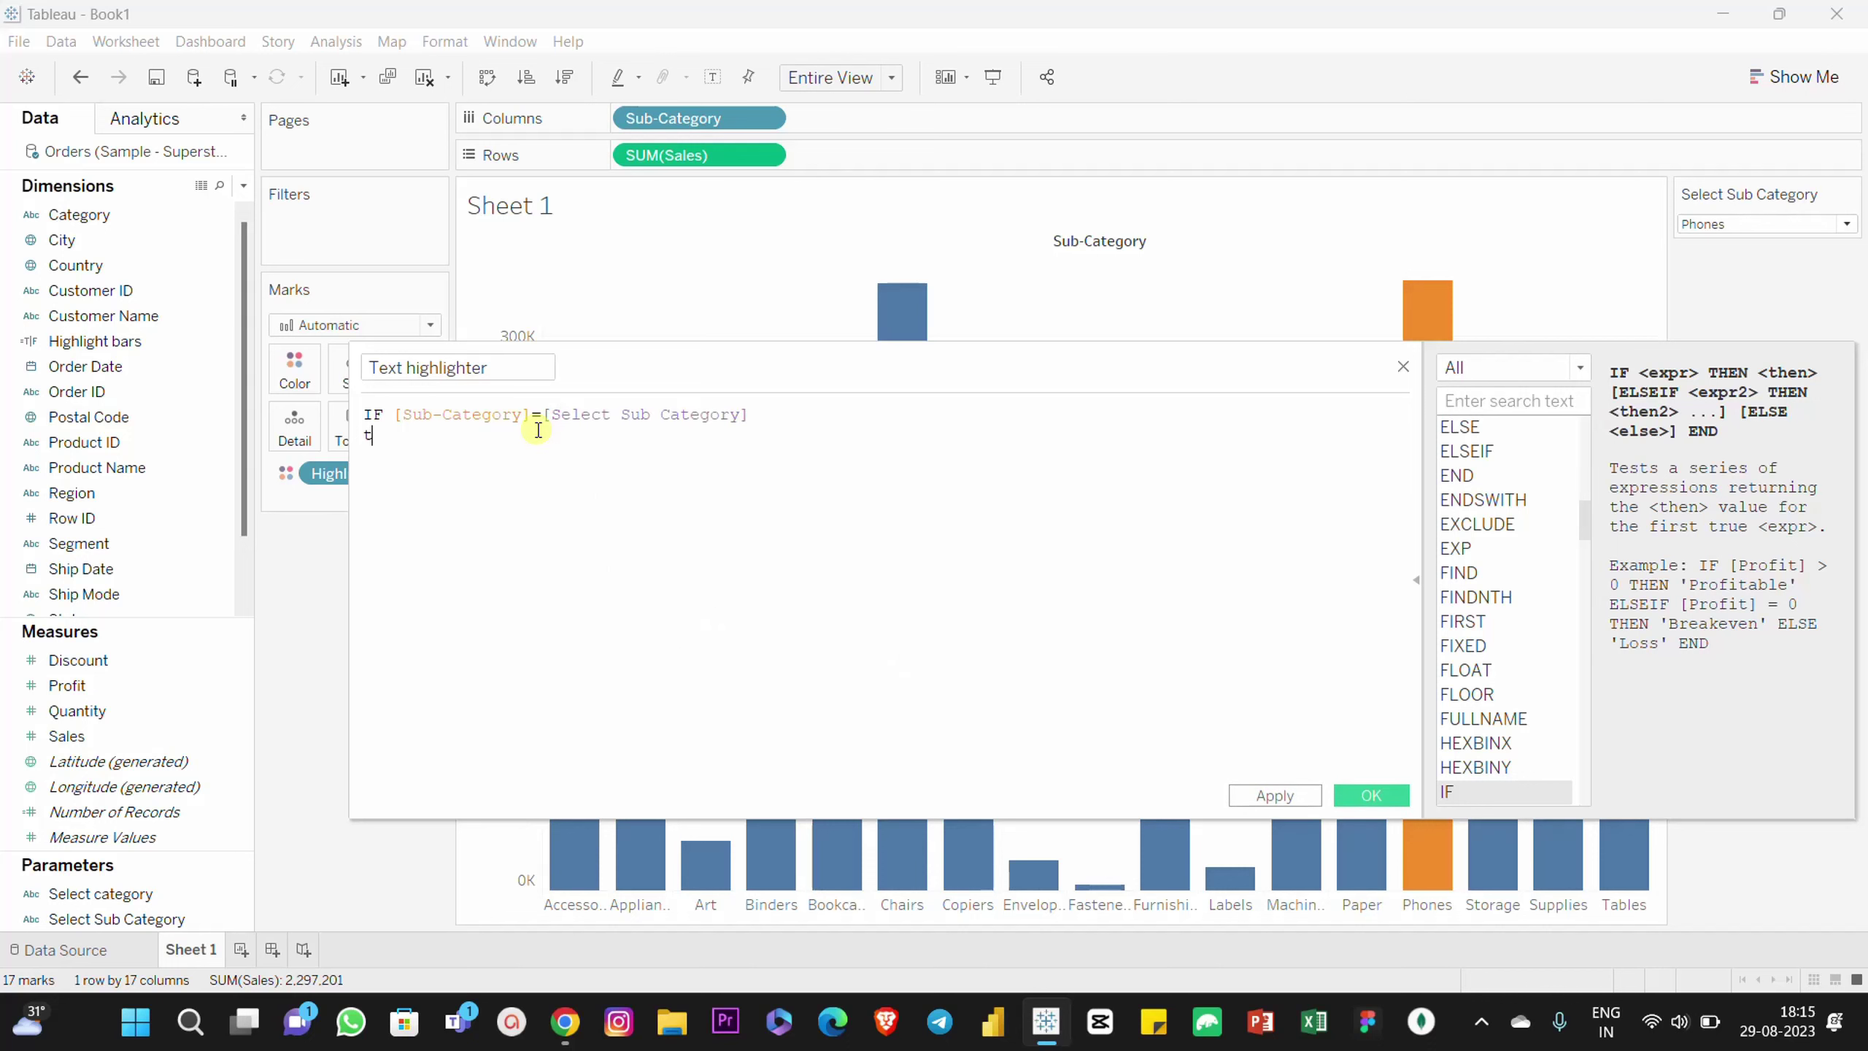
Step: Complete the Text highlighter formula with THEN SUM([Sales]) and END
type("THEN su")
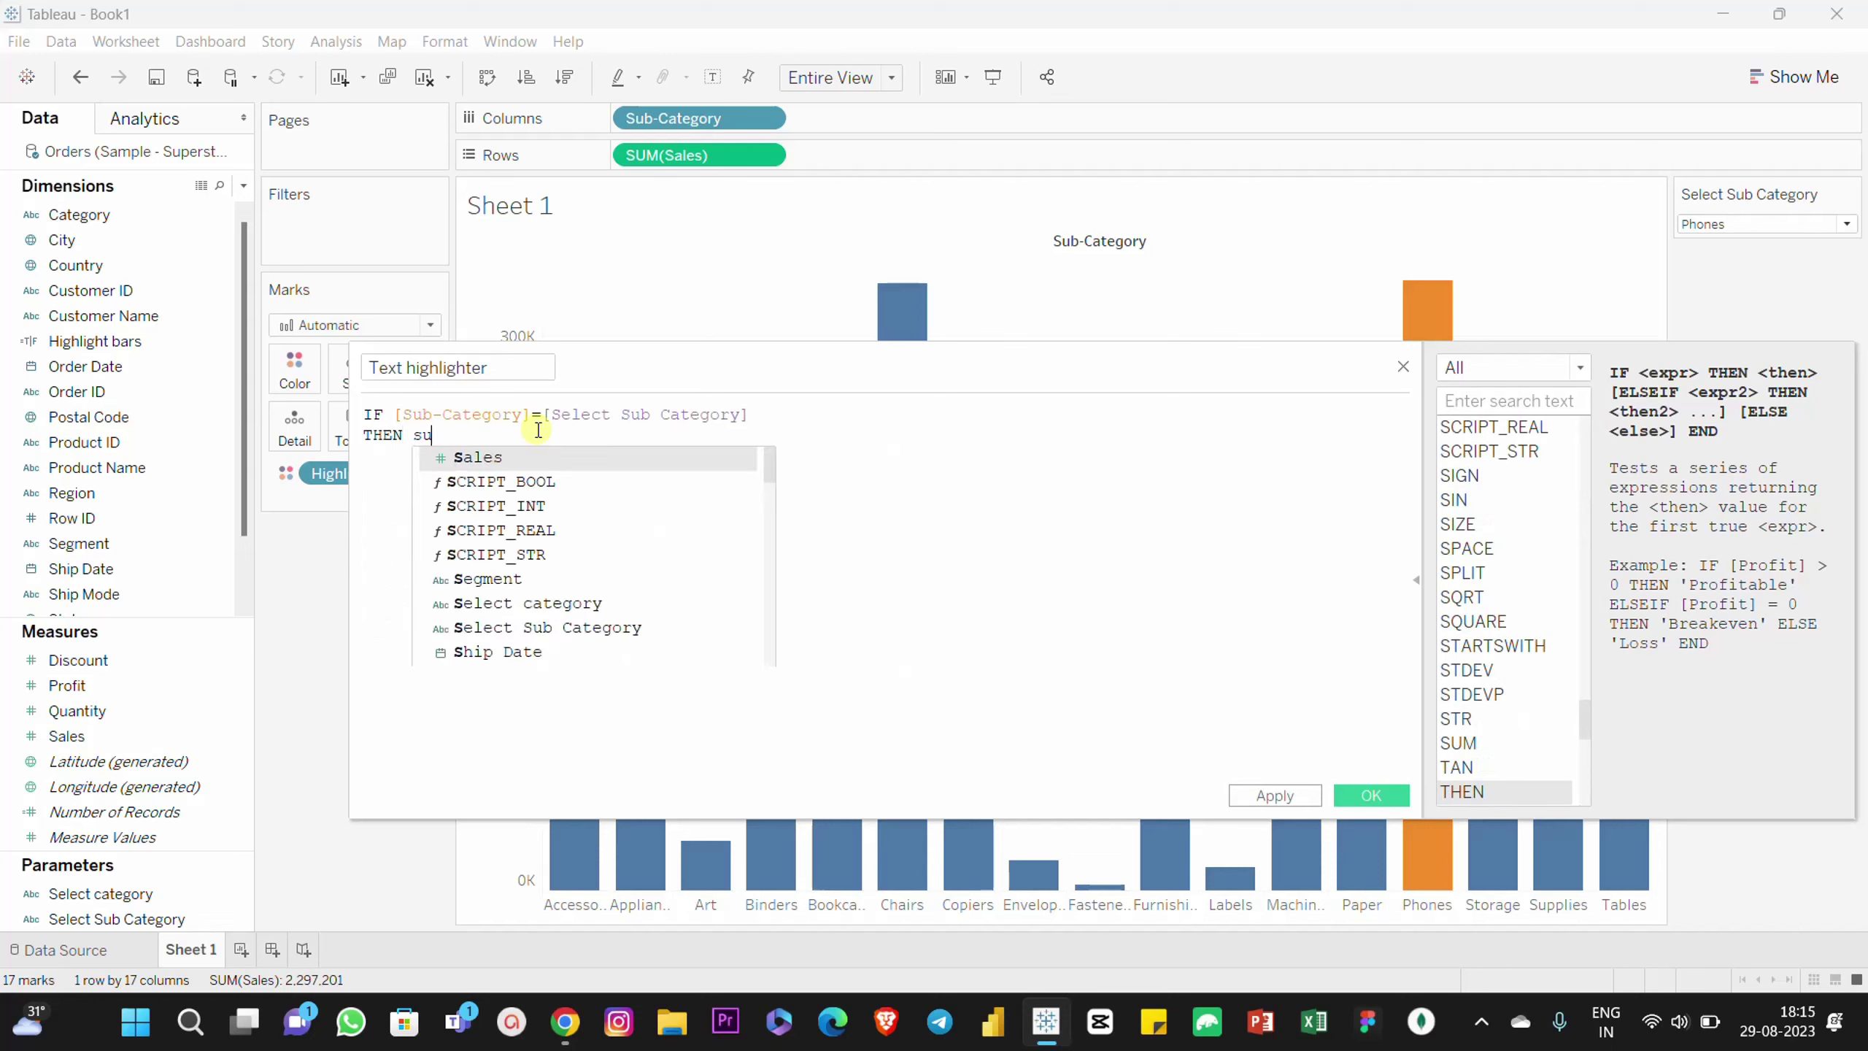
key("Return")
type("sale")
key("Return")
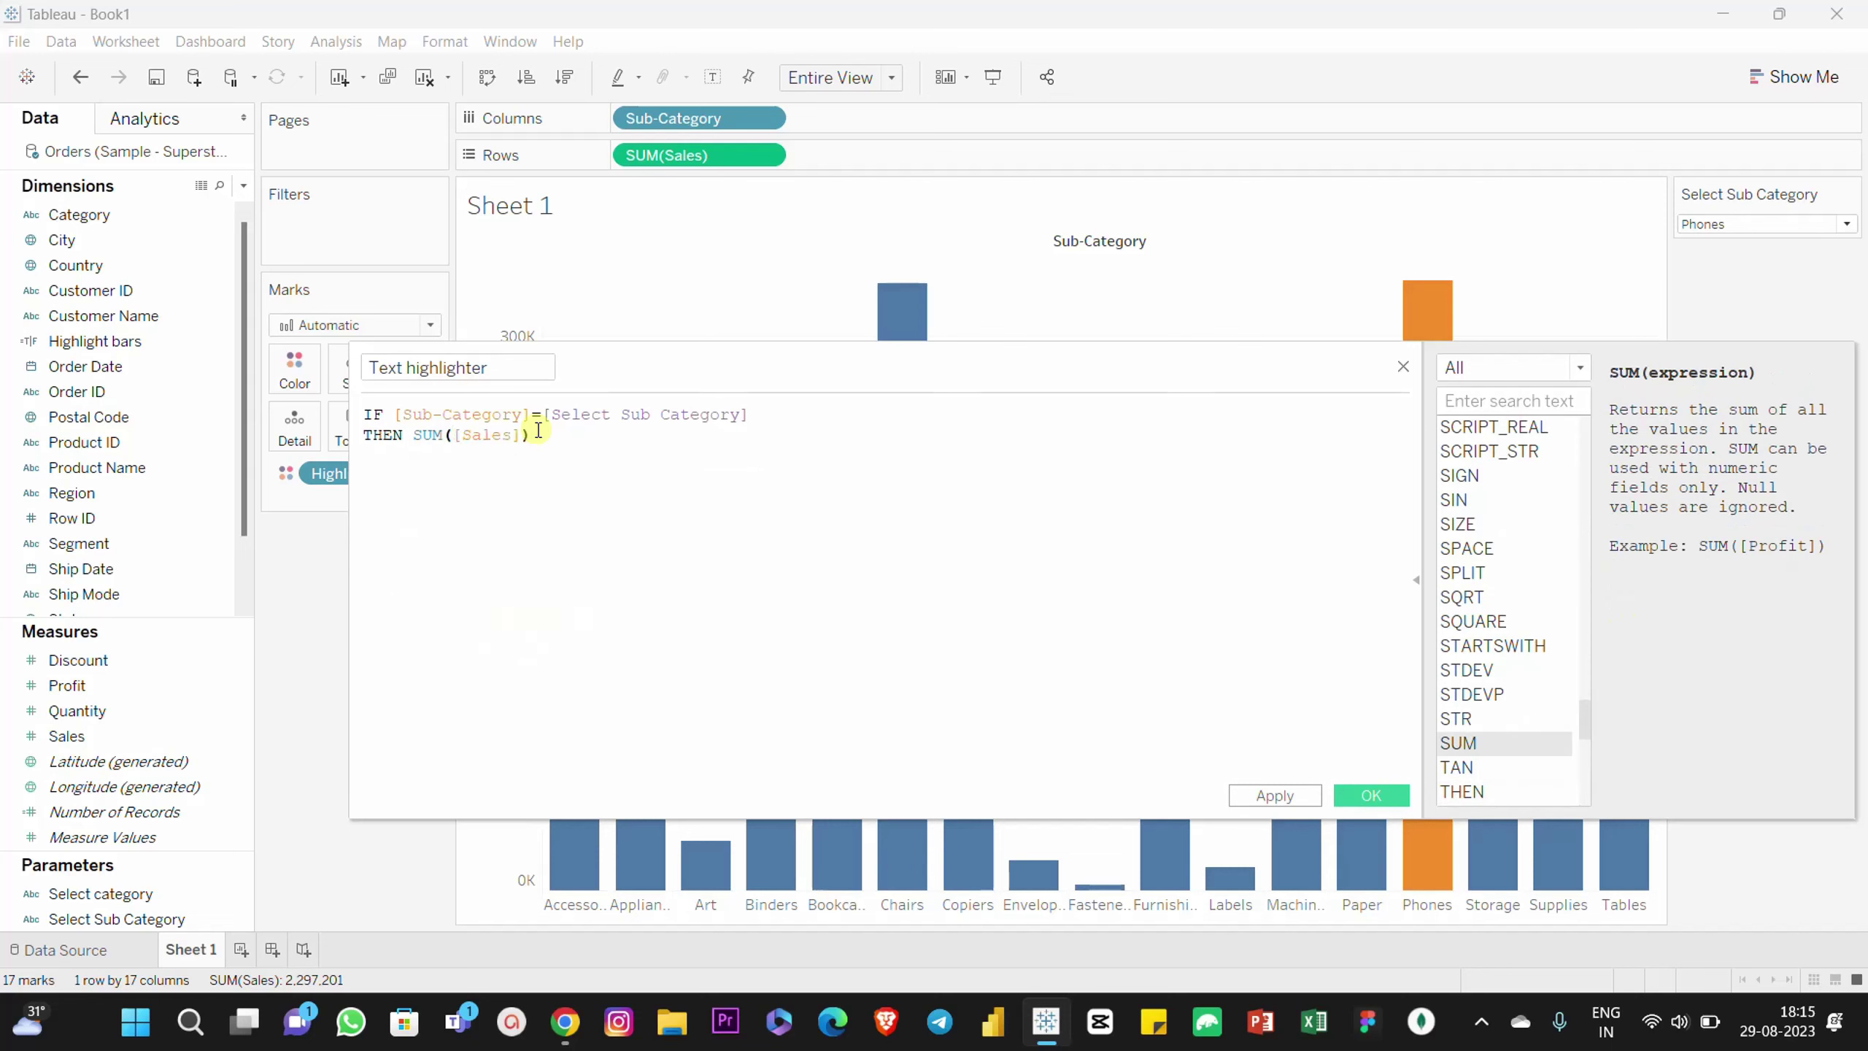
key("Return")
type("END")
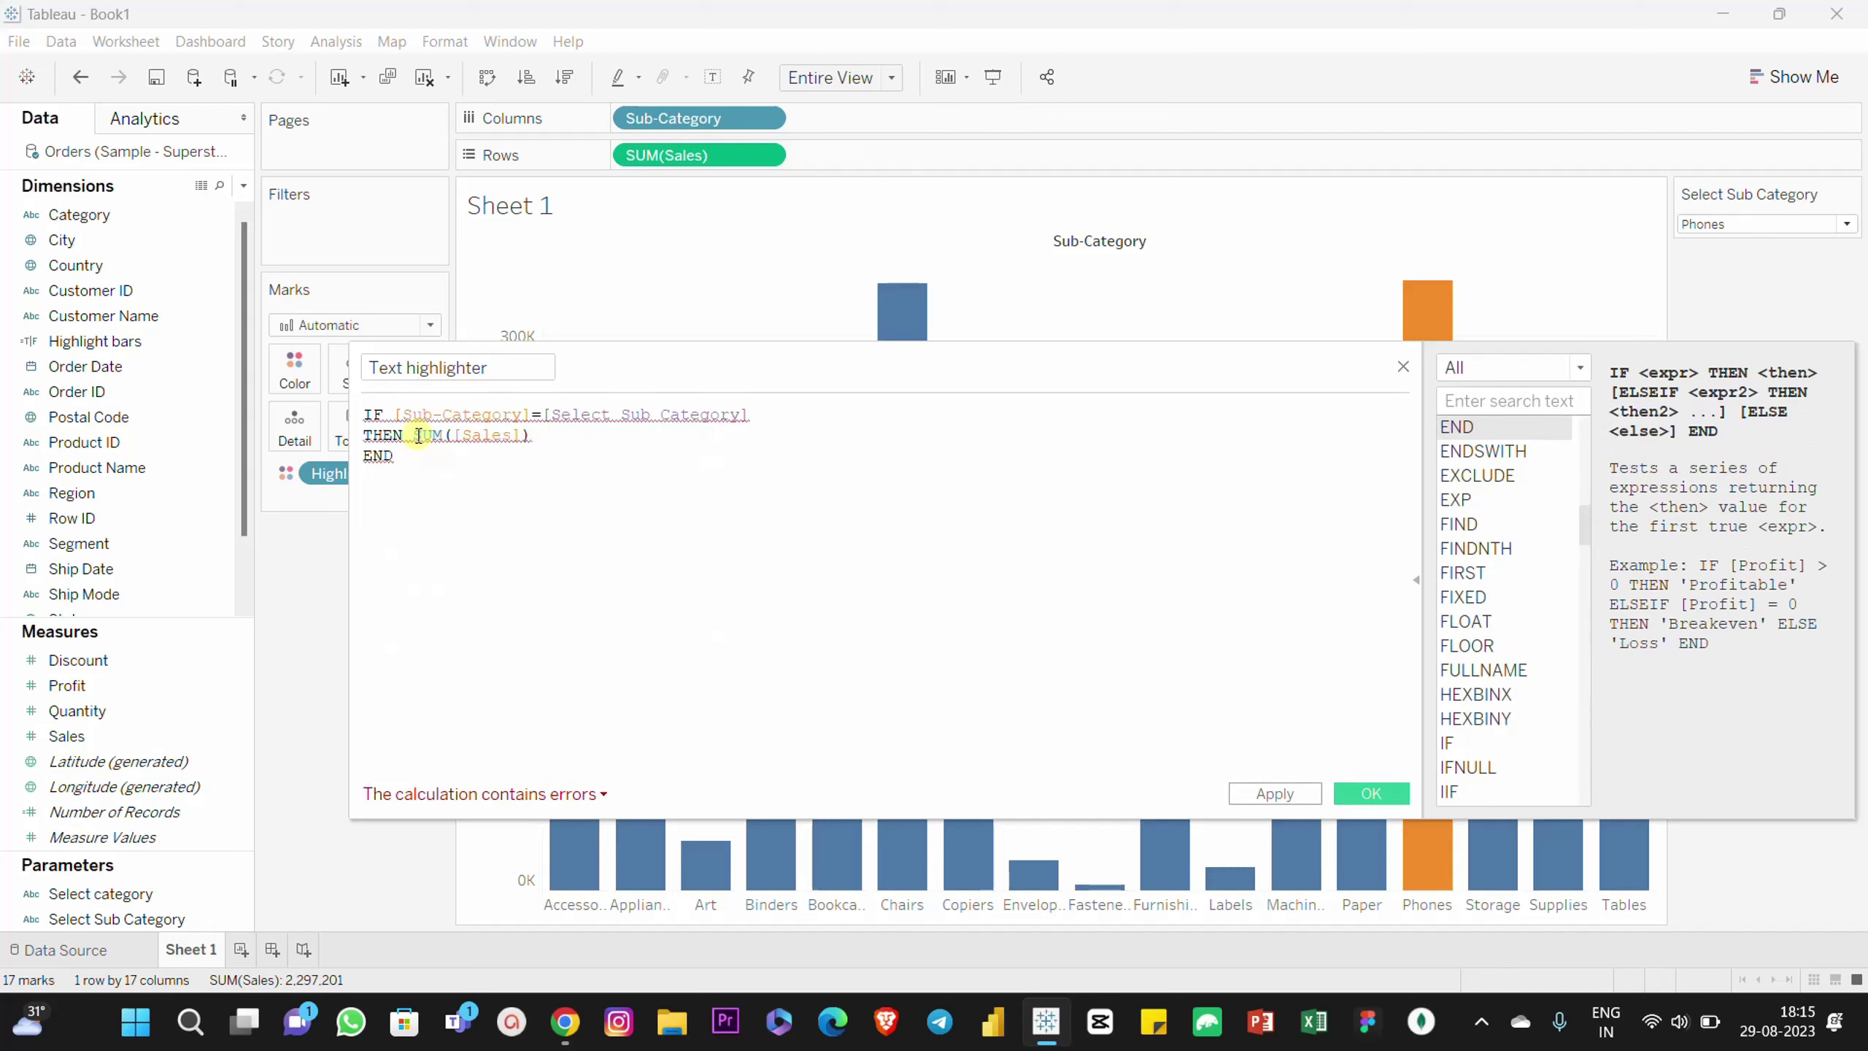
Step: Check the formula's error, wrap [Sub-Category] in ATTR() in the IF condition, and save the Text highlighter field
mouse_move(397, 413)
left_mouse_down()
mouse_move(540, 412)
mouse_move(383, 434)
mouse_move(406, 435)
left_mouse_up()
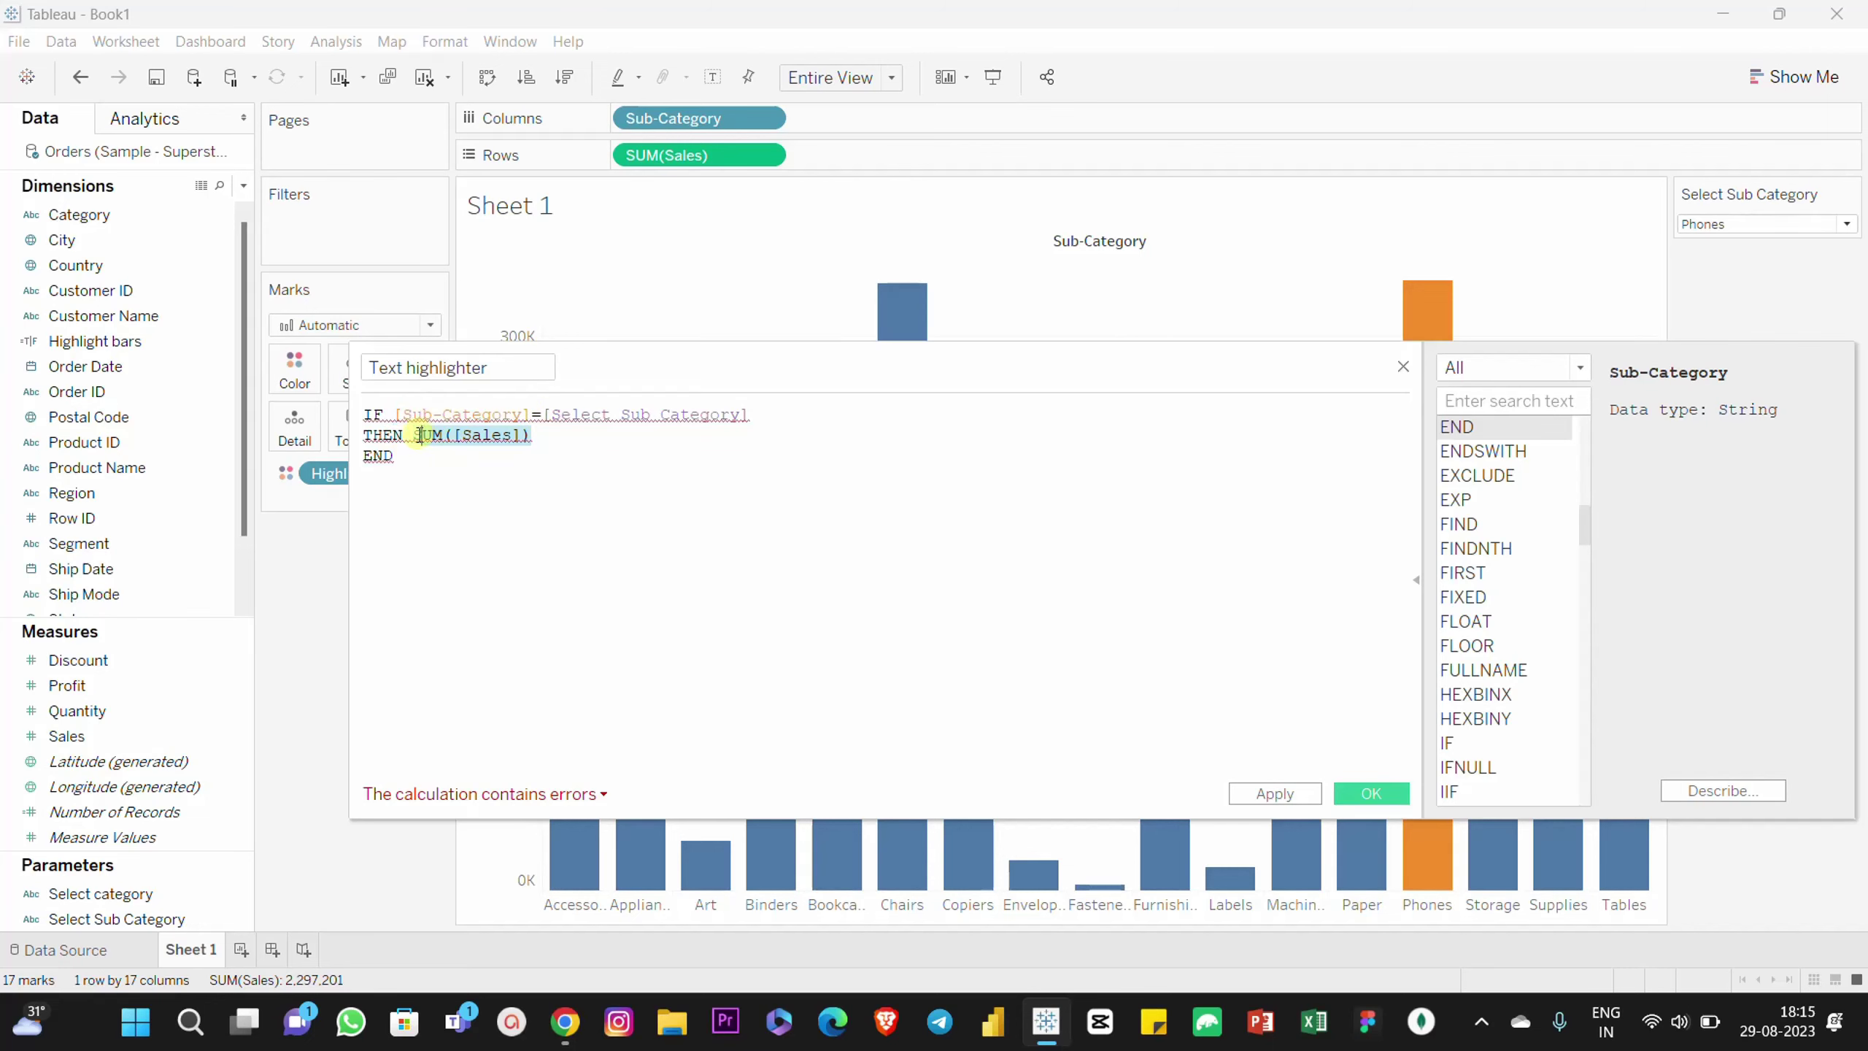
left_click(529, 790)
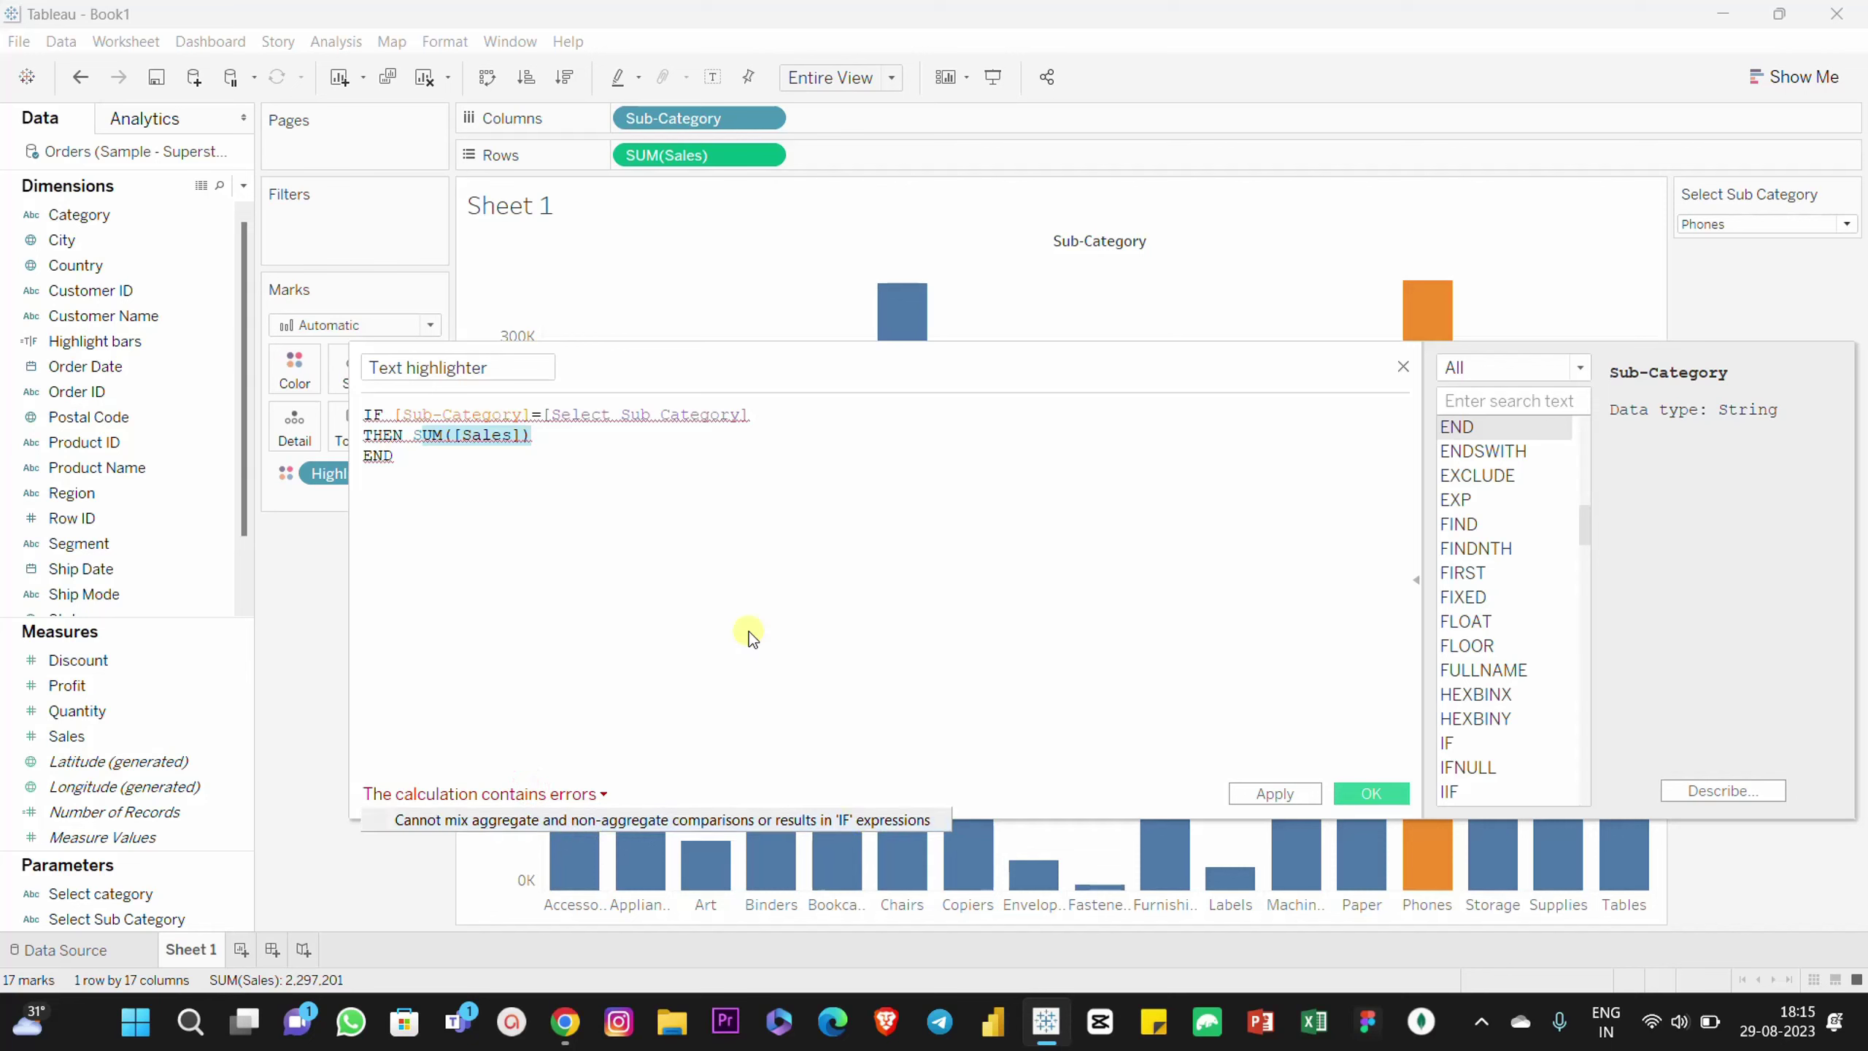
left_click(588, 447)
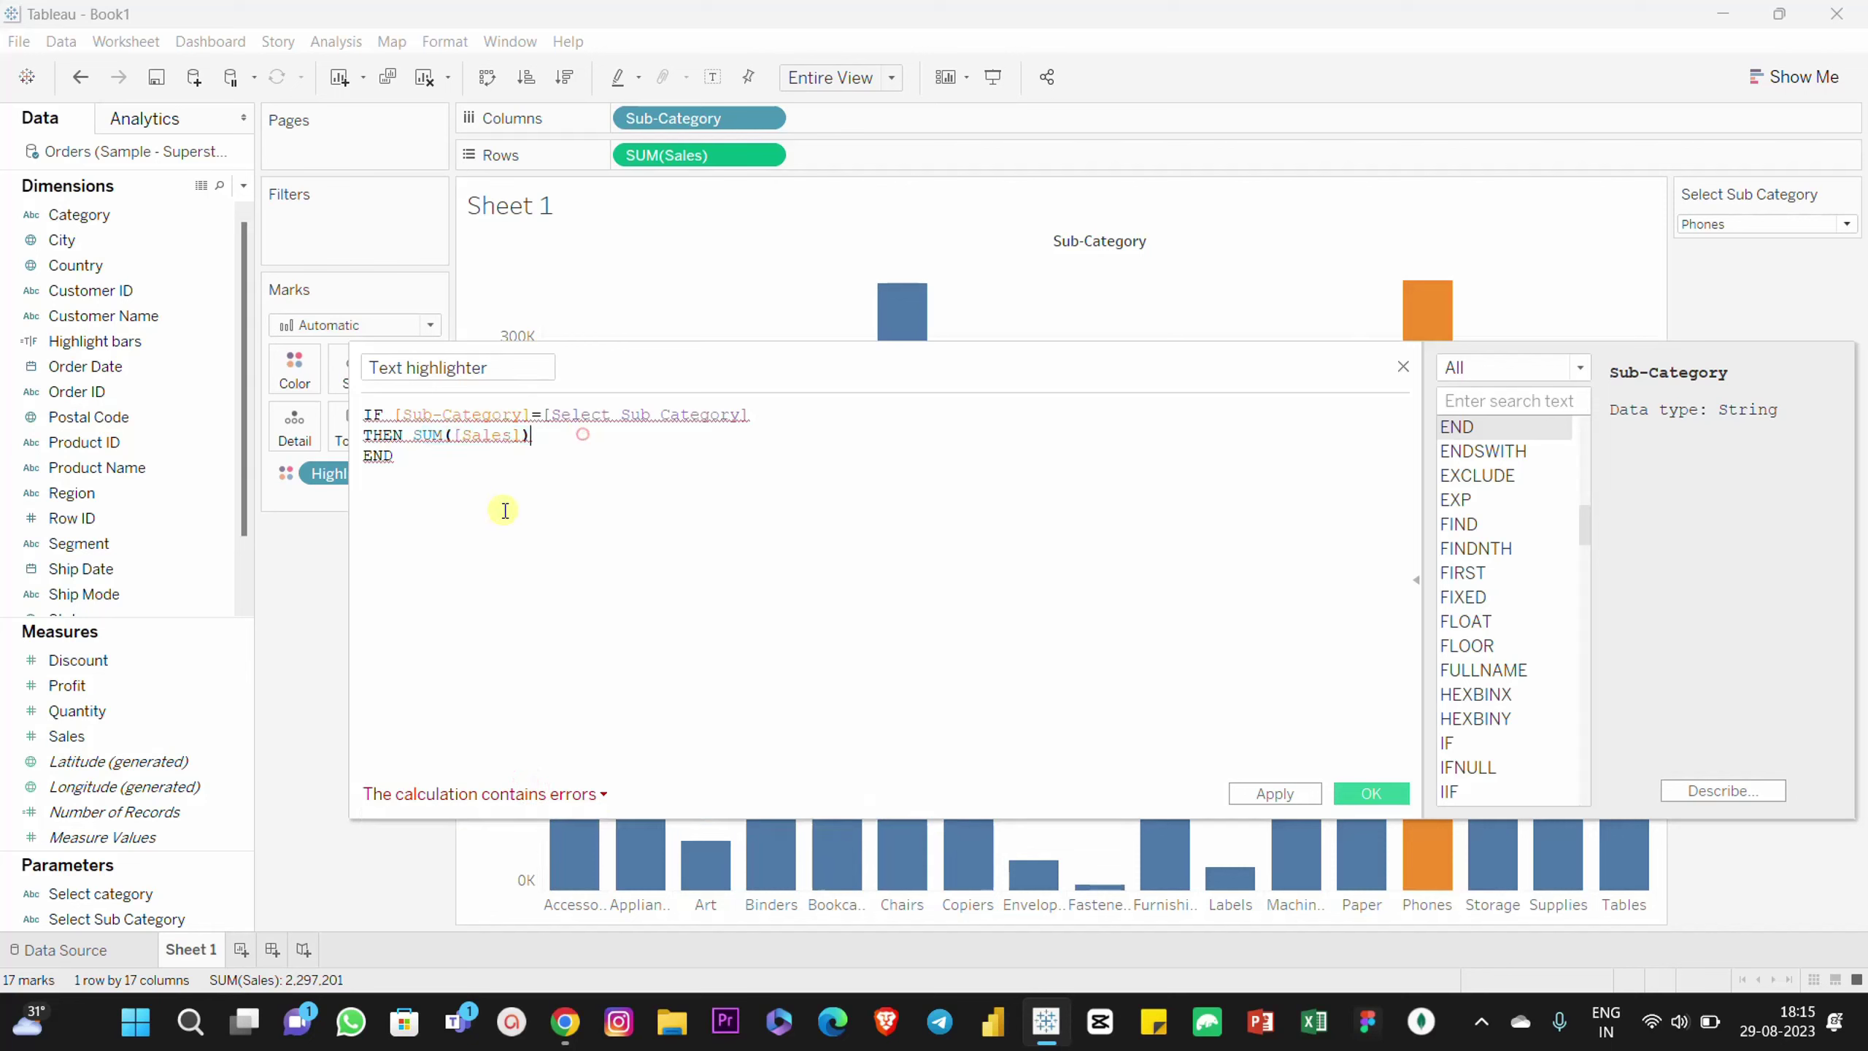
left_click(395, 414)
type("attr")
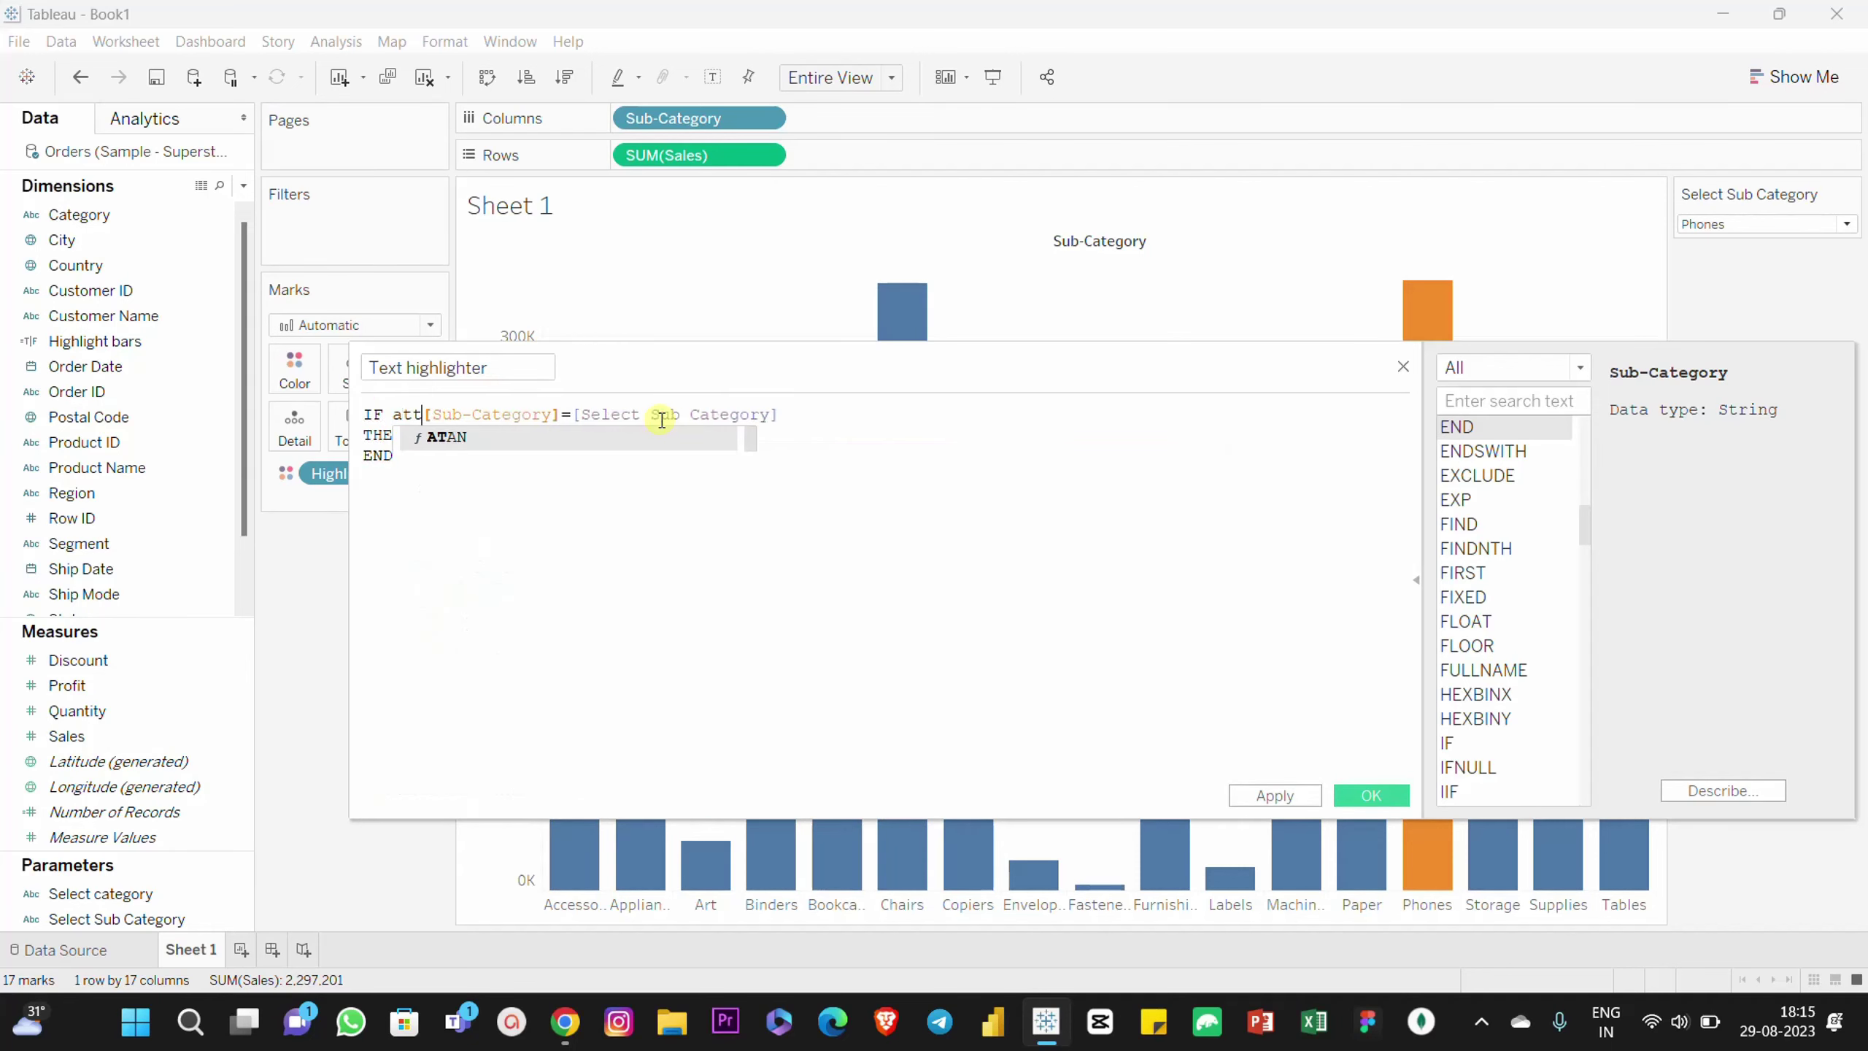
left_click(423, 445)
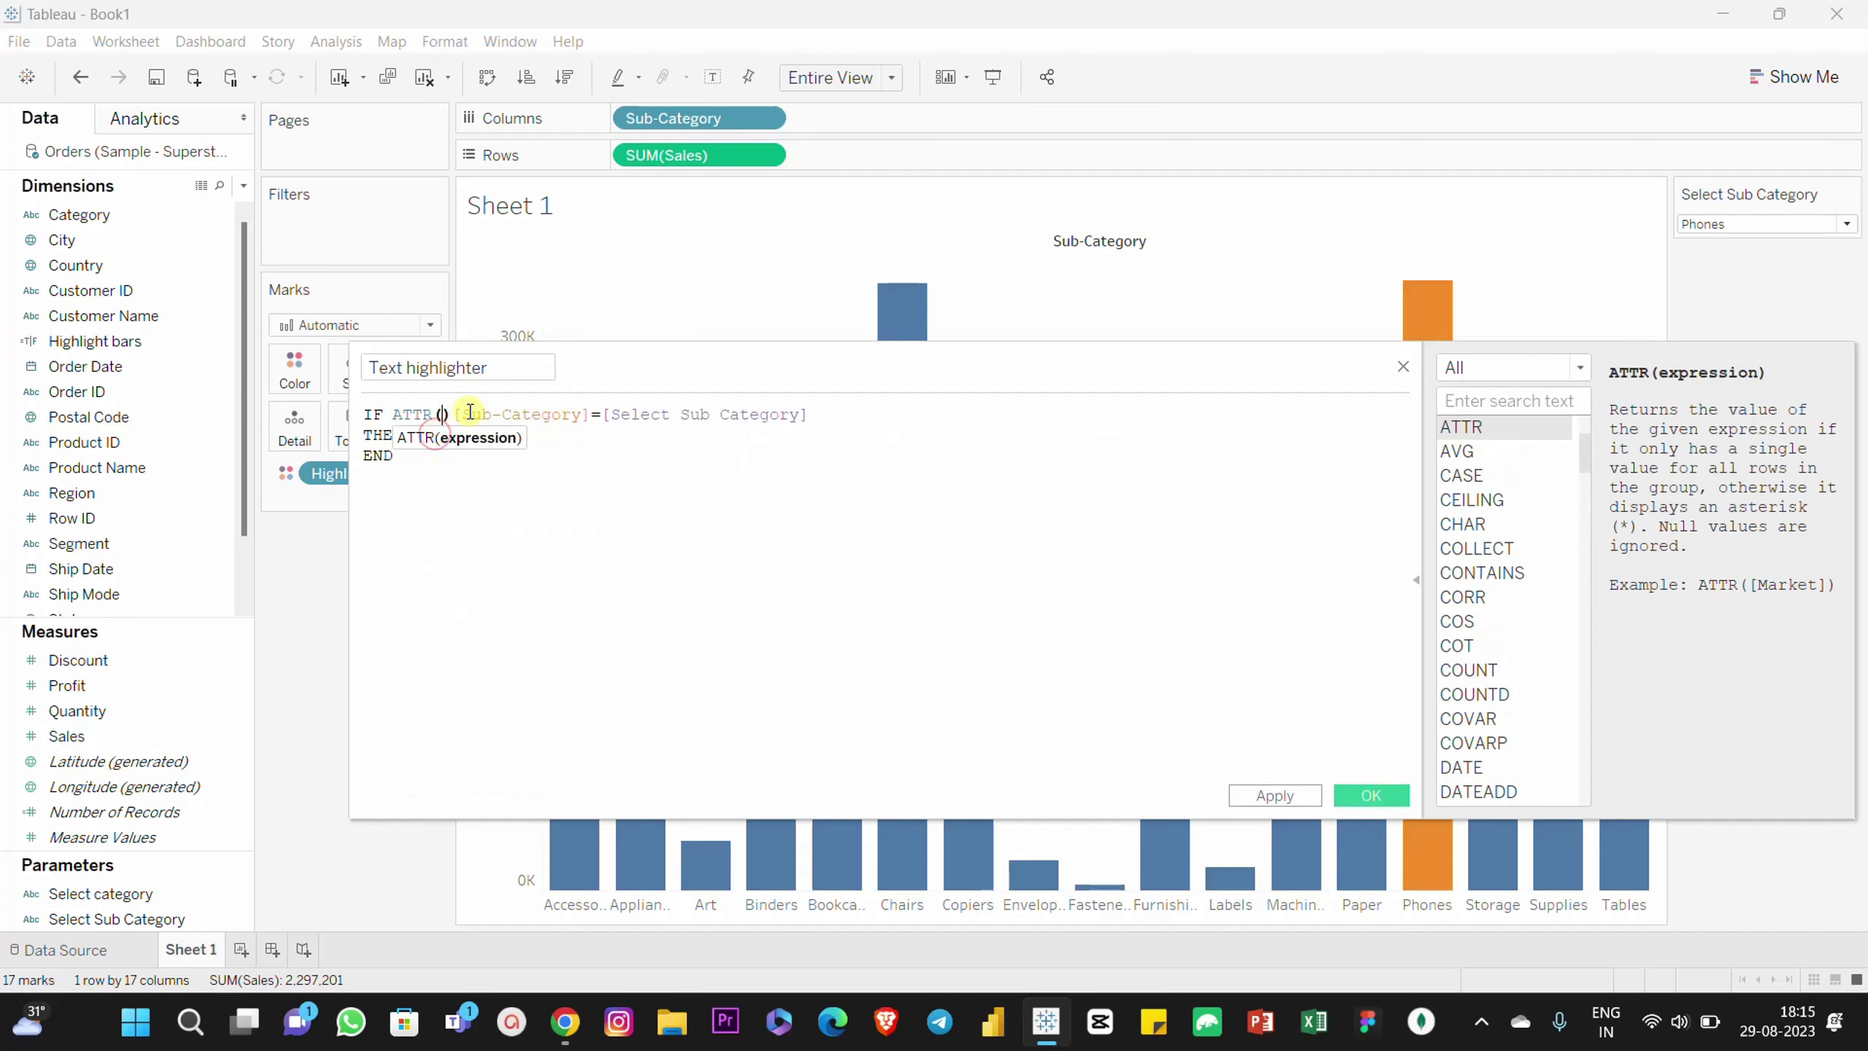
key("Right")
key("Right")
key("Right")
key("Right")
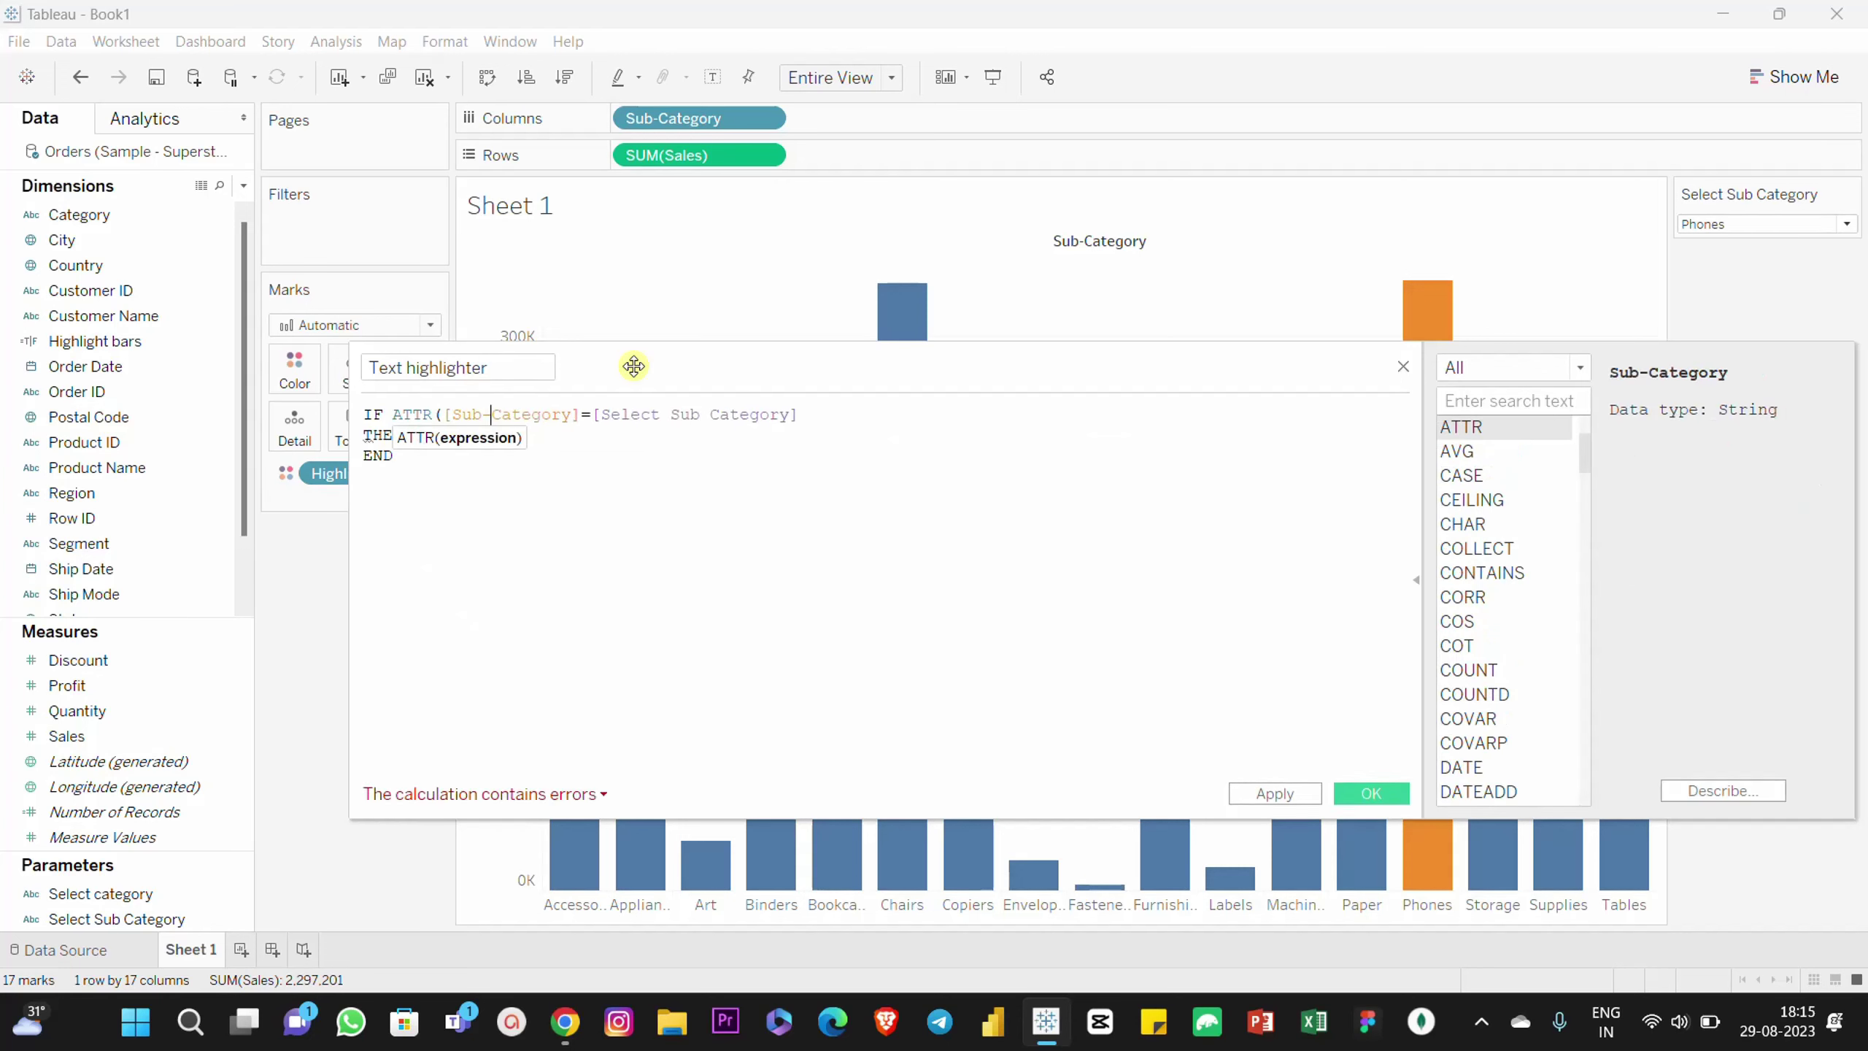
type(")")
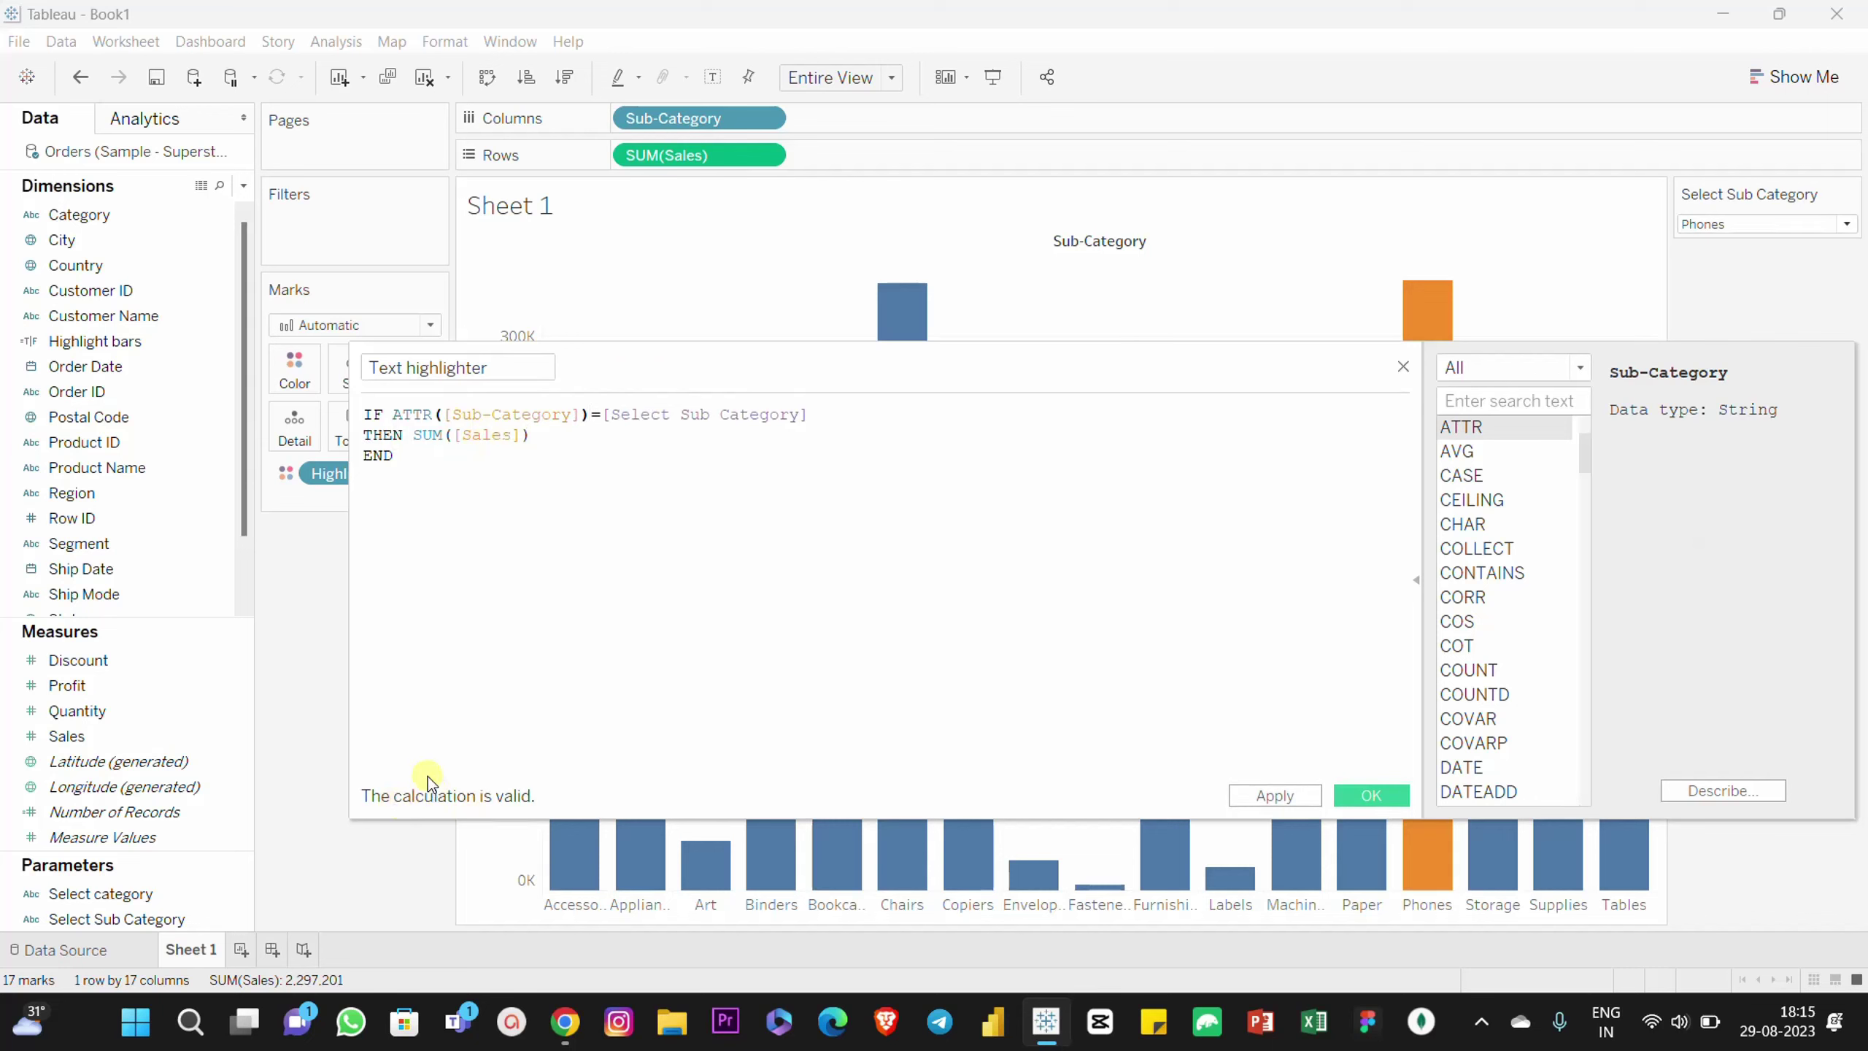
left_click(1291, 796)
left_click(1352, 791)
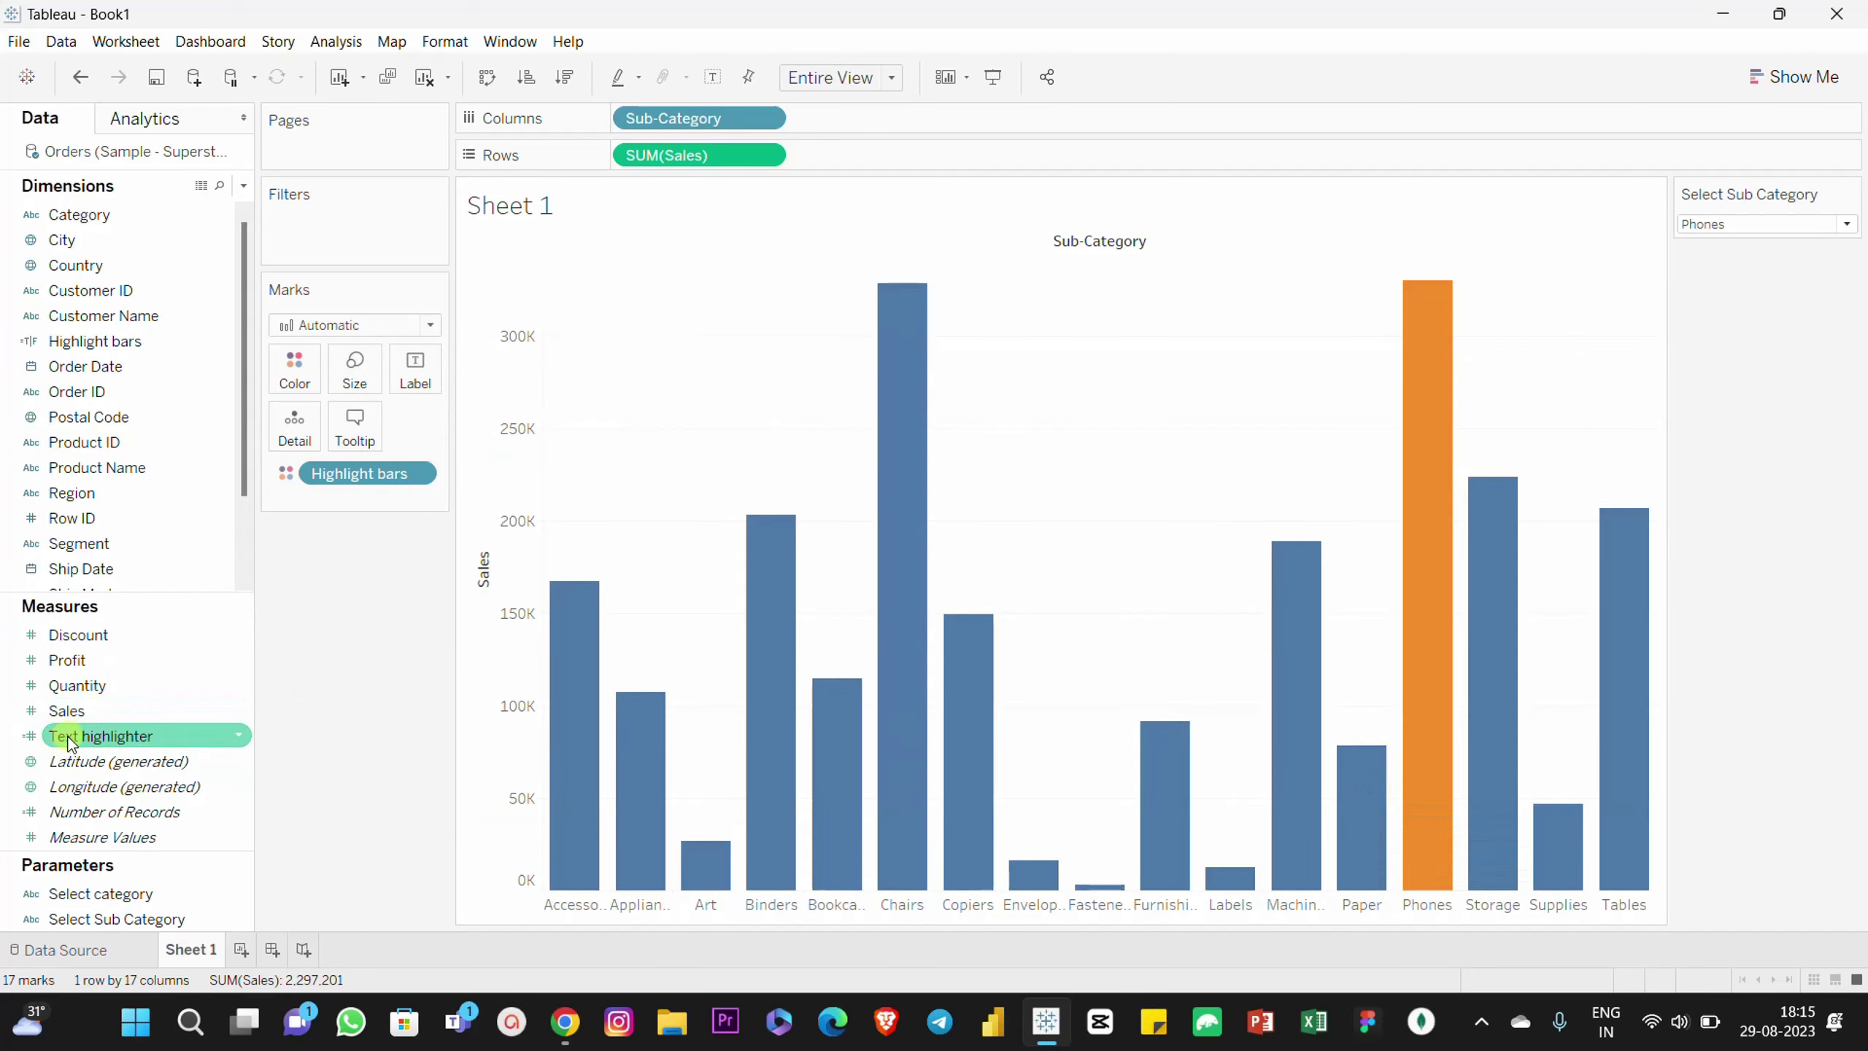
Step: Label the bars with the Text highlighter field and set the Select Sub Category parameter to Storage to test it
left_click_drag(68, 738, 171, 624)
left_click_drag(444, 362, 423, 368)
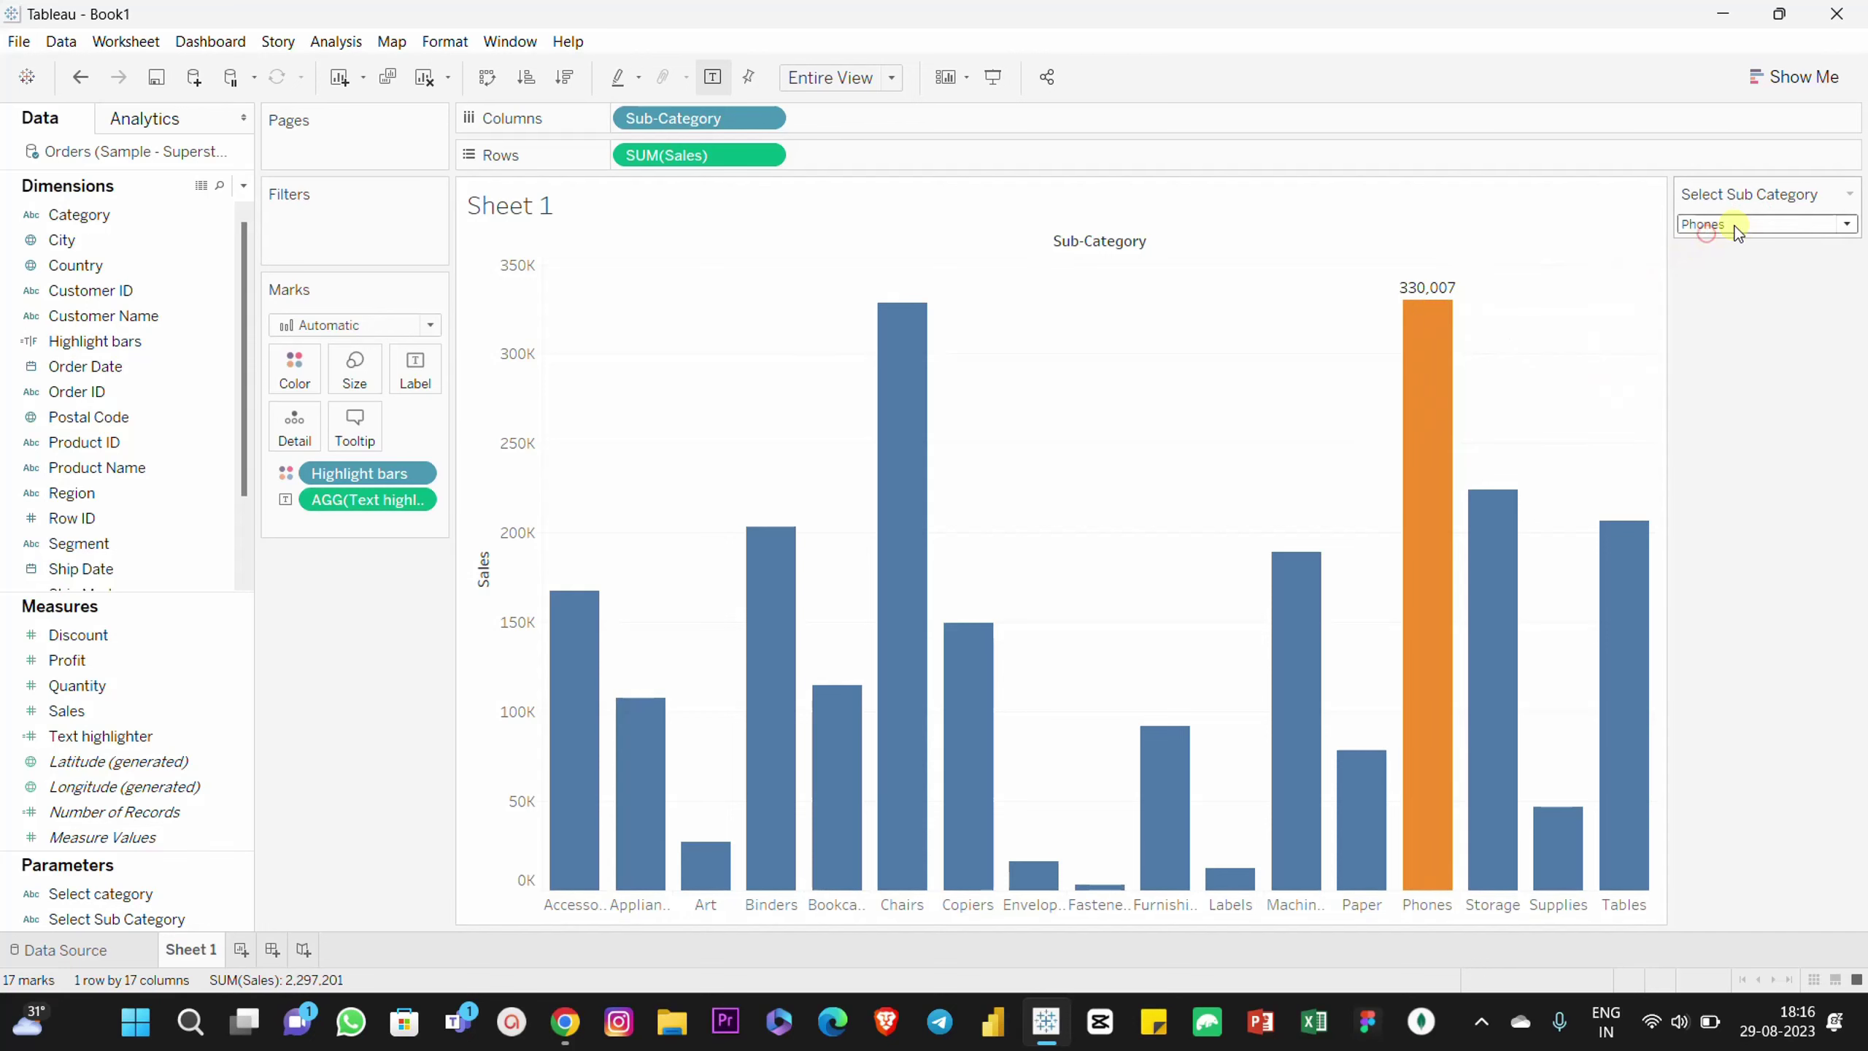
left_click(1708, 231)
left_click(1734, 529)
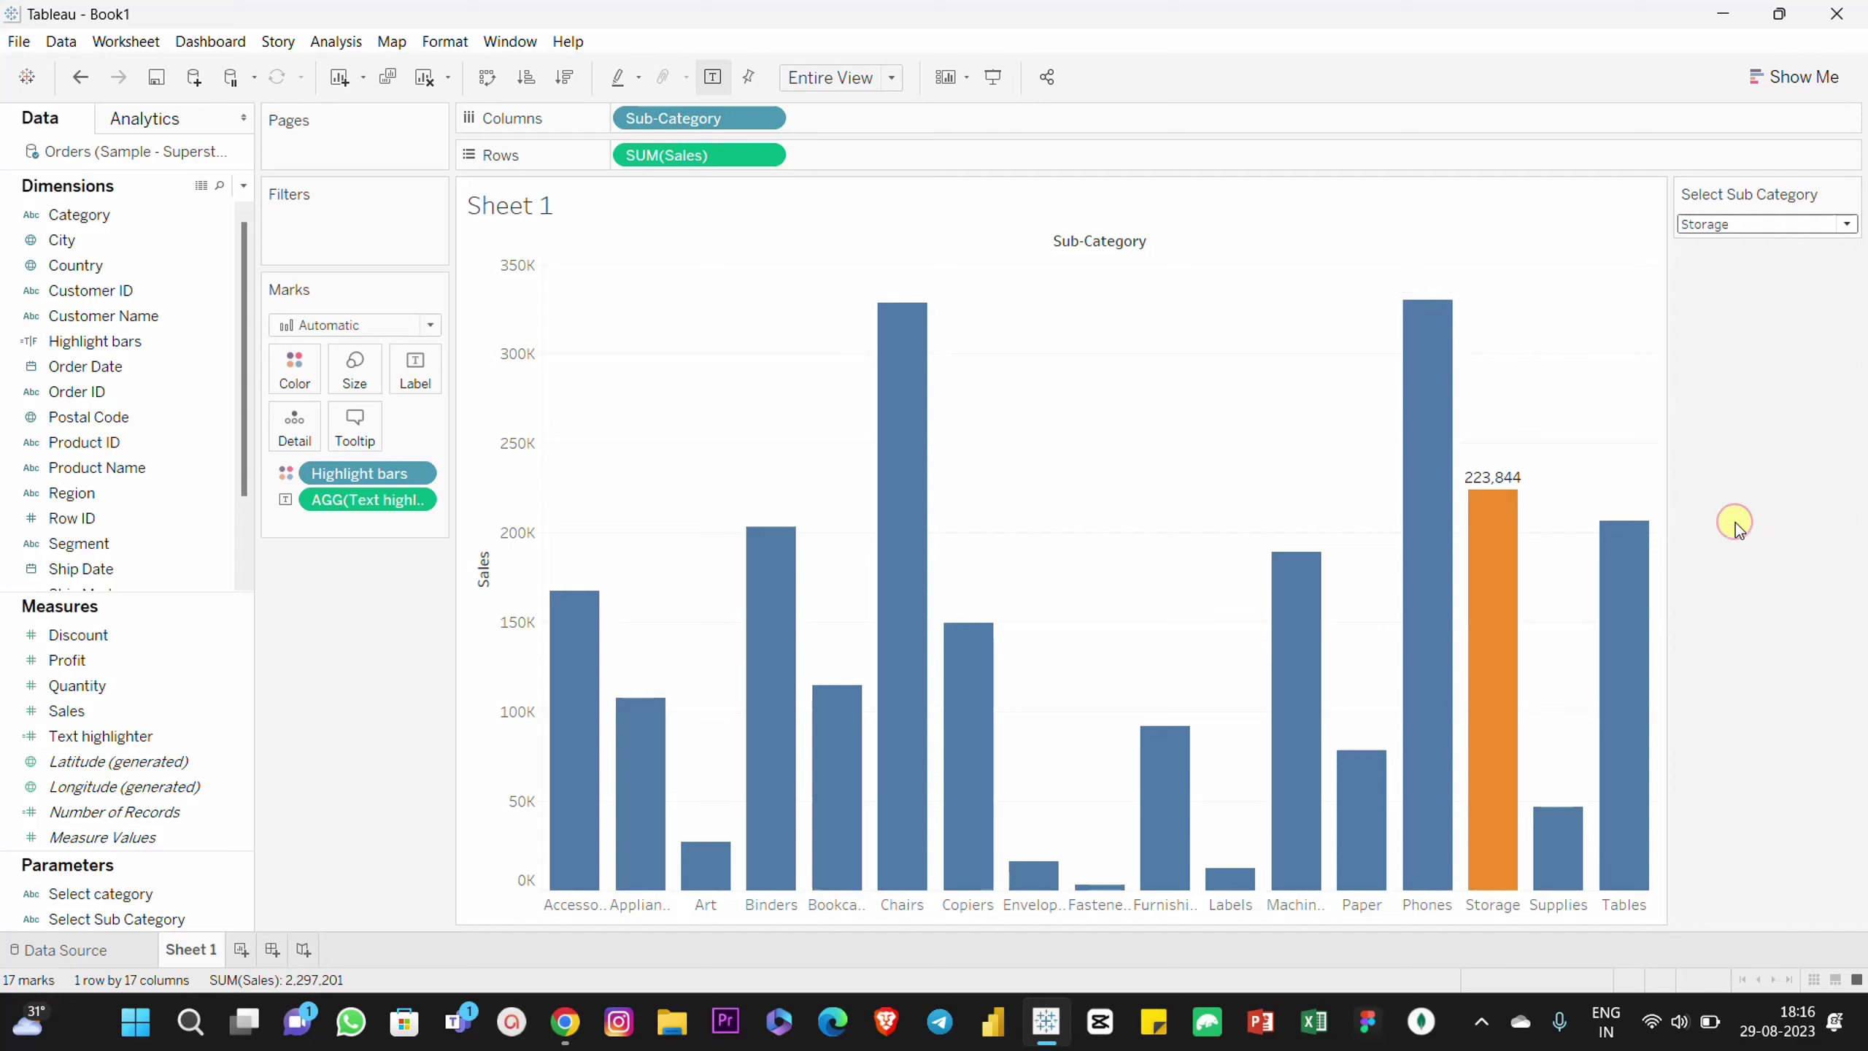
Step: Test the bar and label highlight with Appliances, and leave the Select Sub Category parameter on Accessories
left_click(1757, 225)
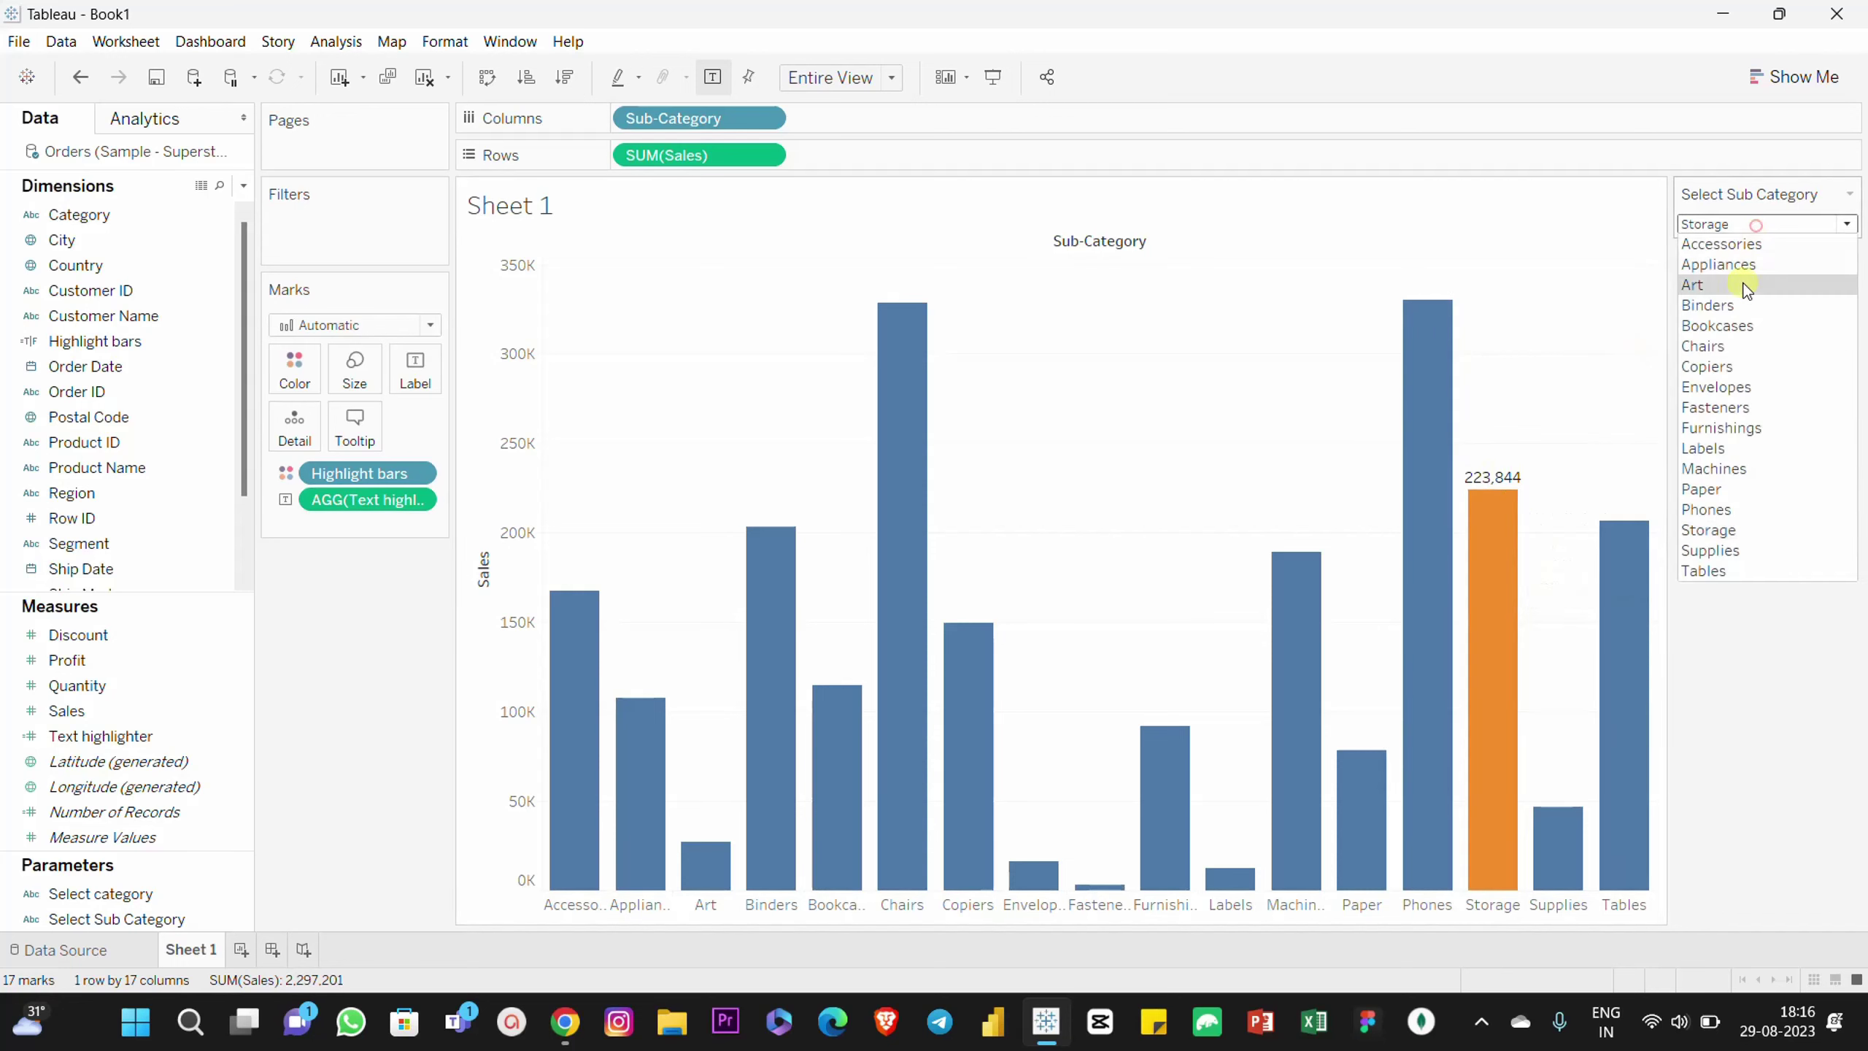
left_click(1724, 265)
left_click(1728, 224)
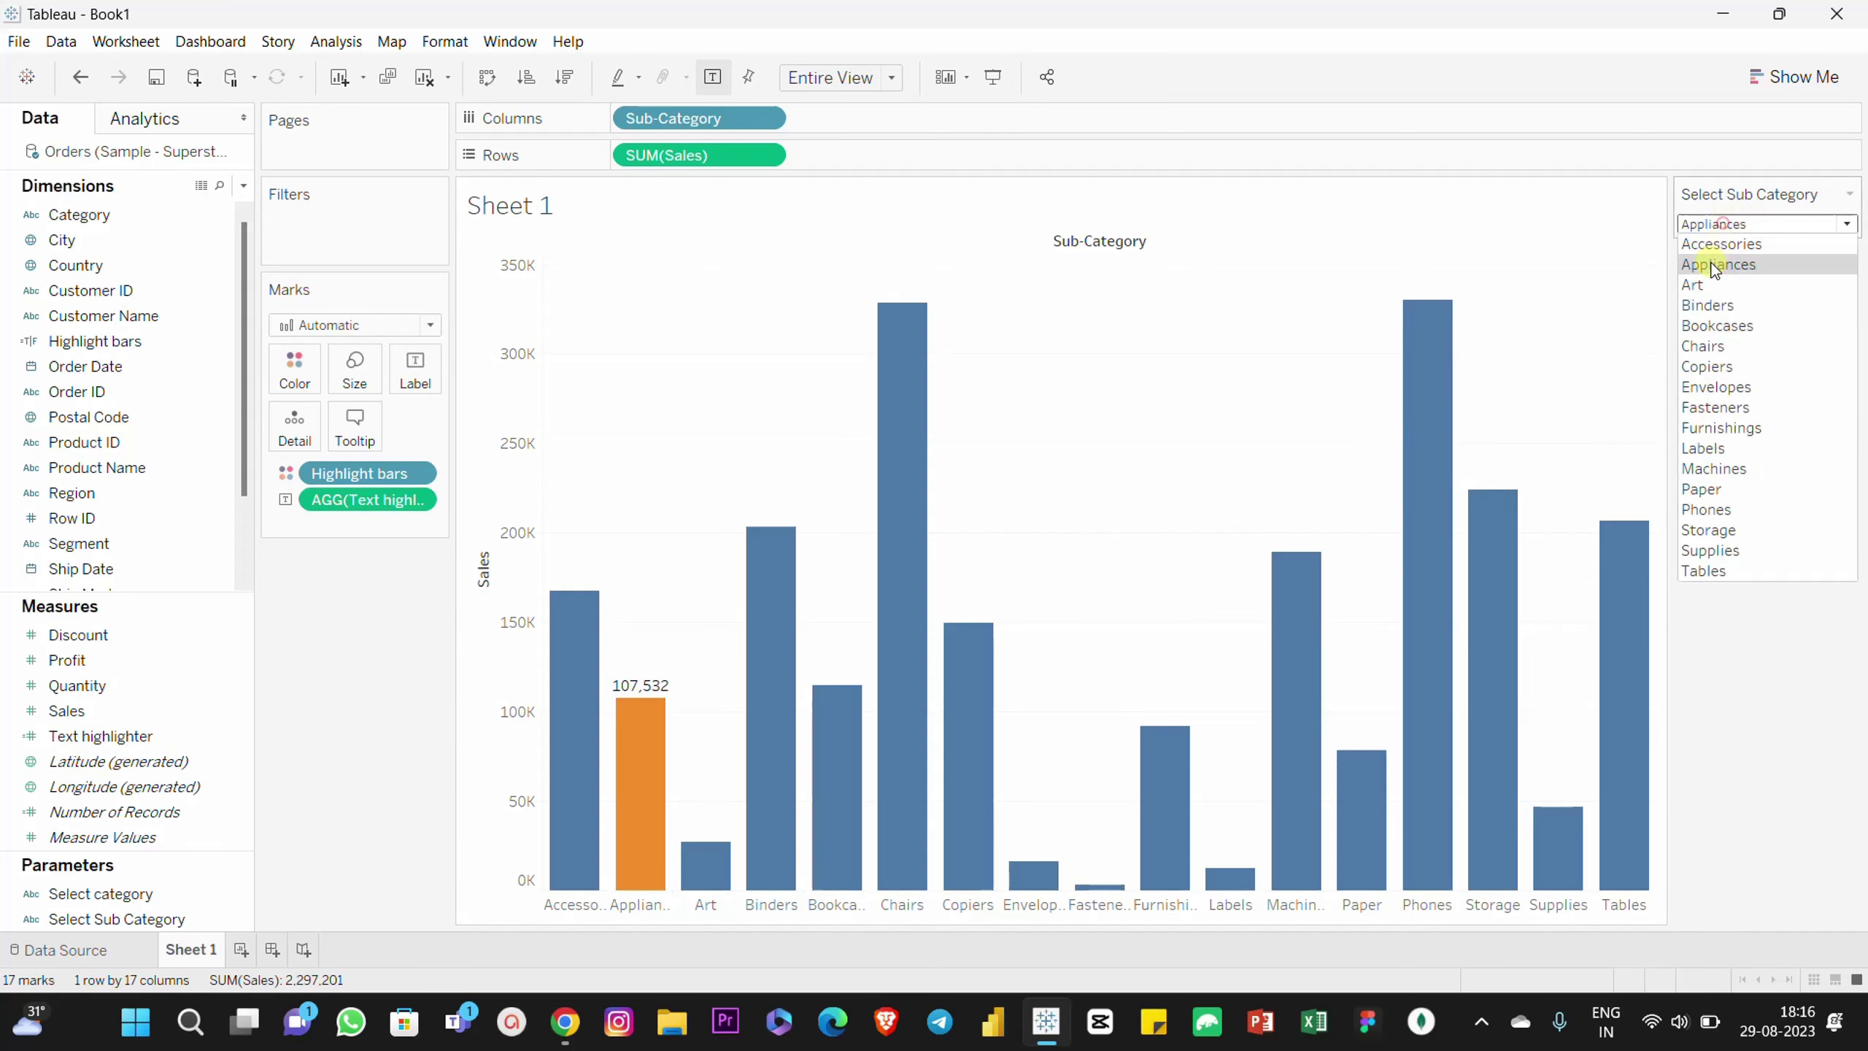
left_click(1713, 267)
mouse_move(647, 695)
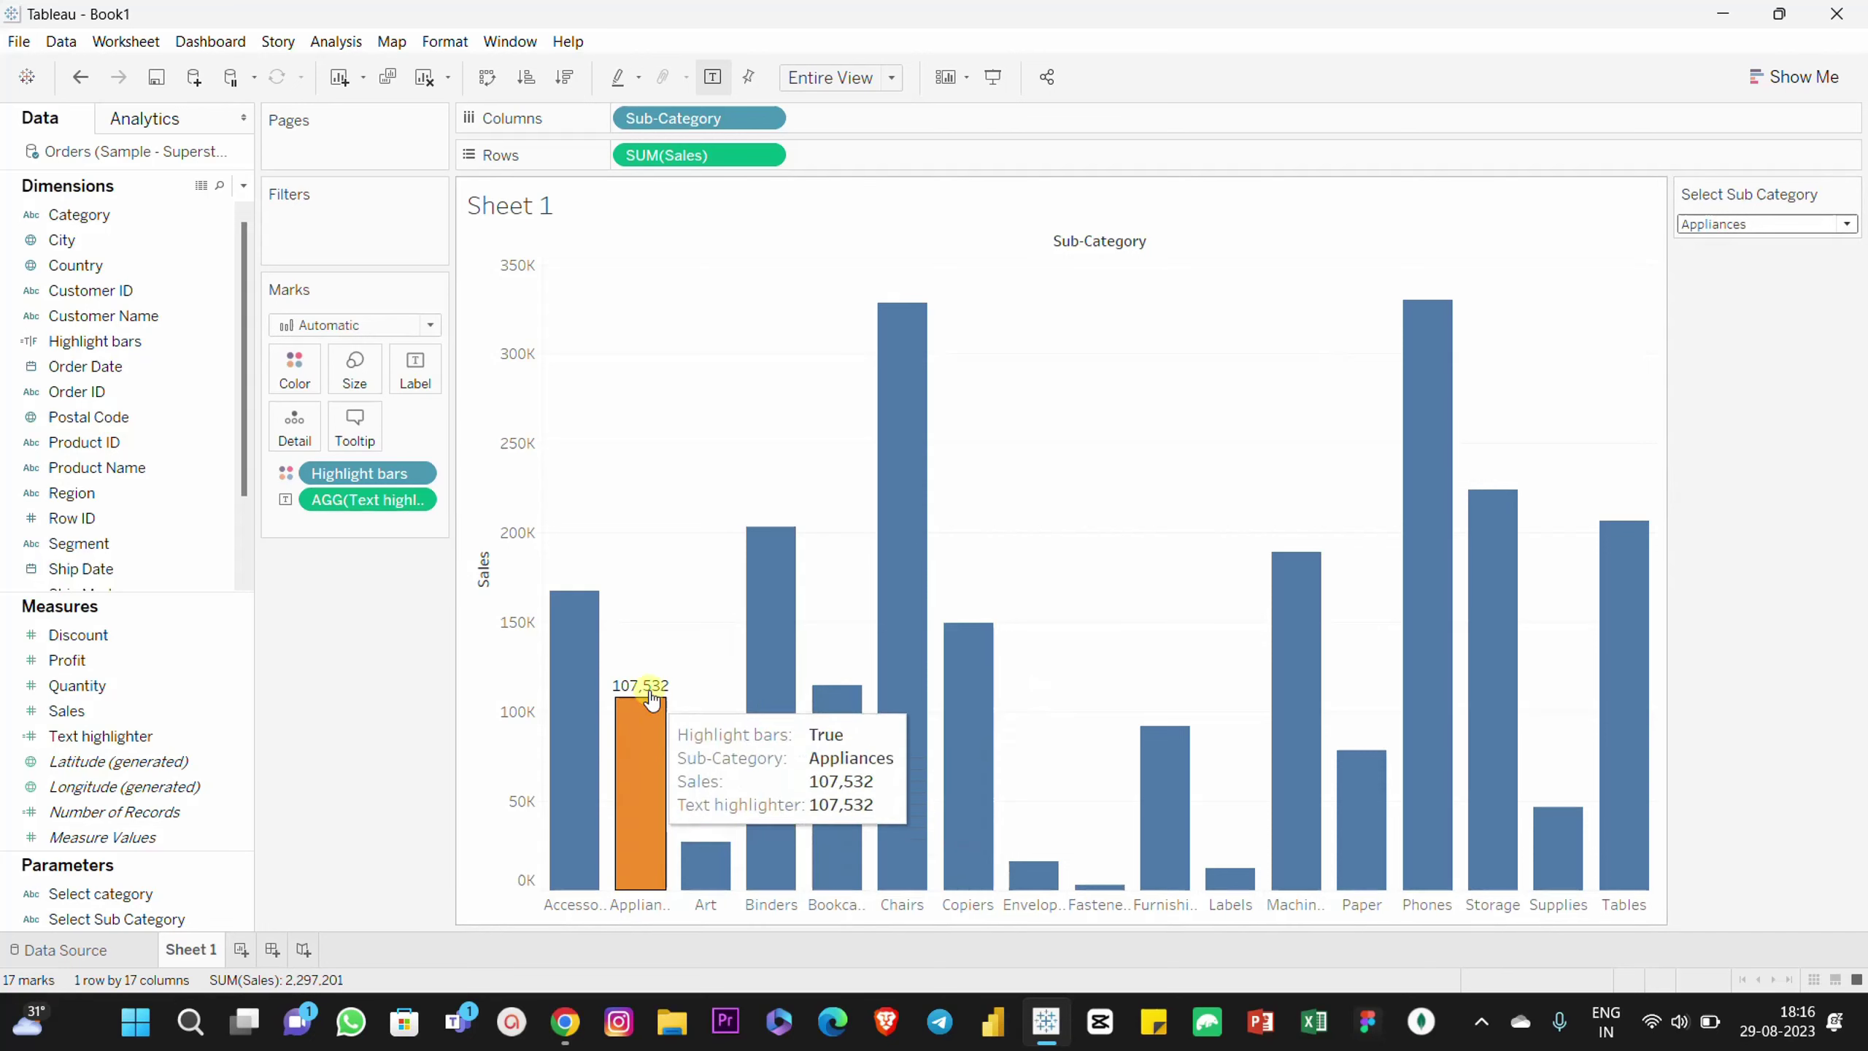
left_click(1721, 225)
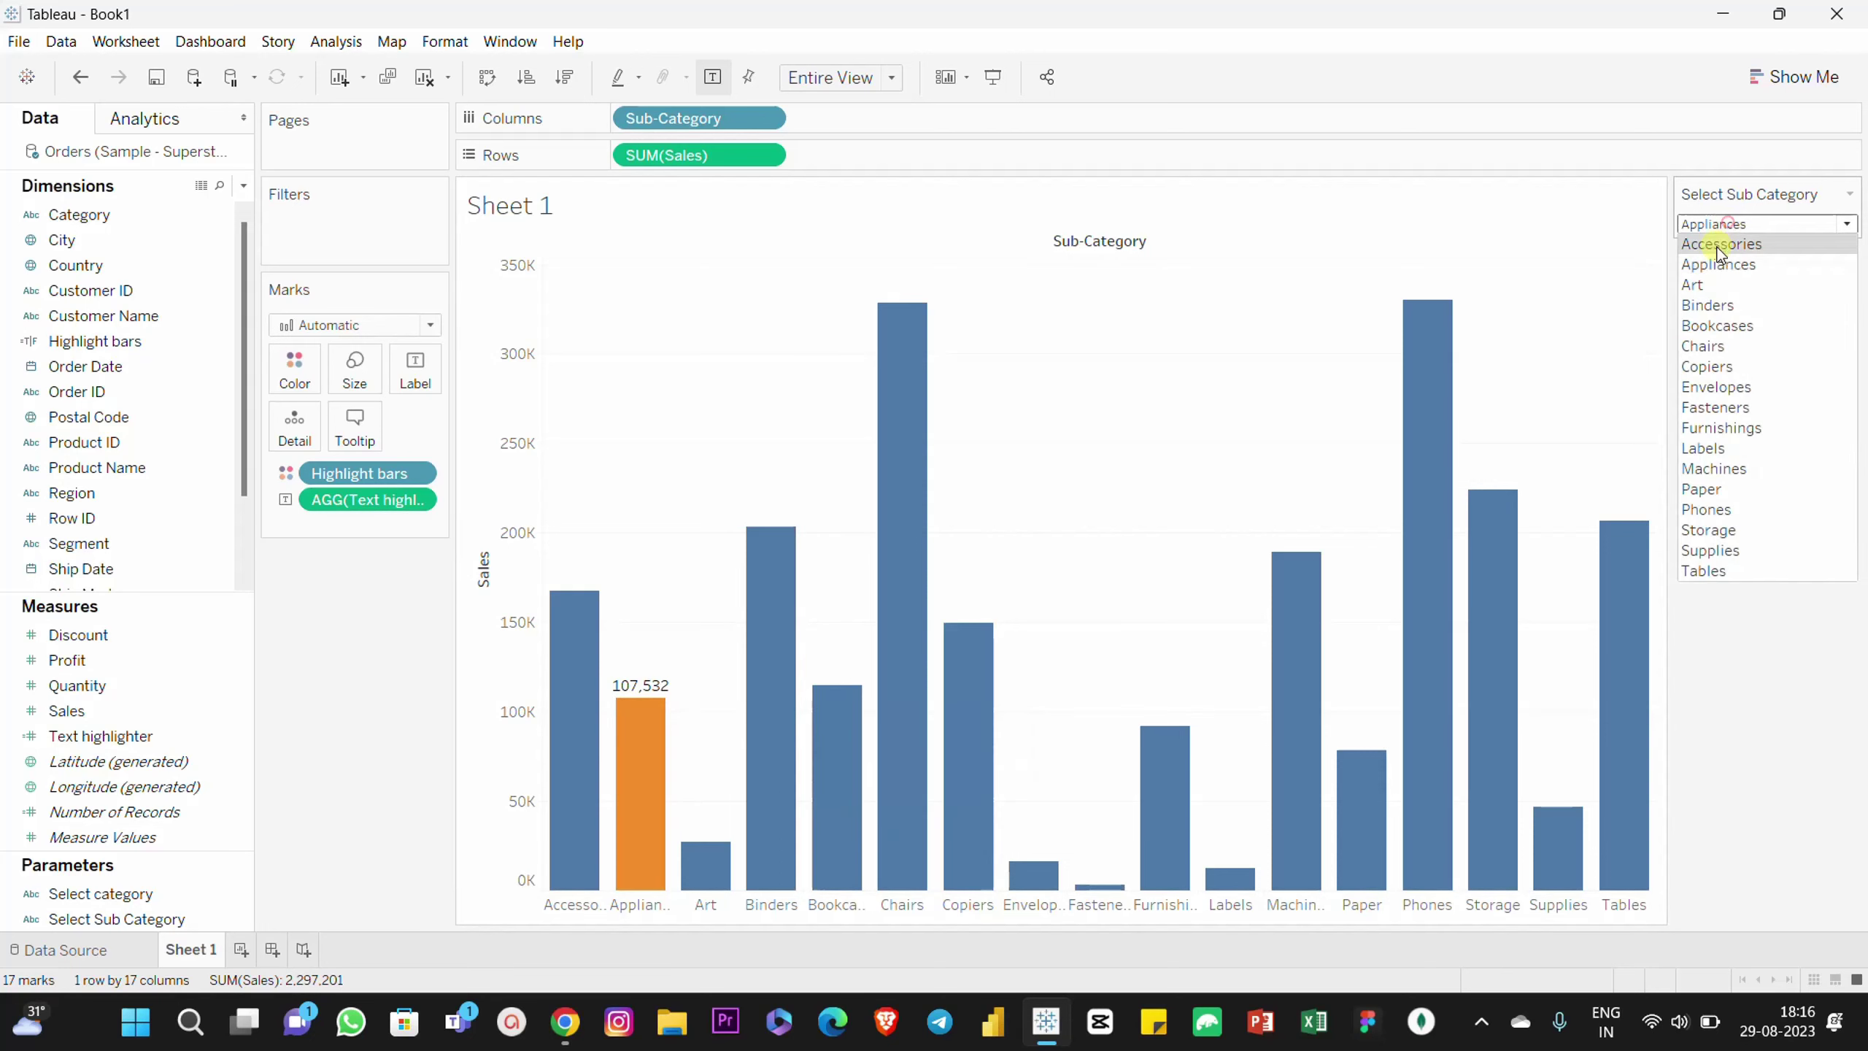
left_click(1716, 246)
left_click(1148, 476)
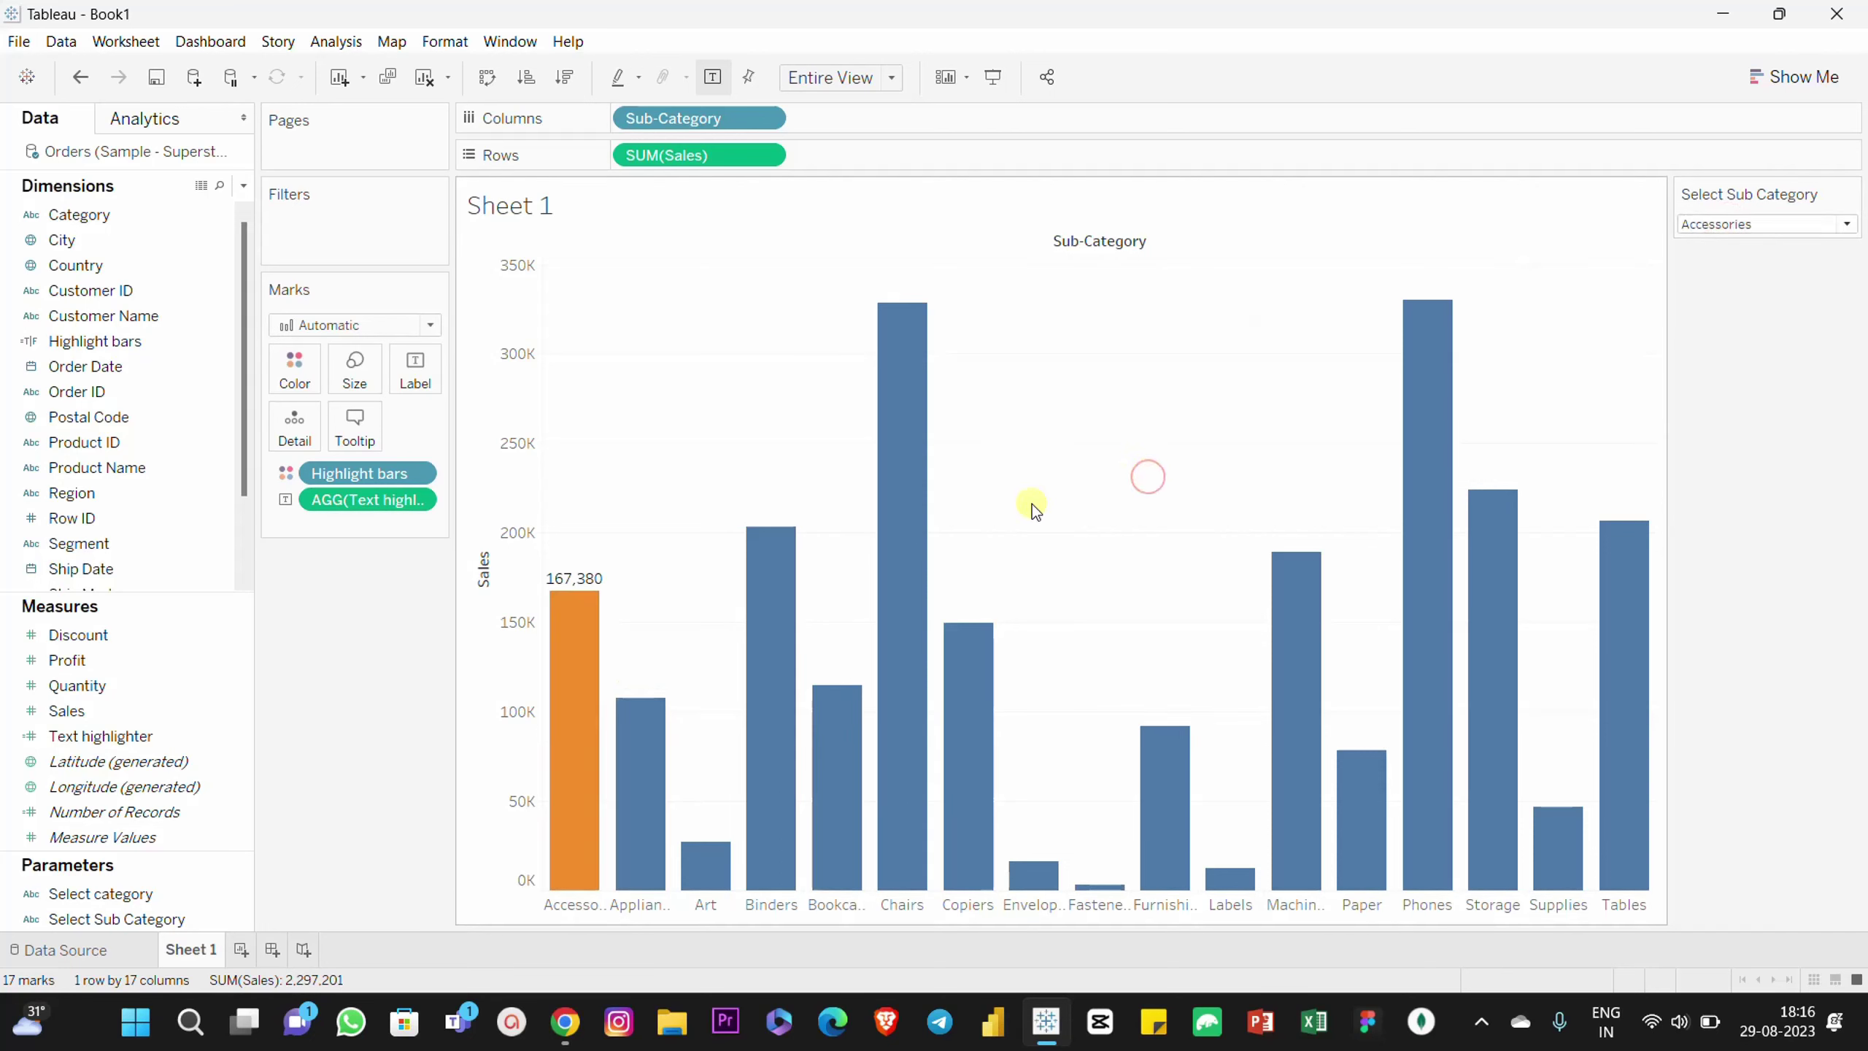
left_click(1145, 405)
mouse_move(555, 583)
Step: Start a new Change Parameter action for the worksheet
left_click(117, 41)
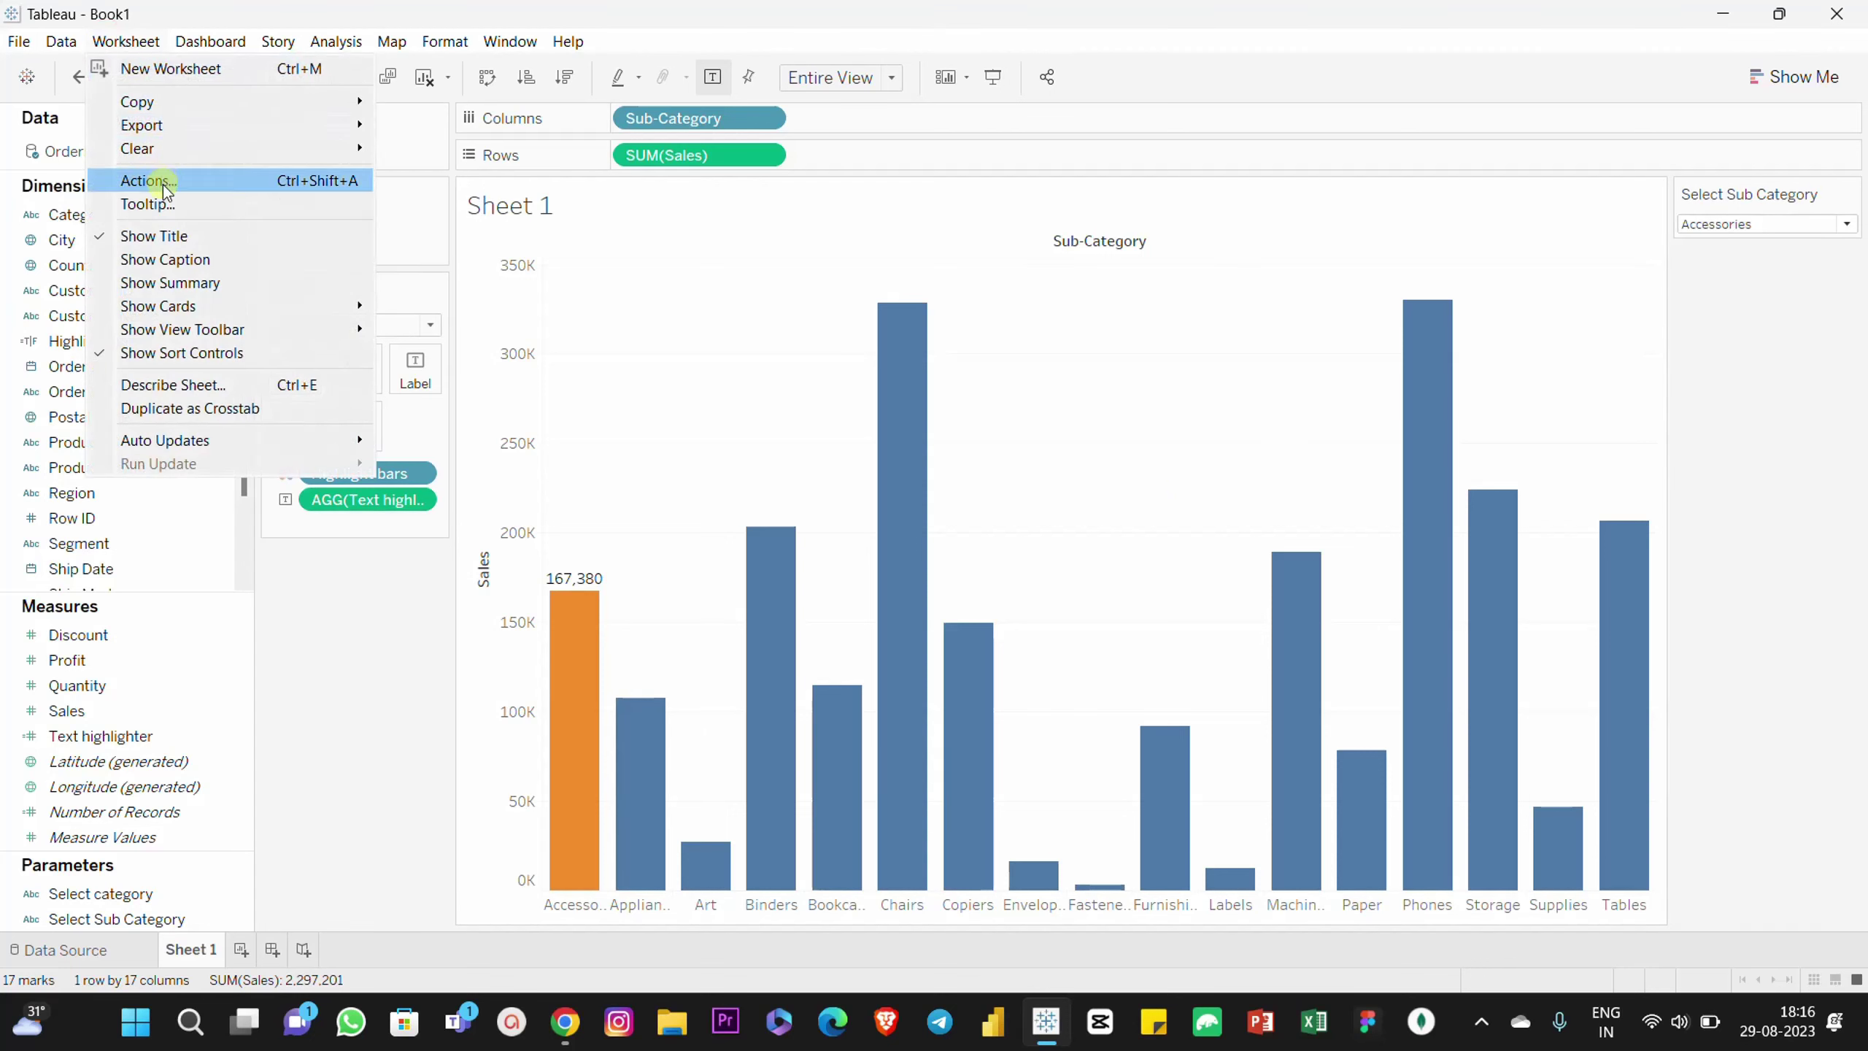
left_click(151, 180)
left_click(934, 424)
left_click(1194, 610)
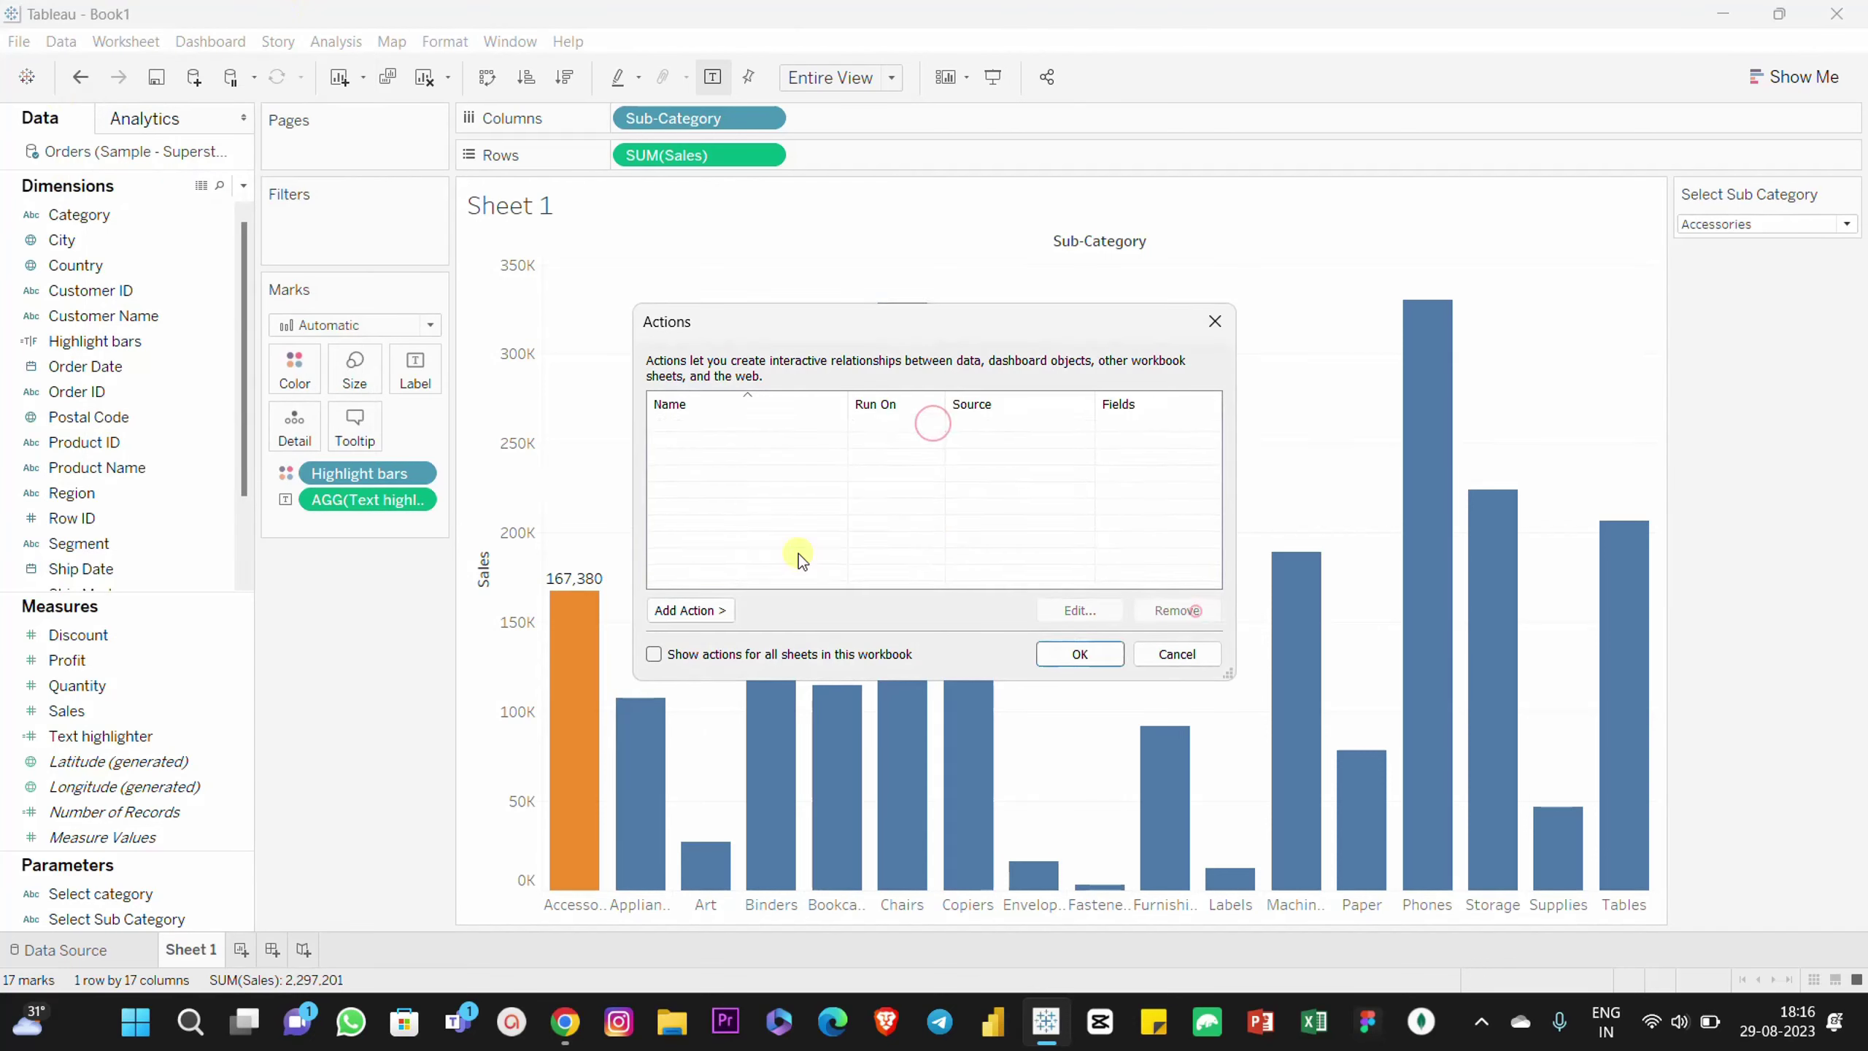
left_click(707, 611)
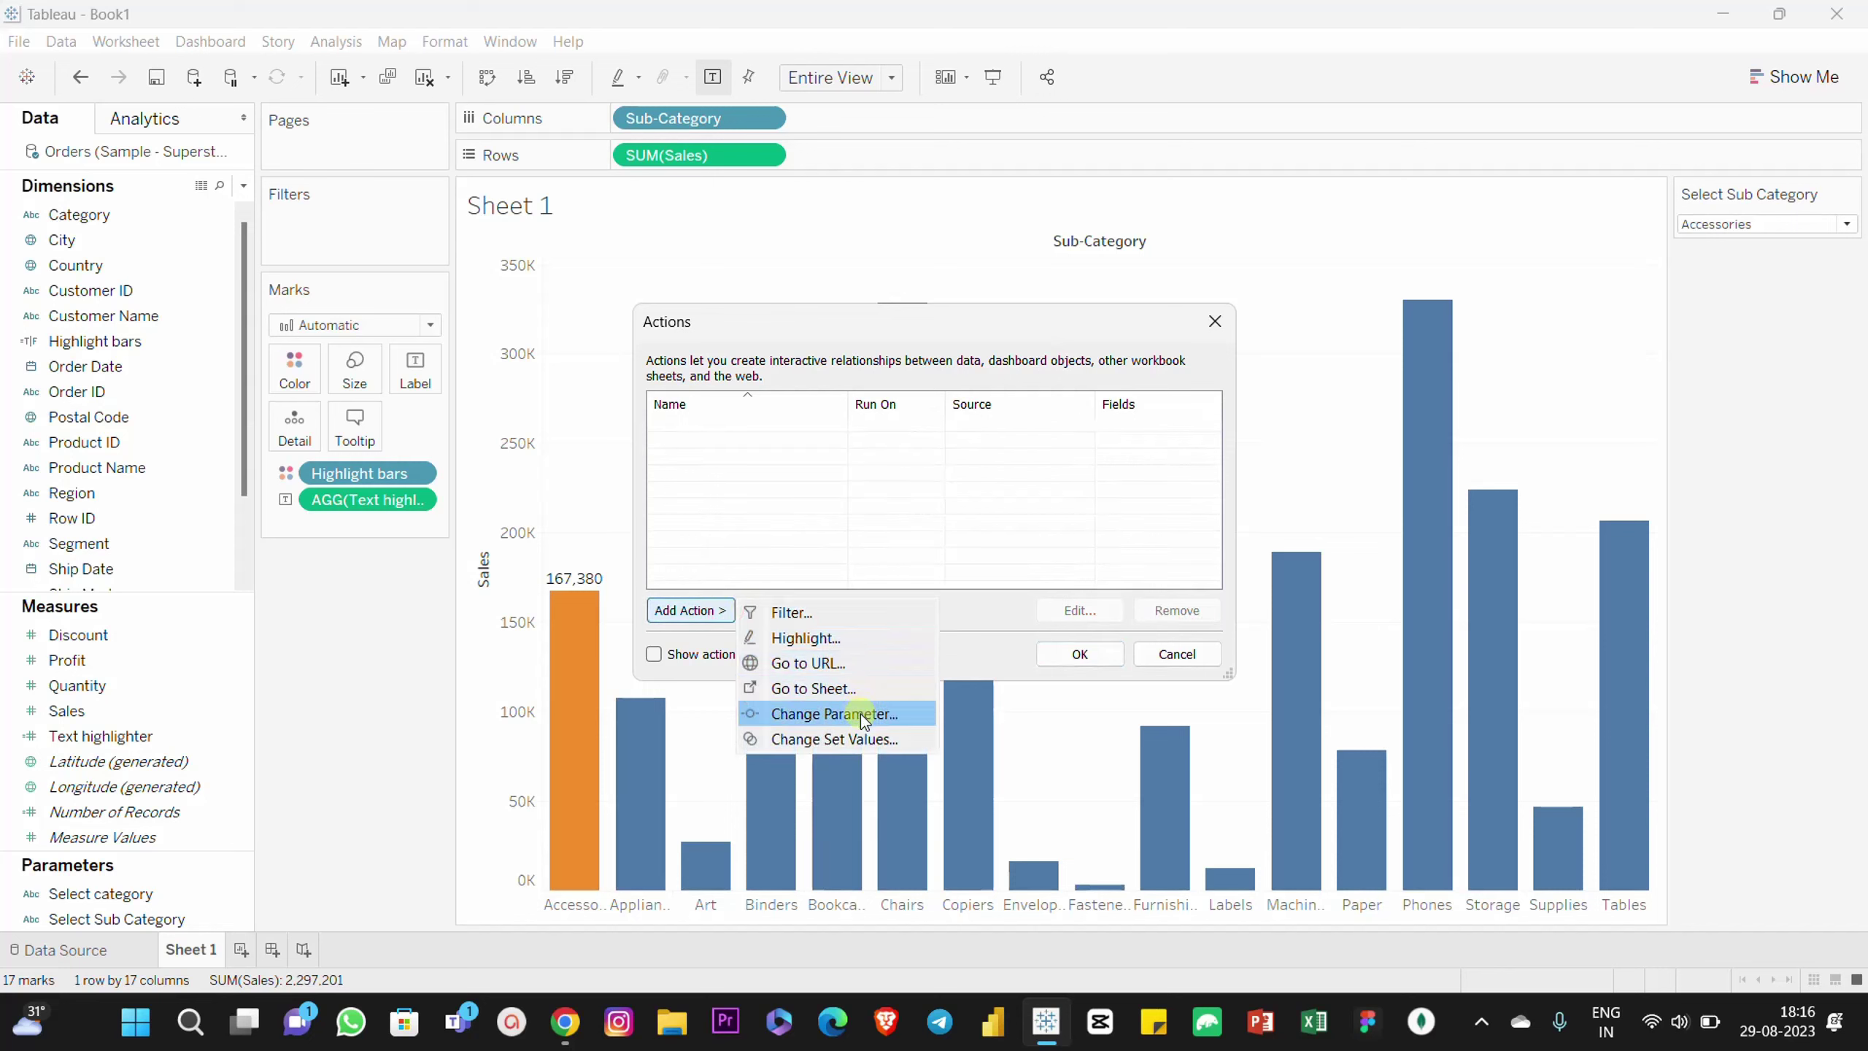
left_click(861, 714)
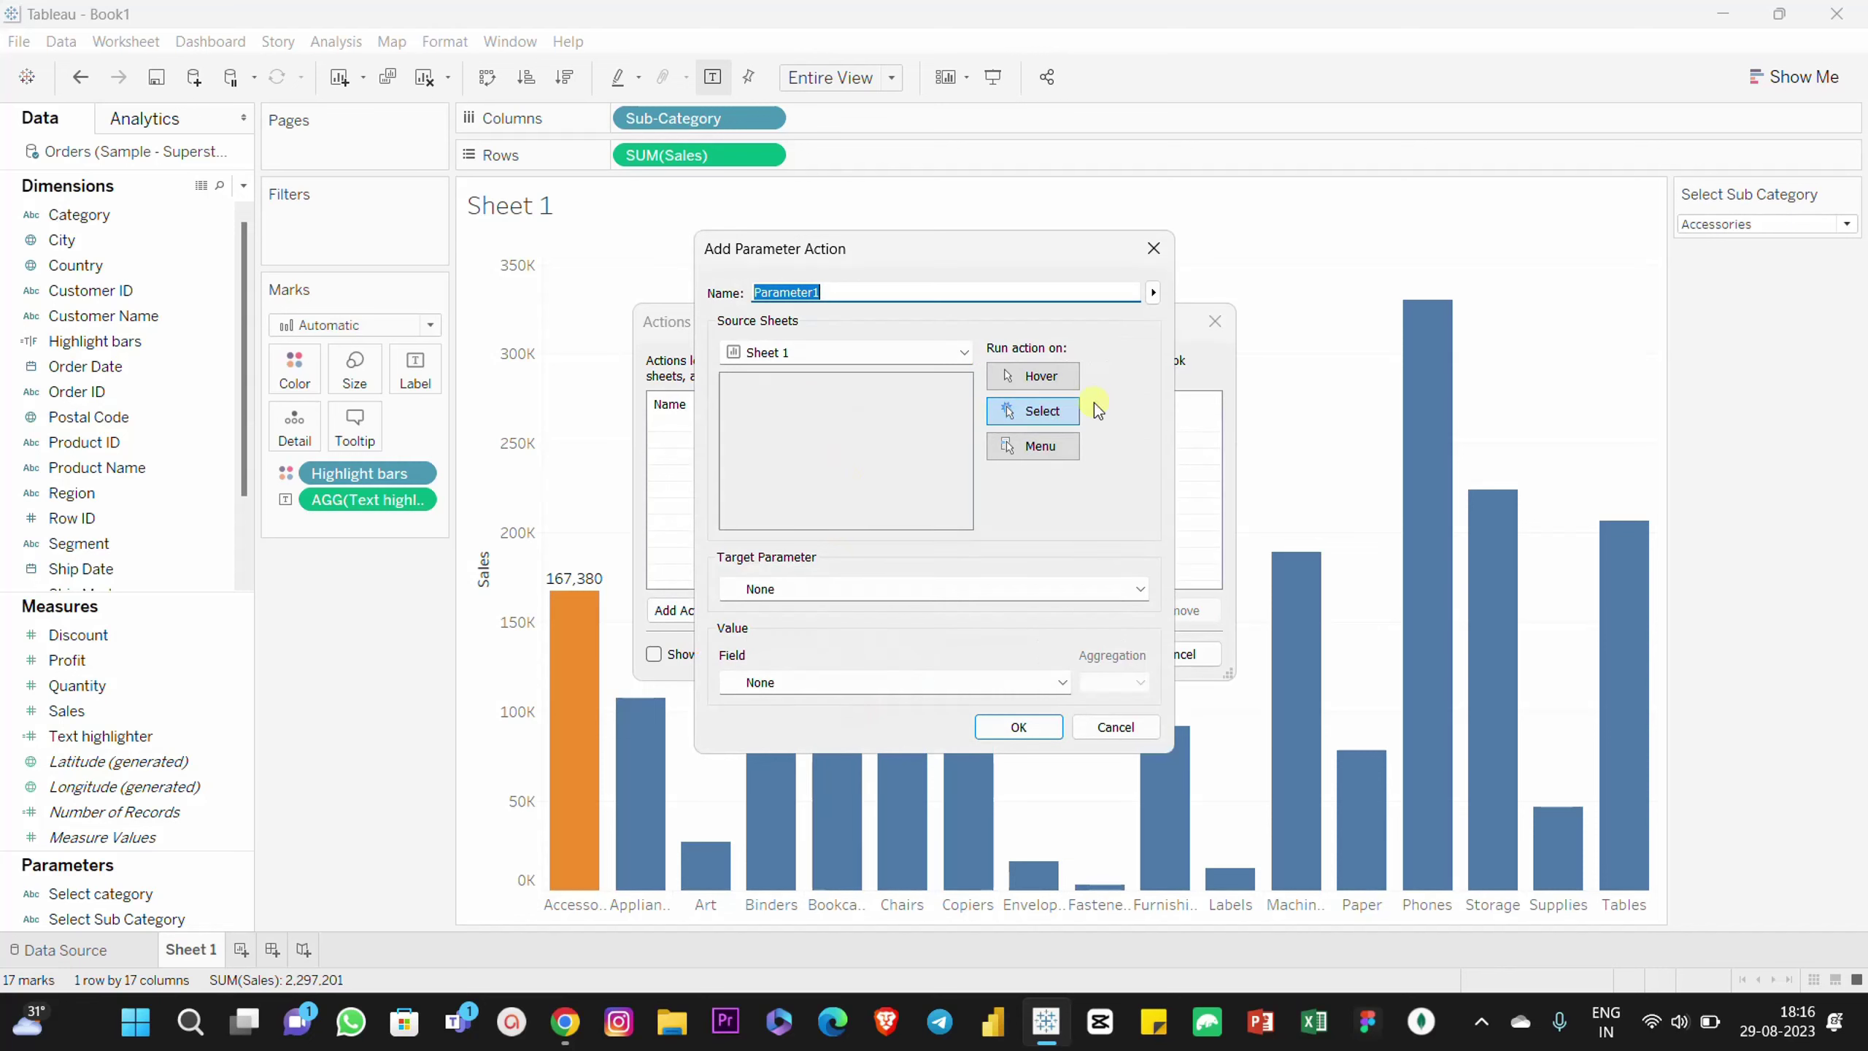
Step: Name the parameter action Hover Parameter and set it to run on Hover
left_click(1034, 378)
left_click(1065, 448)
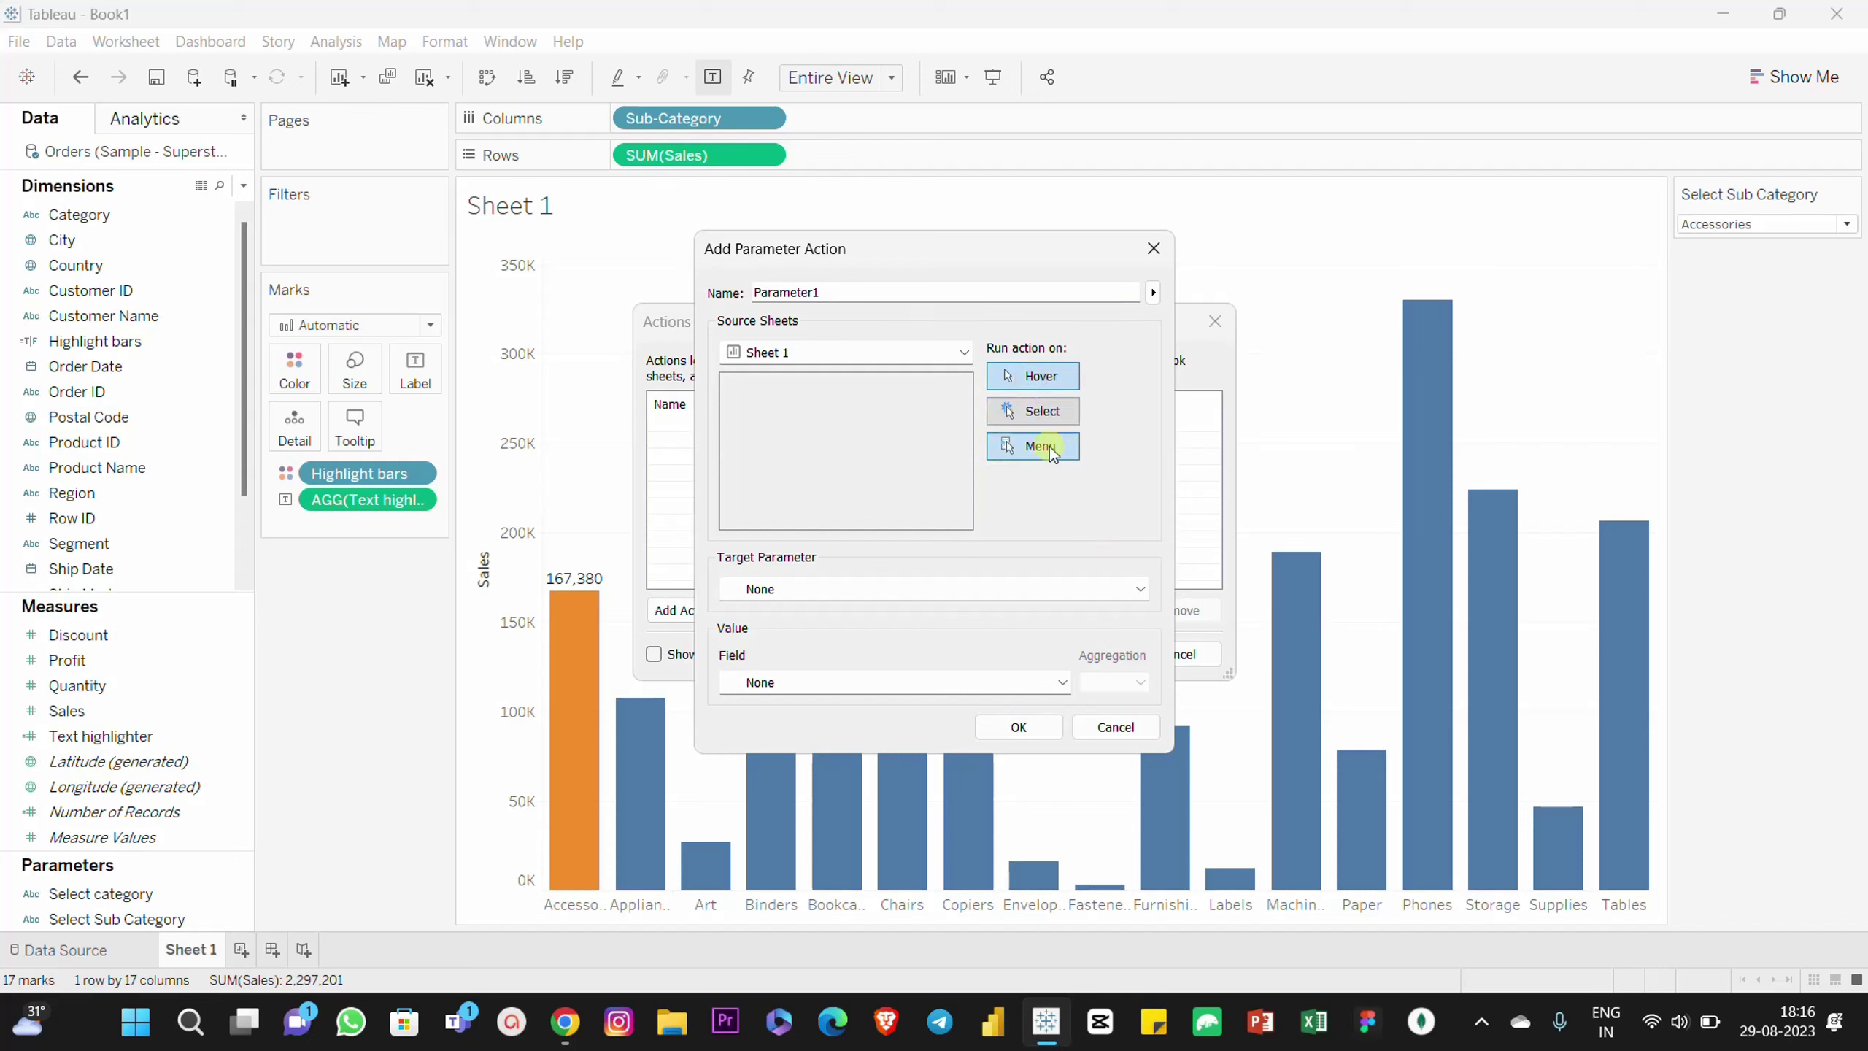
double_click(848, 296)
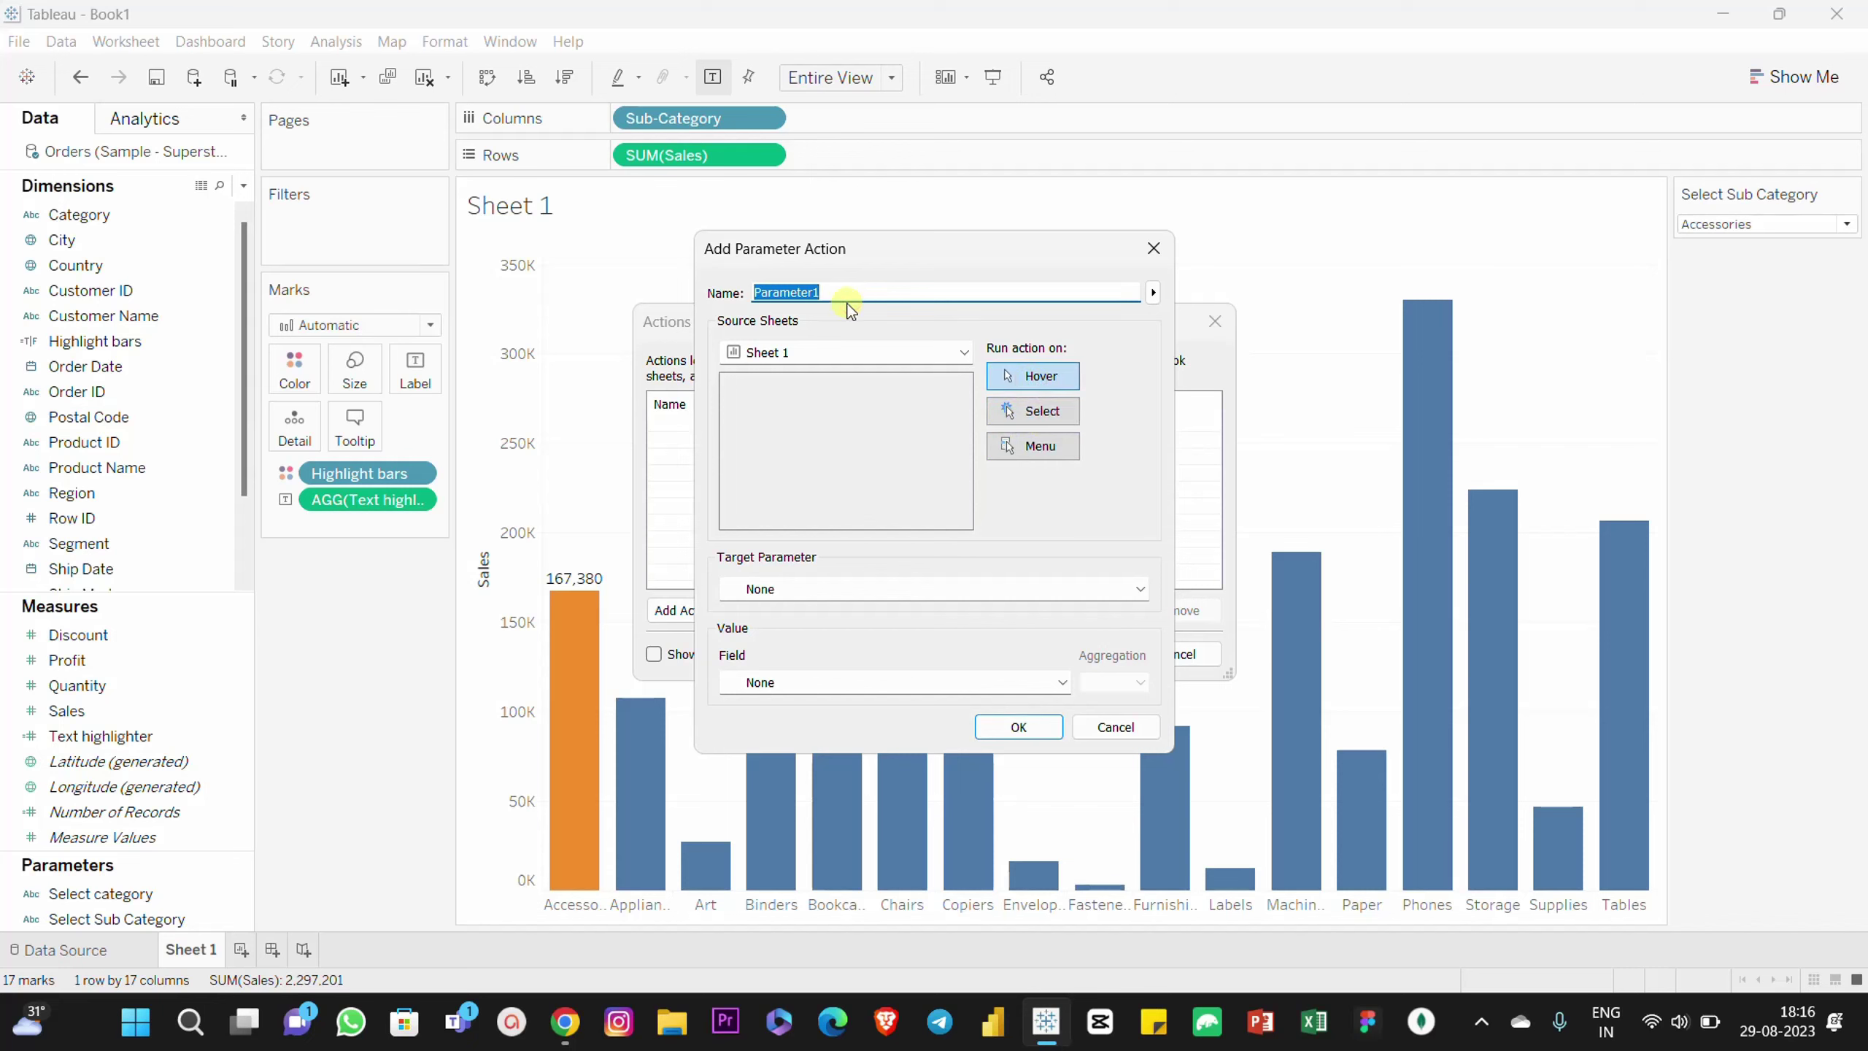
type("Hover Parameter")
left_click(1045, 382)
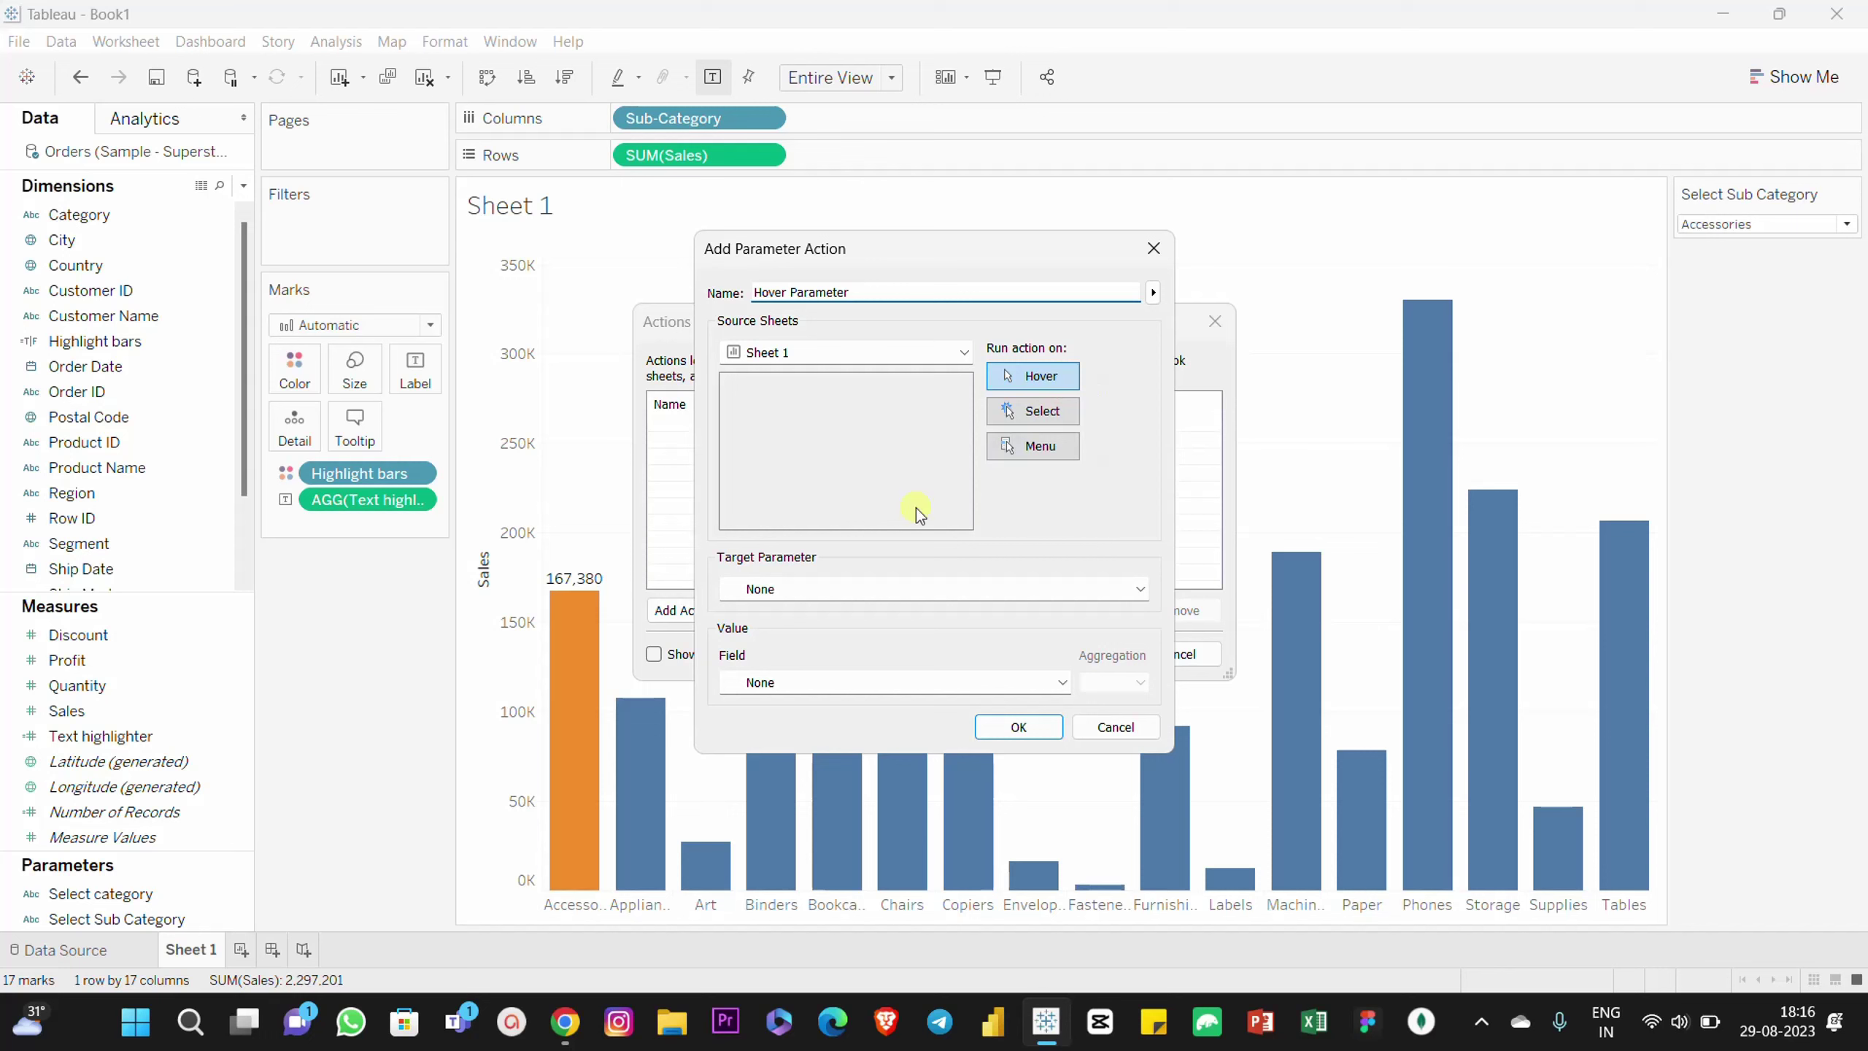
Step: Target the Select Sub Category parameter with the Sub-Category field as the value, and save the hover action
left_click(805, 589)
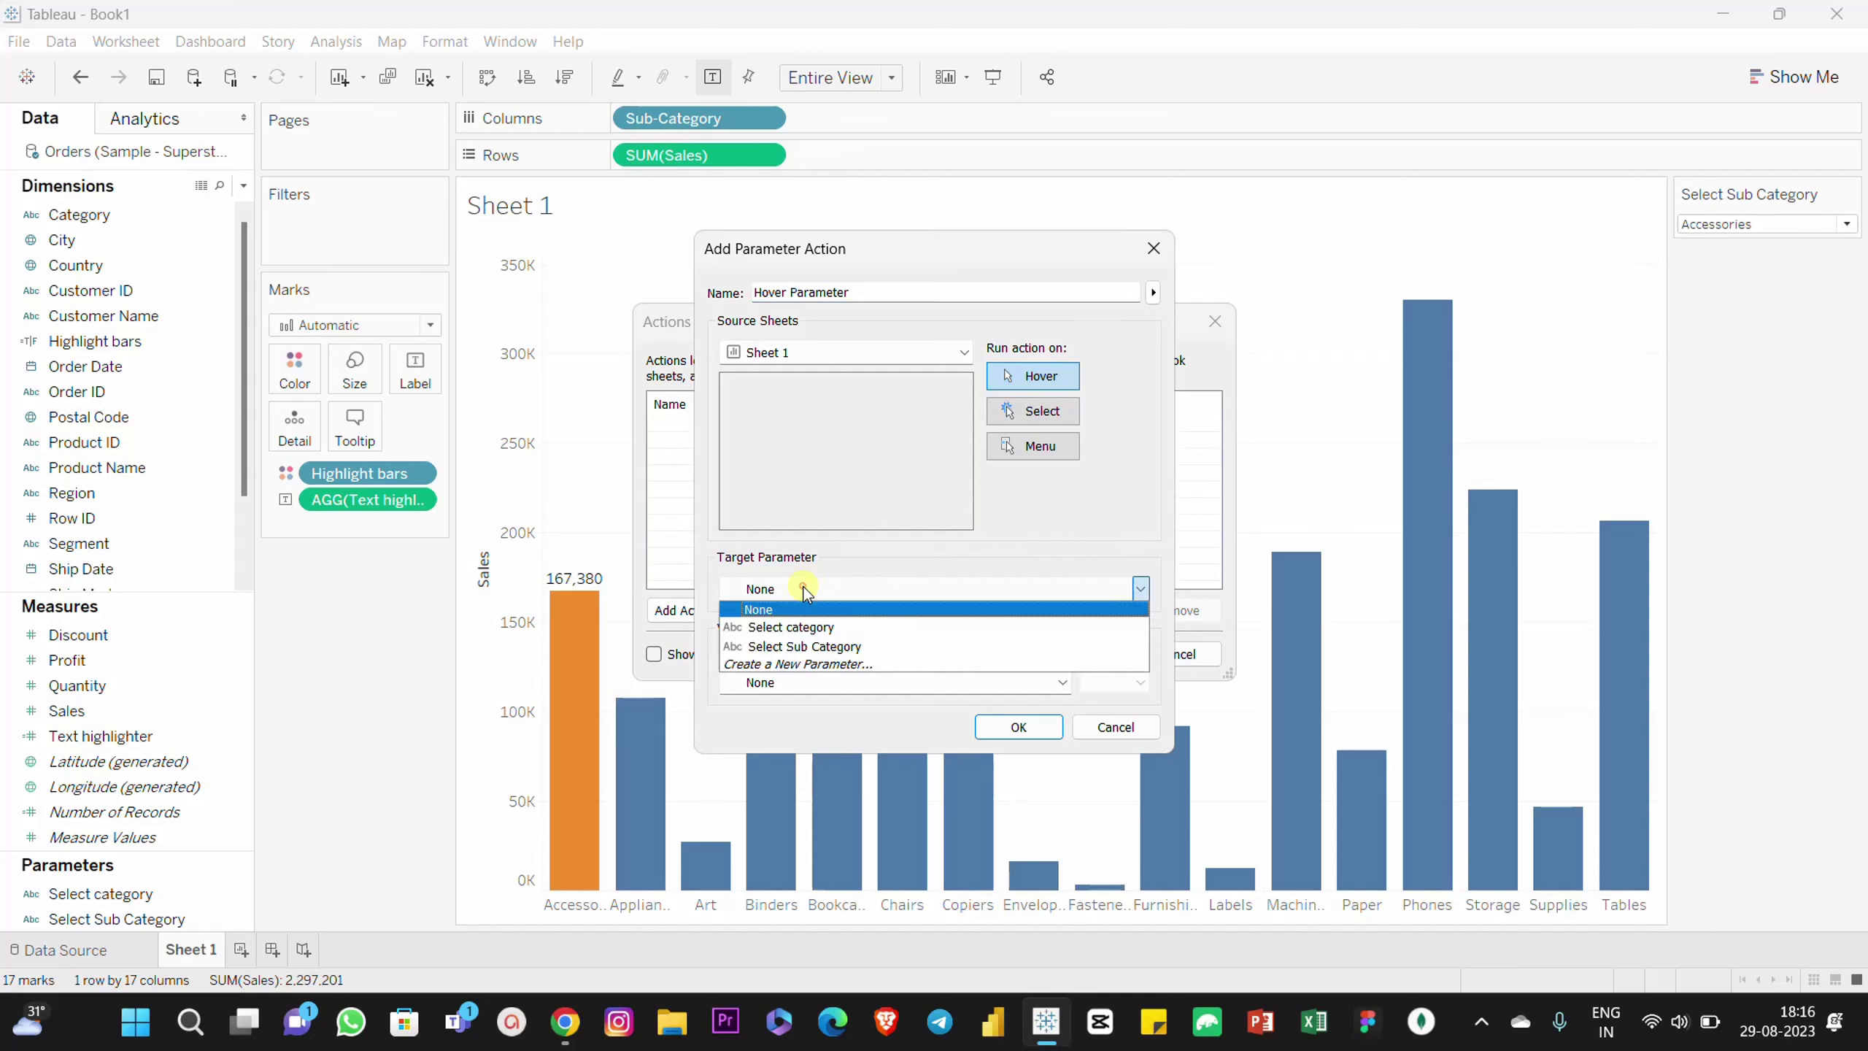
left_click(810, 646)
left_click(795, 686)
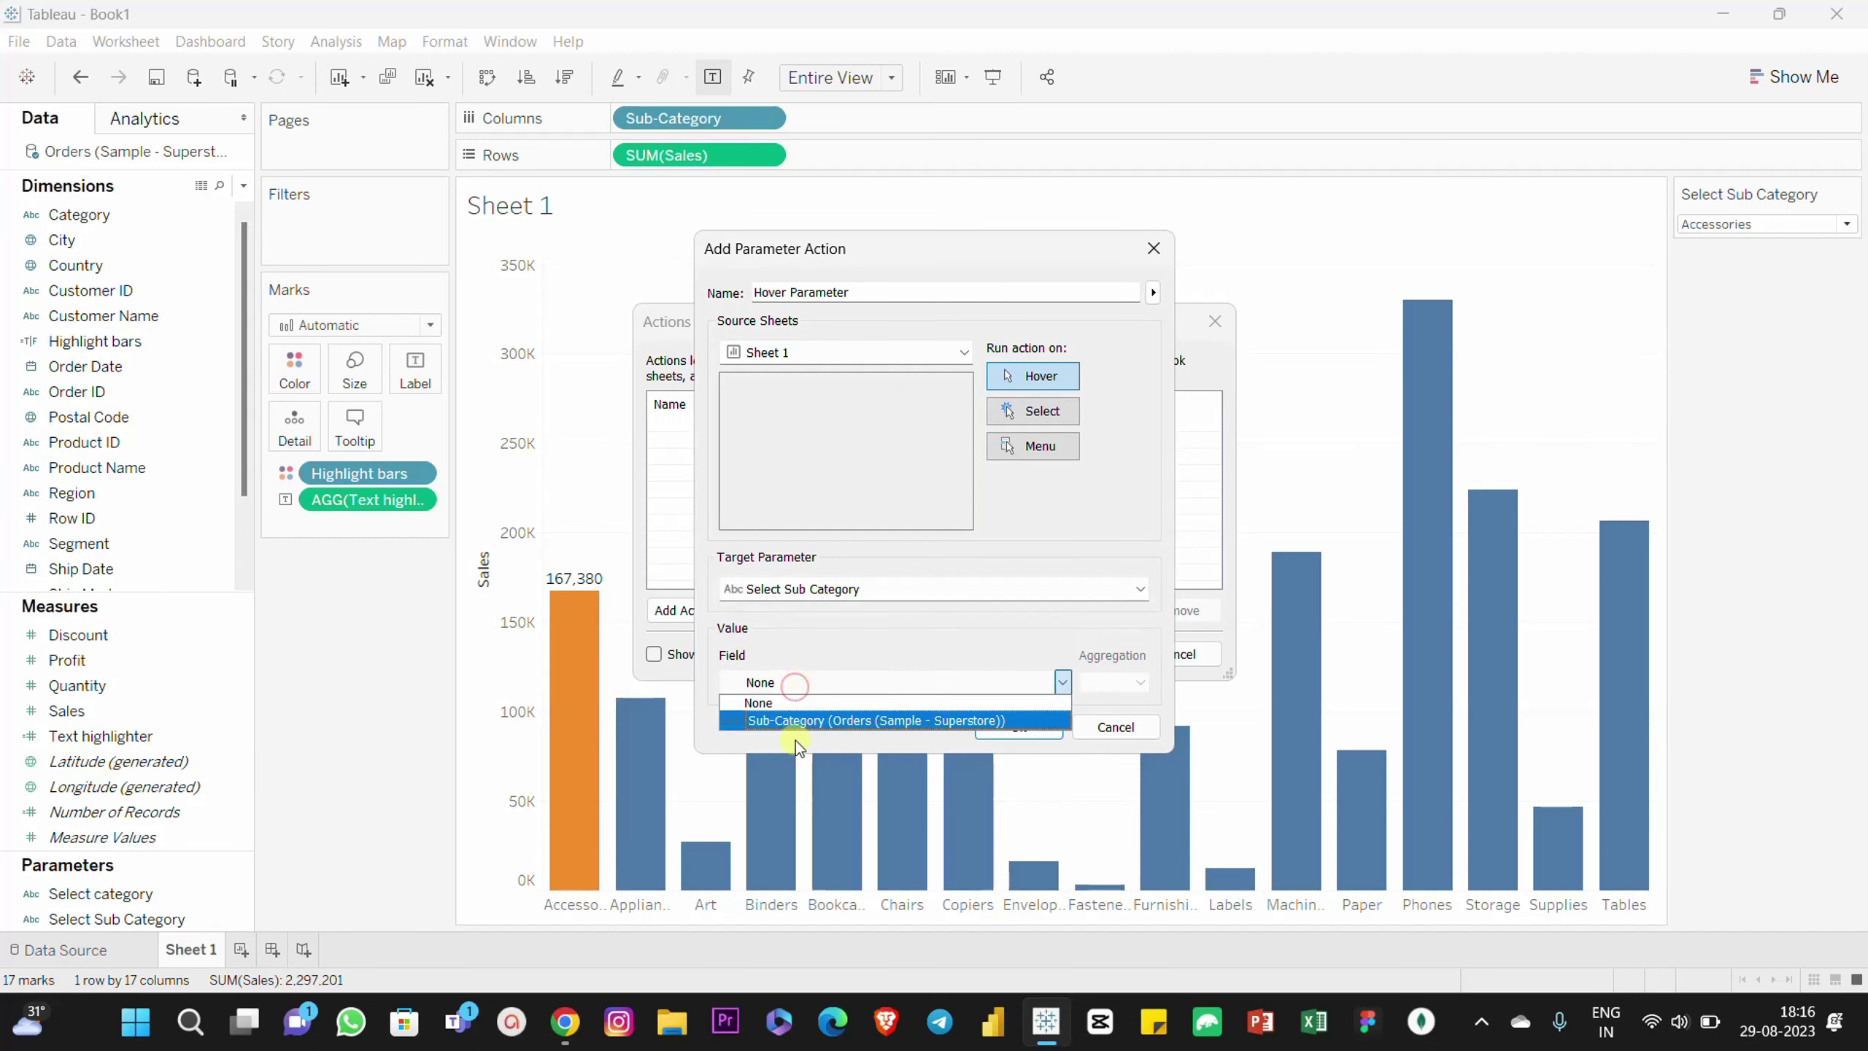
left_click(791, 722)
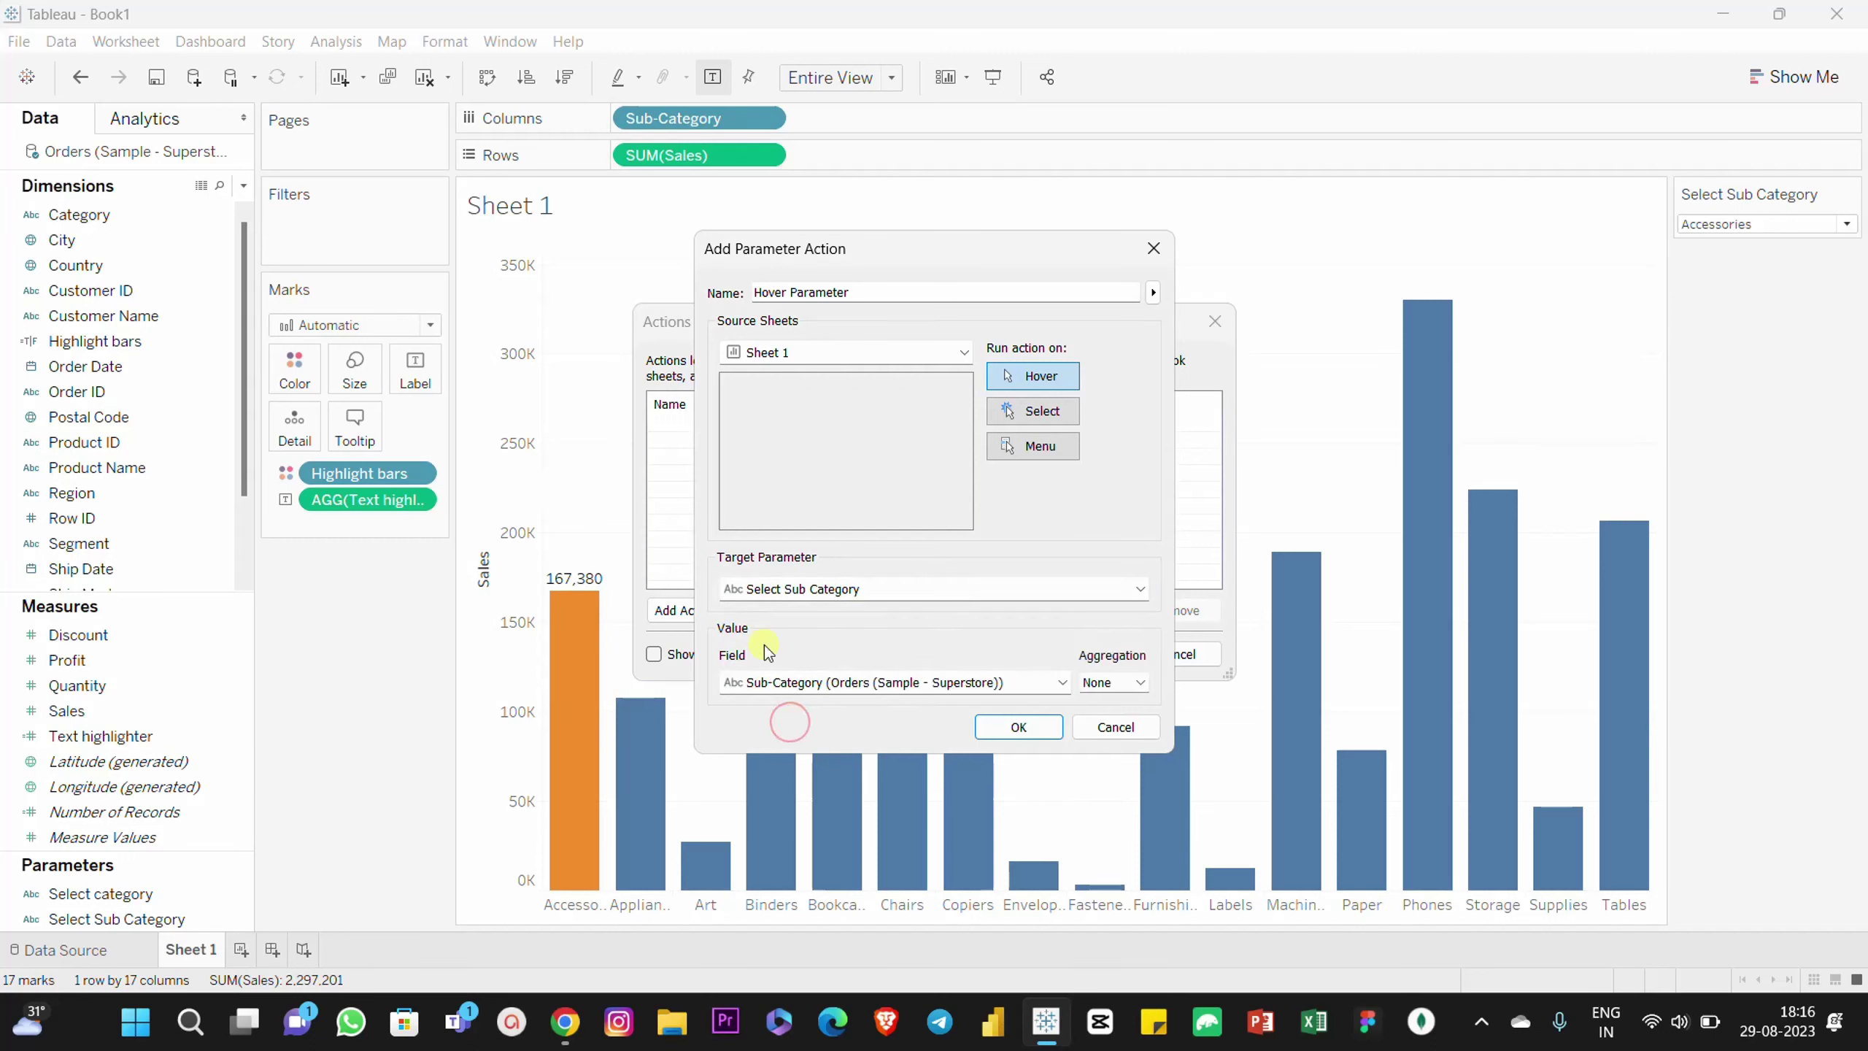
left_click(1020, 728)
left_click(1103, 654)
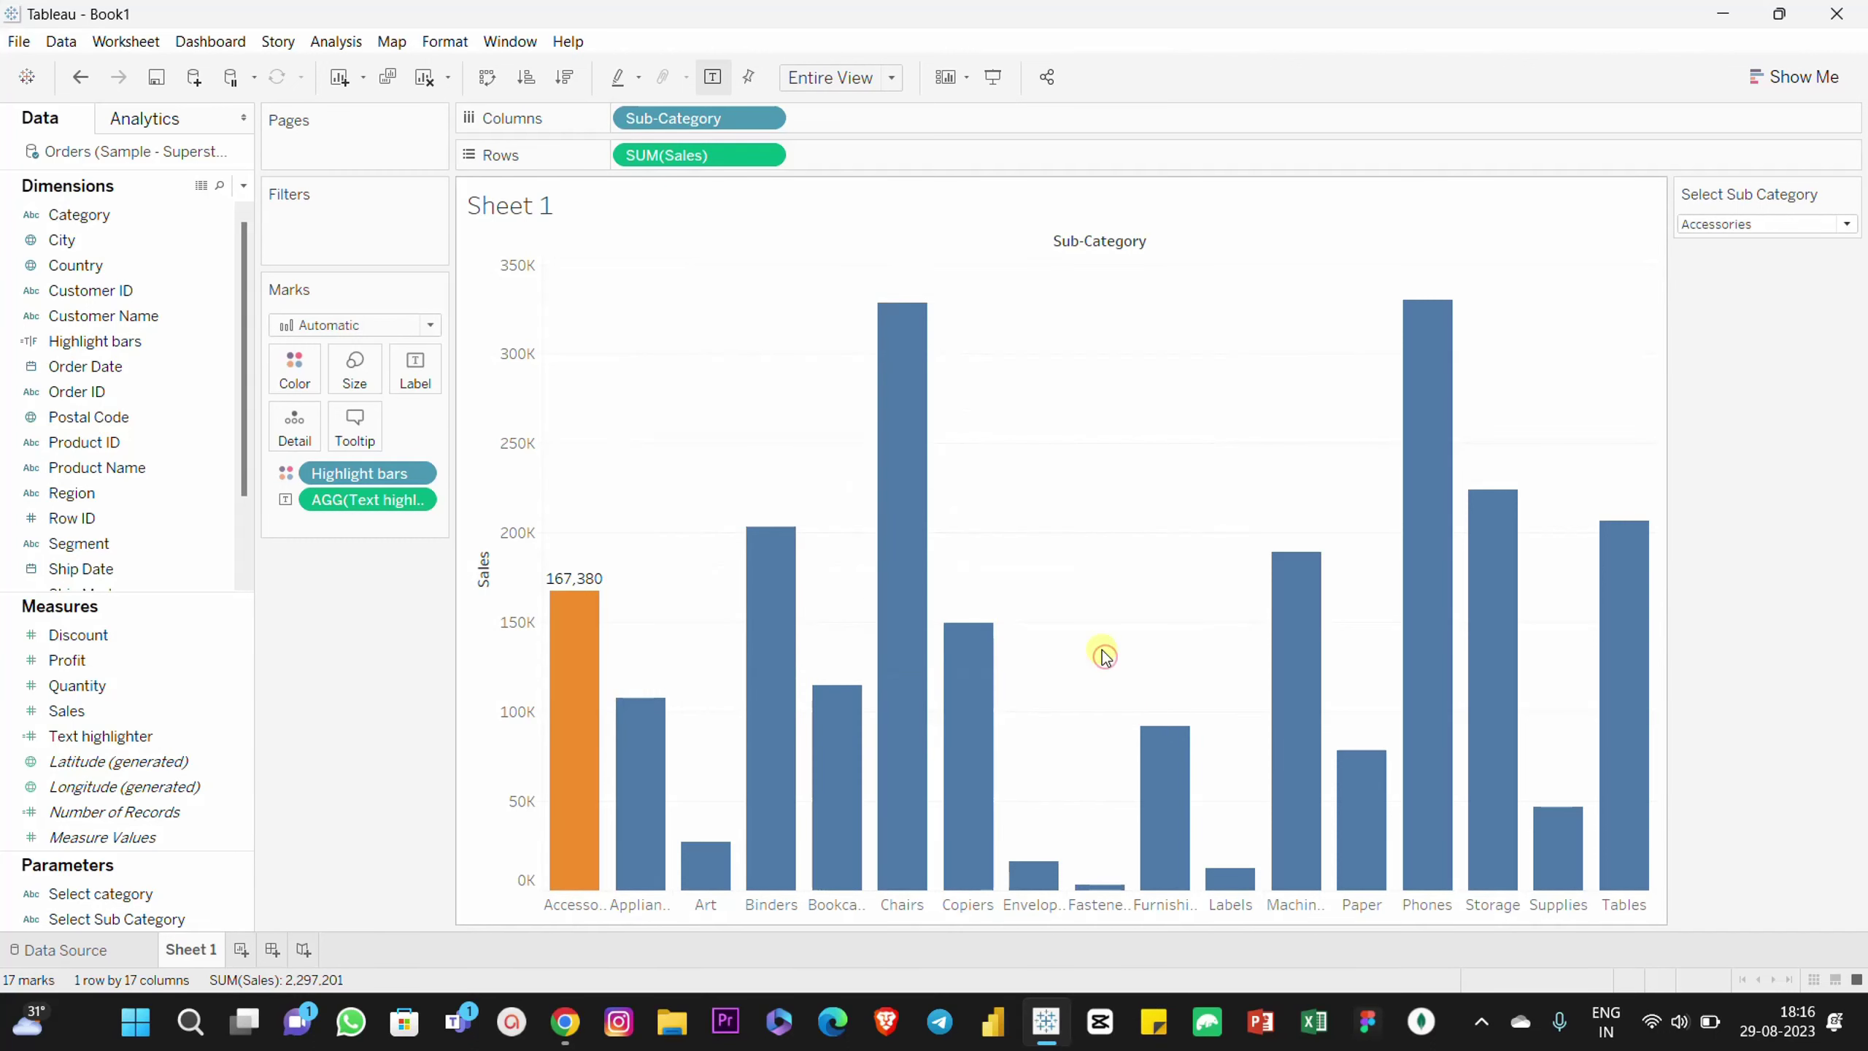
Step: Test the hover action on several bars, including Appliances, Binders, Chairs, Furnishings, Storage, Tables and Machines
mouse_move(646, 737)
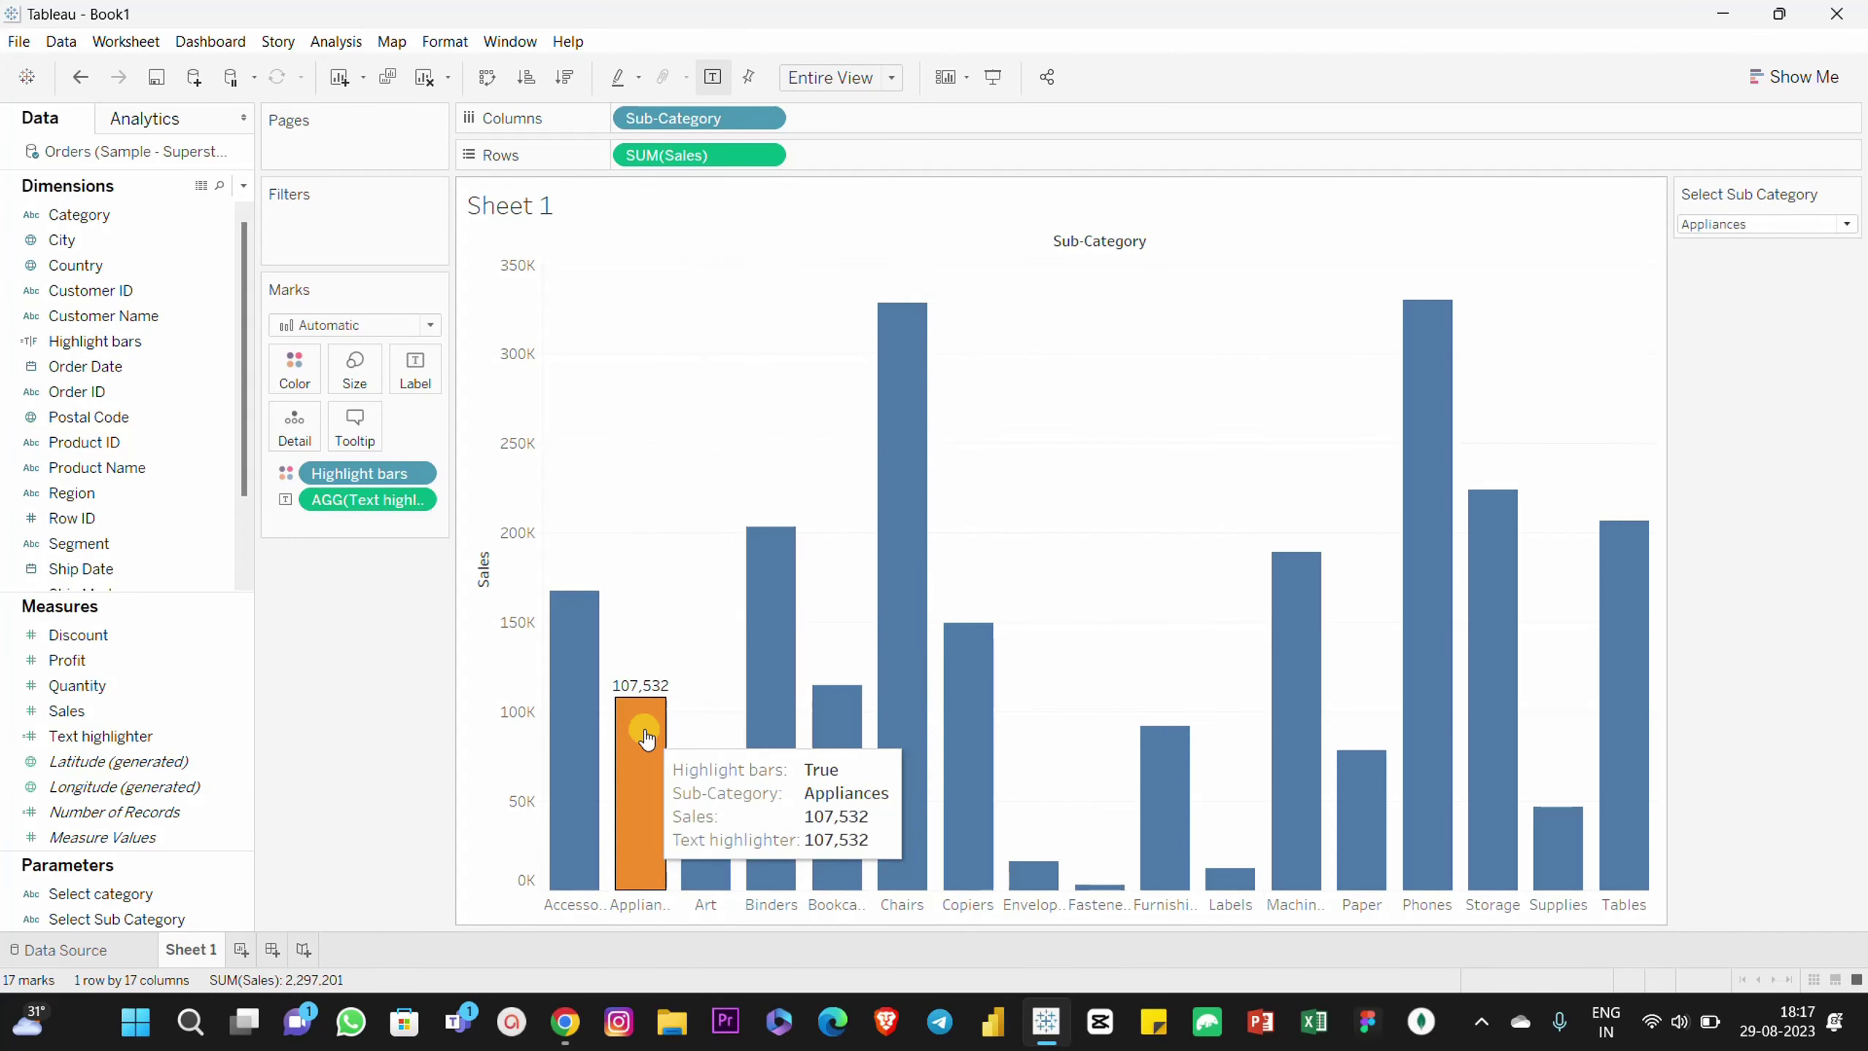
mouse_move(782, 745)
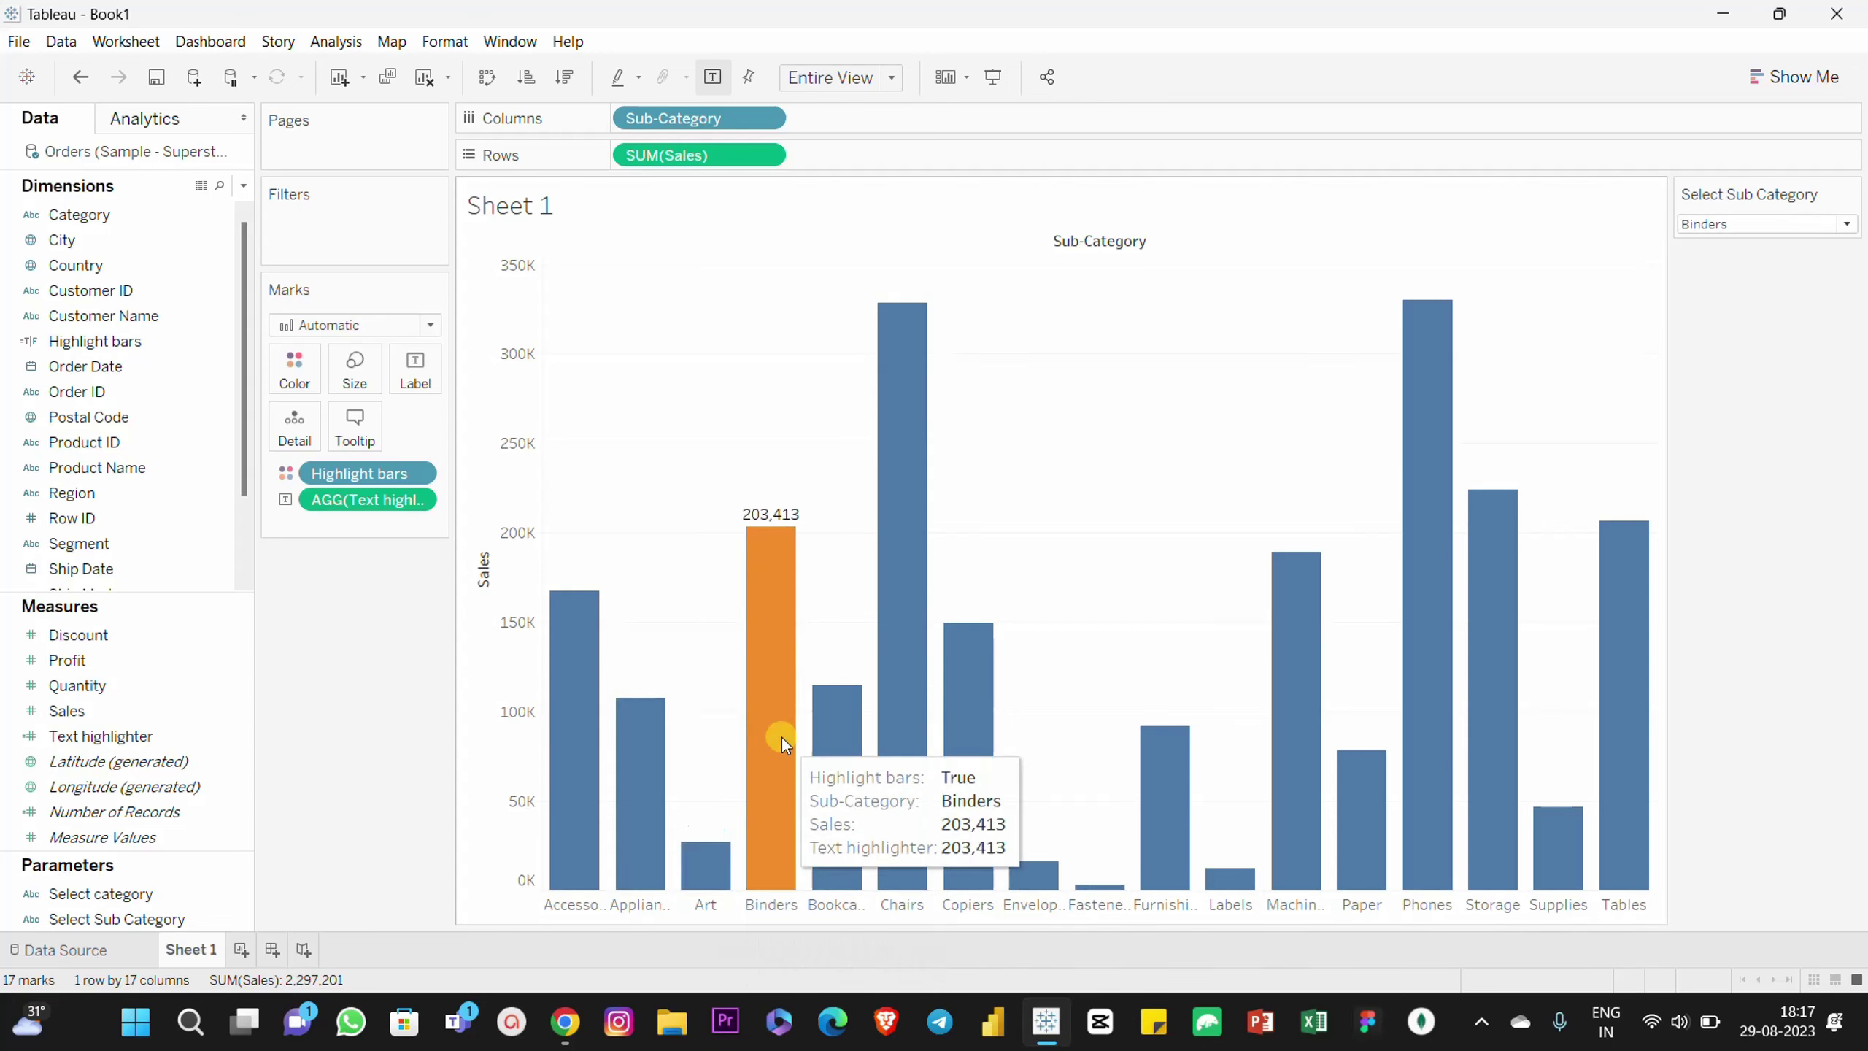
mouse_move(899, 634)
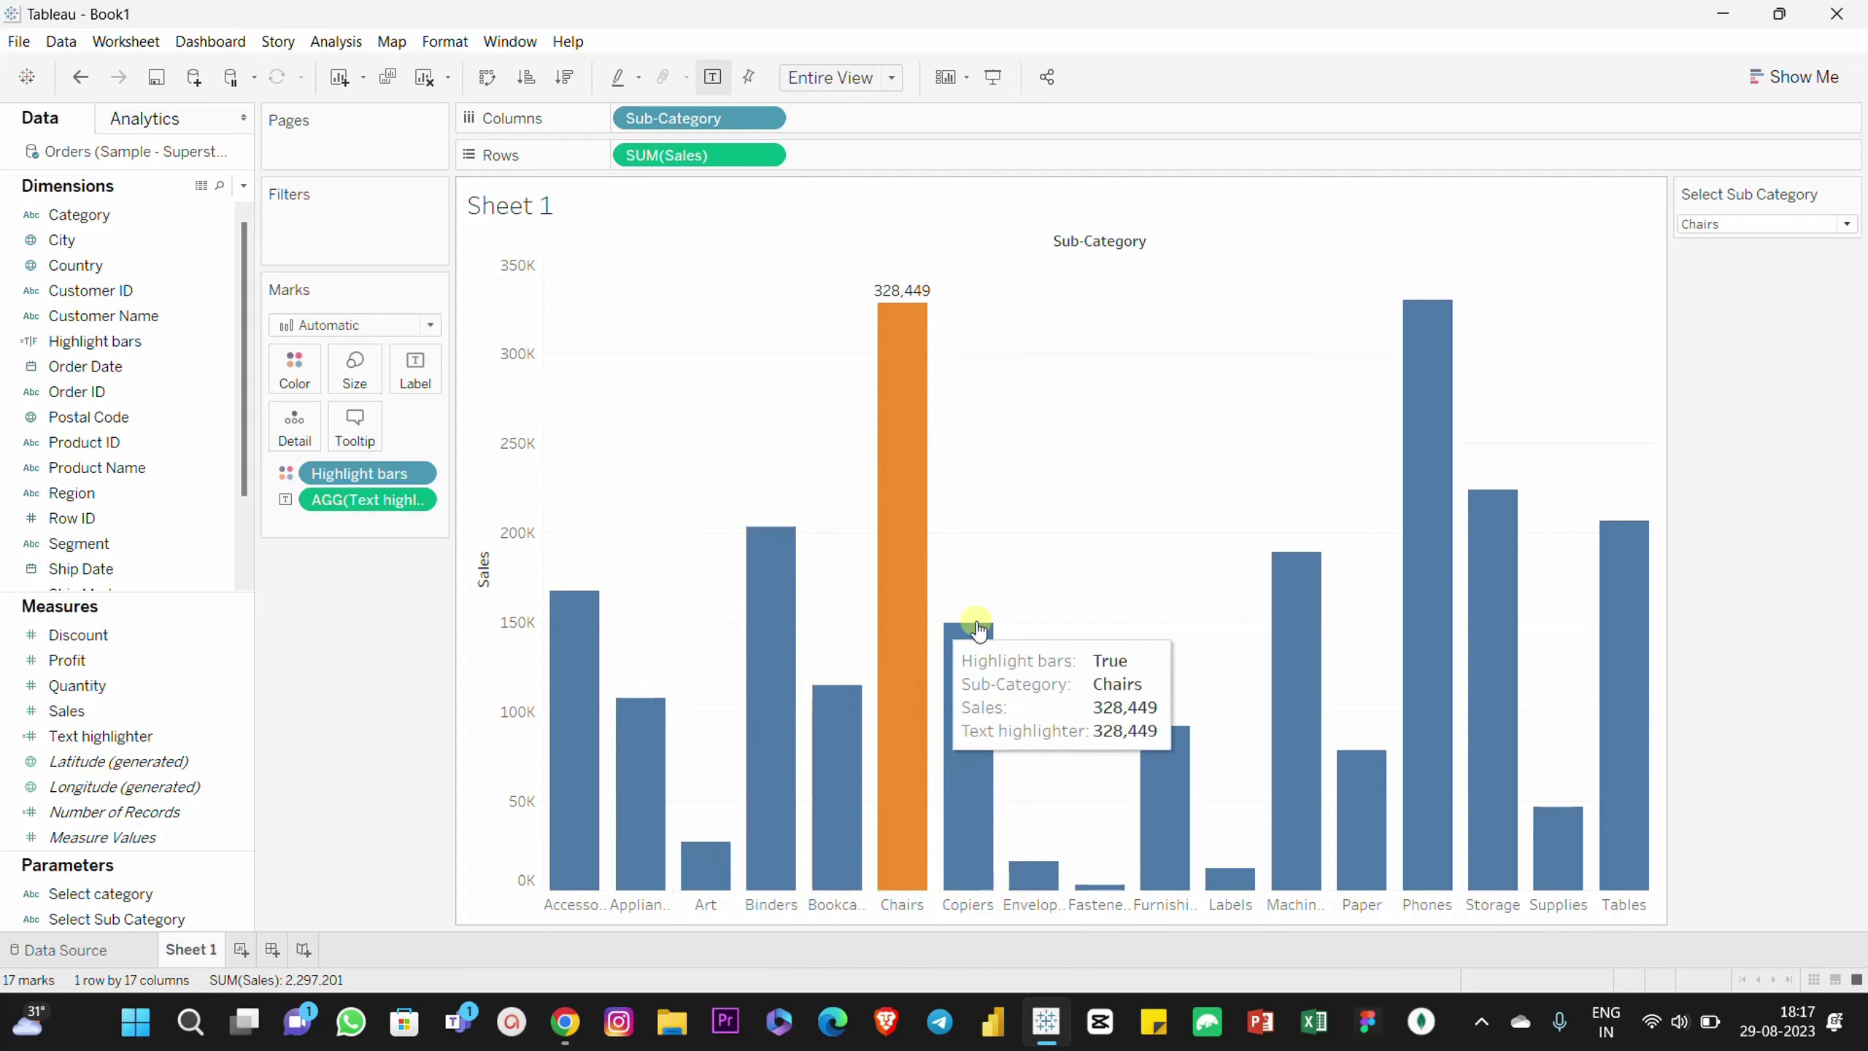
mouse_move(1180, 766)
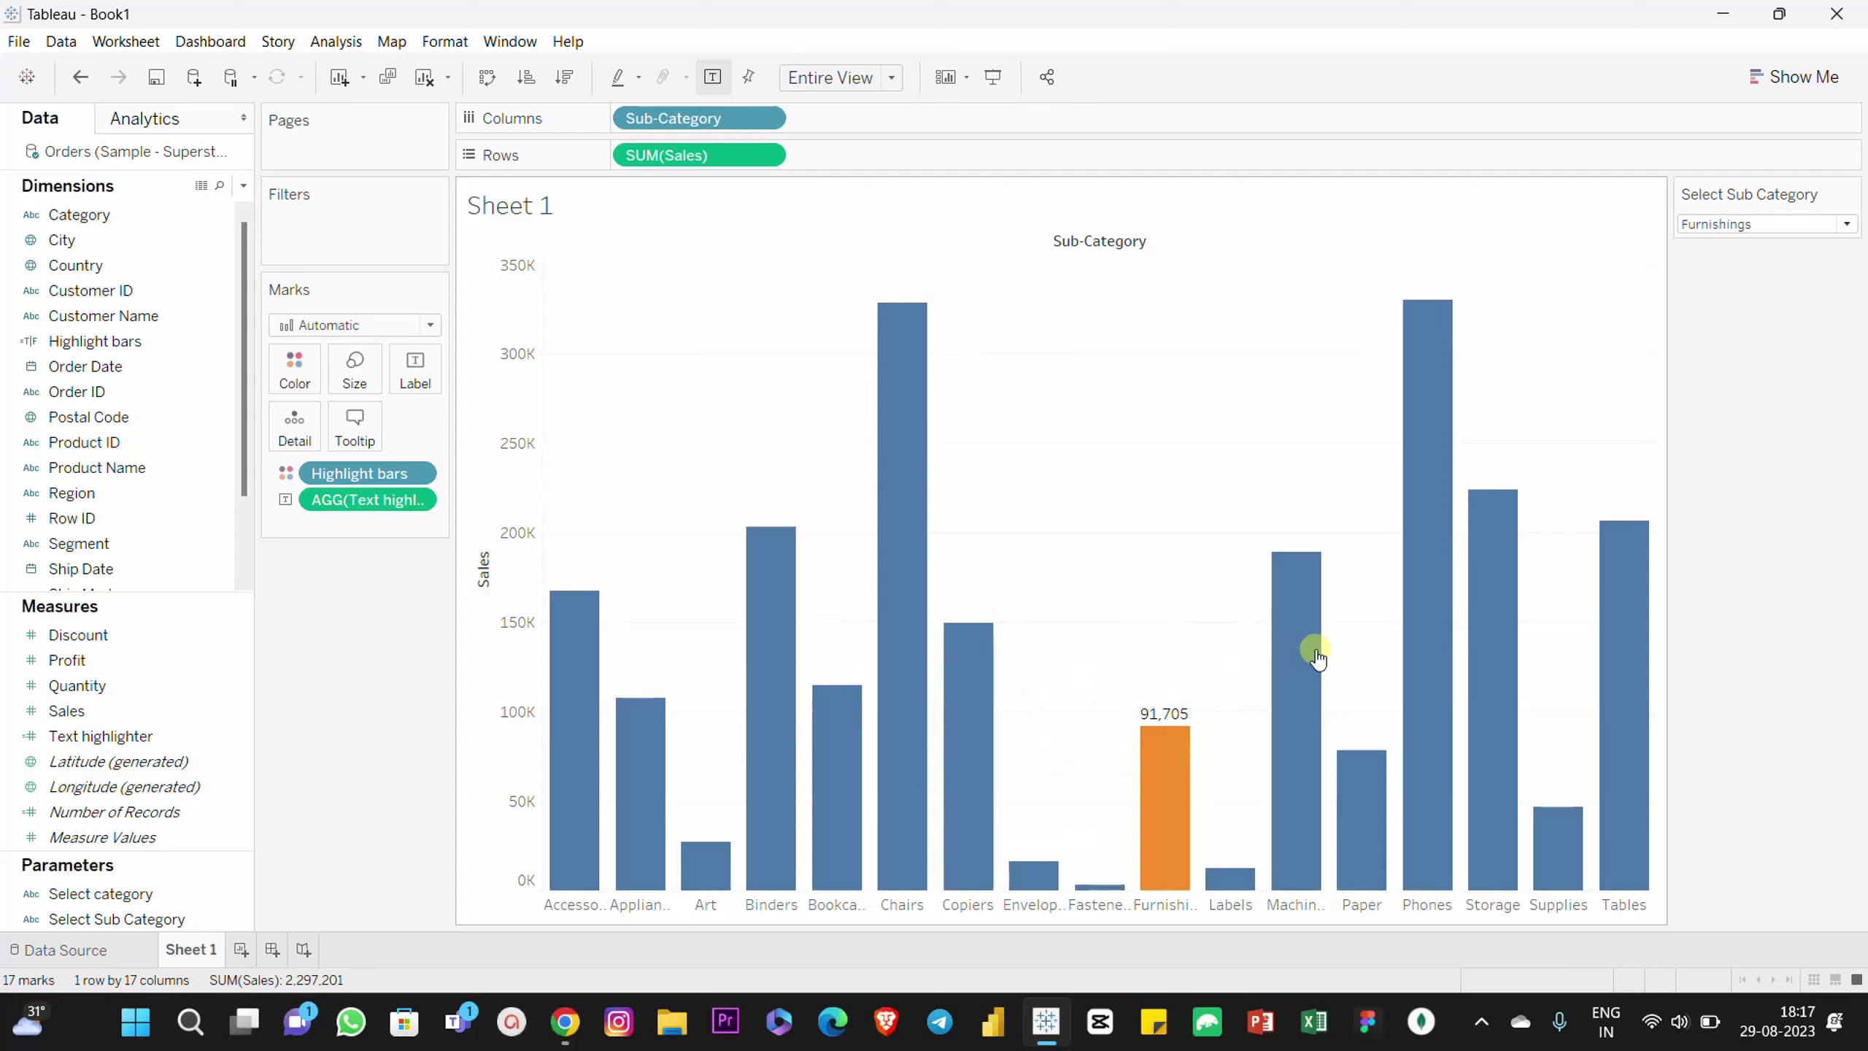
mouse_move(1494, 513)
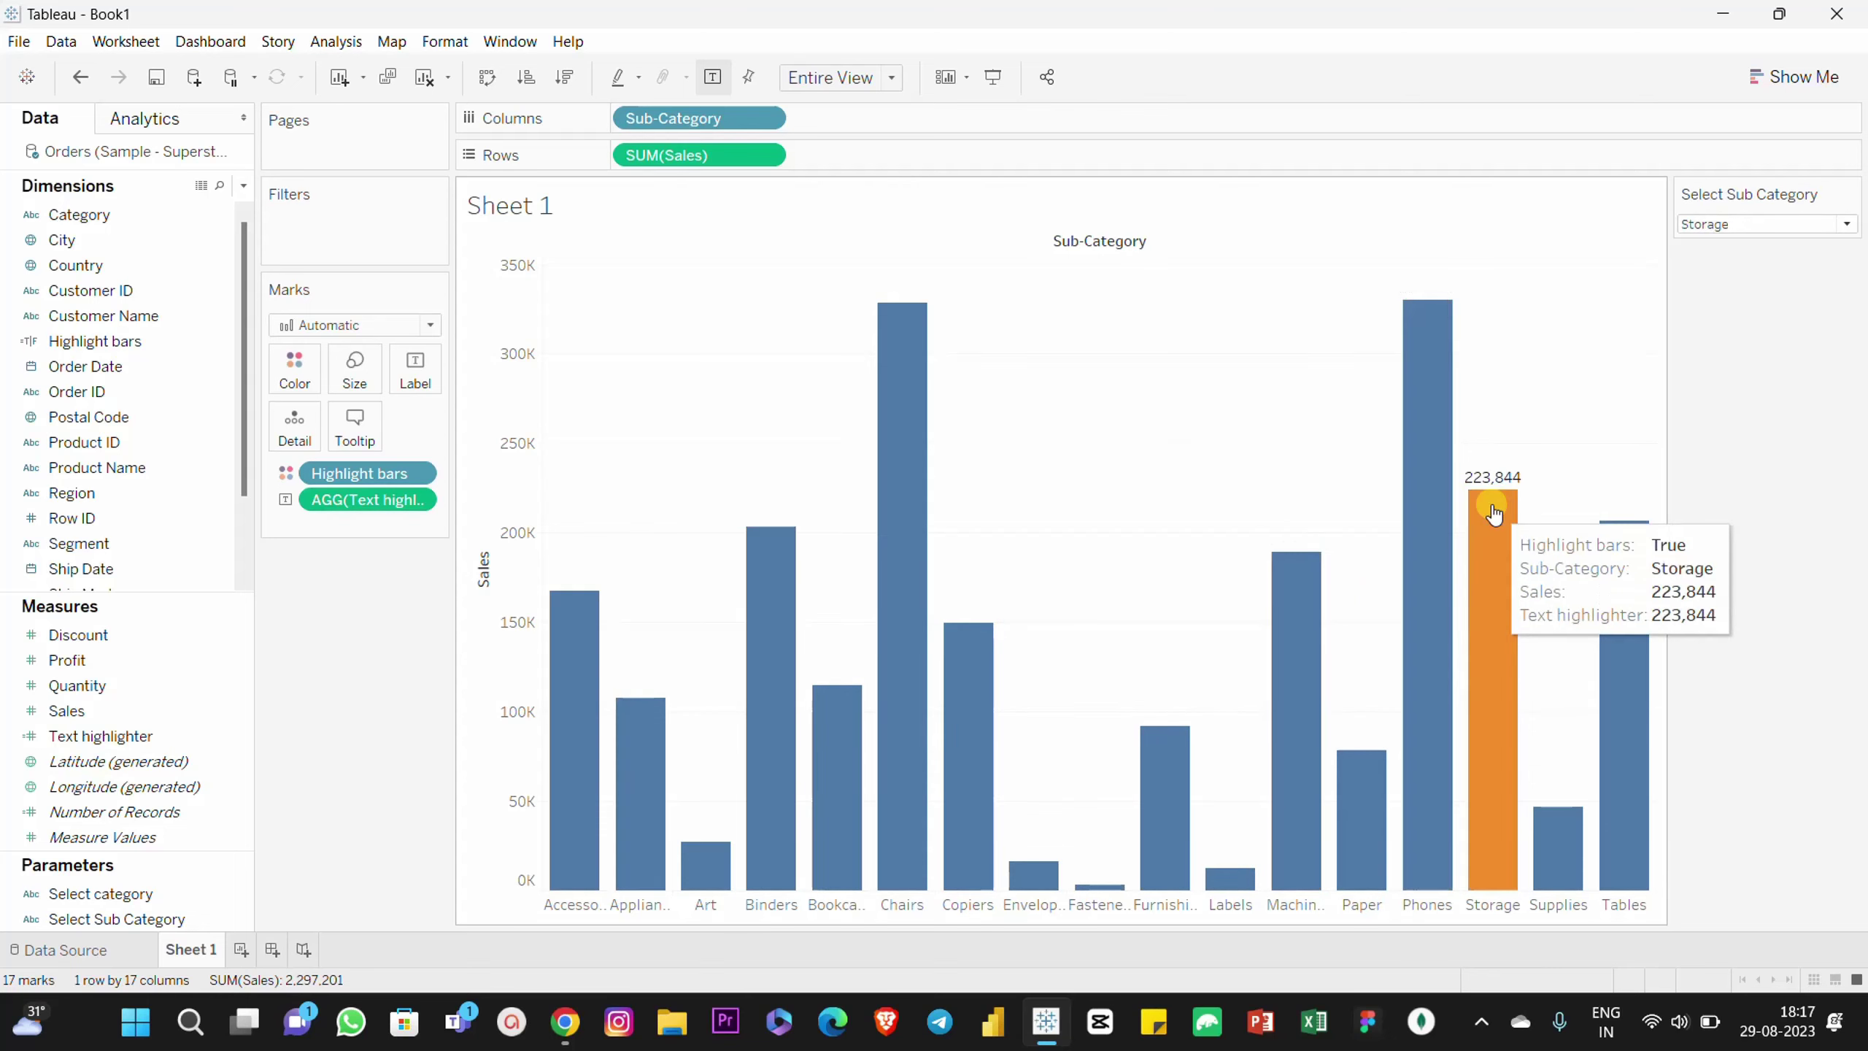
mouse_move(1625, 763)
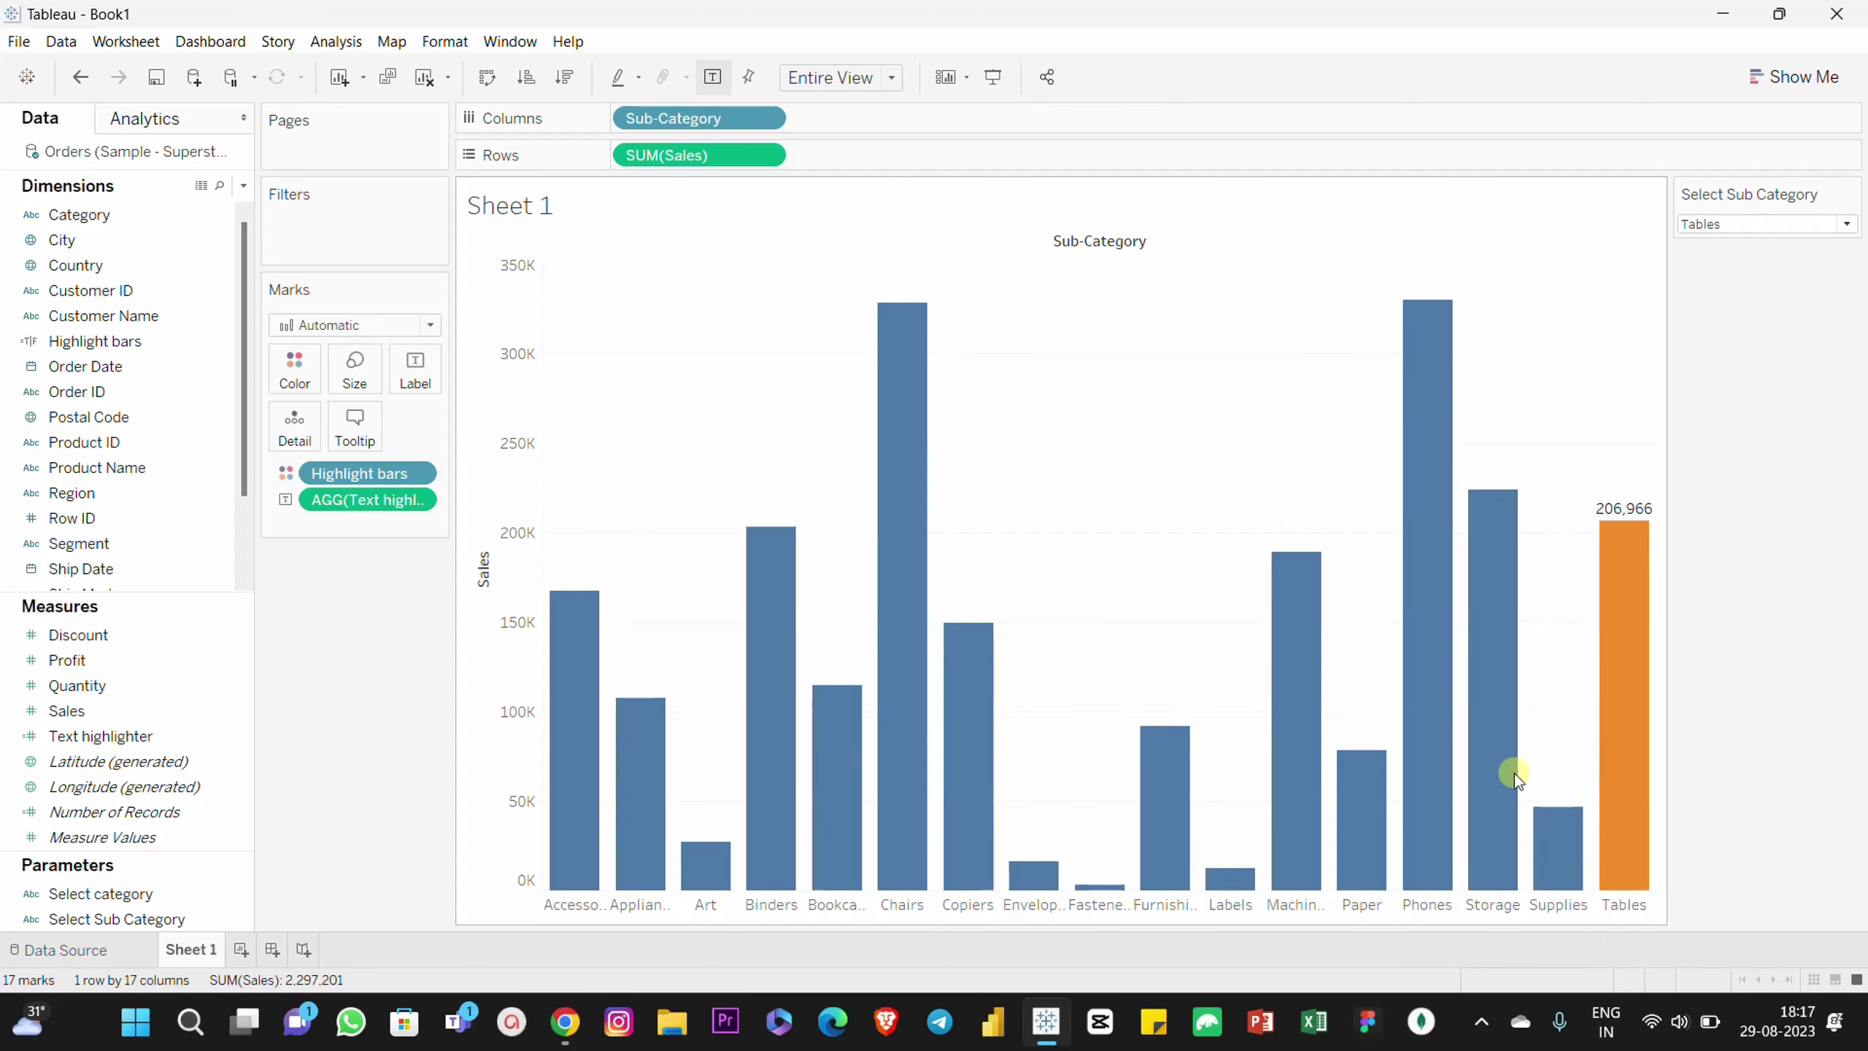
mouse_move(1264, 833)
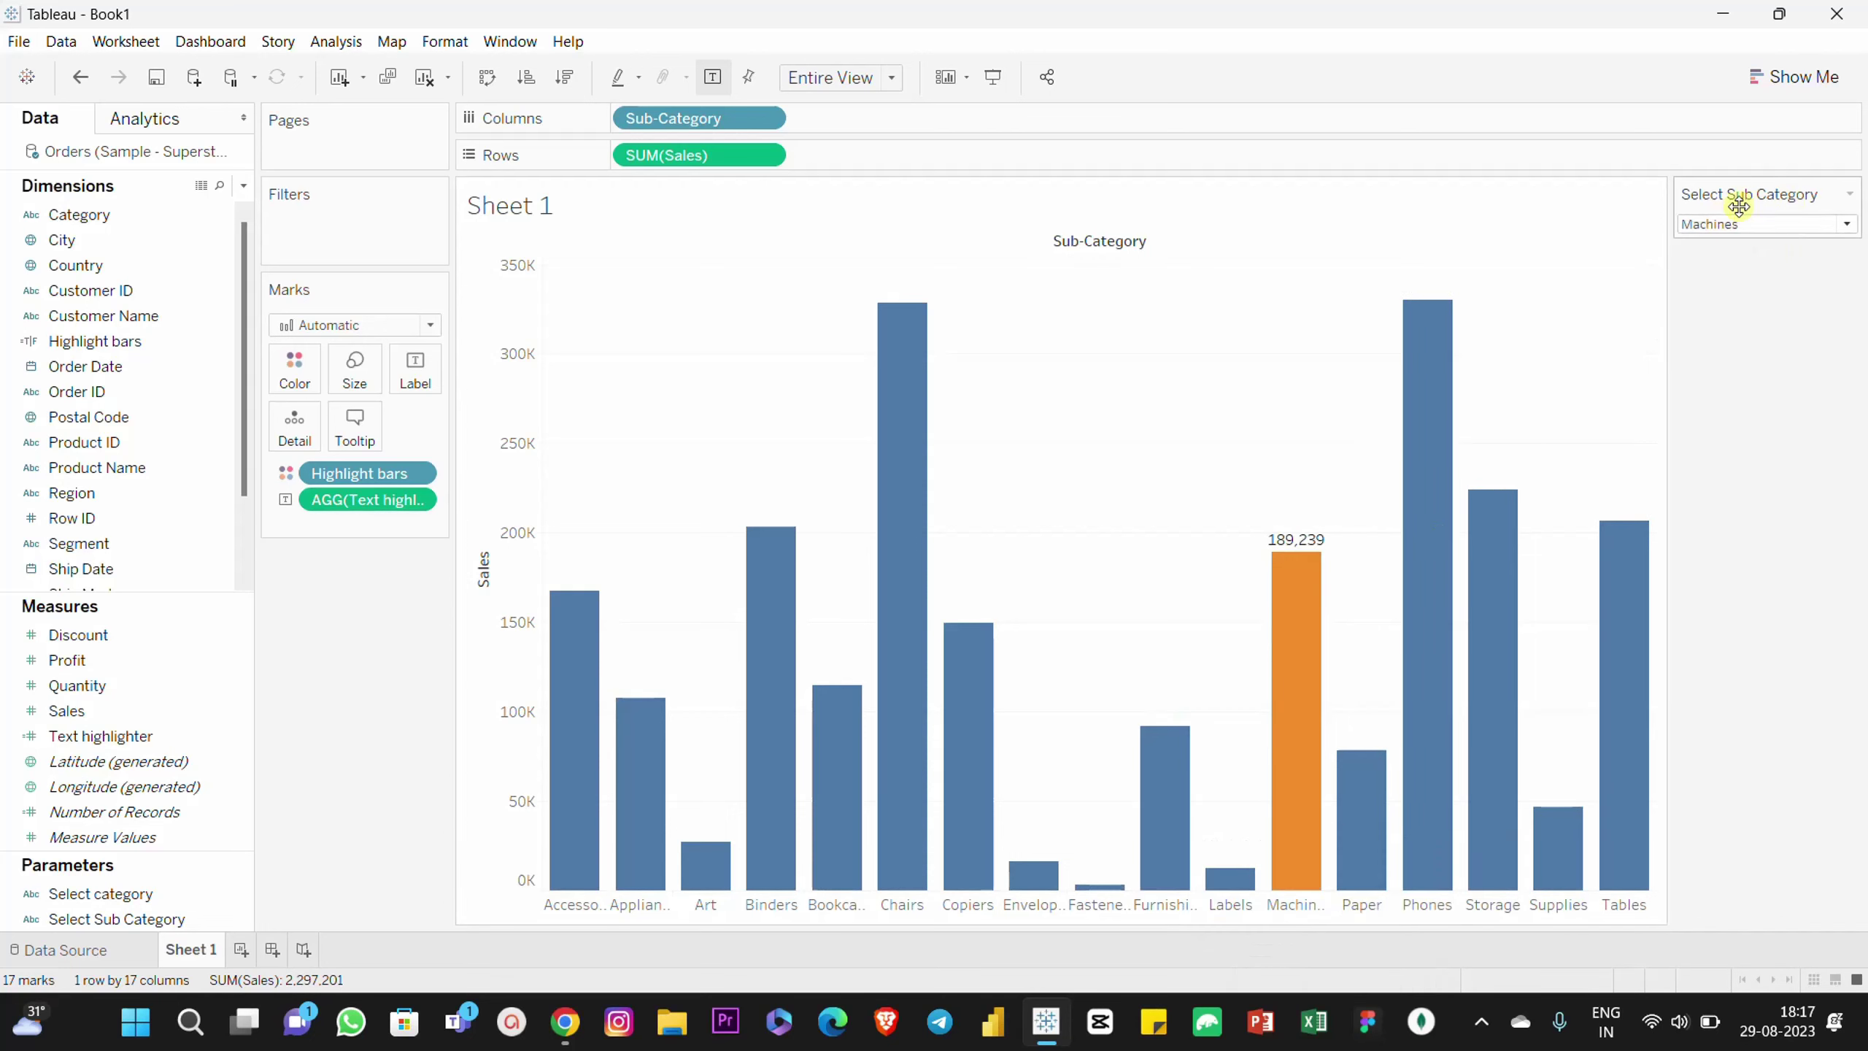
Step: Hide the Select Sub Category parameter control and check the hover highlight on the Copiers and Art bars
left_click(1850, 197)
left_click(1751, 421)
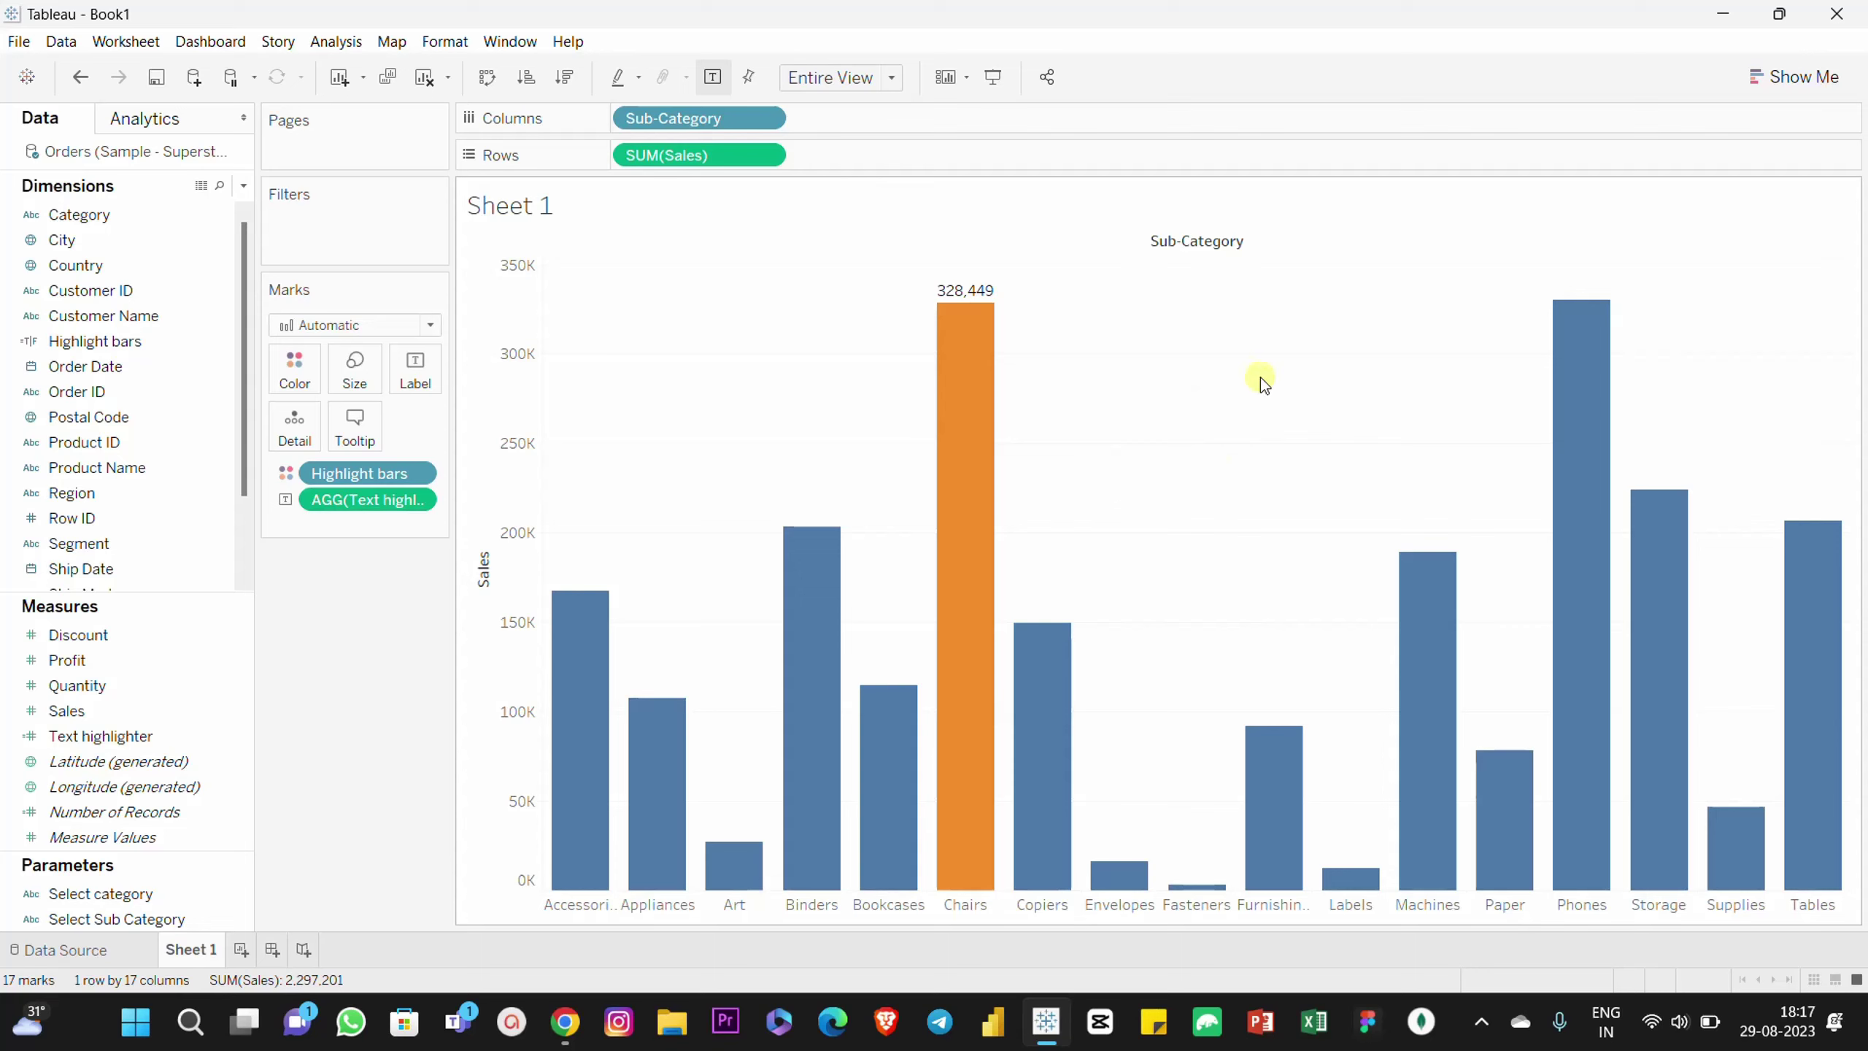
mouse_move(1064, 672)
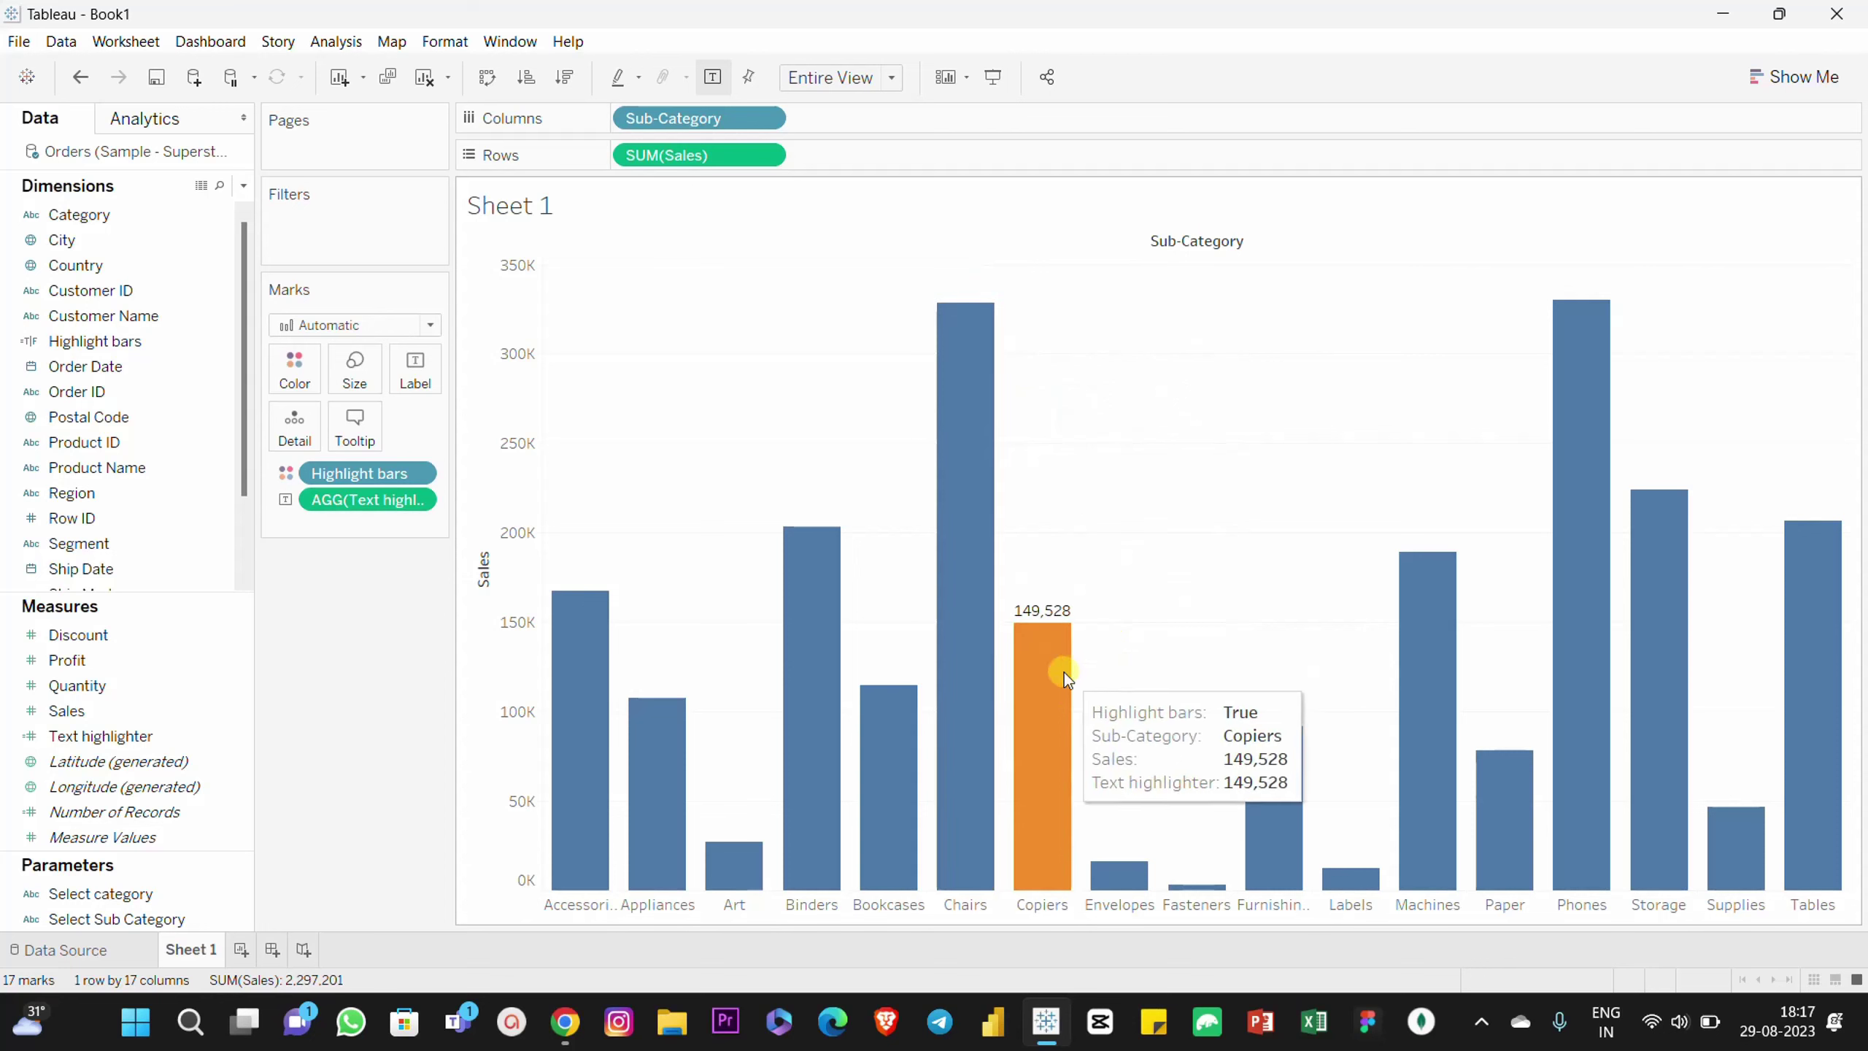
mouse_move(705, 857)
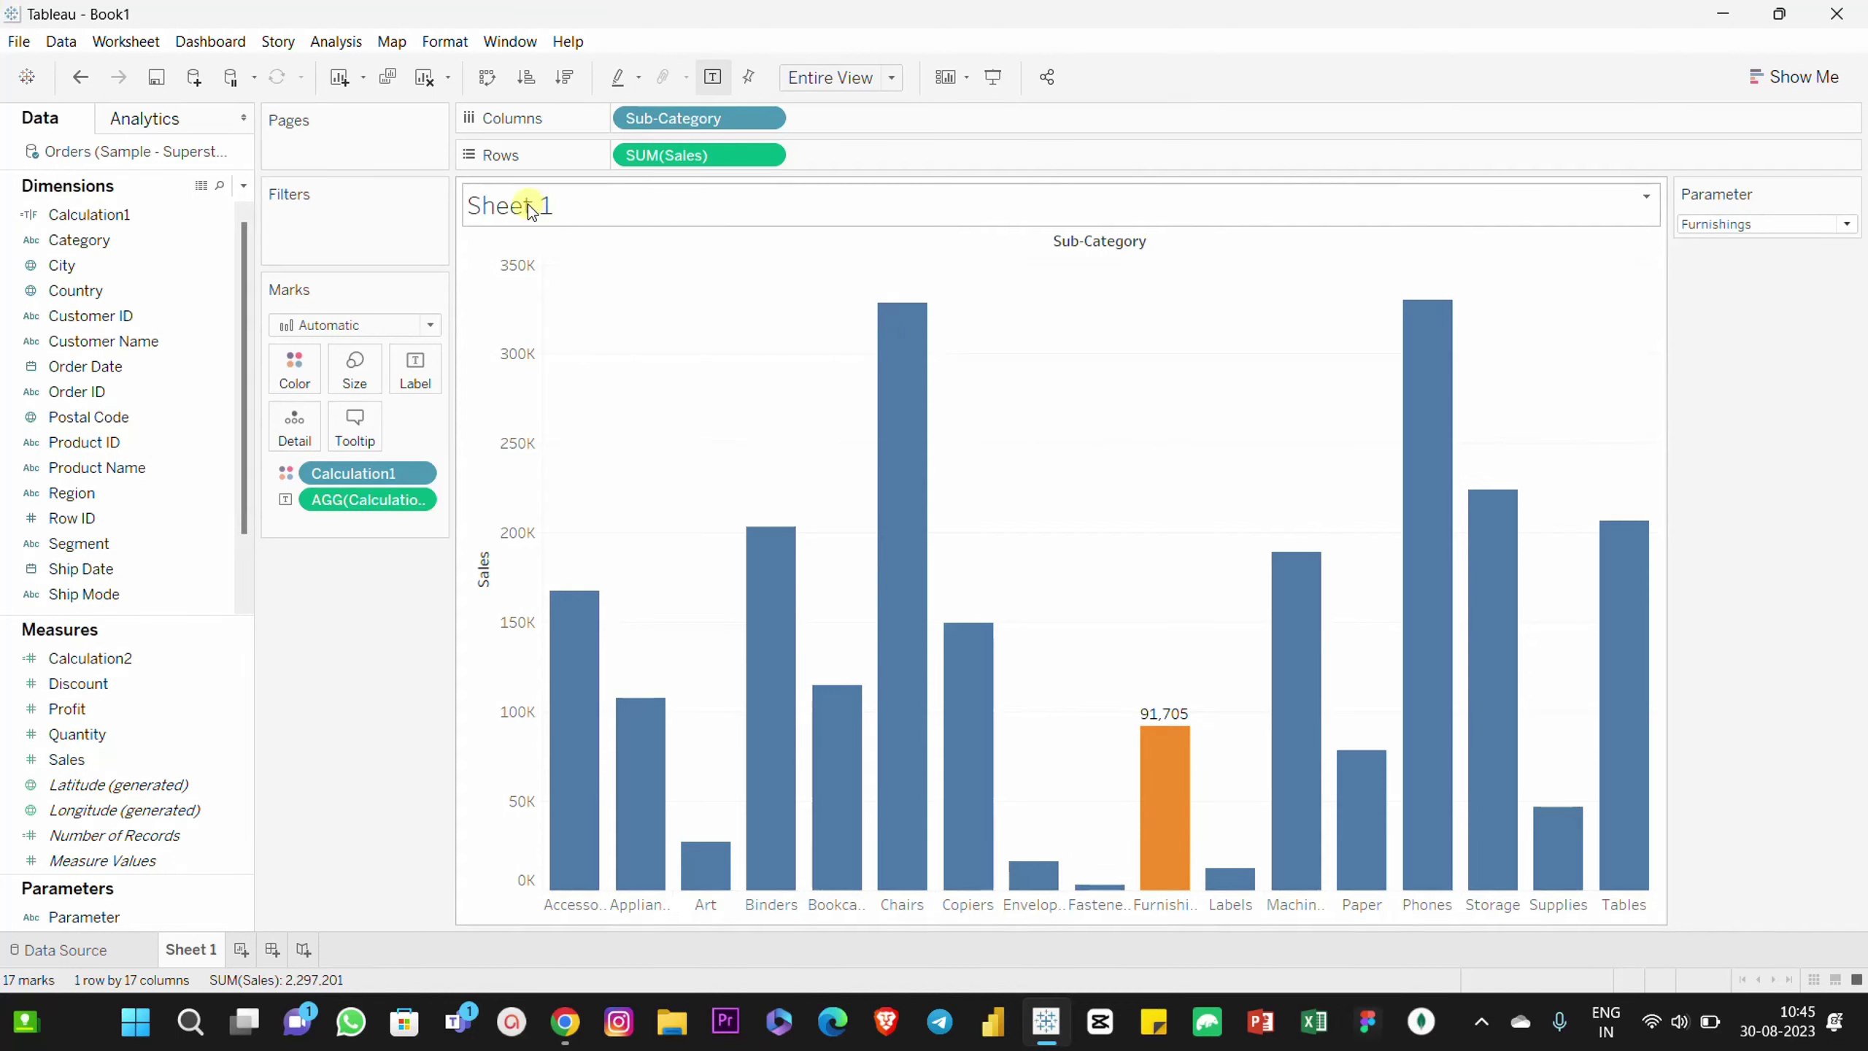
Step: Replace the sheet name in the worksheet title with the Parameters.Parameter field and SUM(Sales) on a second line
right_click(534, 211)
left_click(575, 226)
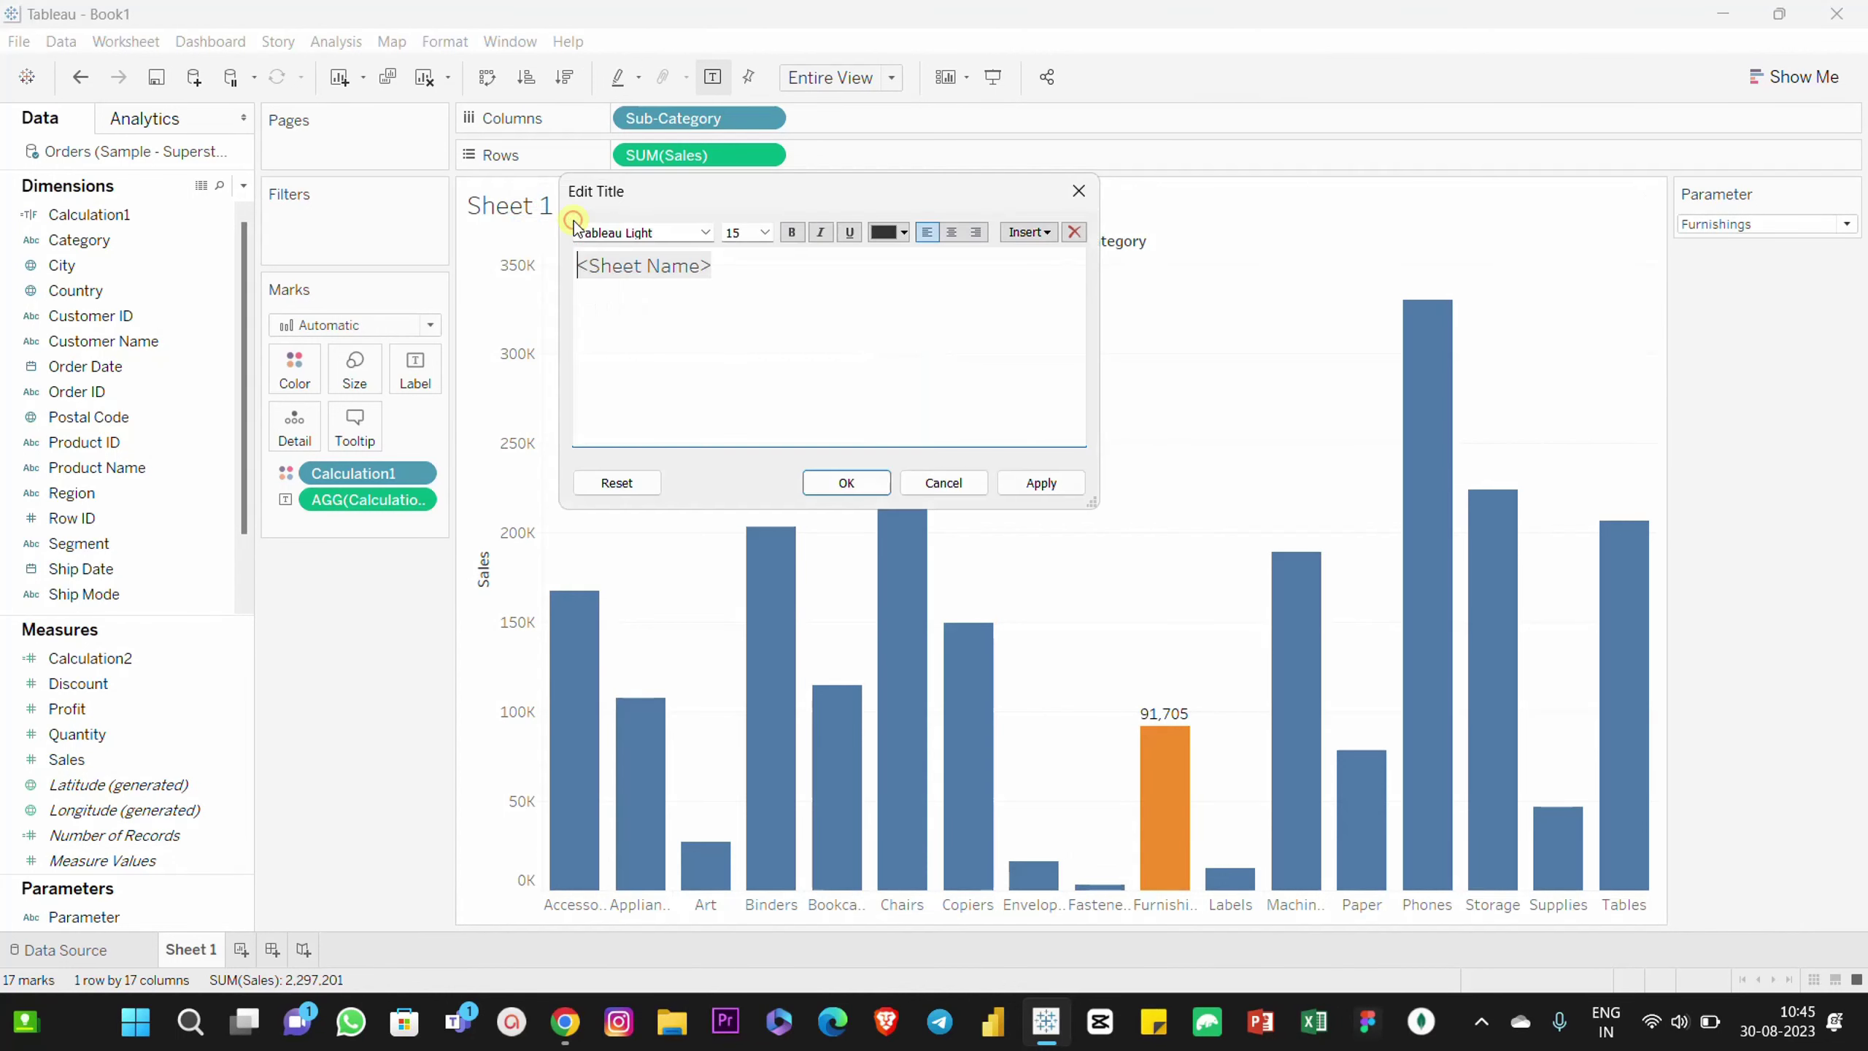
triple_click(742, 263)
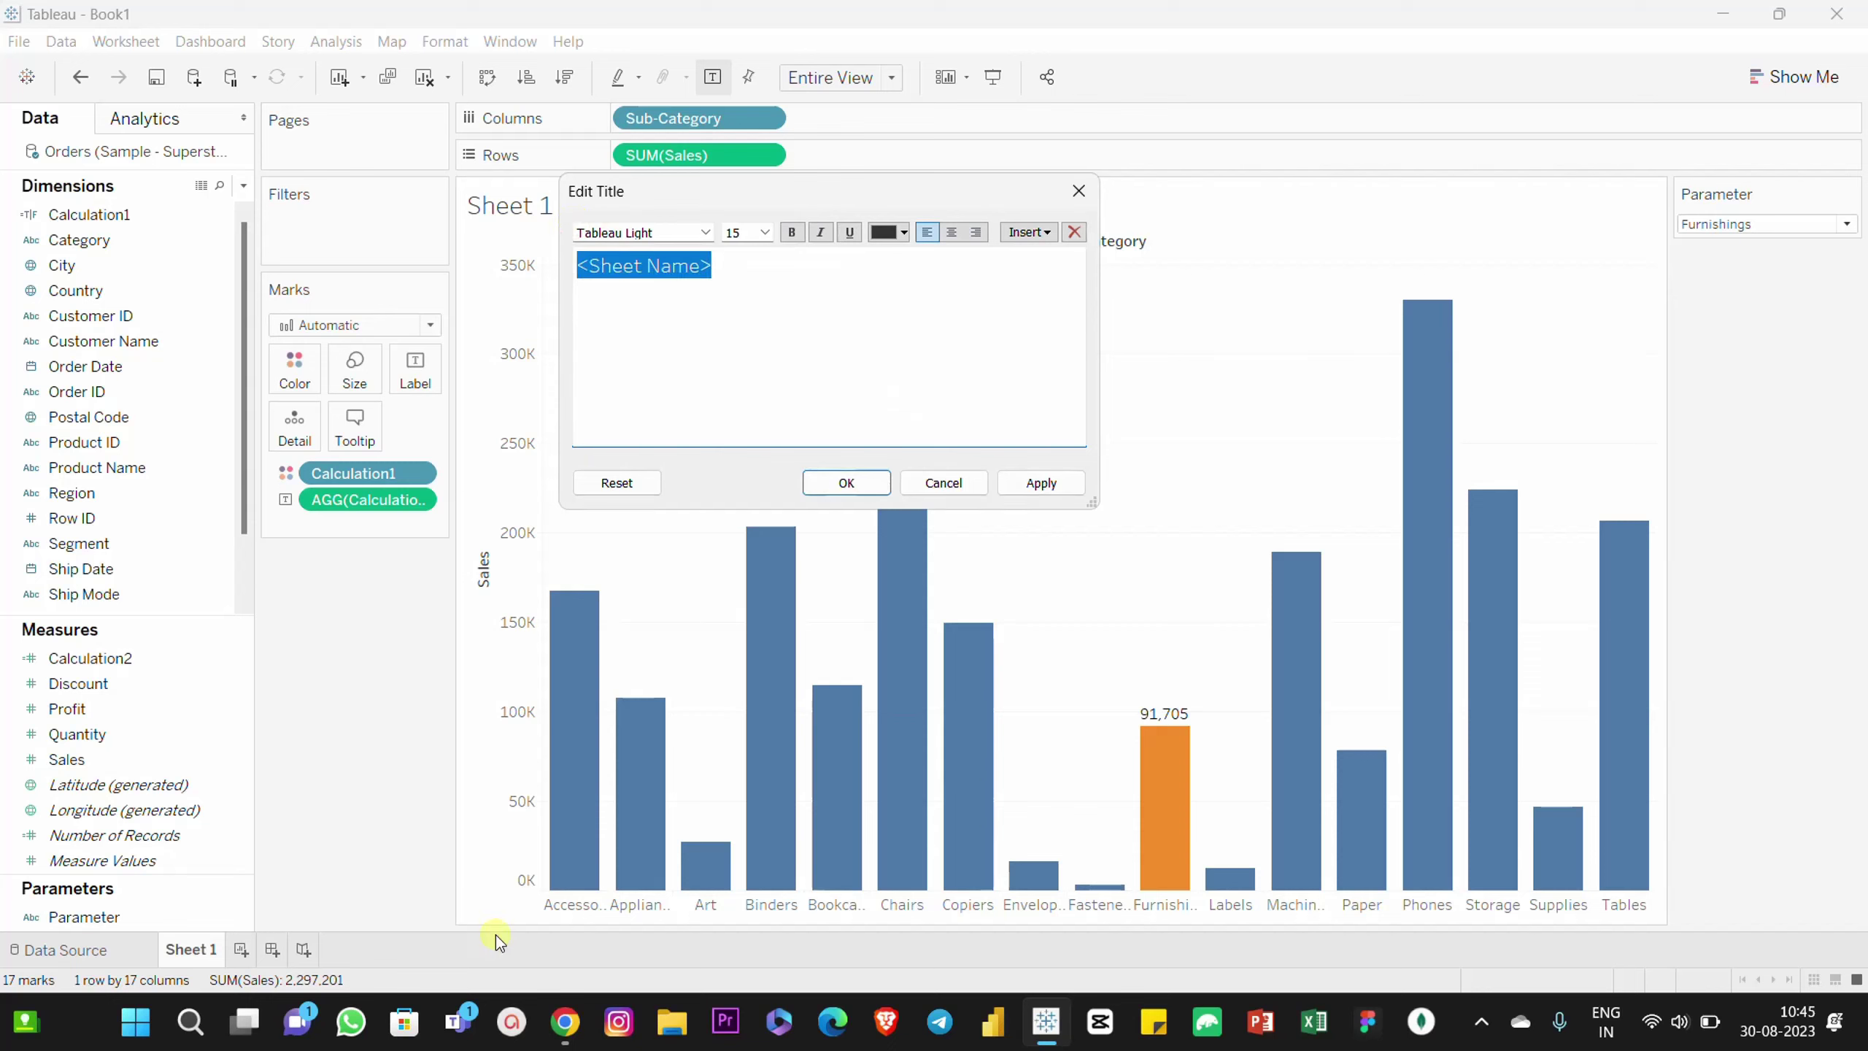
key("BackSpace")
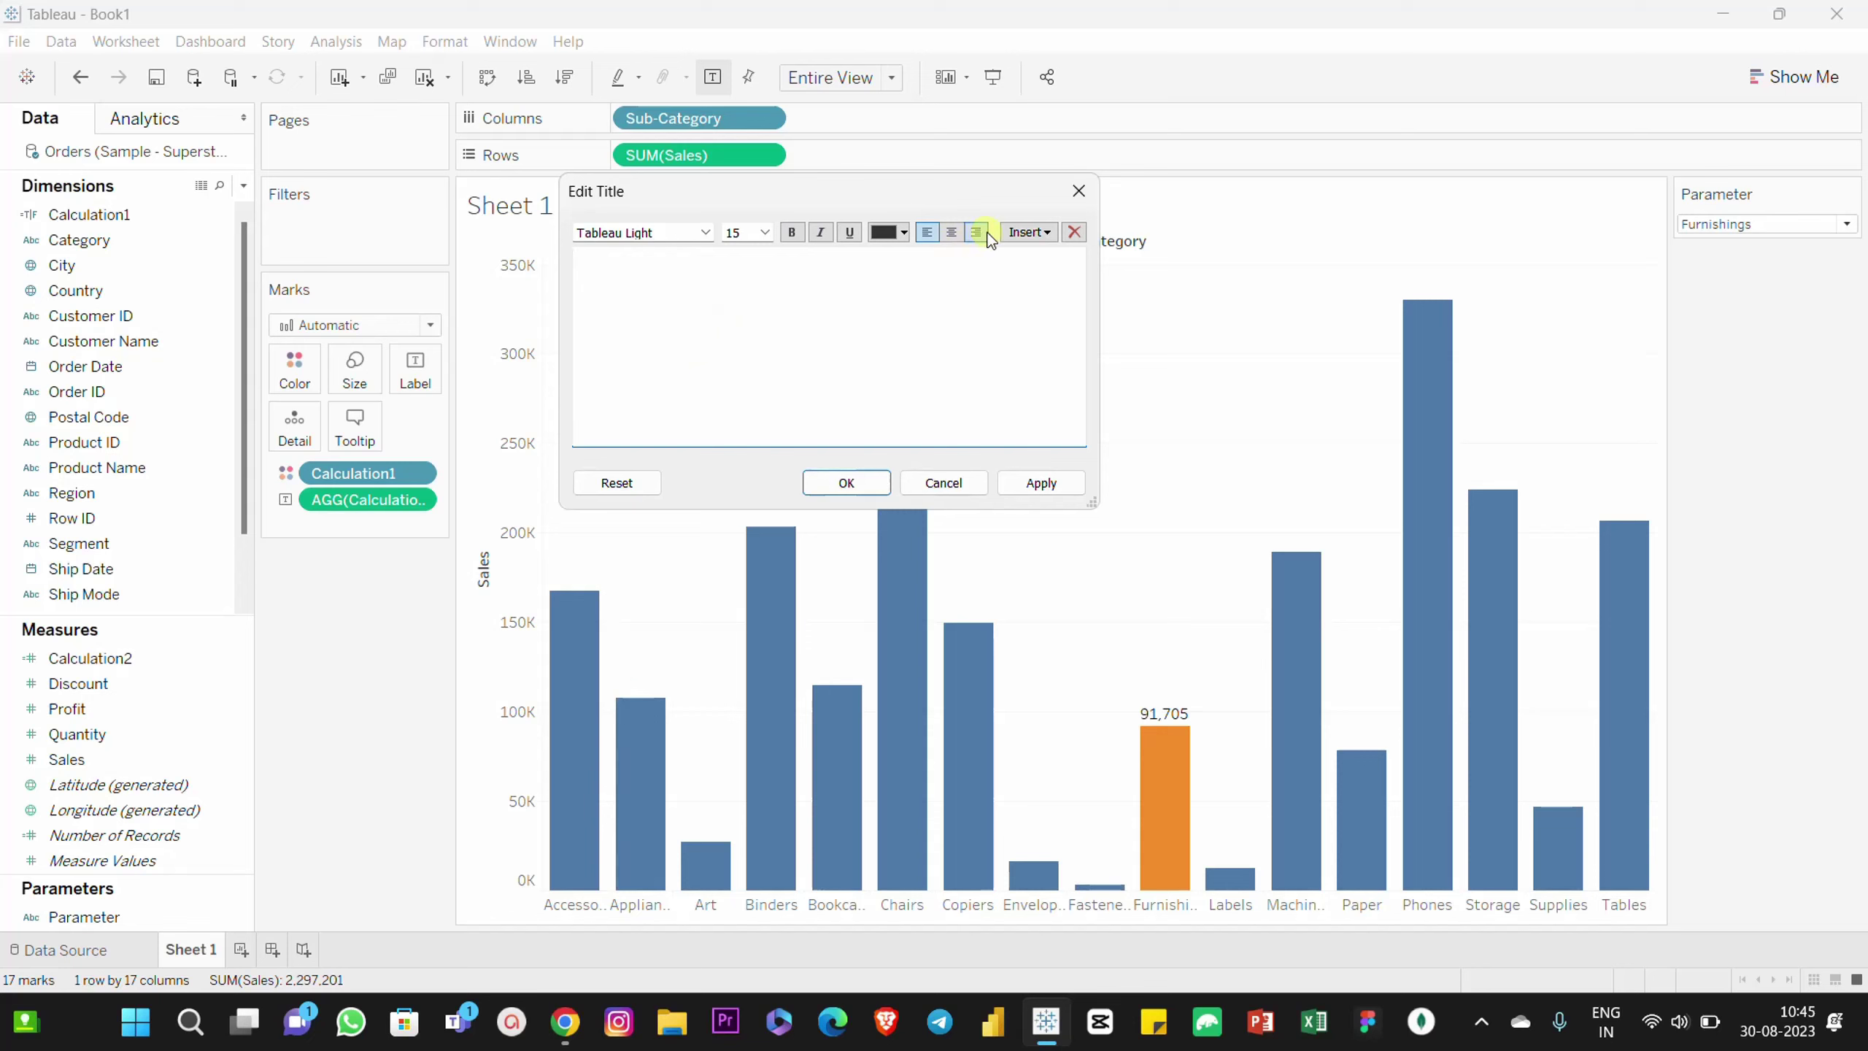
left_click(1030, 233)
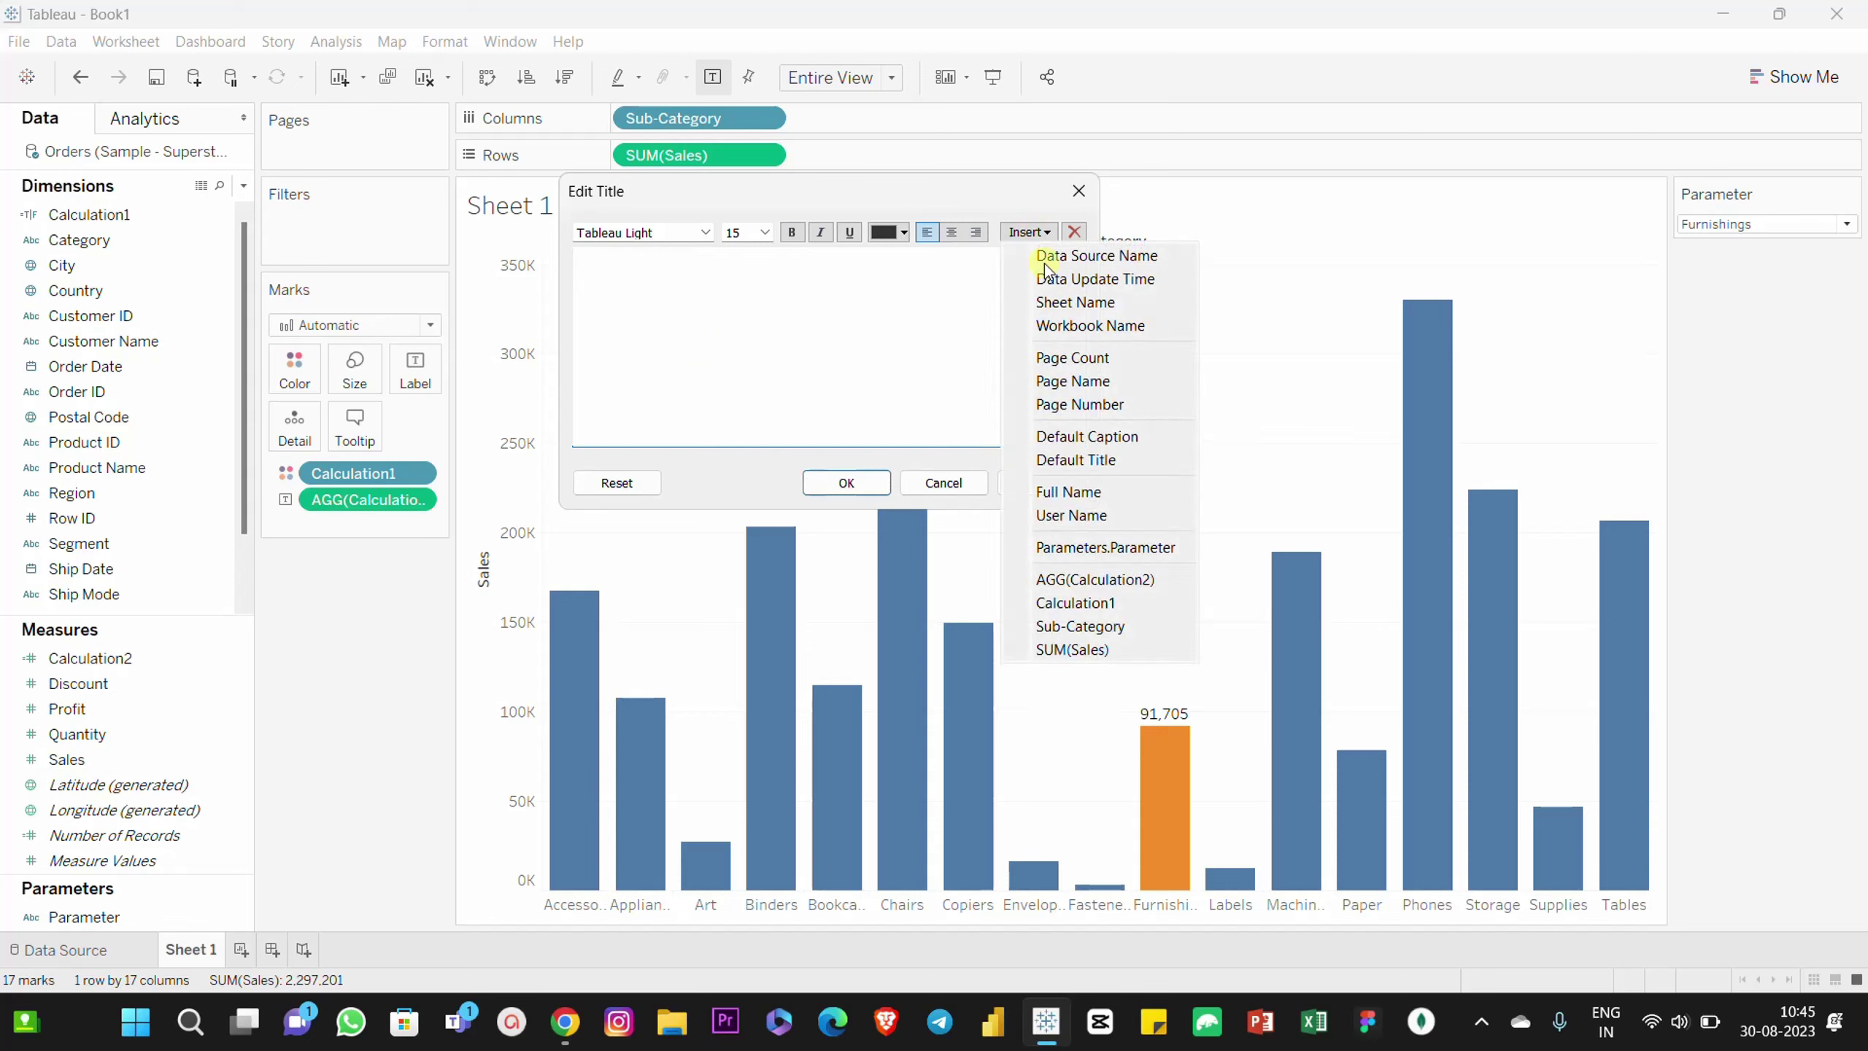
left_click(1165, 551)
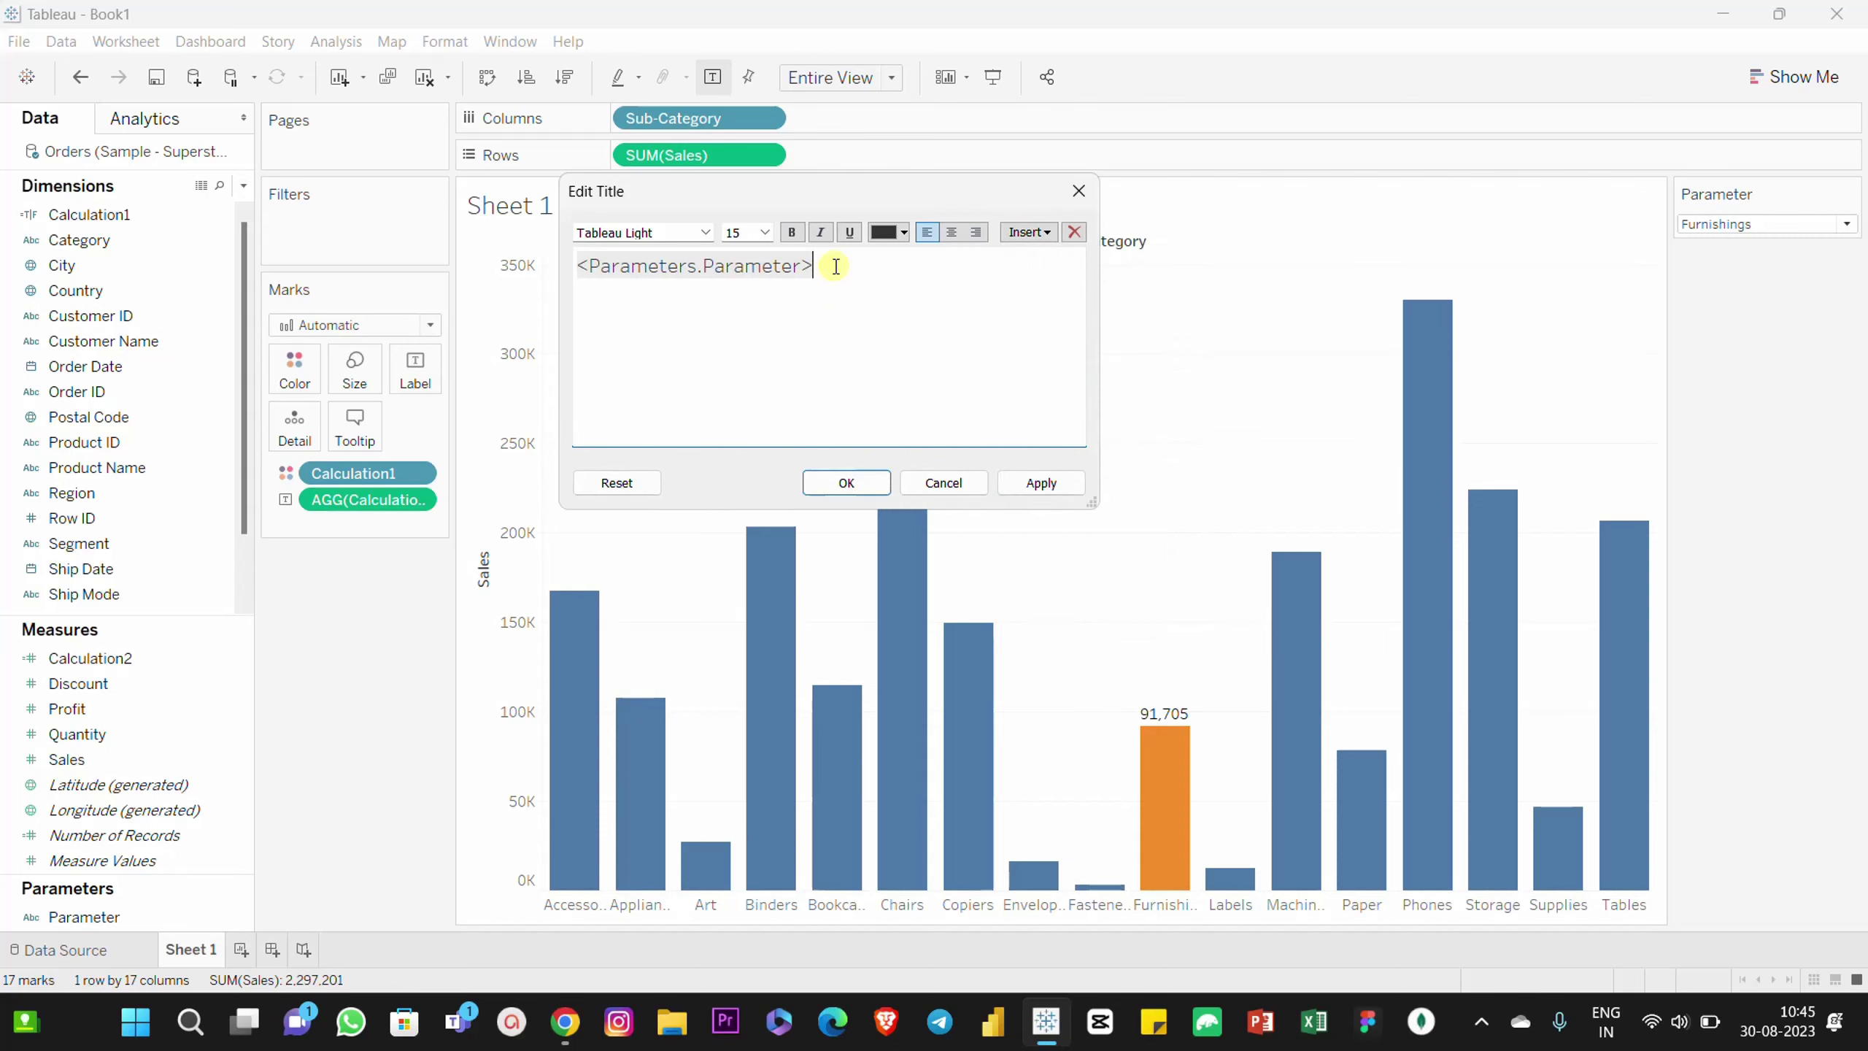
left_click(1030, 233)
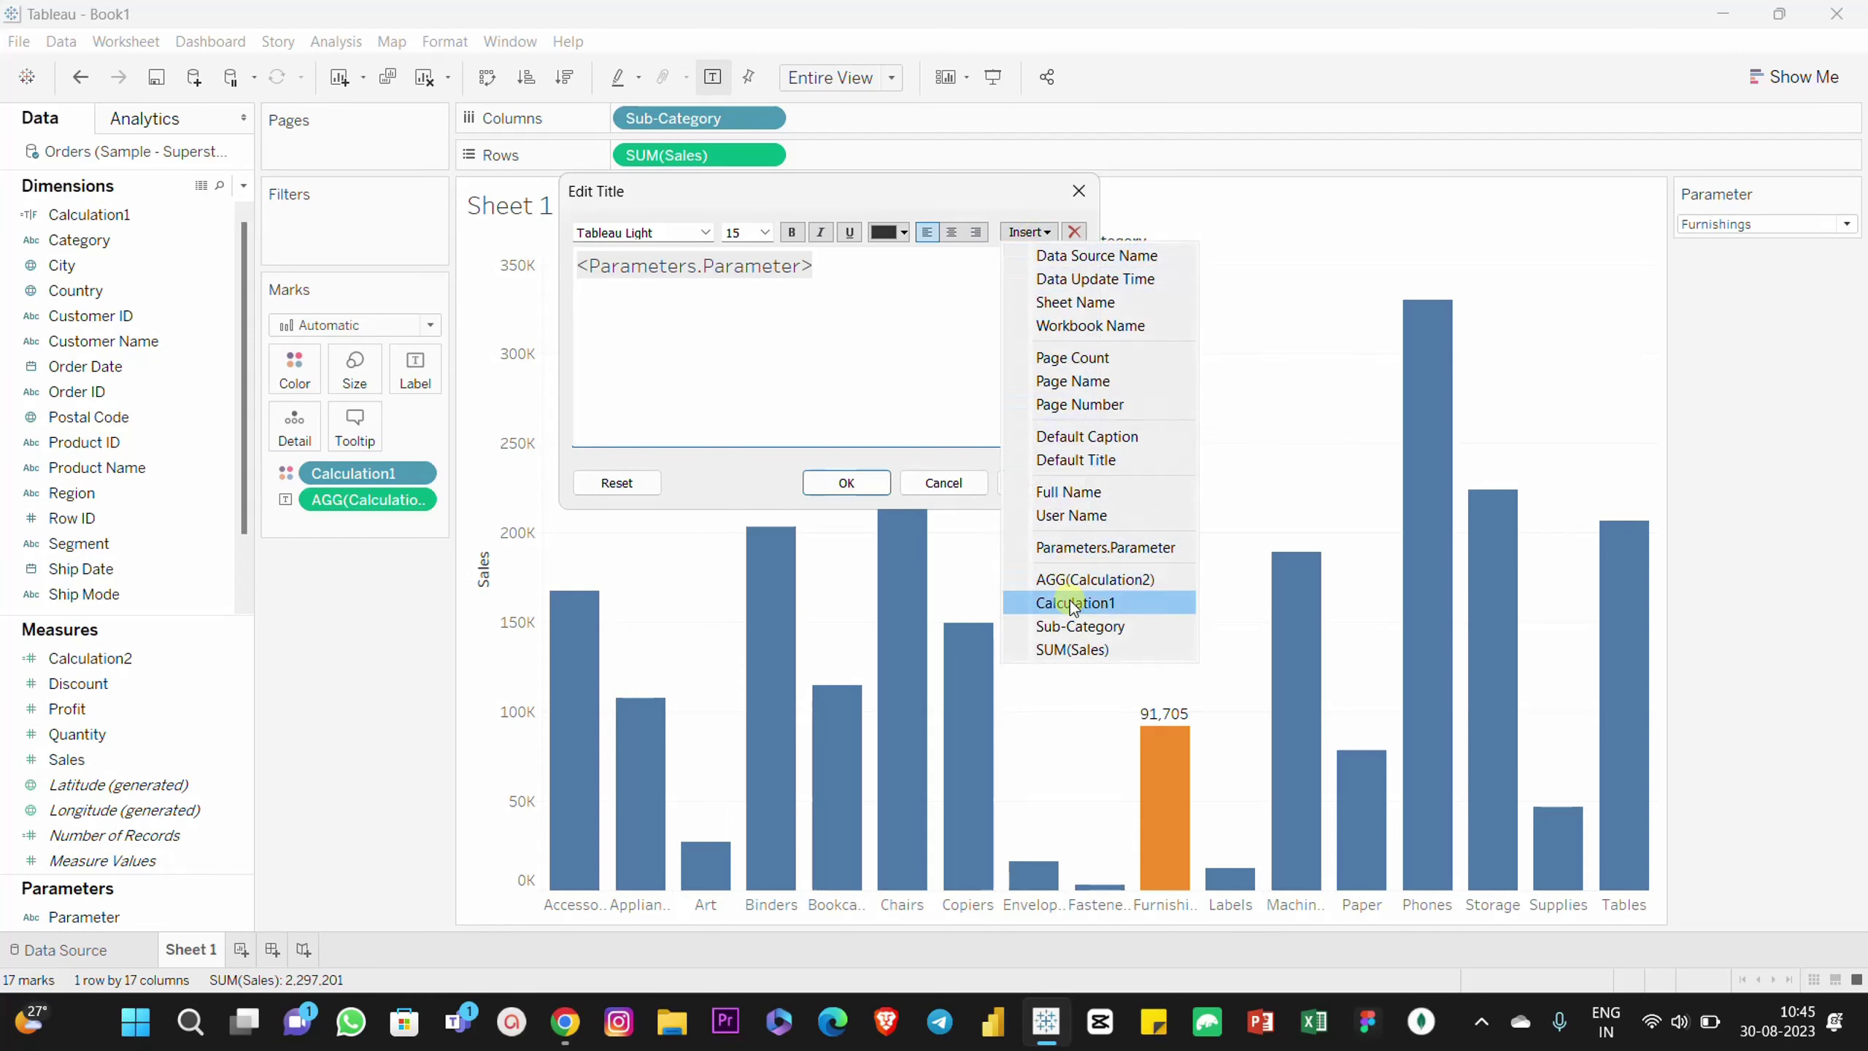
left_click(1070, 649)
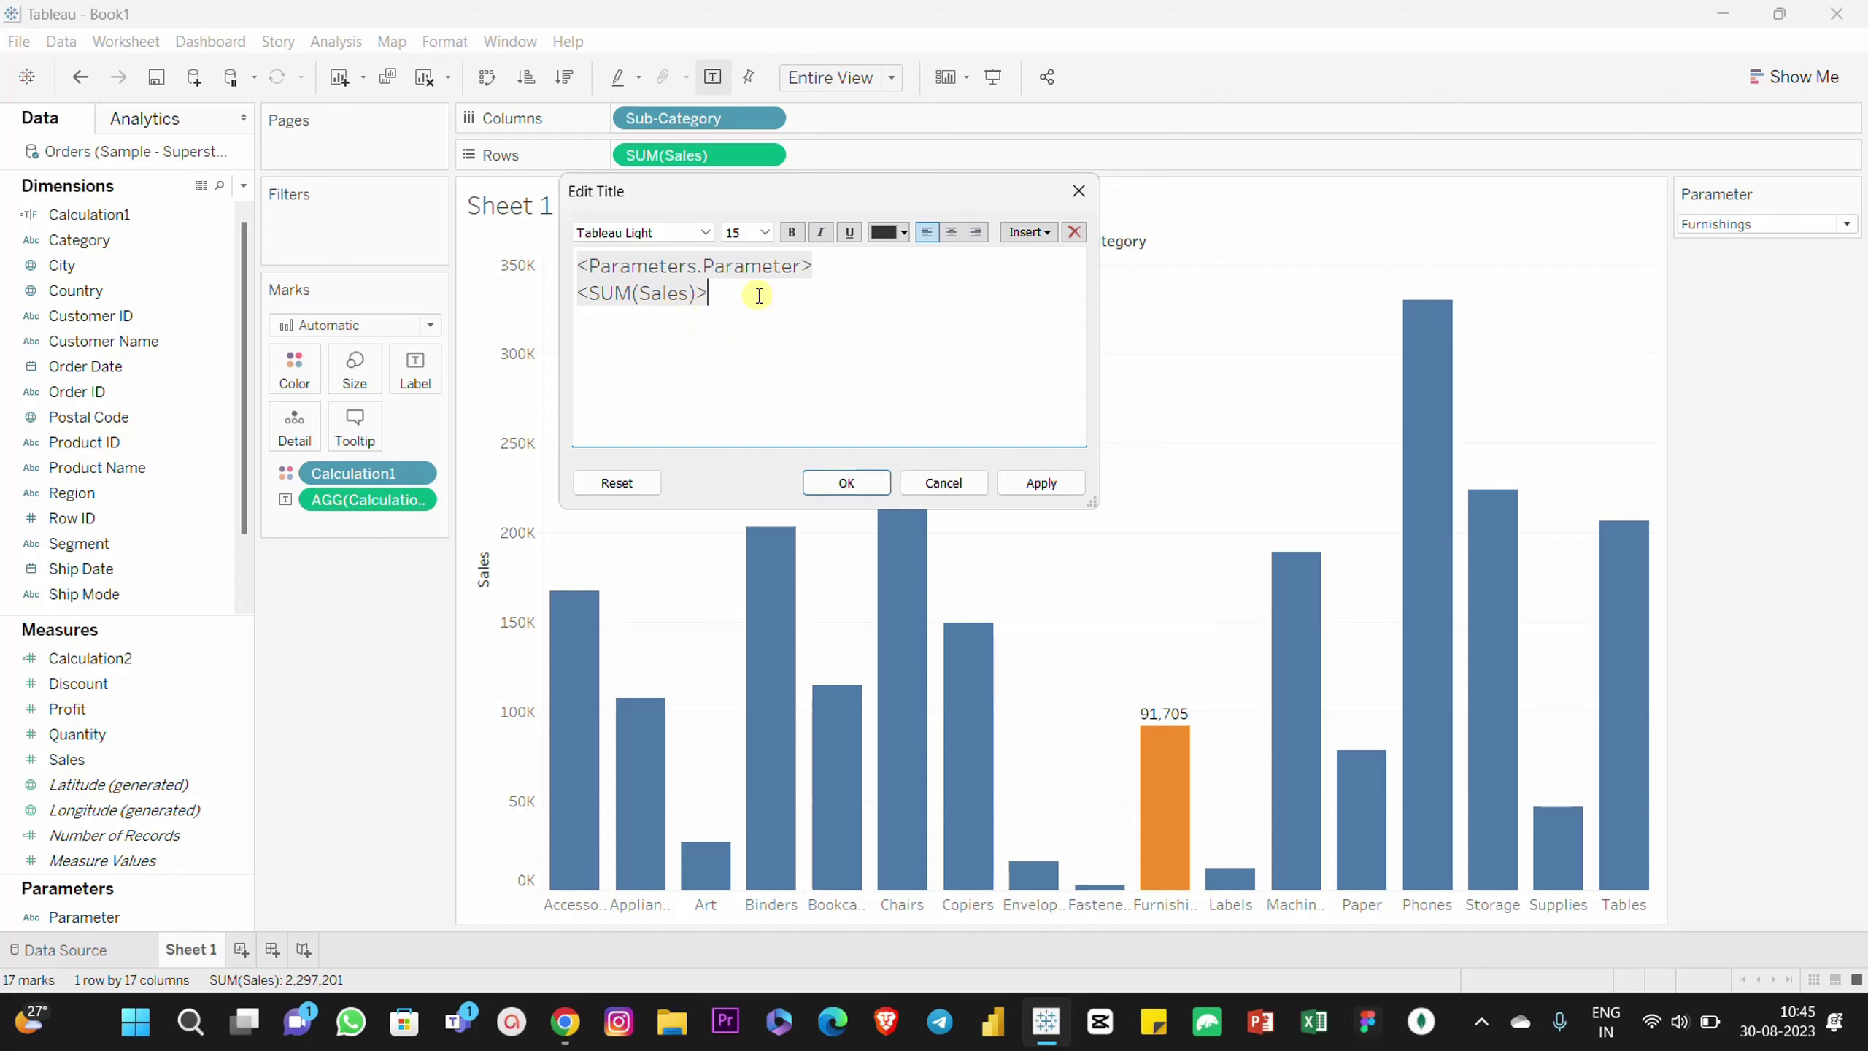
Step: Make both lines of the title bold and set their font size to 20
left_click_drag(755, 291, 551, 263)
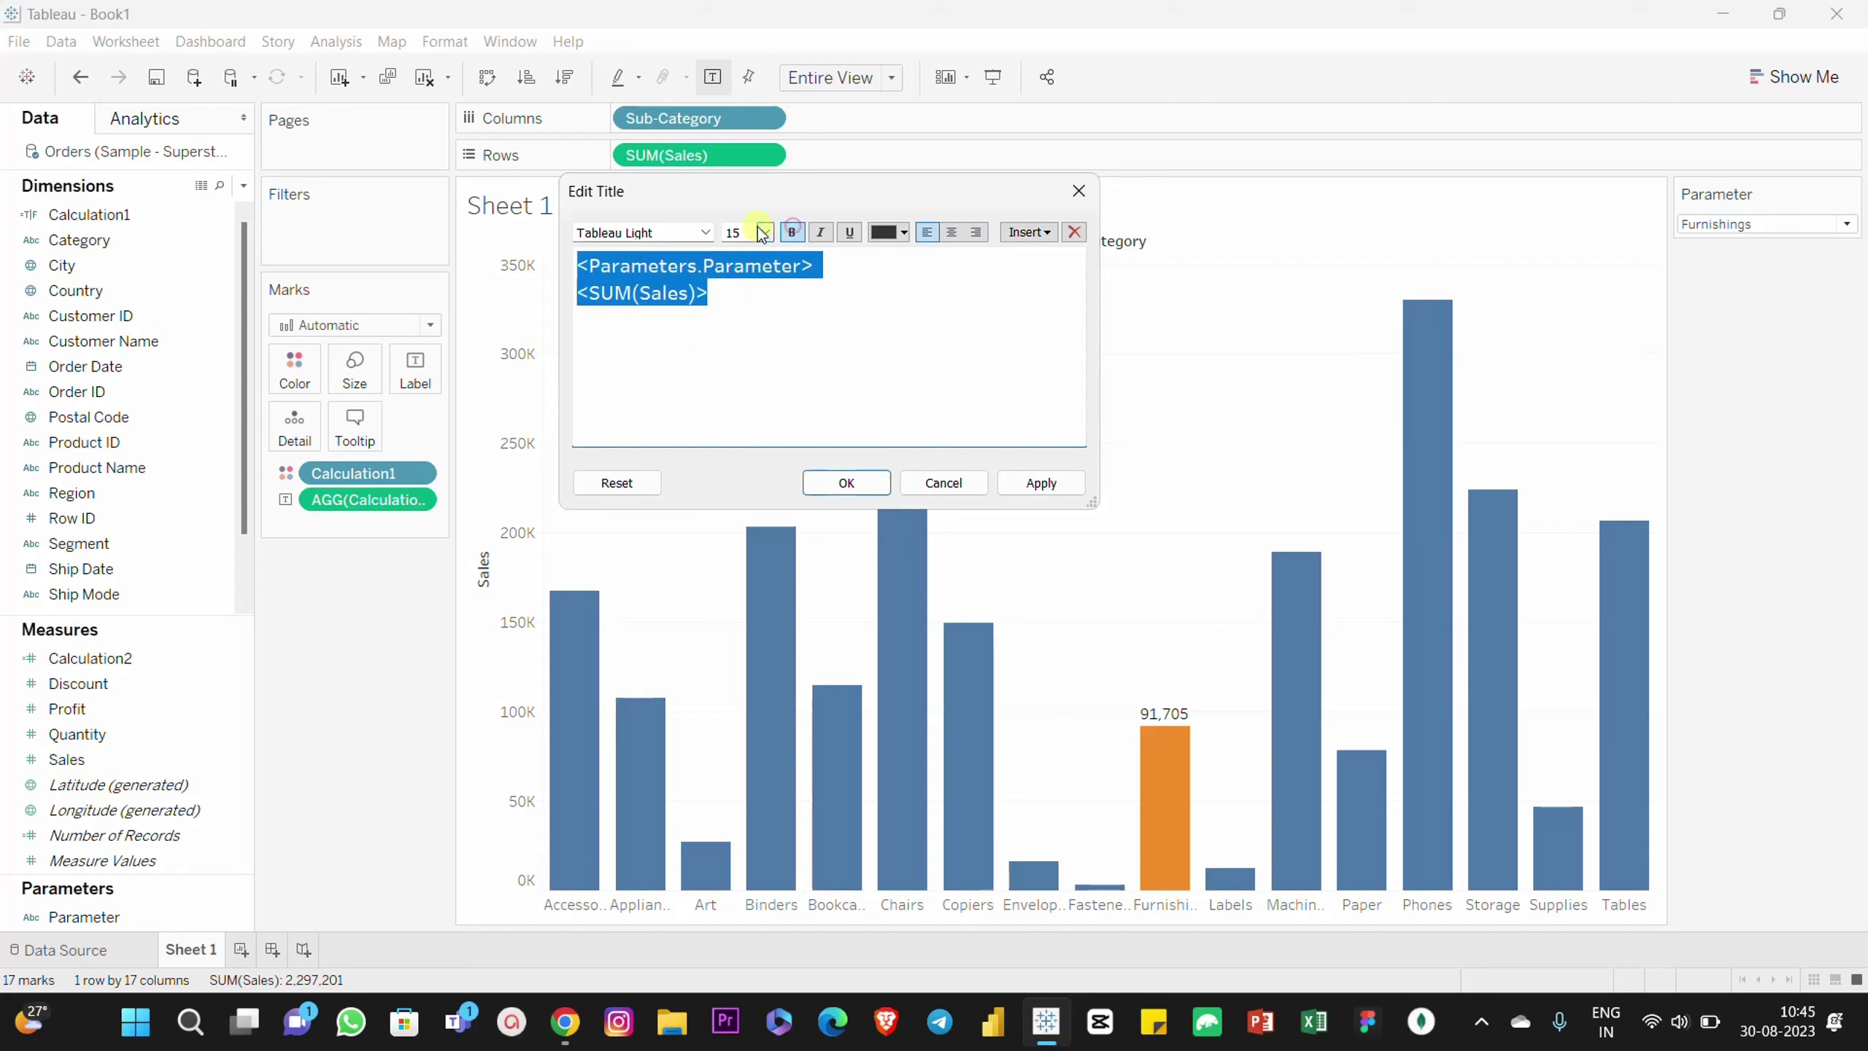
left_click(765, 233)
left_click(738, 390)
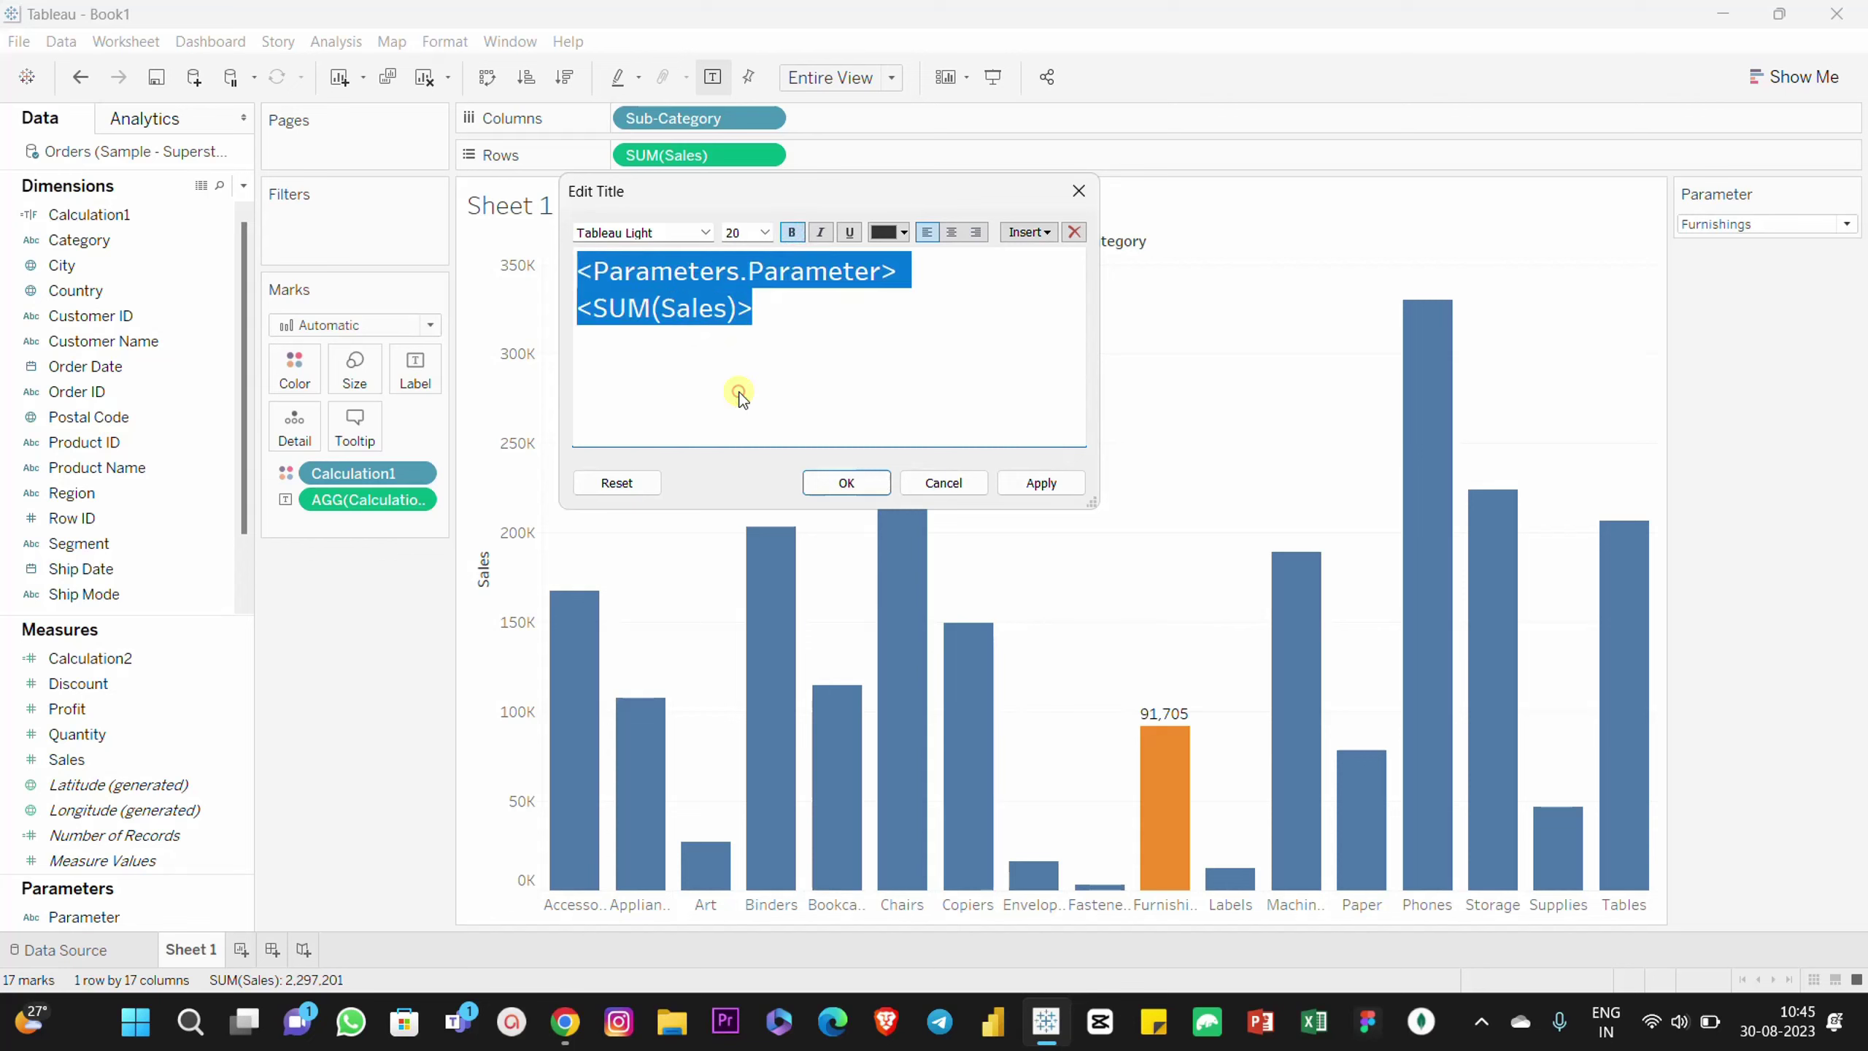
Step: Add the text "Sub Category: " in front of the parameter field in the title
left_click(580, 272)
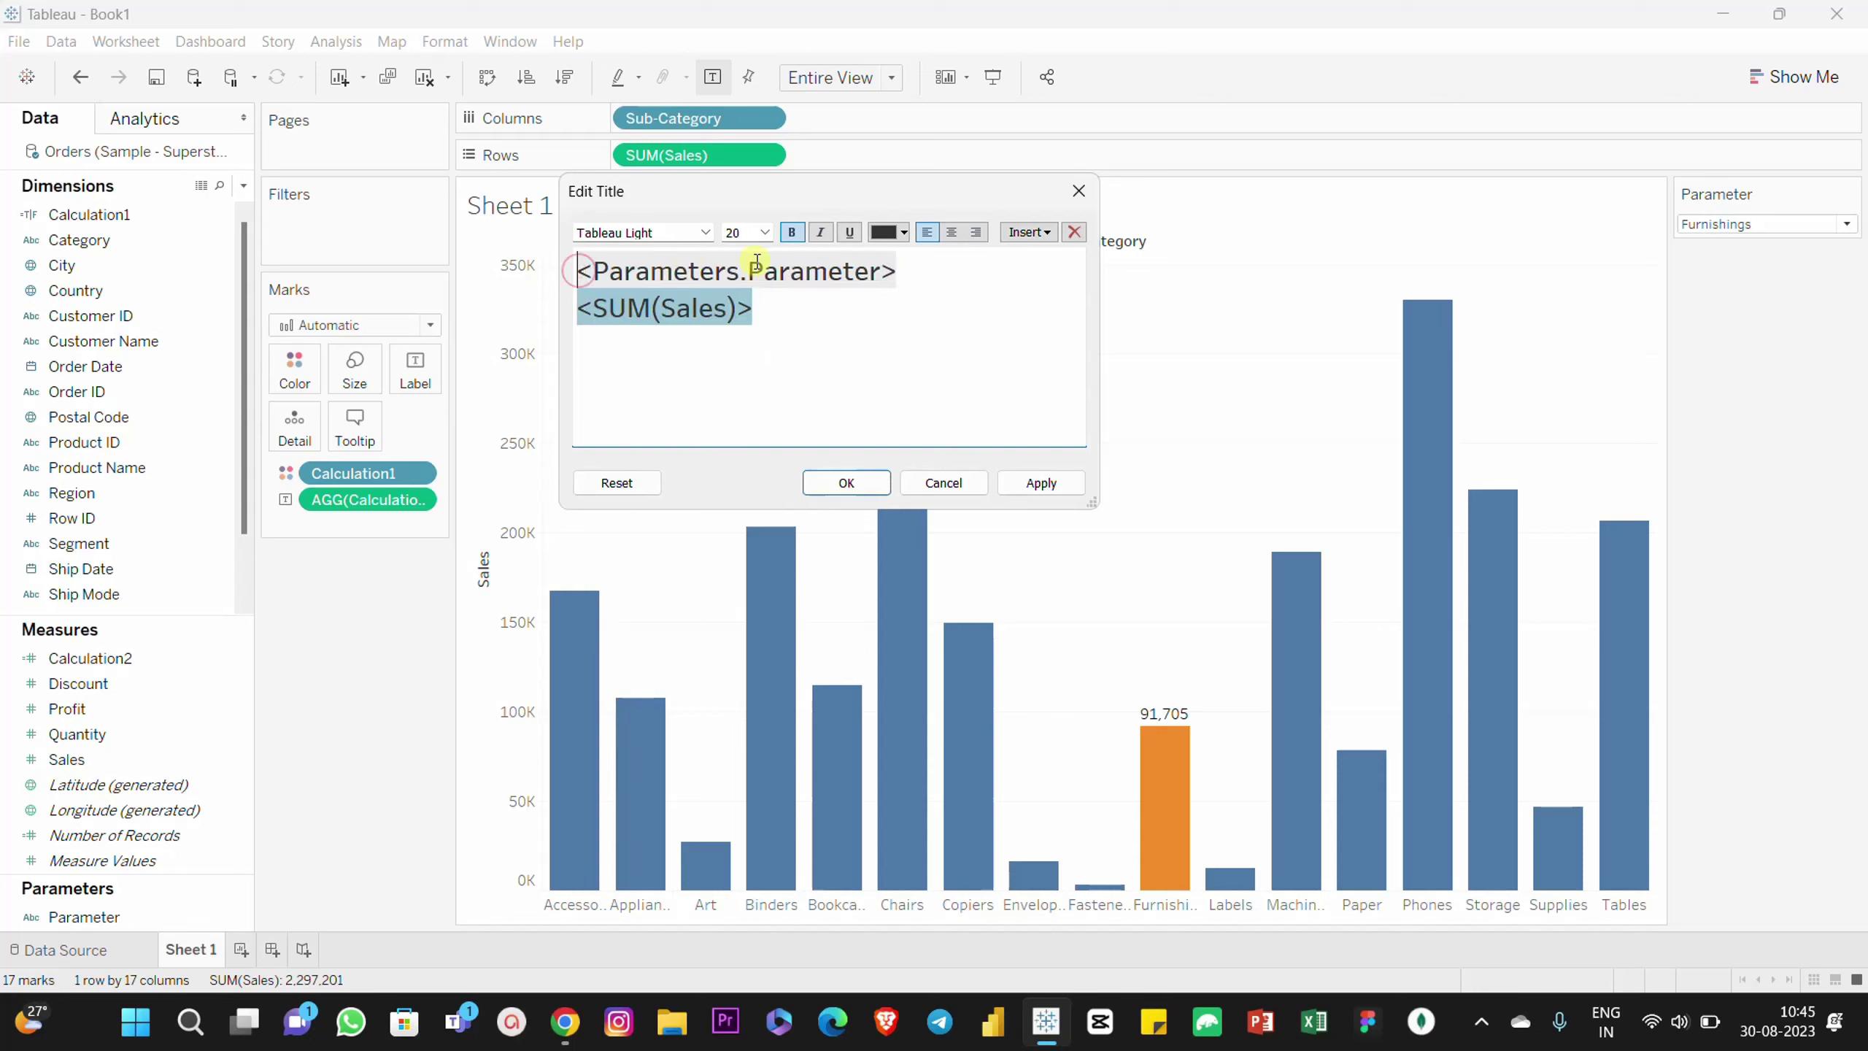
type("Sub Cateog")
type("ry")
key("BackSpace")
key("BackSpace")
key("BackSpace")
key("BackSpace")
type("gory:")
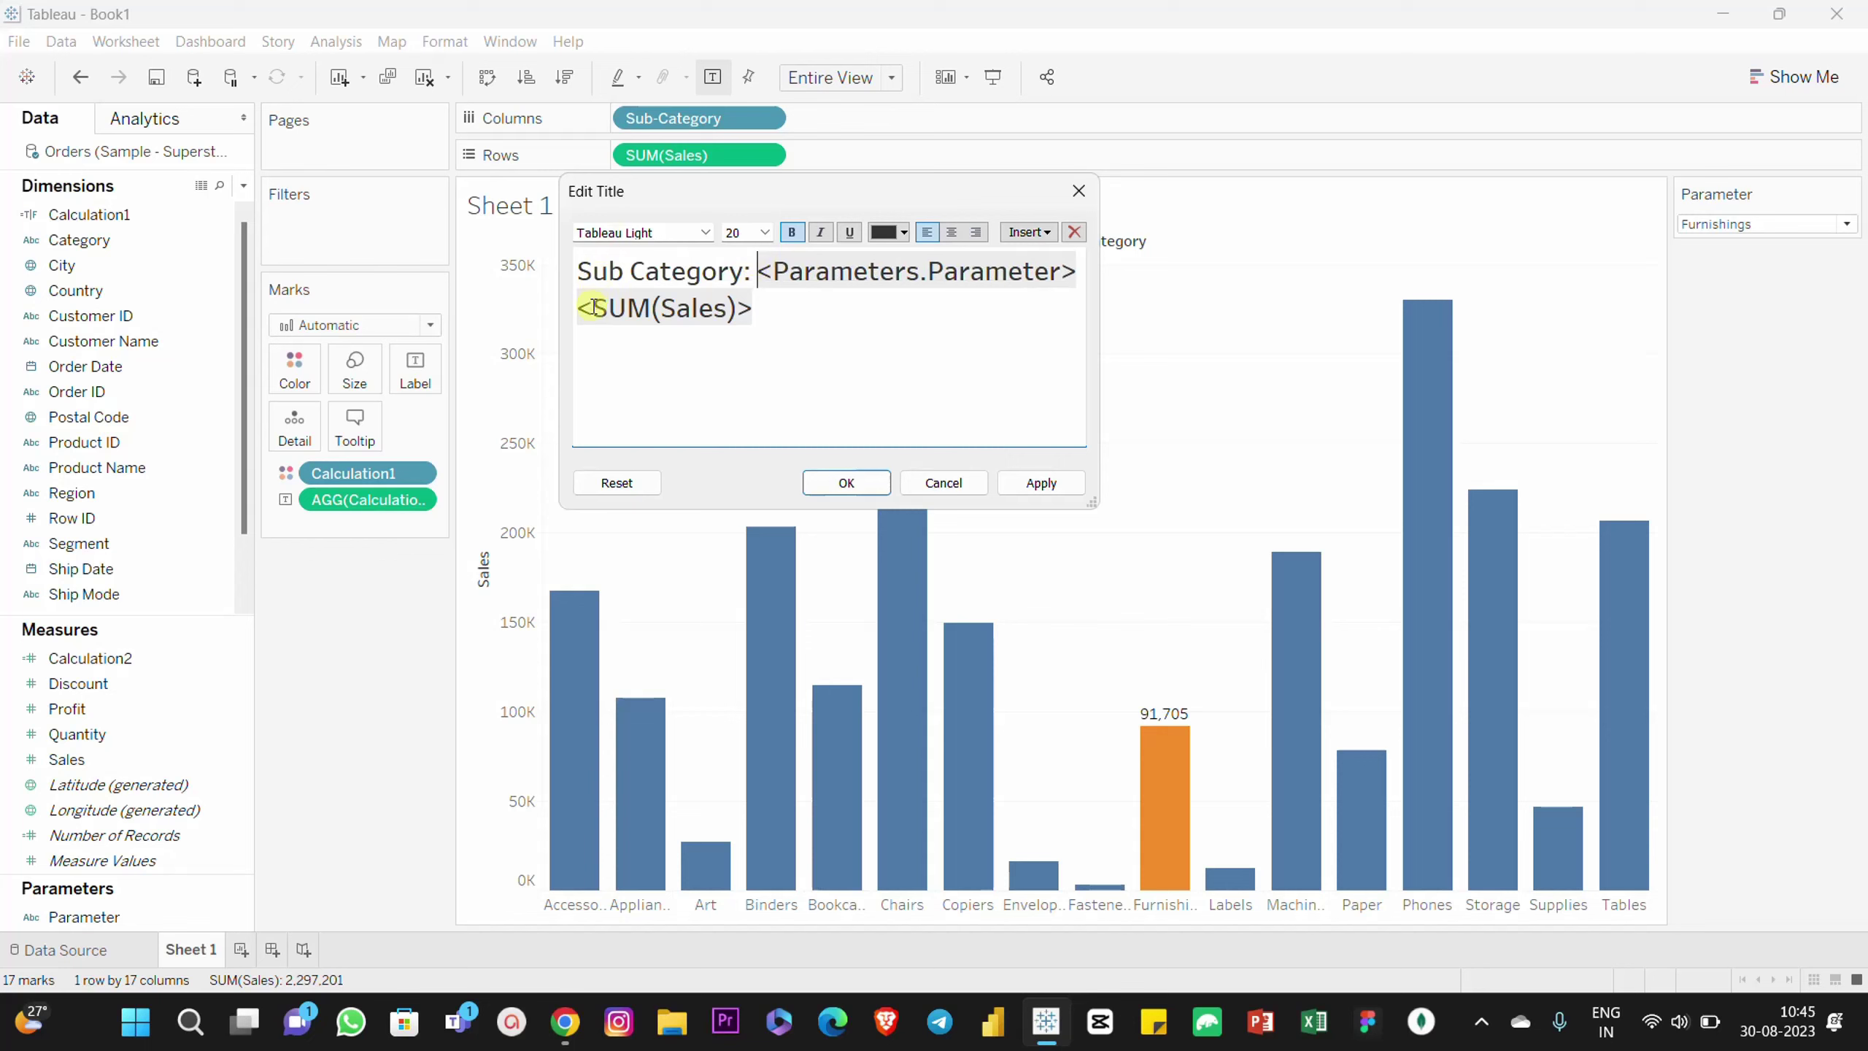
Step: Add the text "Sales: " in front of the SUM(Sales) field in the title
left_click(594, 308)
key("Left")
type("S")
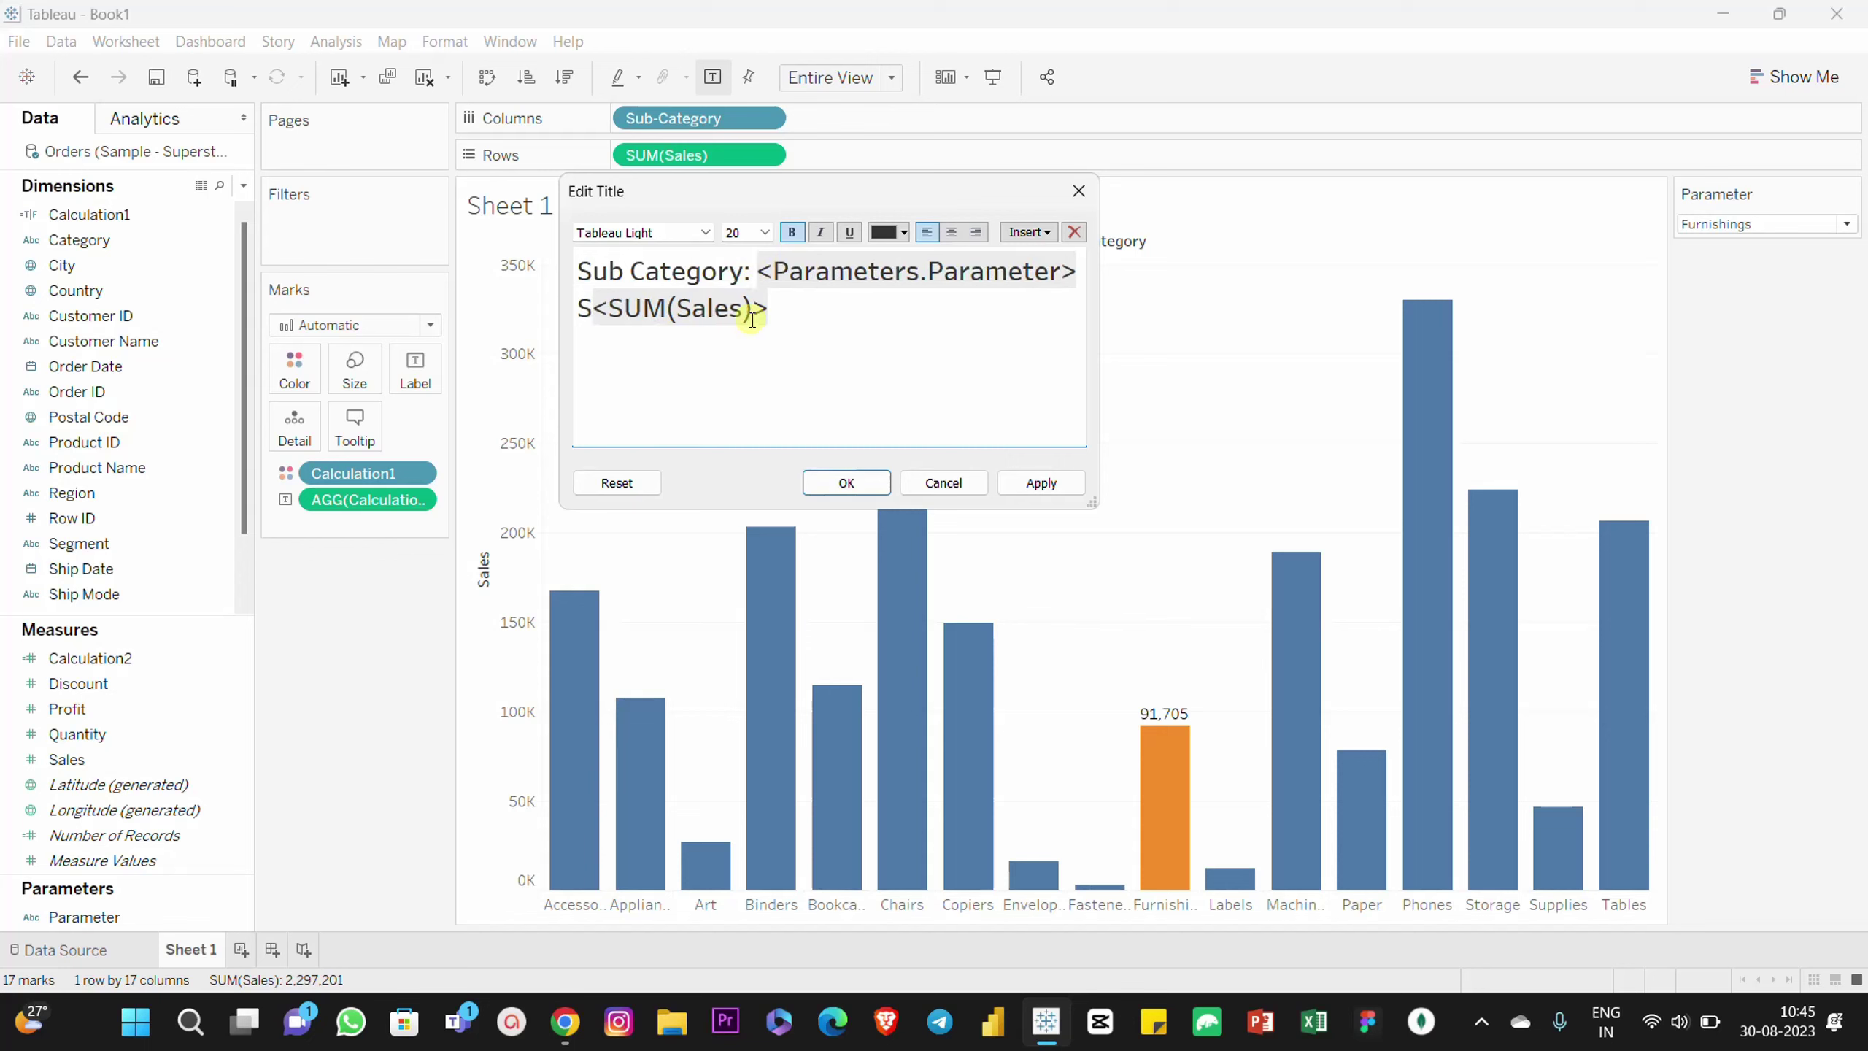
type("ales:")
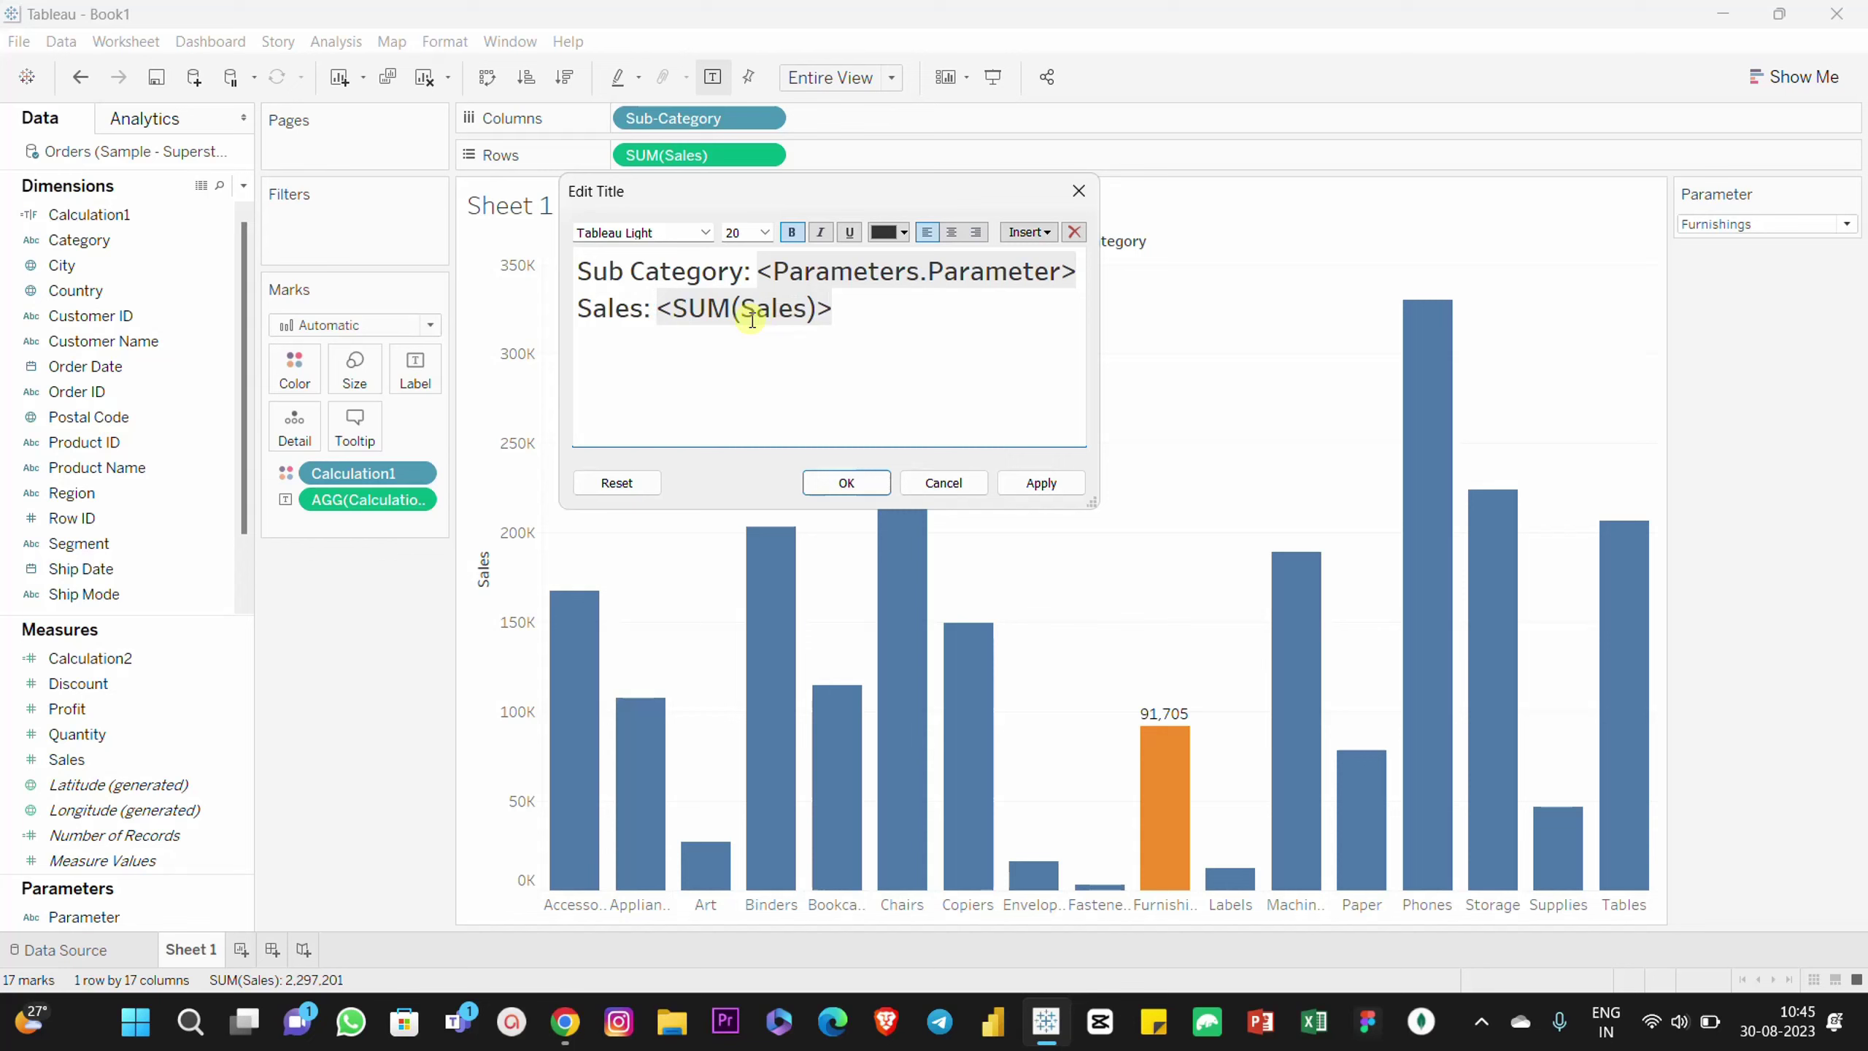
Step: Color the parameter field in the title green
left_click_drag(758, 274, 1069, 272)
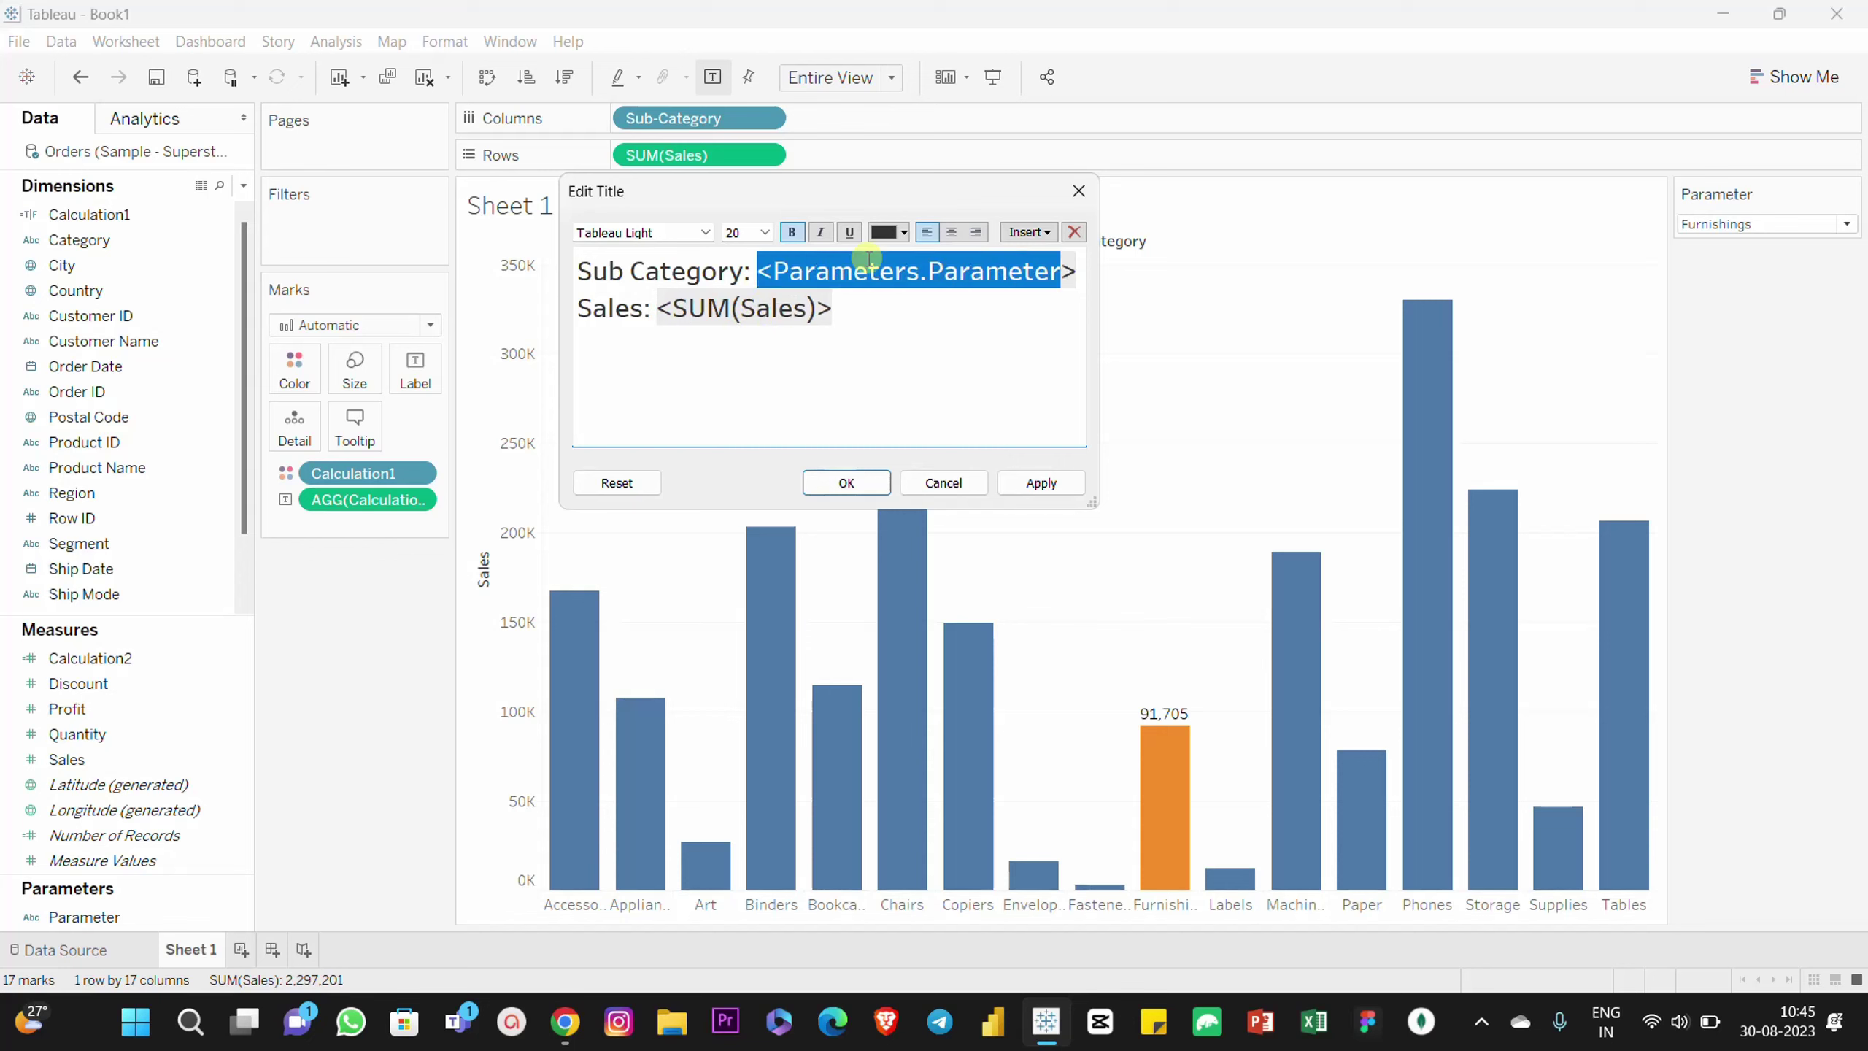
left_click(904, 233)
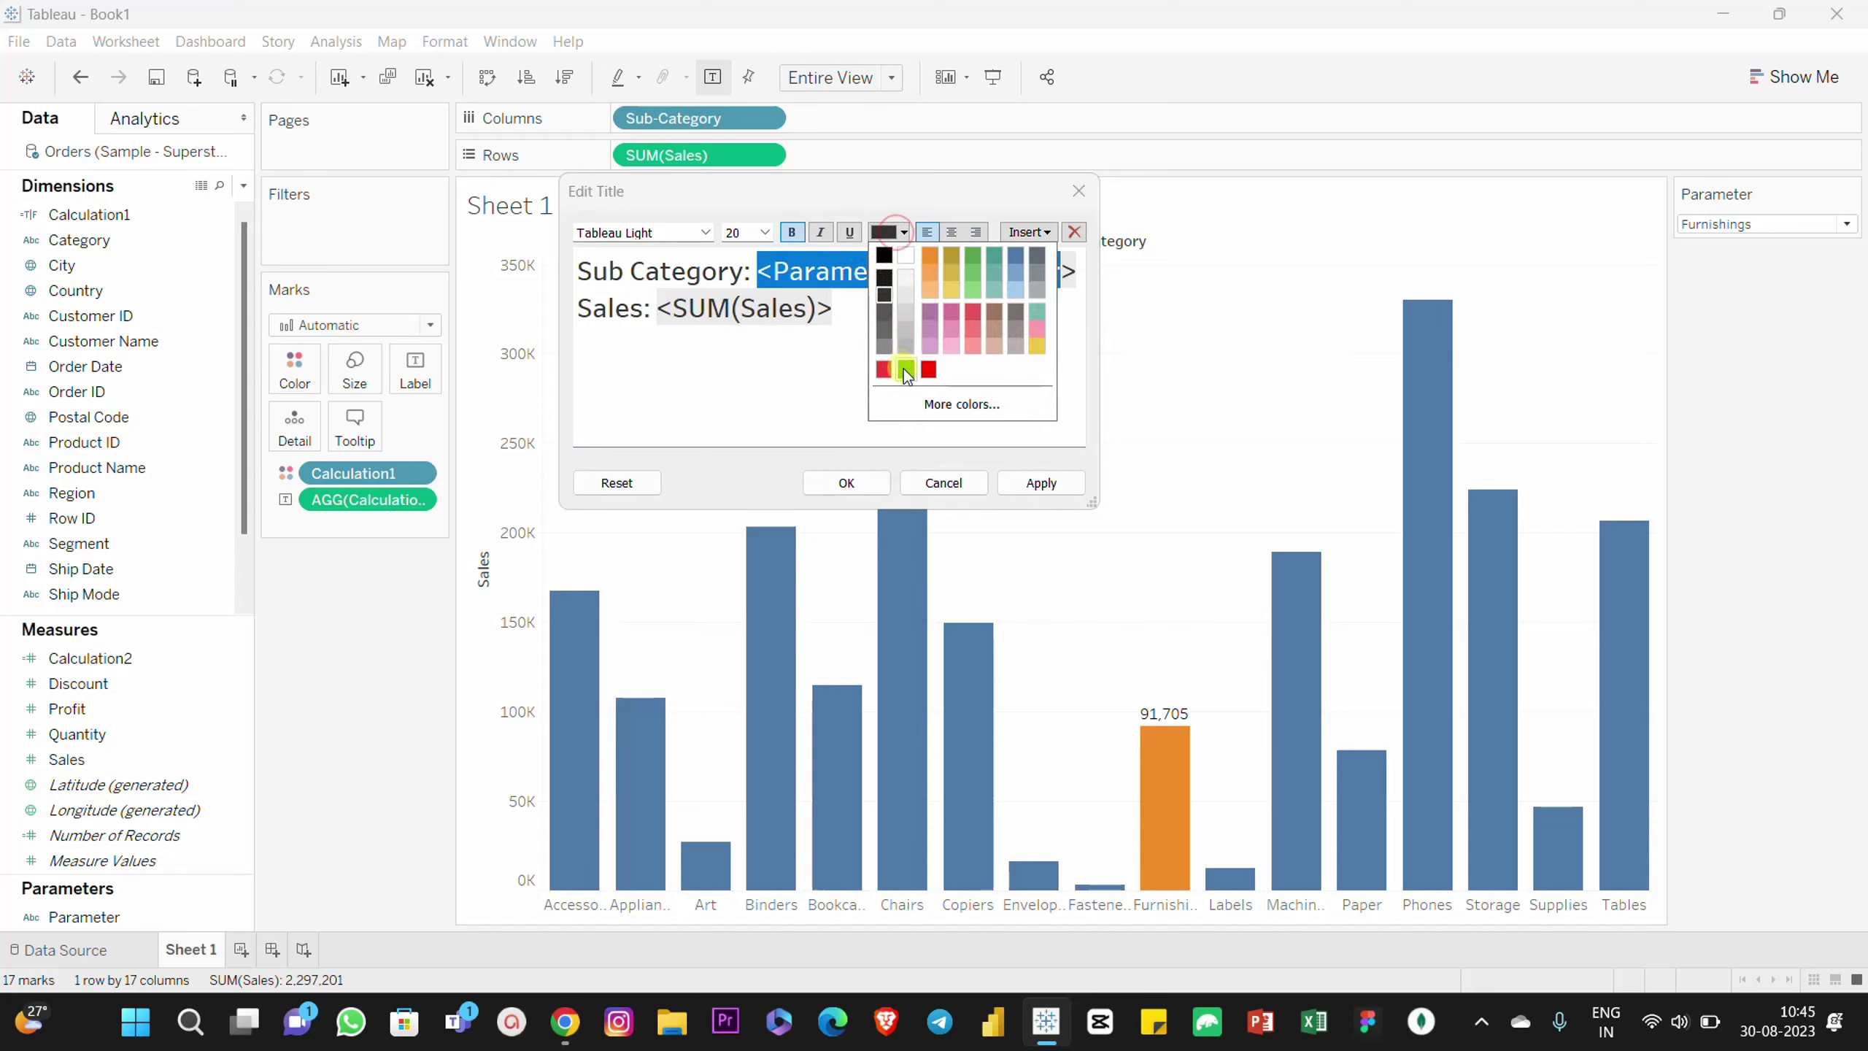
left_click(906, 375)
Step: Color the title's SUM(Sales) field green and its parameter field orange, and apply the title to the sheet
left_click_drag(657, 308, 923, 308)
left_click(891, 234)
left_click(903, 372)
left_click_drag(759, 272, 931, 261)
left_click(891, 233)
left_click(923, 386)
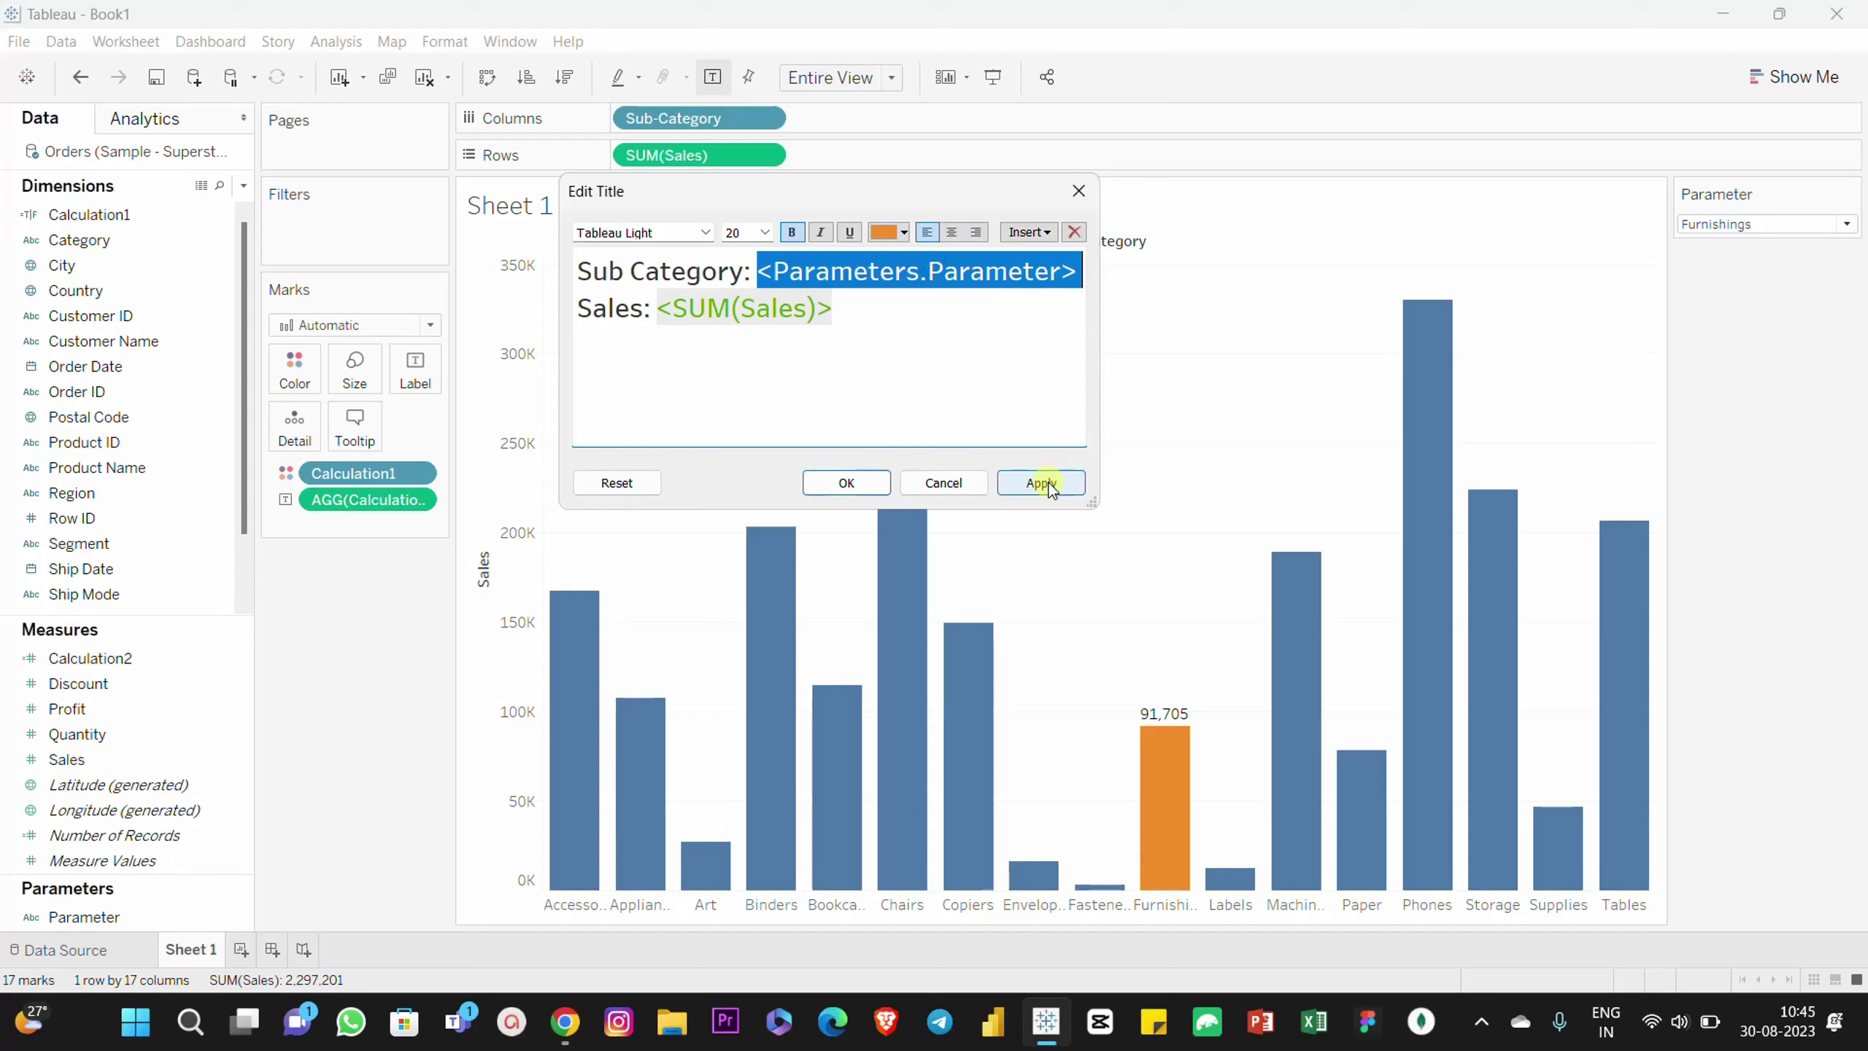
left_click(1050, 485)
left_click(860, 482)
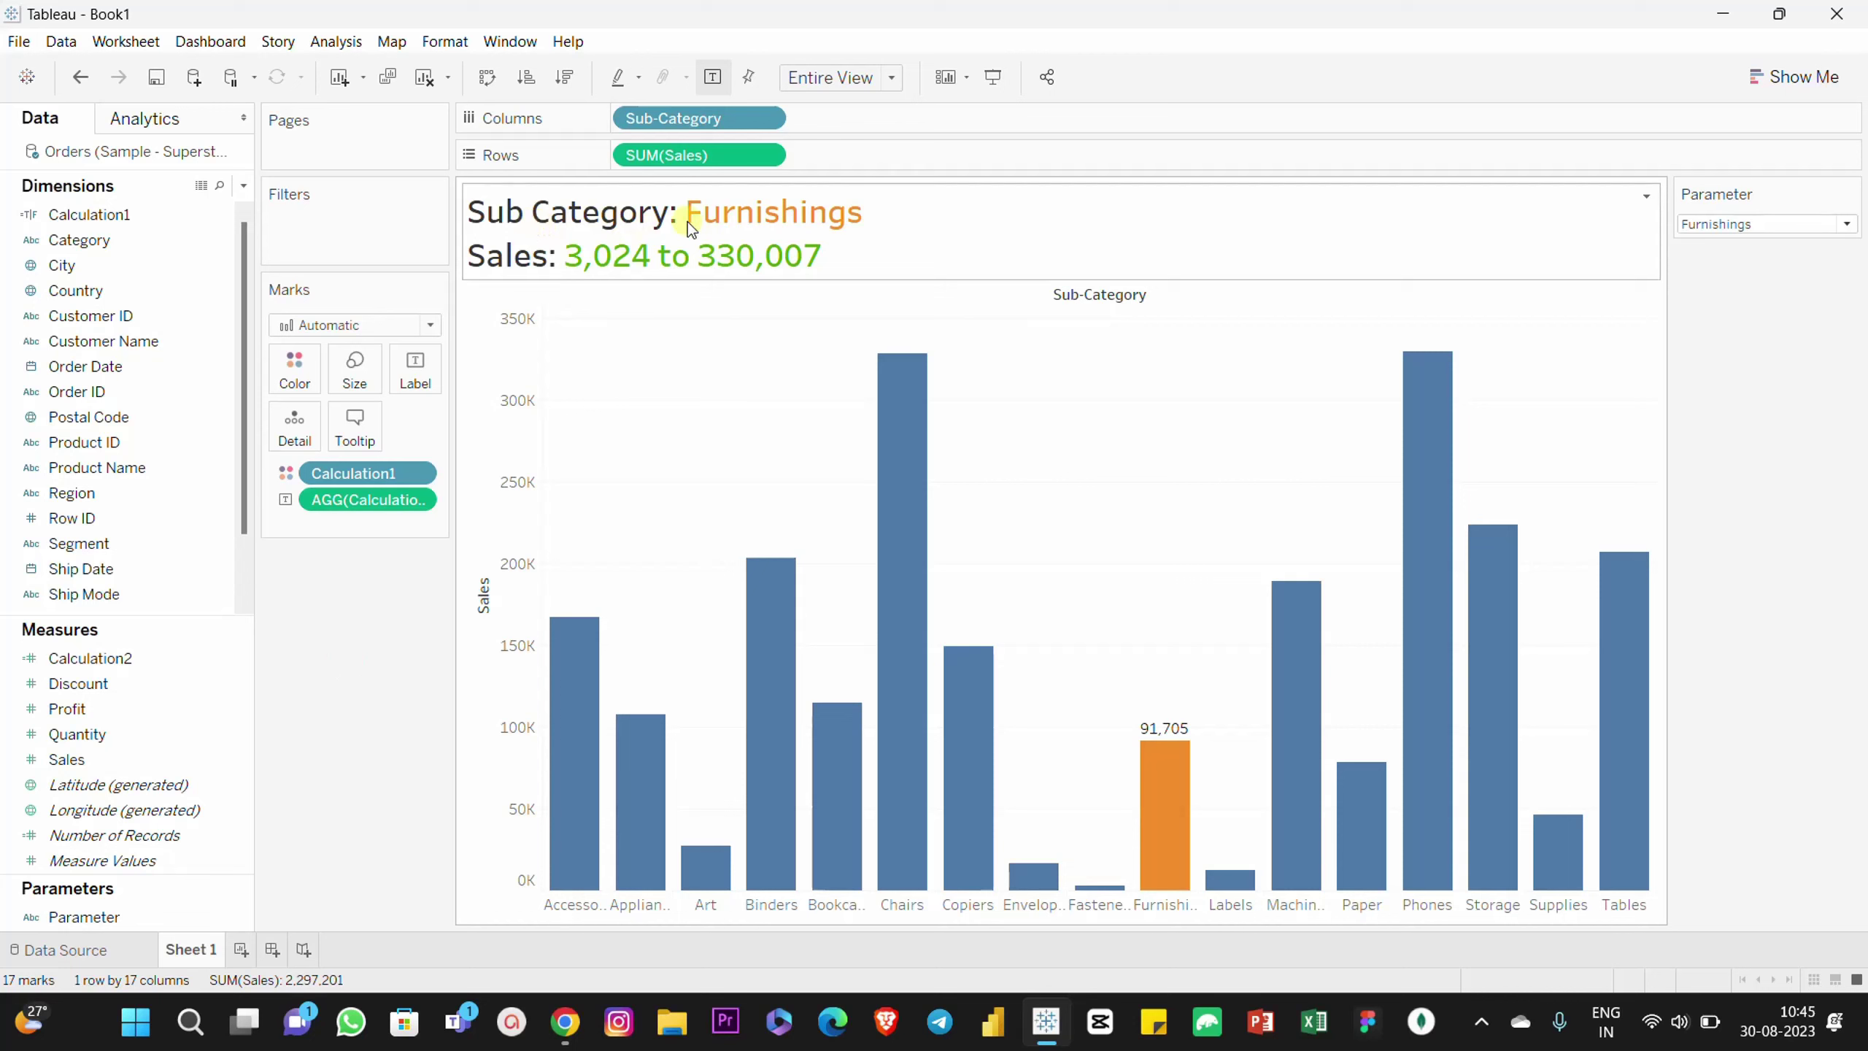
Step: Test the dynamic title by selecting the Chairs, Bookcases and Binders bars, ending on Chairs
left_click(899, 448)
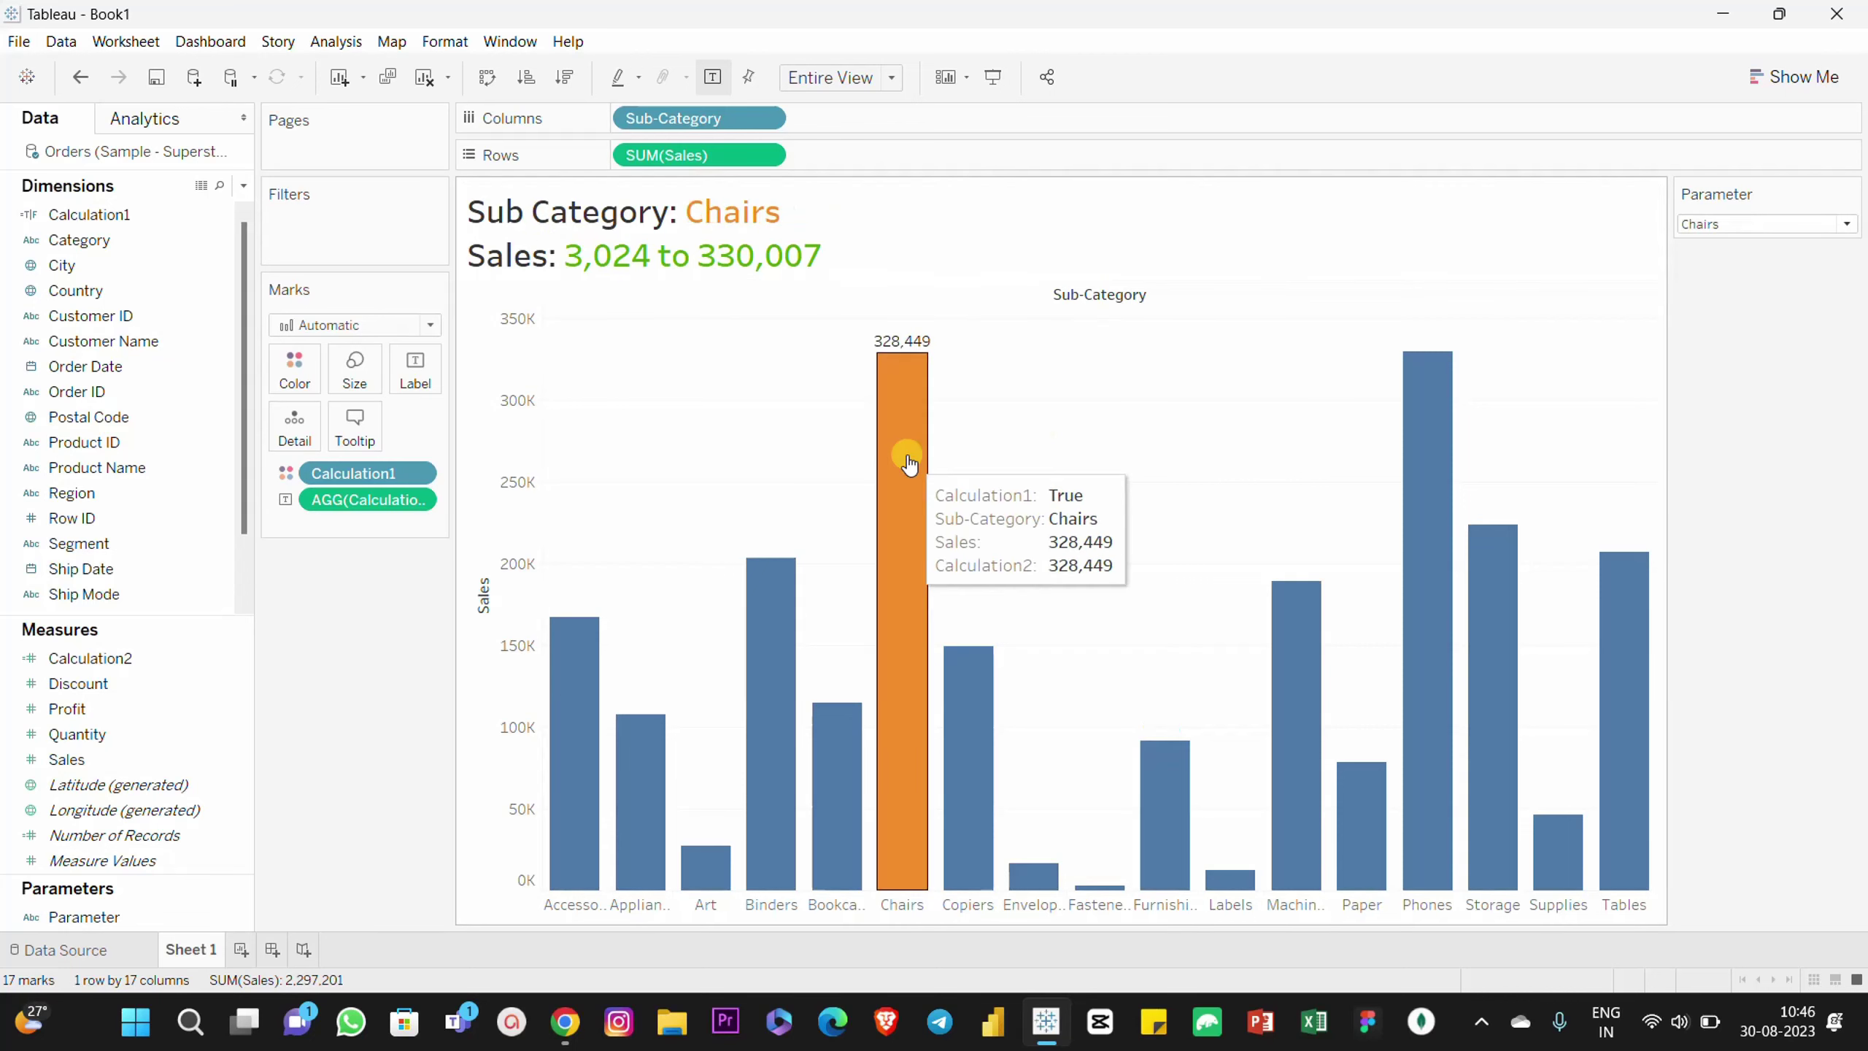
left_click(834, 771)
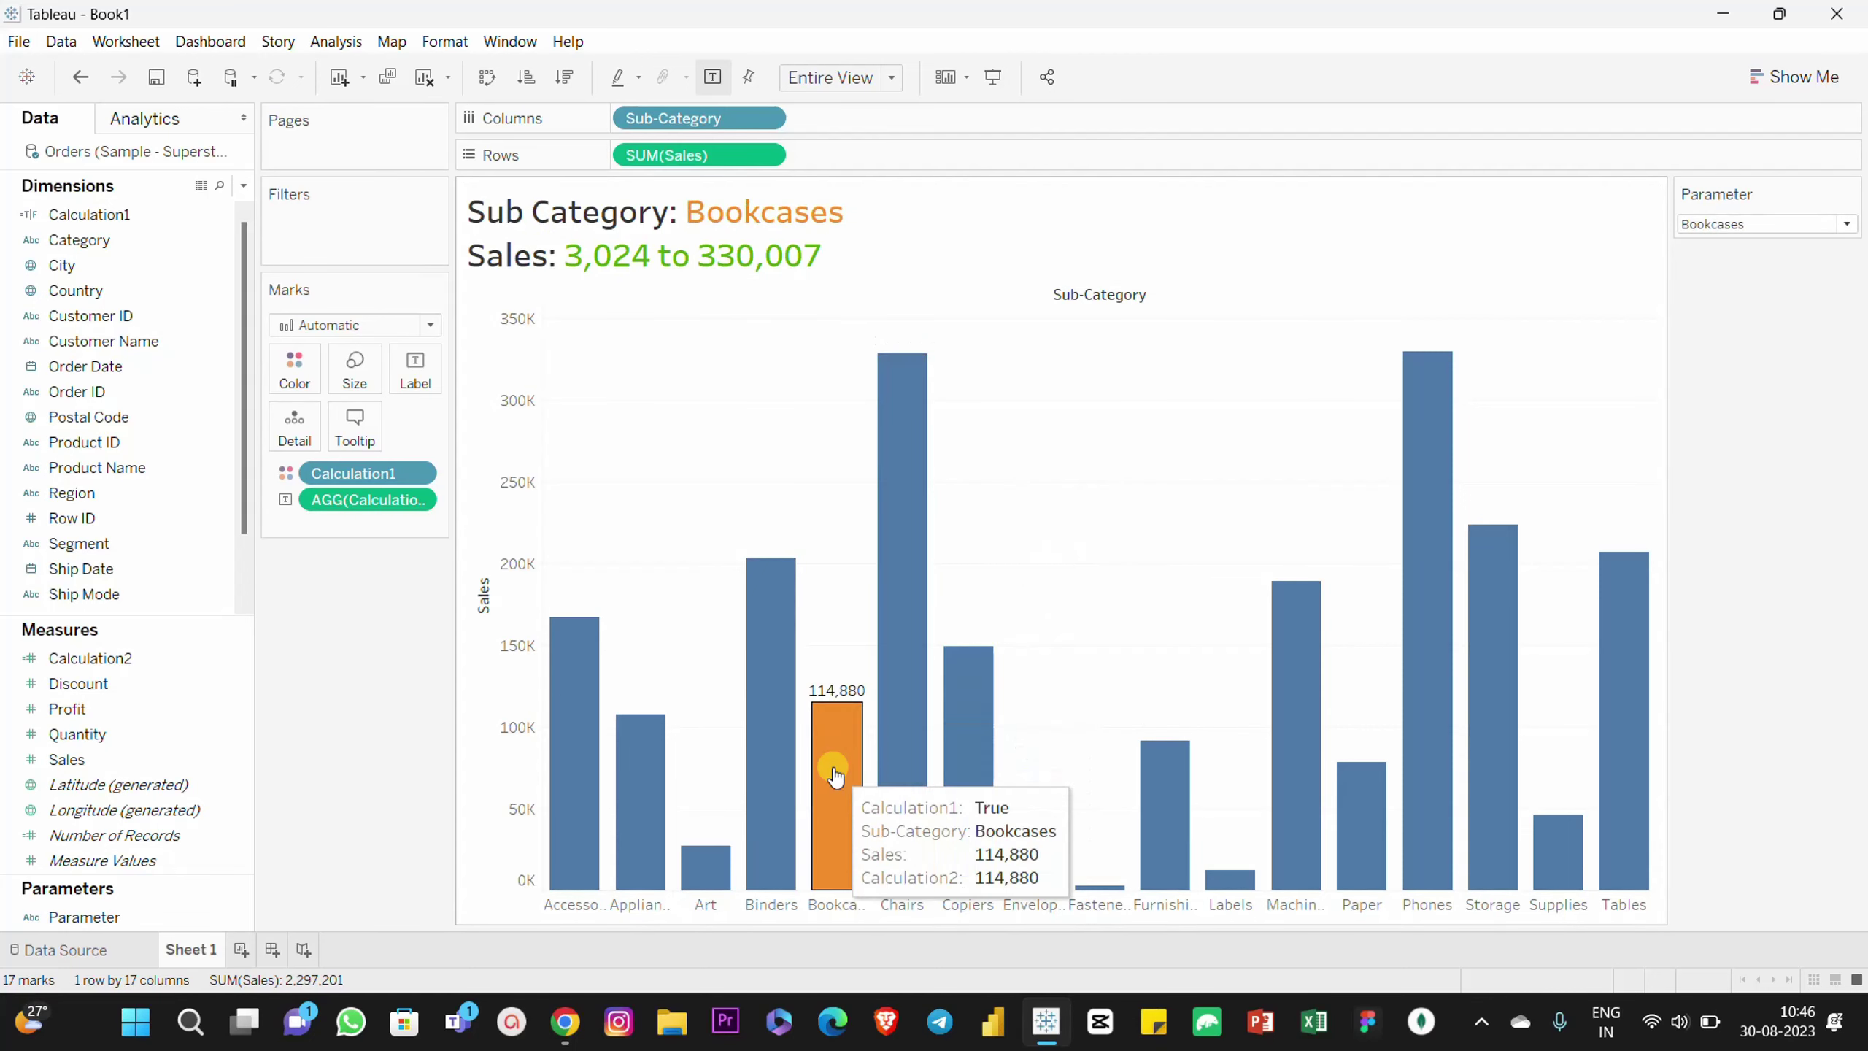
left_click(765, 661)
left_click(923, 557)
Step: Replace the SUM(Sales) field in the sheet title with AGG(Calculation2) and apply the title
right_click(750, 251)
left_click(799, 263)
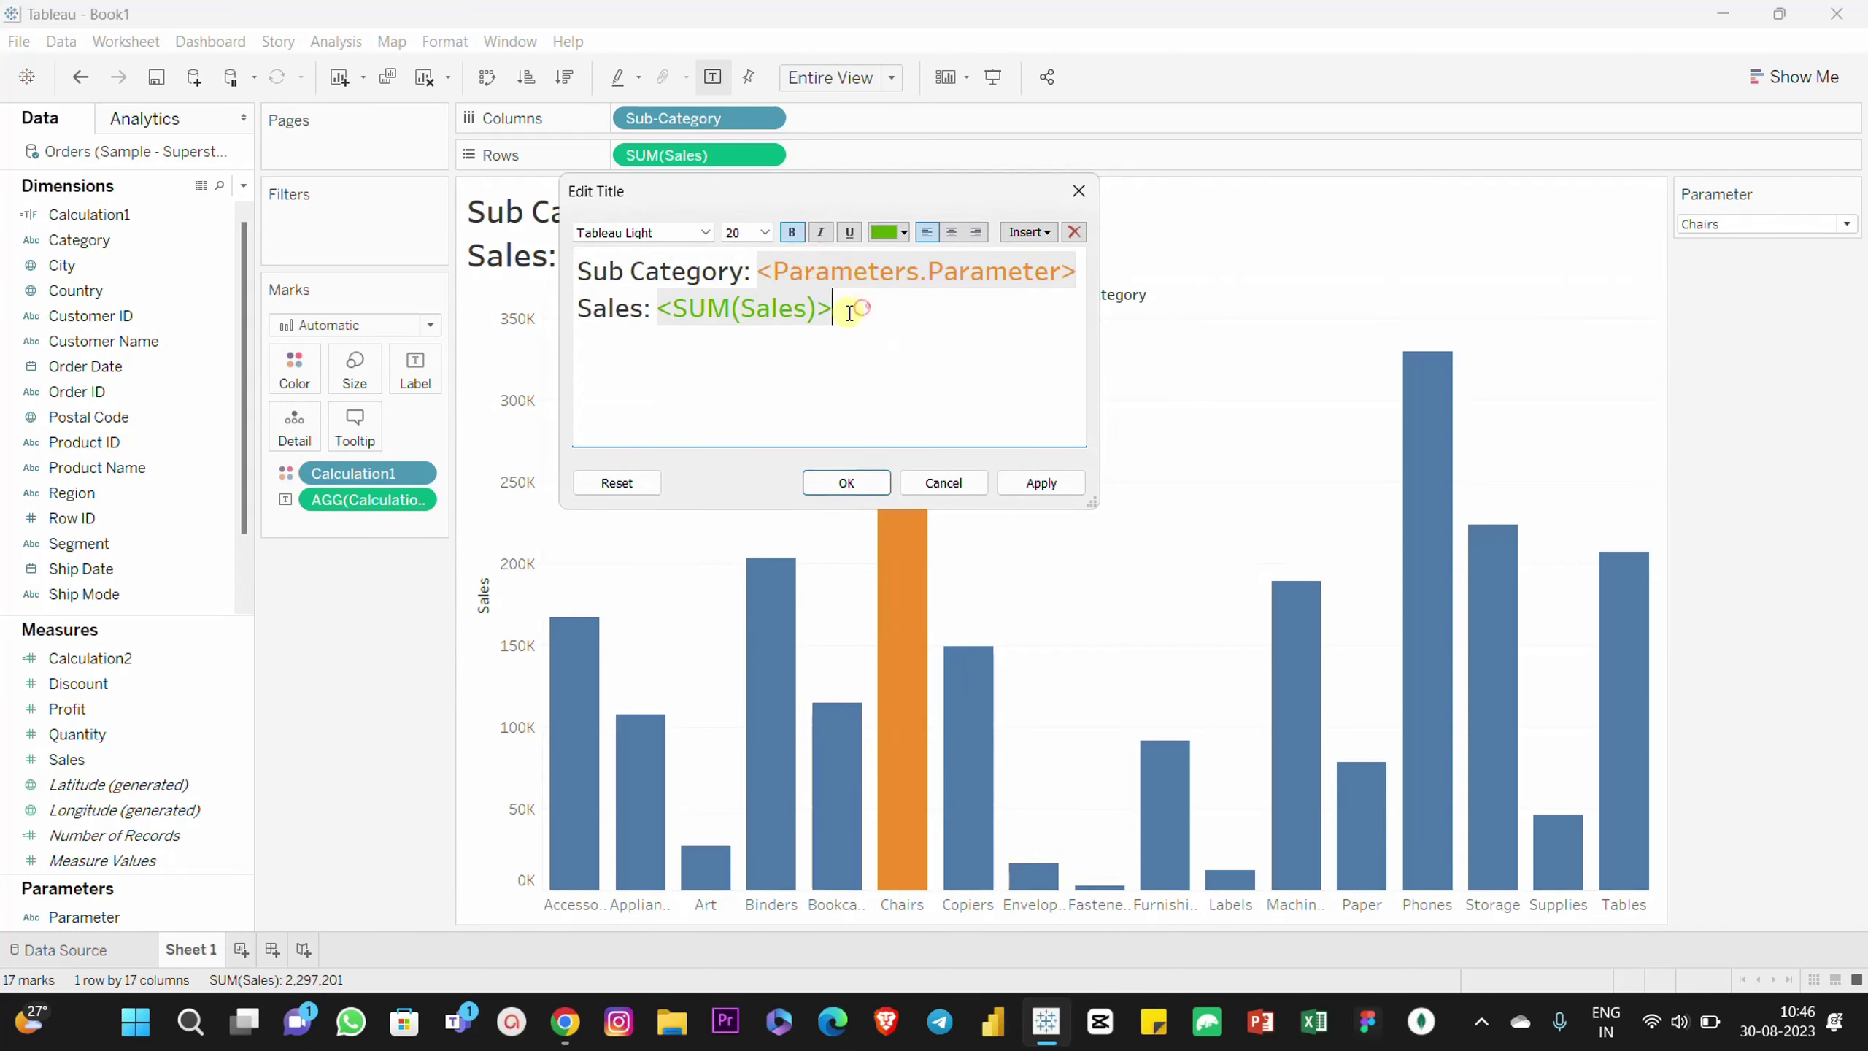
key("shift+Left")
key("shift+Left")
key("shift+Left")
key("shift+Left")
key("shift+Left")
key("shift+Left")
key("shift+Left")
key("shift+Left")
key("shift+Left")
key("shift+Left")
key("shift+Left")
key("shift+Left")
left_click(1045, 233)
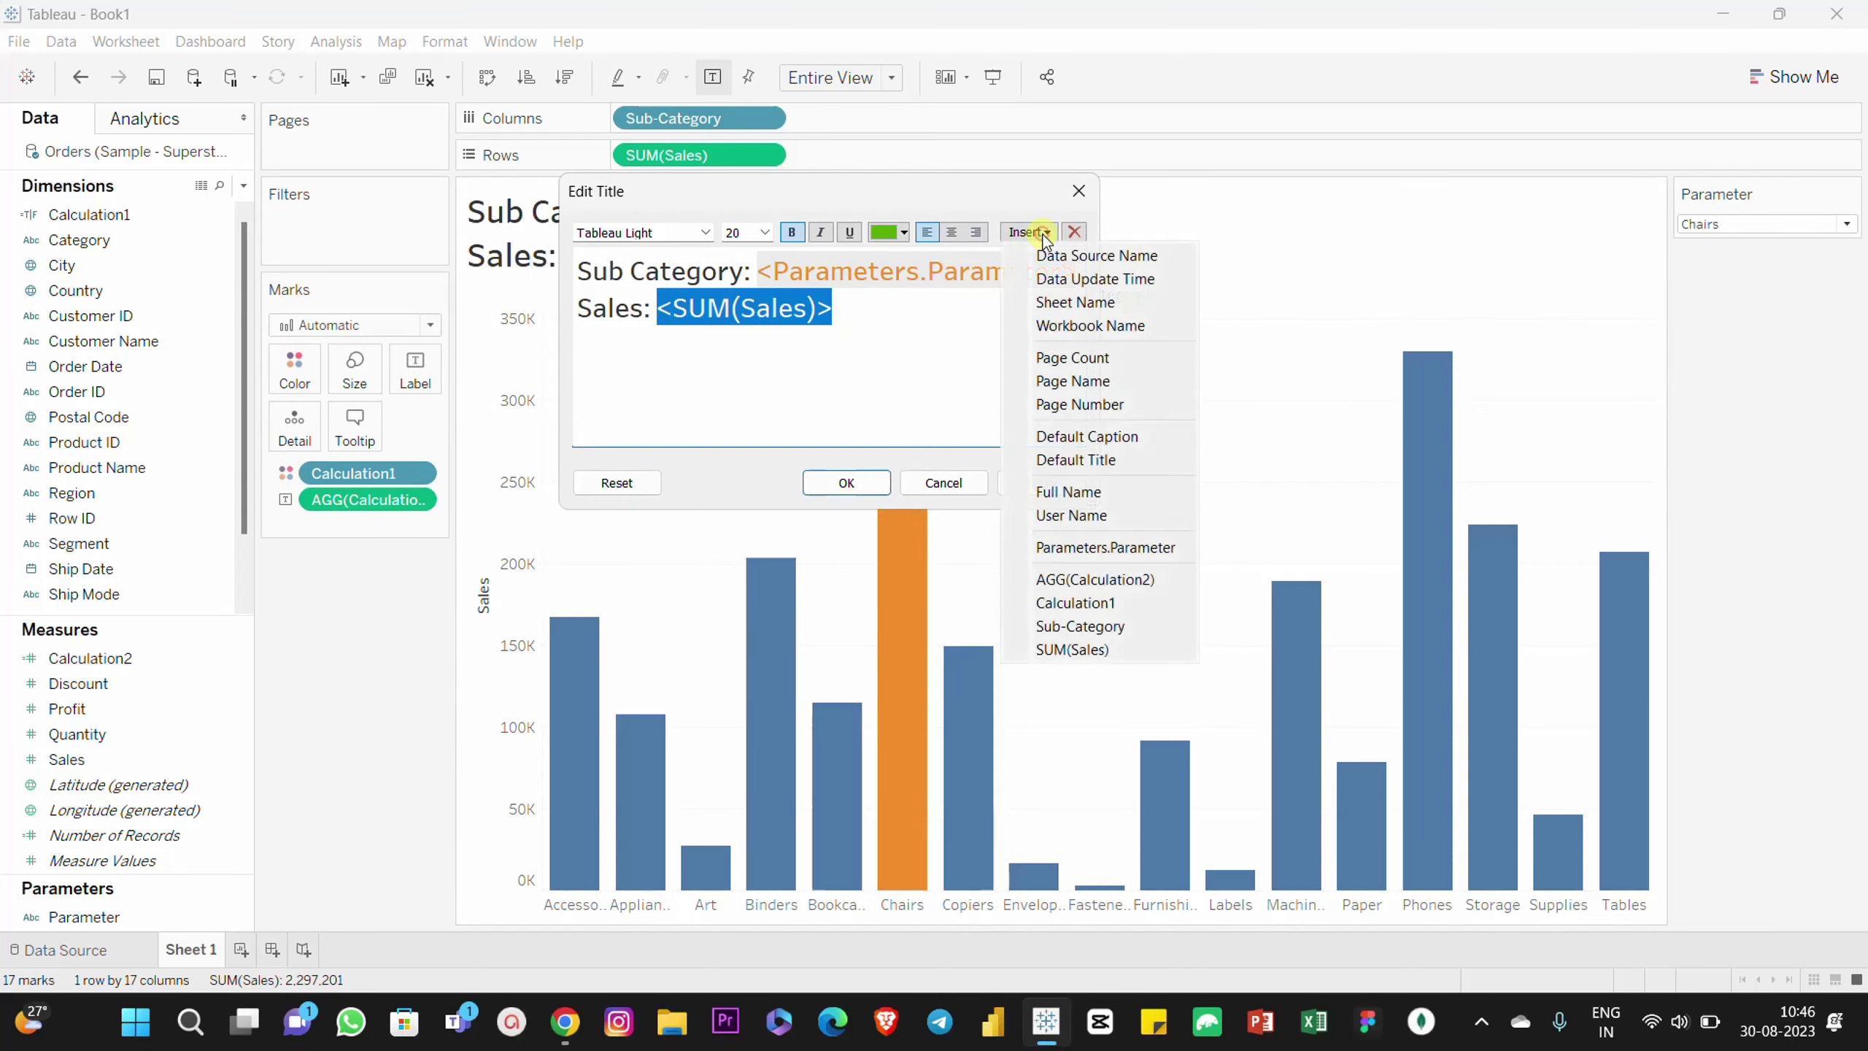
left_click(1121, 579)
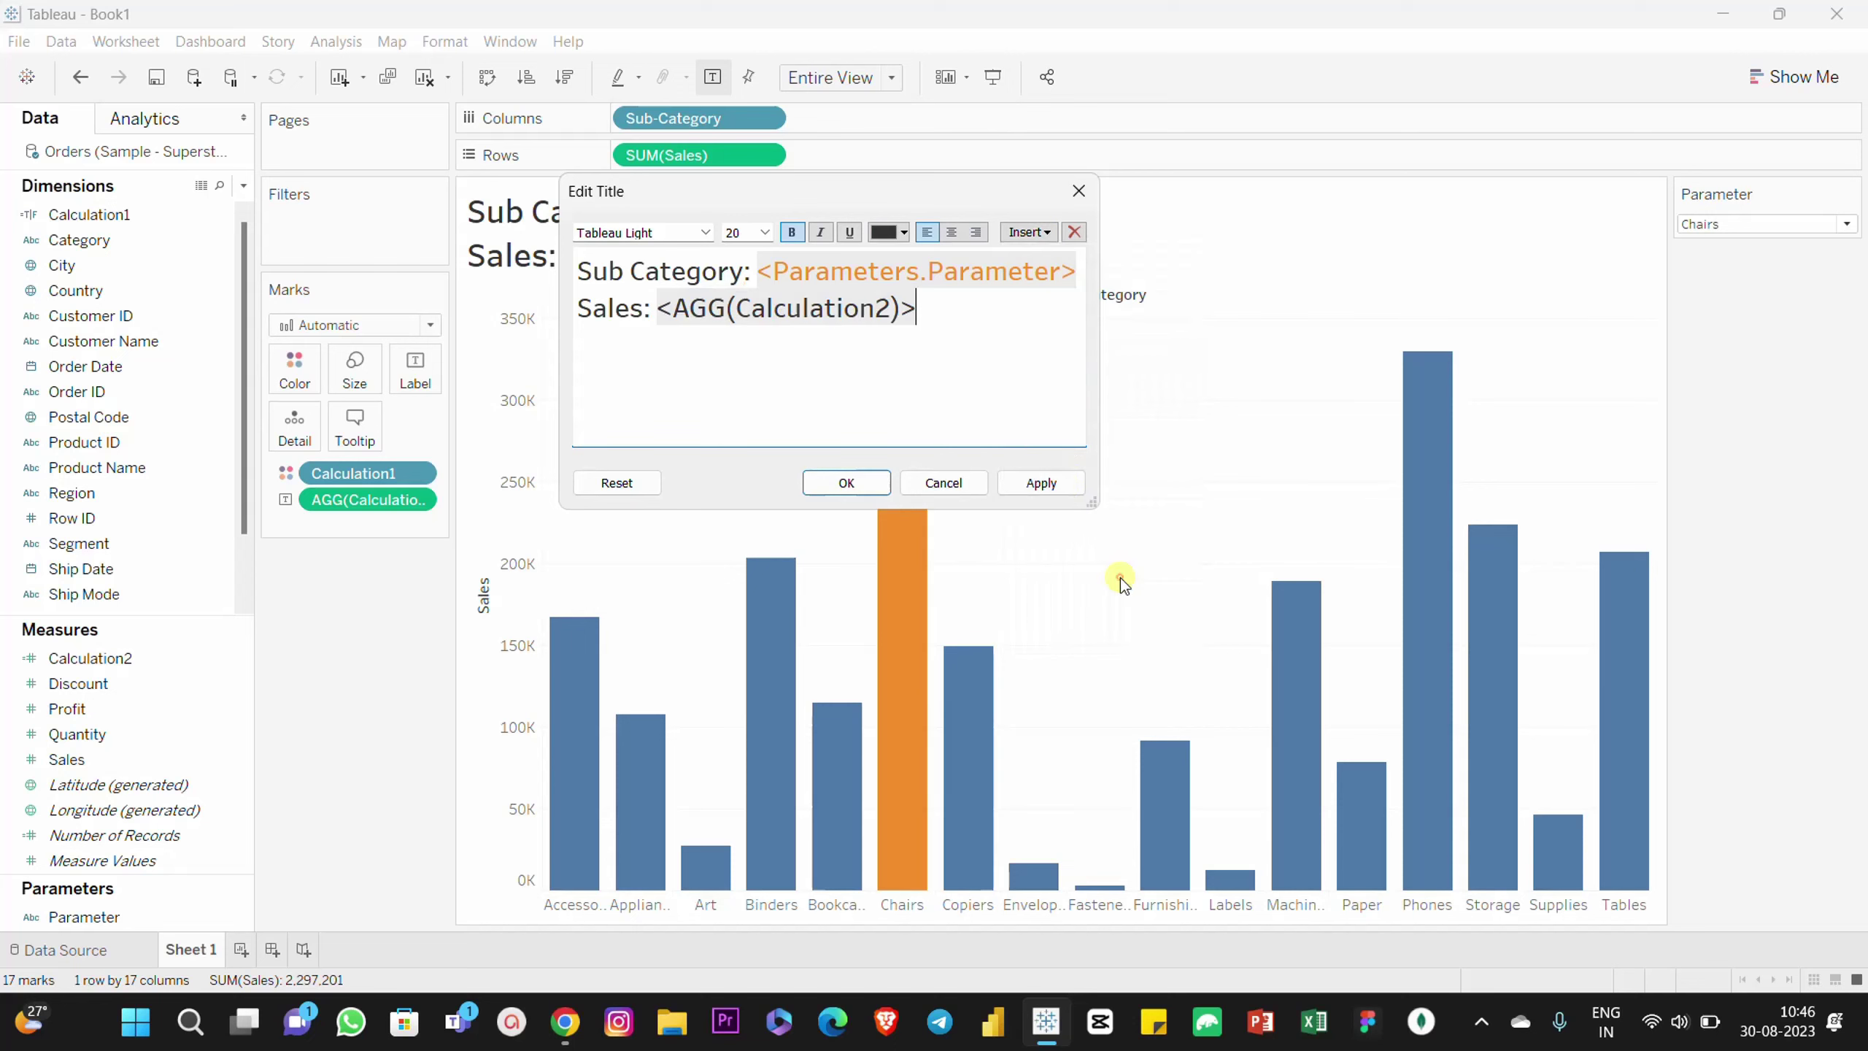
left_click(1041, 483)
left_click(846, 483)
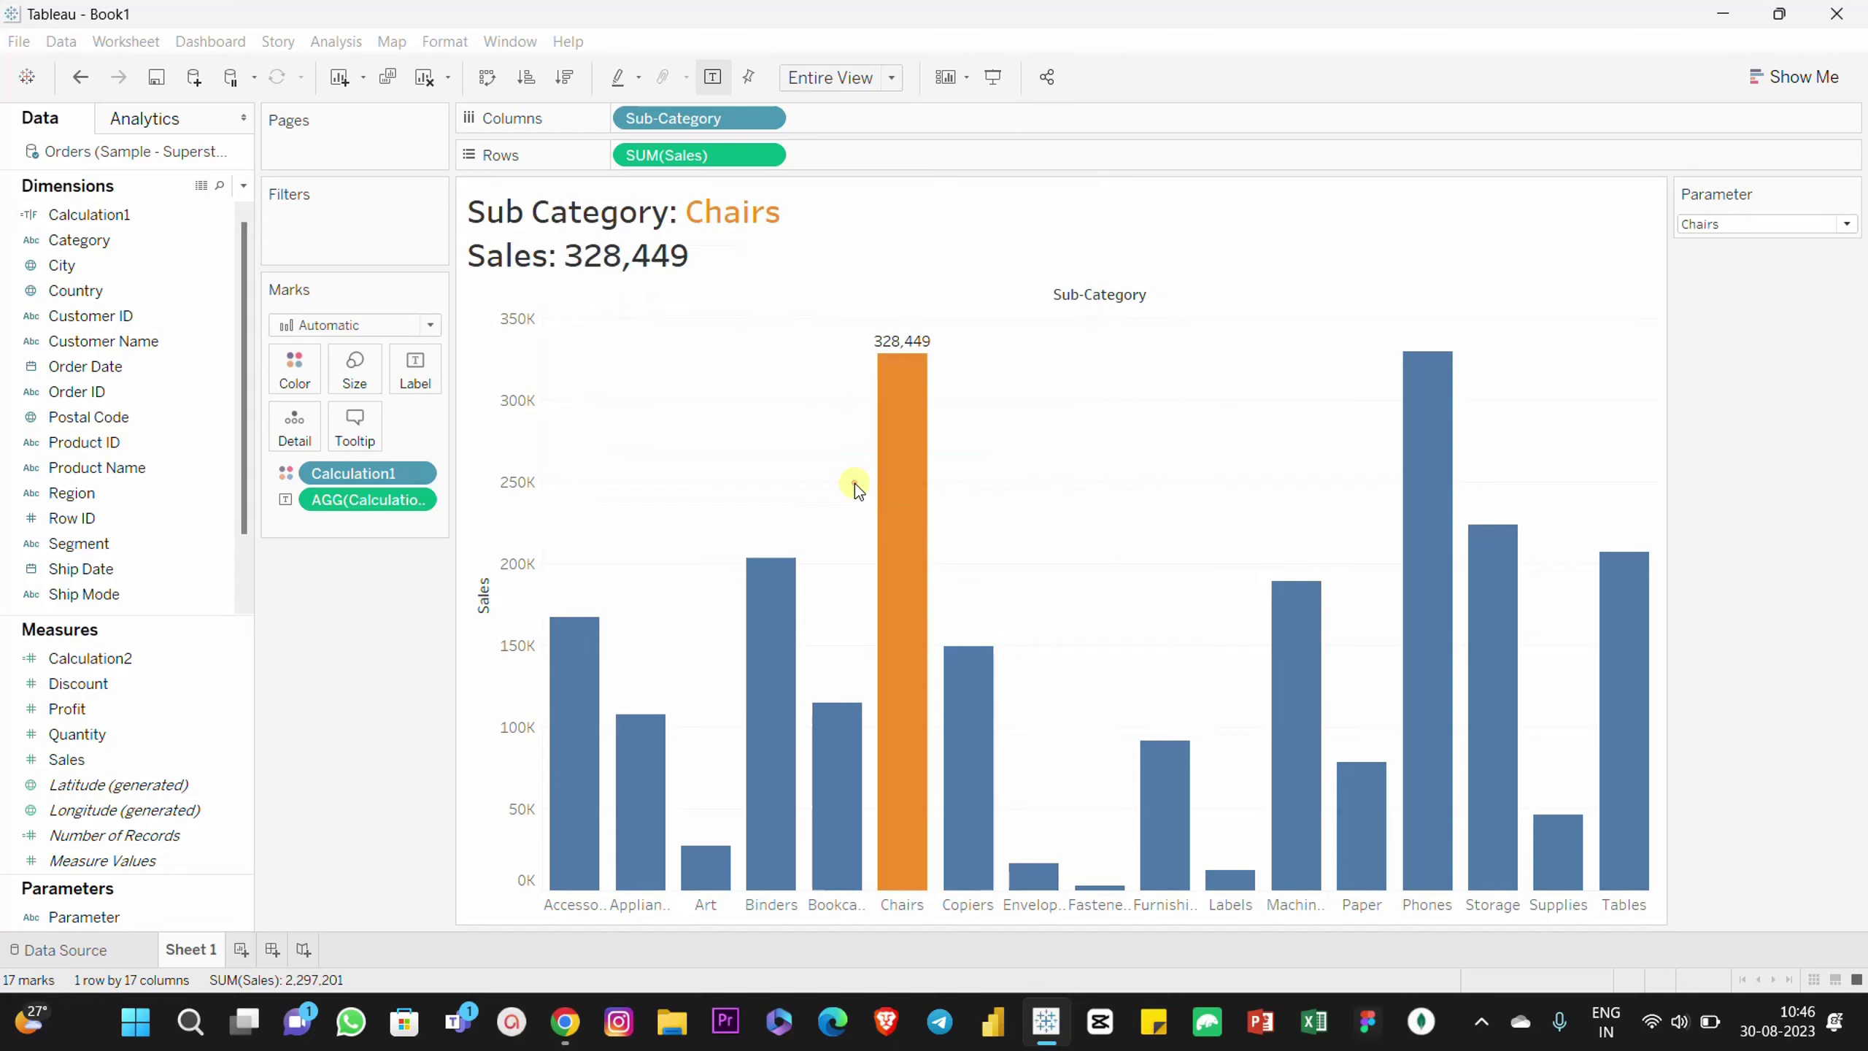
Step: Test the dynamic title and bar highlight across the sub-categories, including Appliances, Furnishings, Phones and Tables, ending on Machines
mouse_move(784, 610)
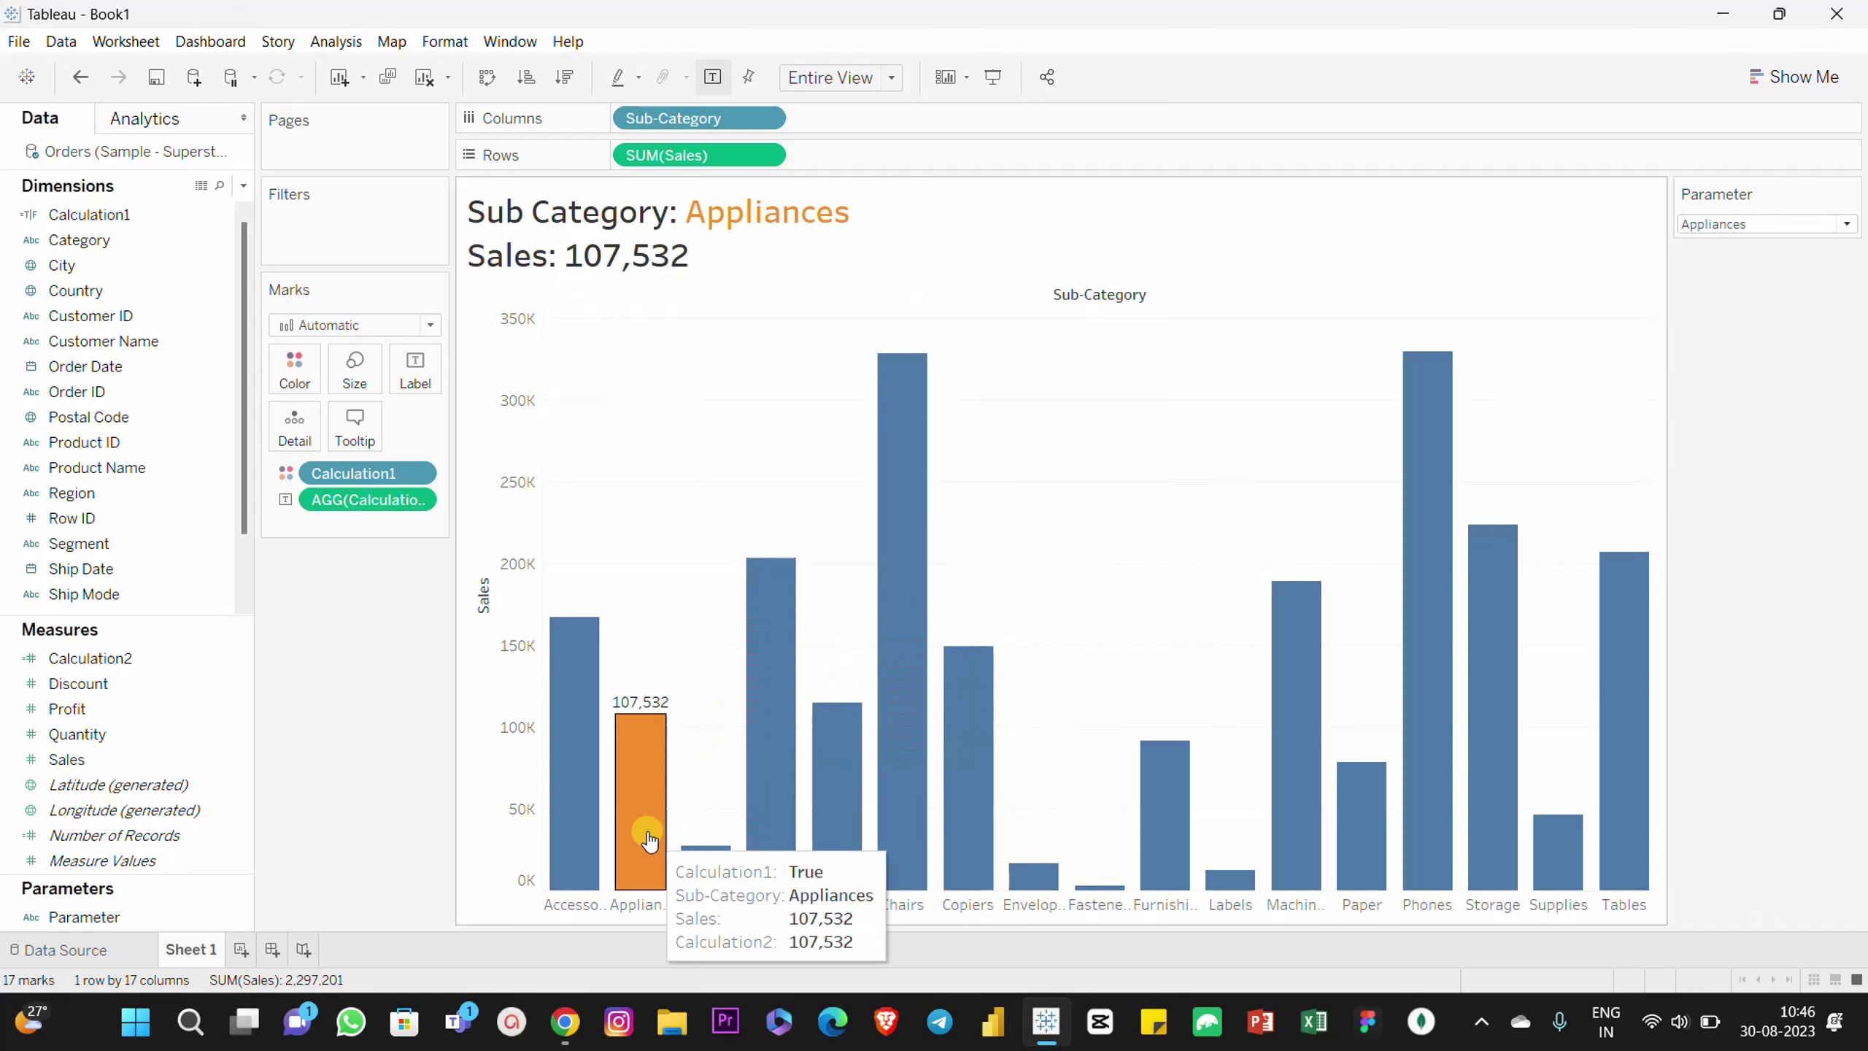
mouse_move(557, 688)
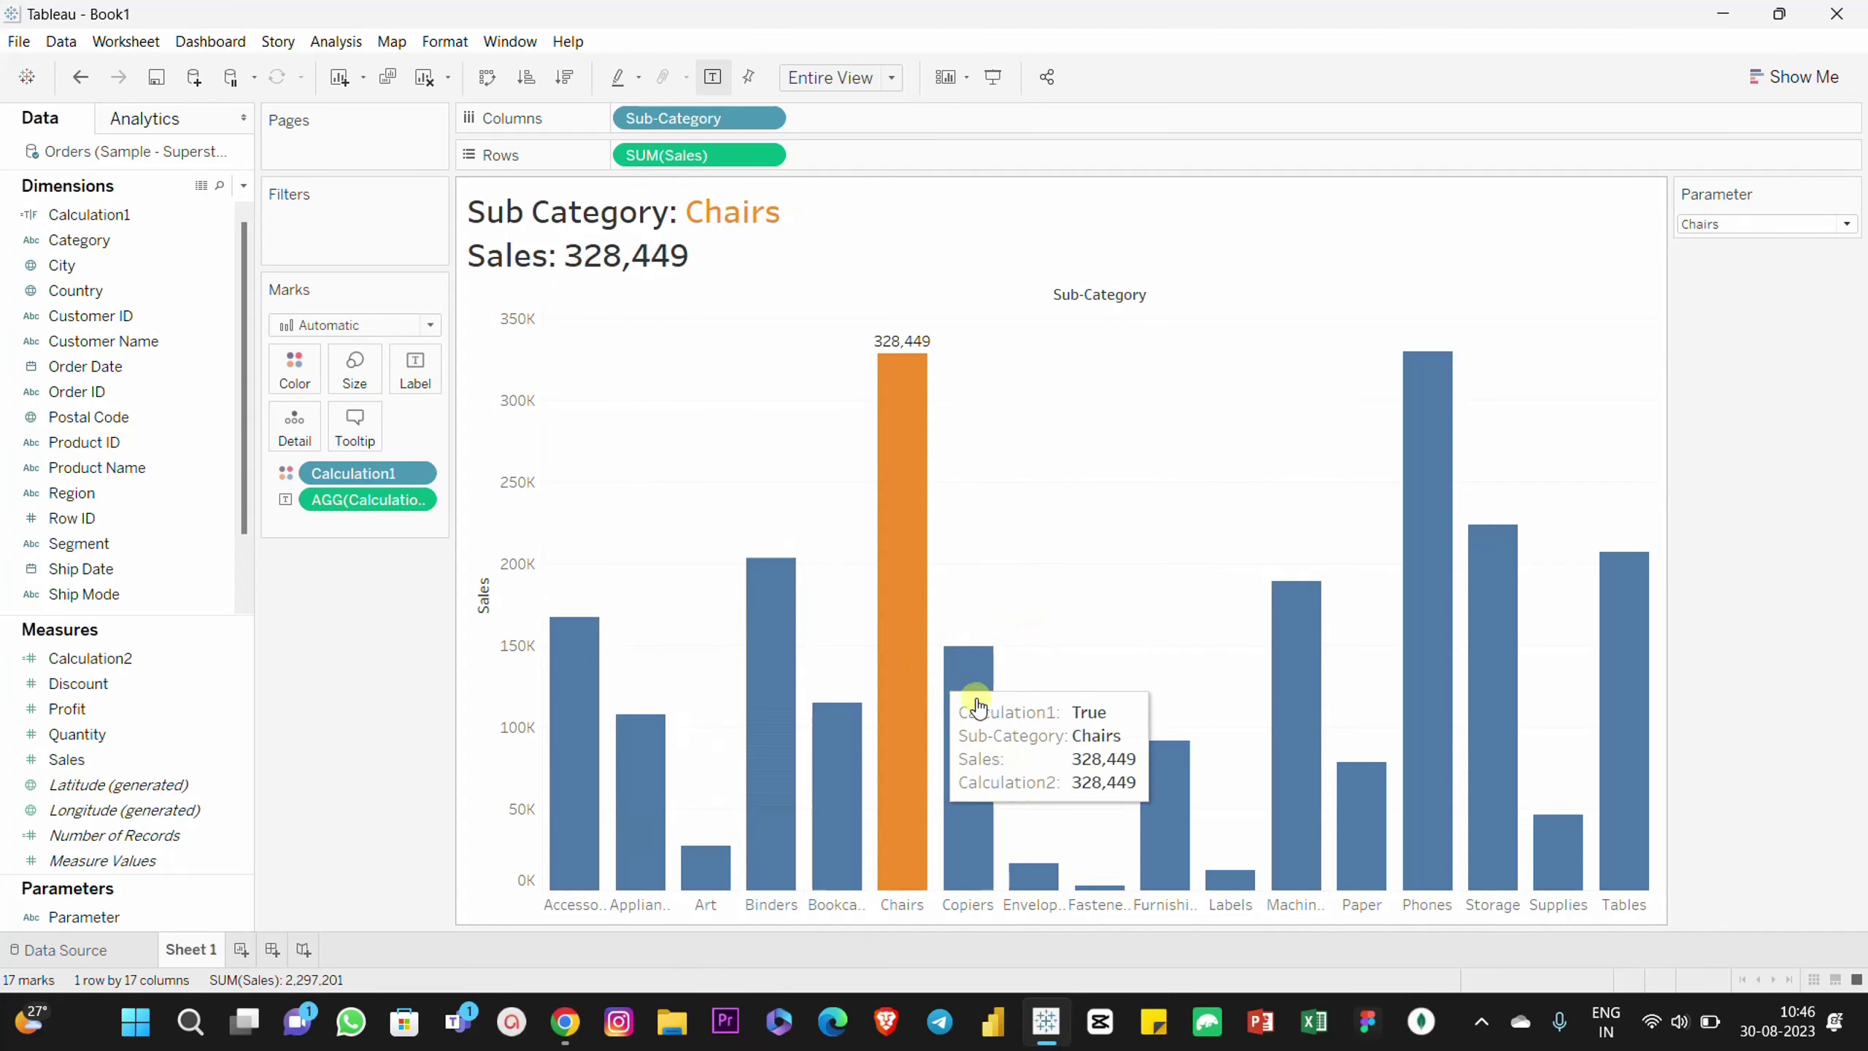
mouse_move(1024, 877)
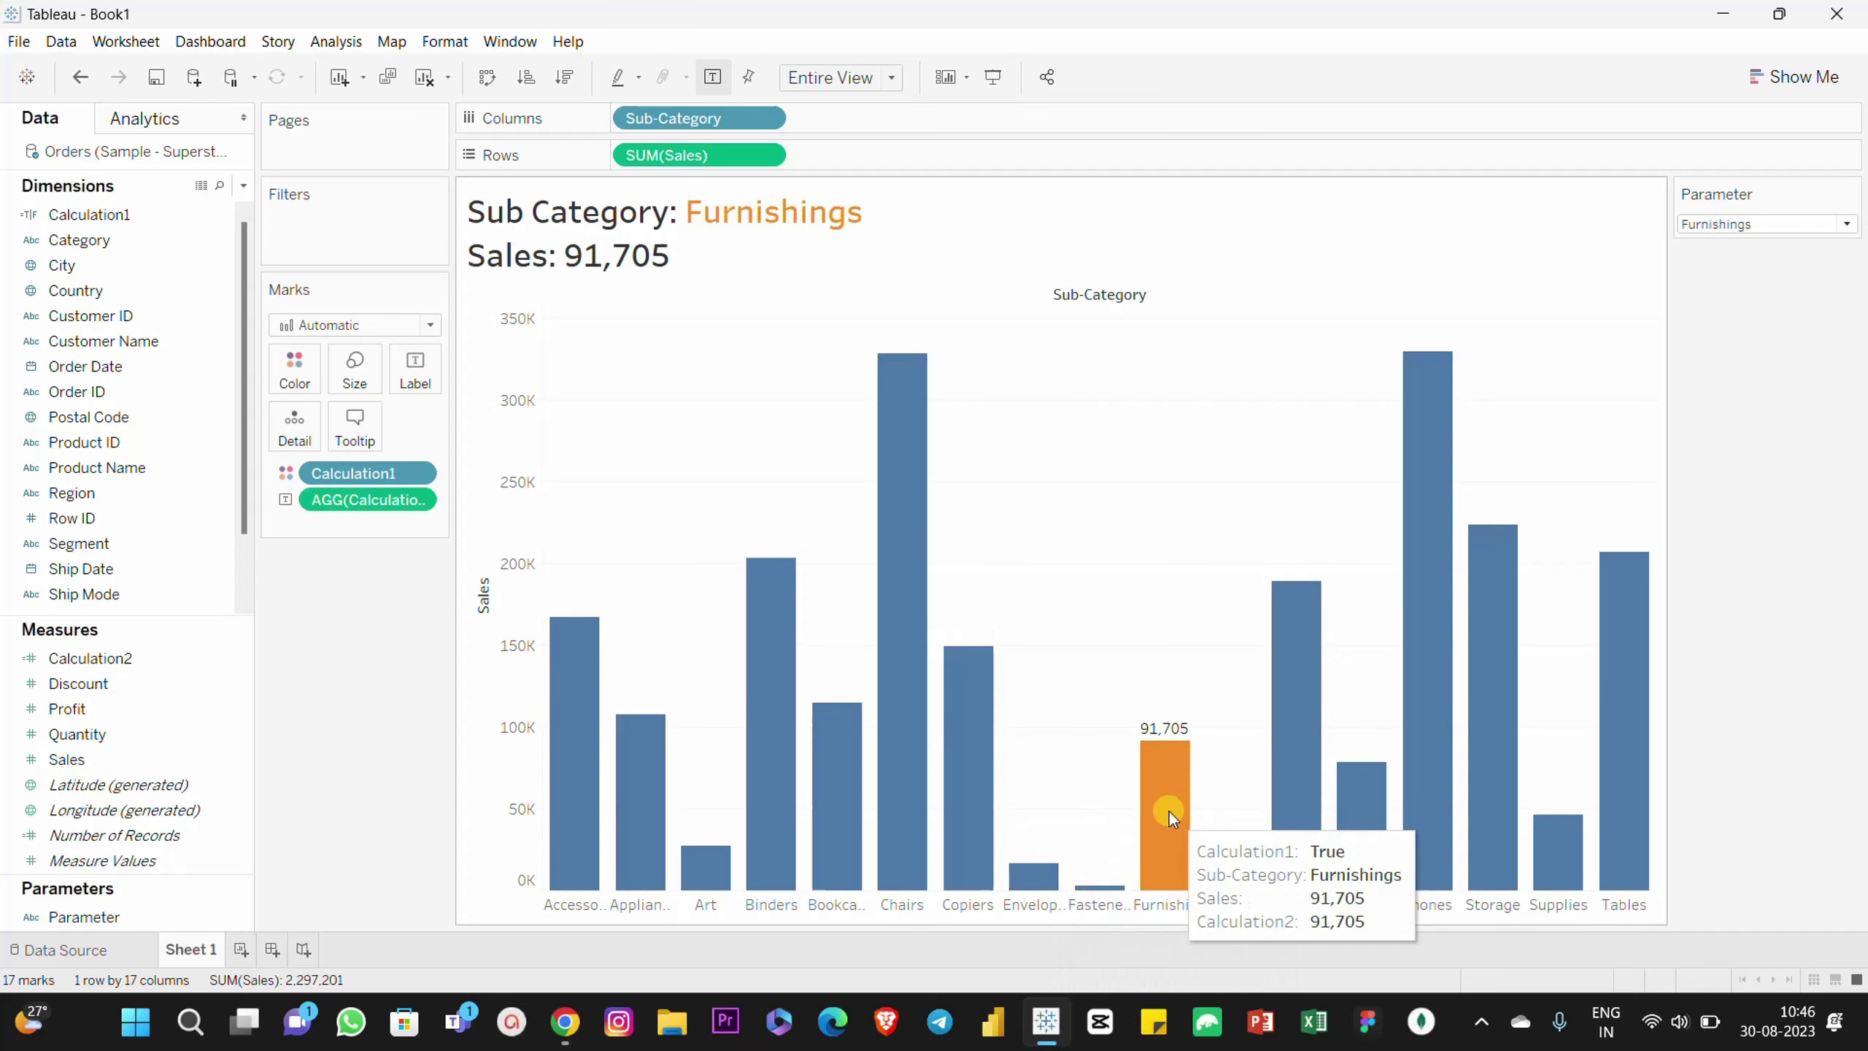
mouse_move(1306, 742)
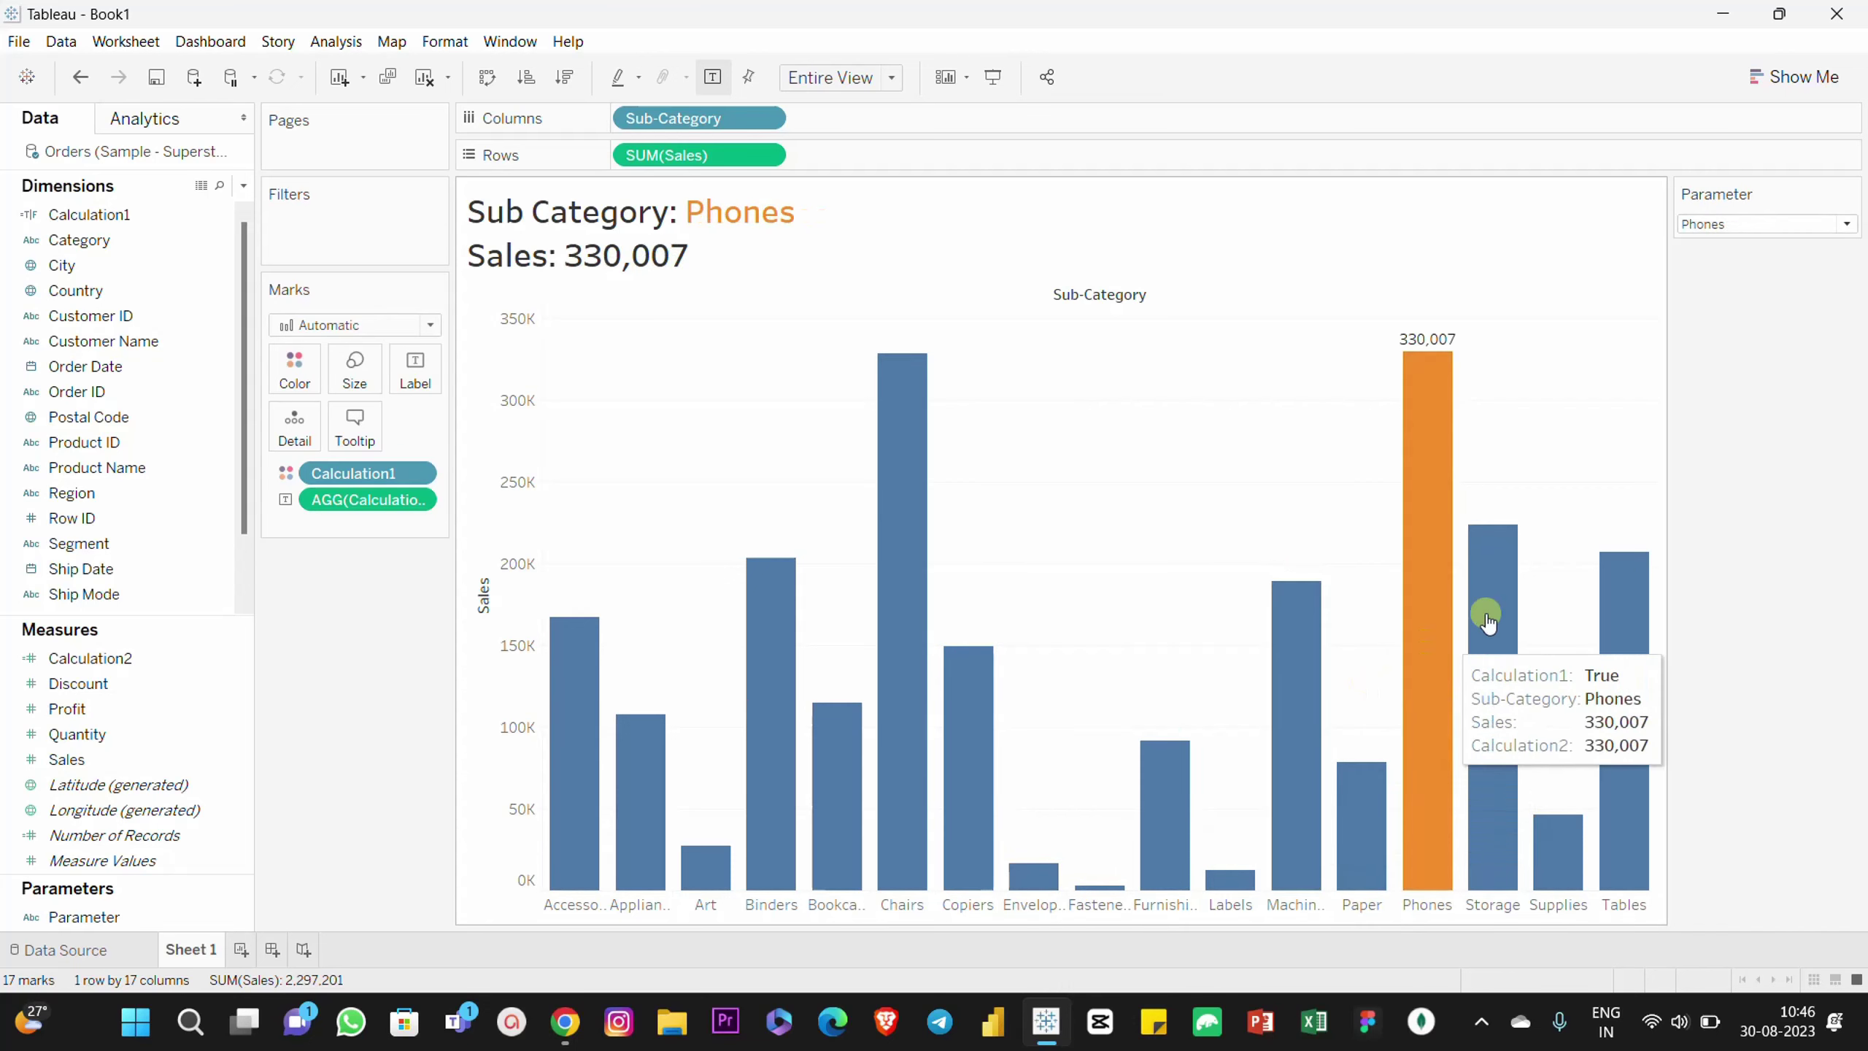
mouse_move(1493, 618)
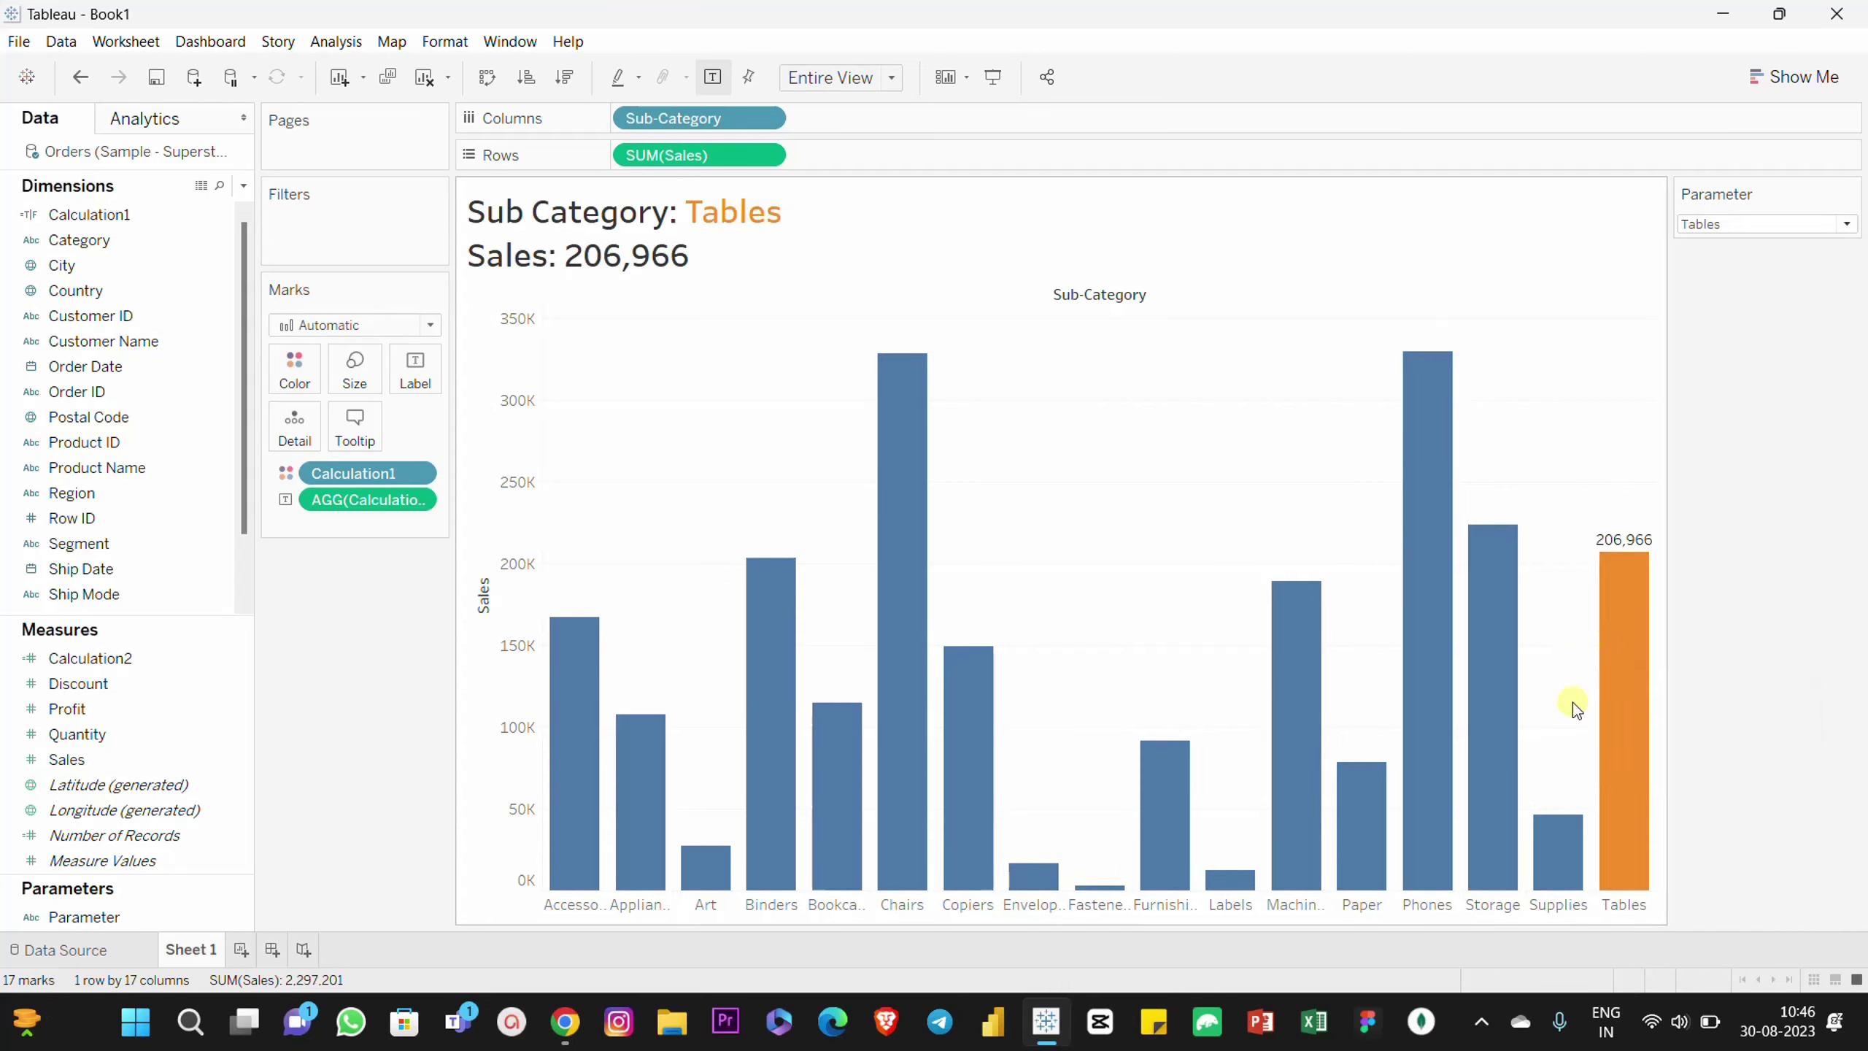
mouse_move(1535, 853)
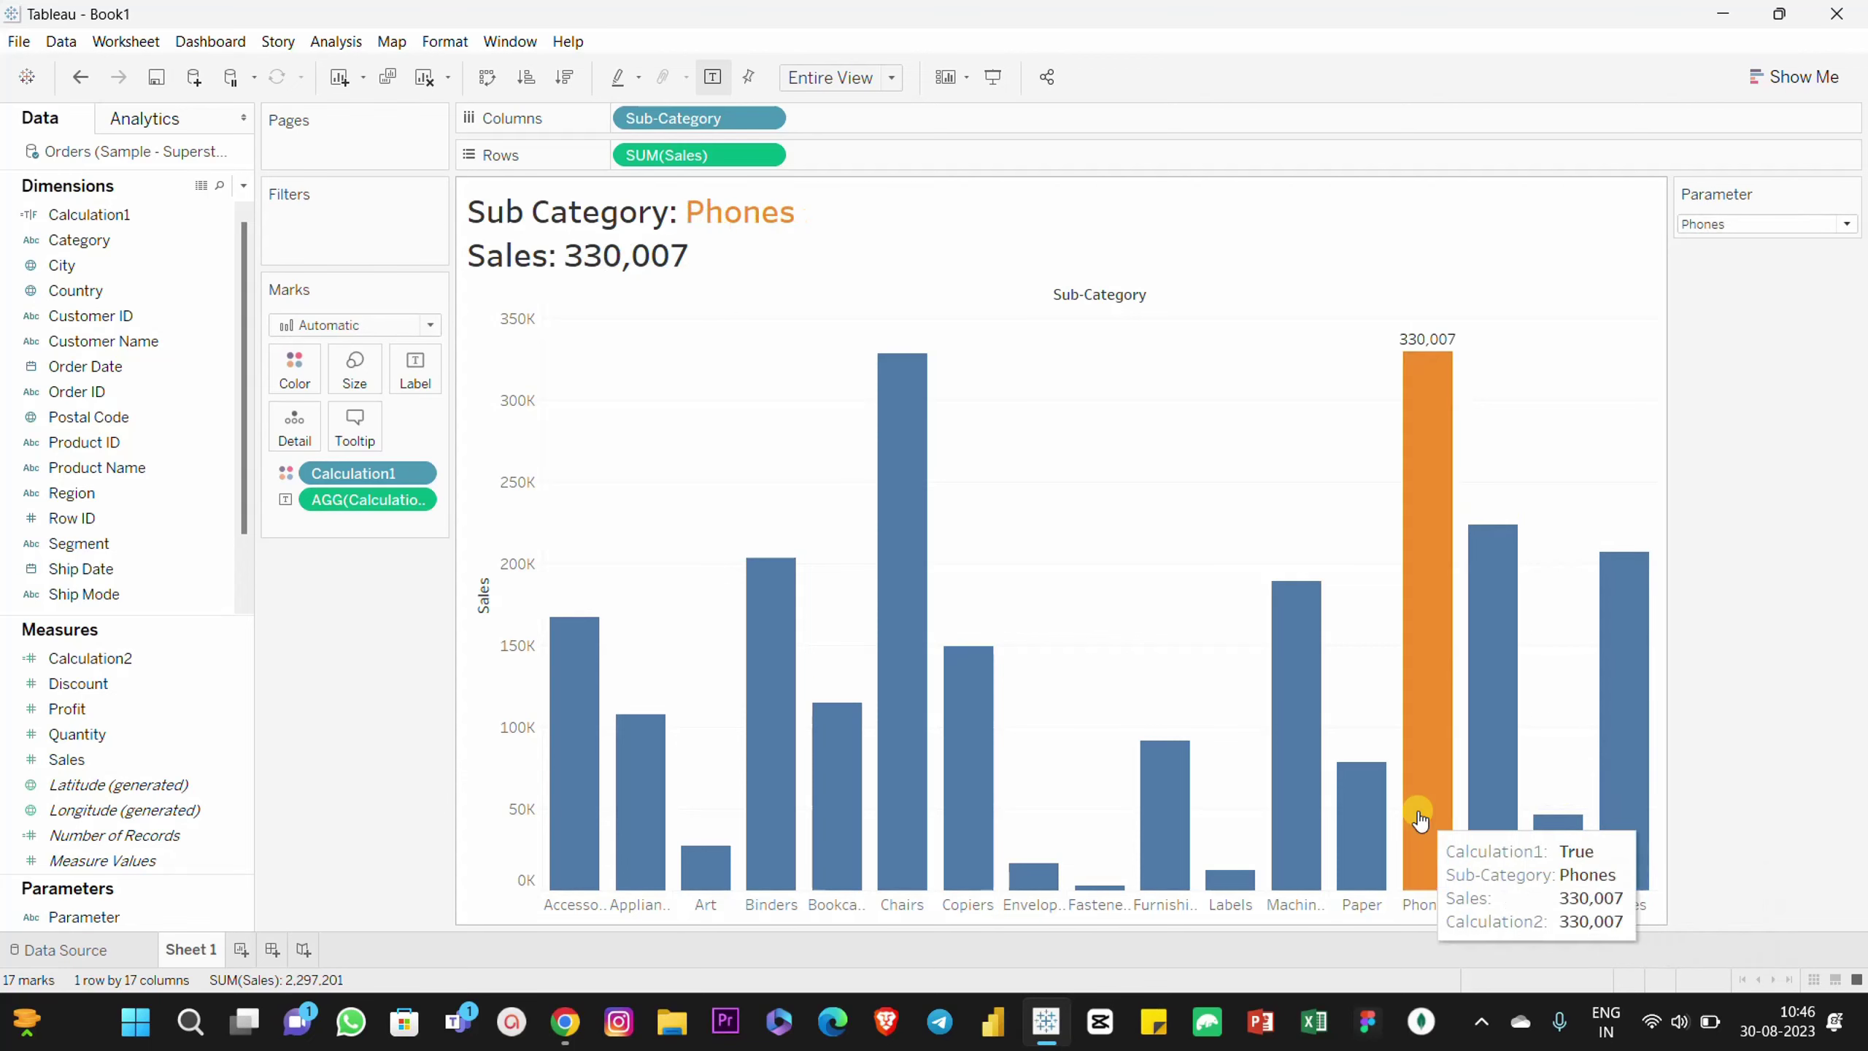
mouse_move(1296, 810)
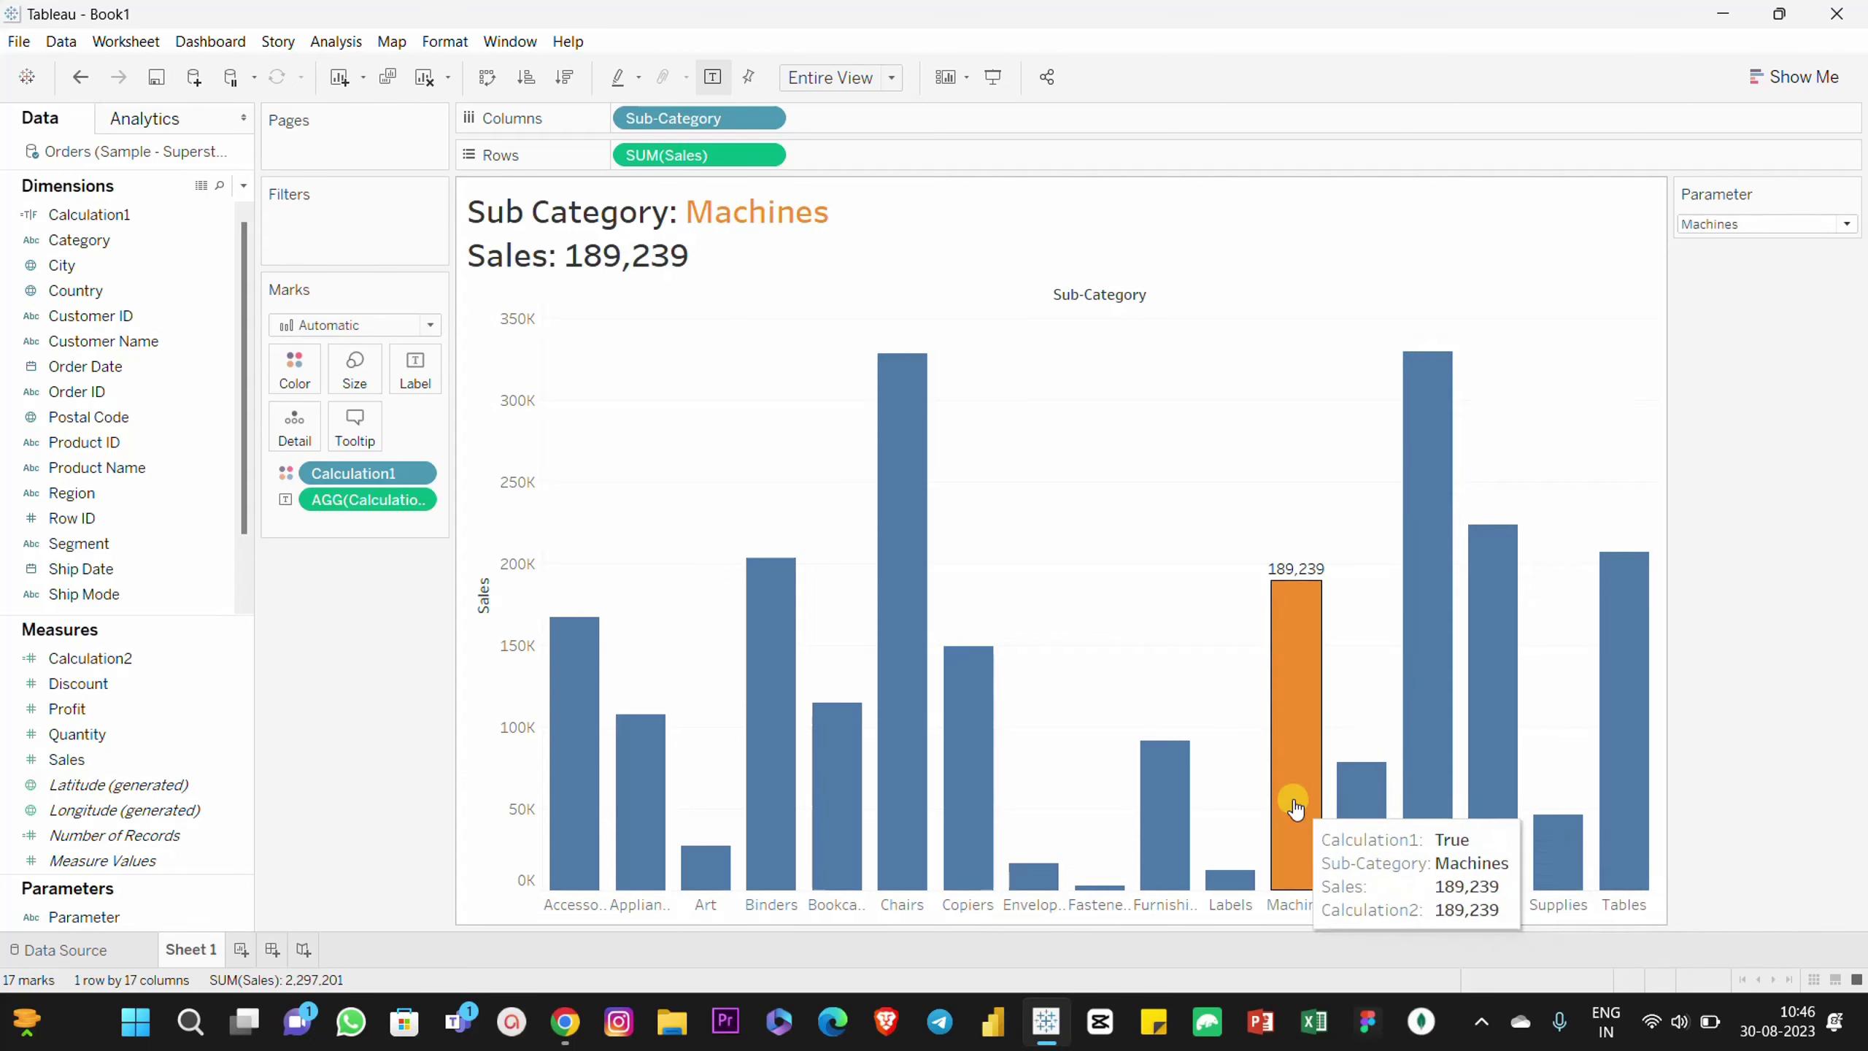